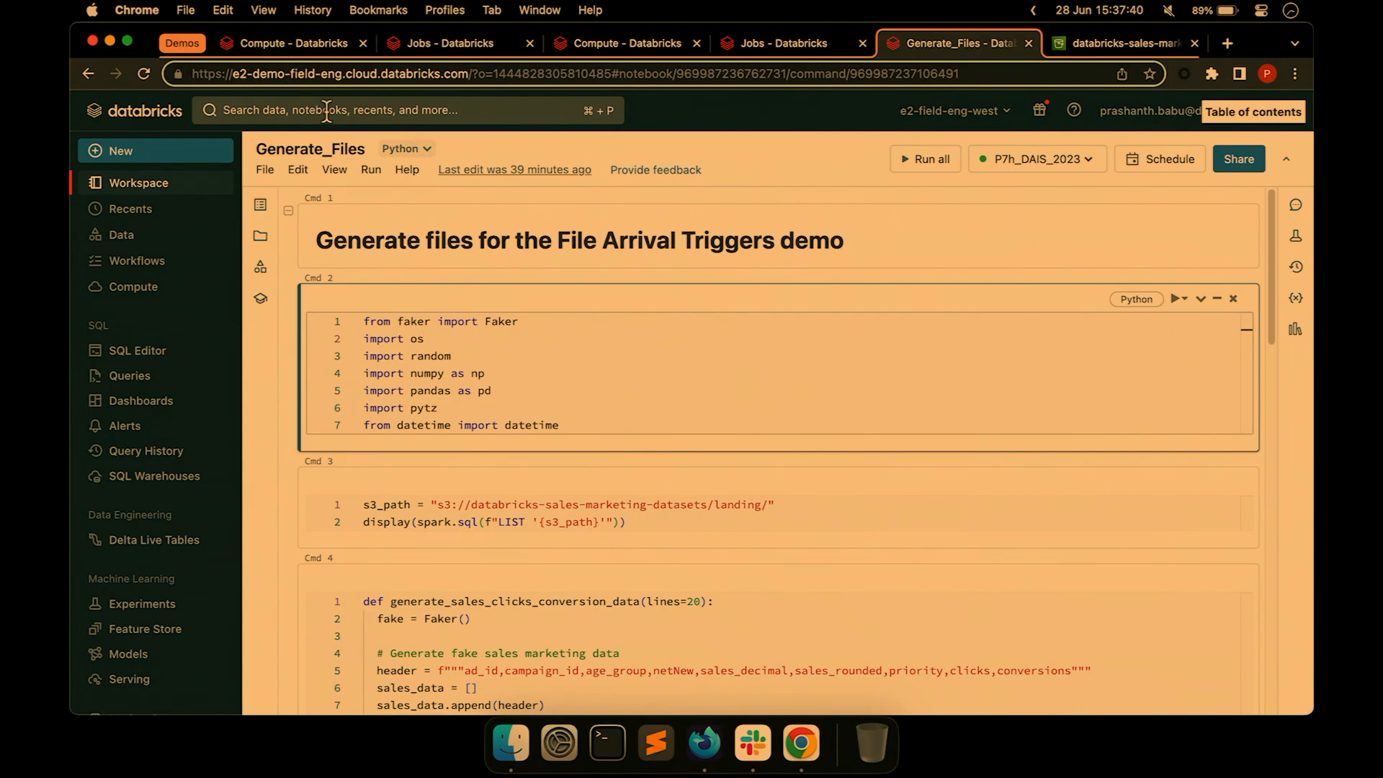
Go to the Workflows Jobs list in the Jobs tab and start creating a new job.
left_click(425, 48)
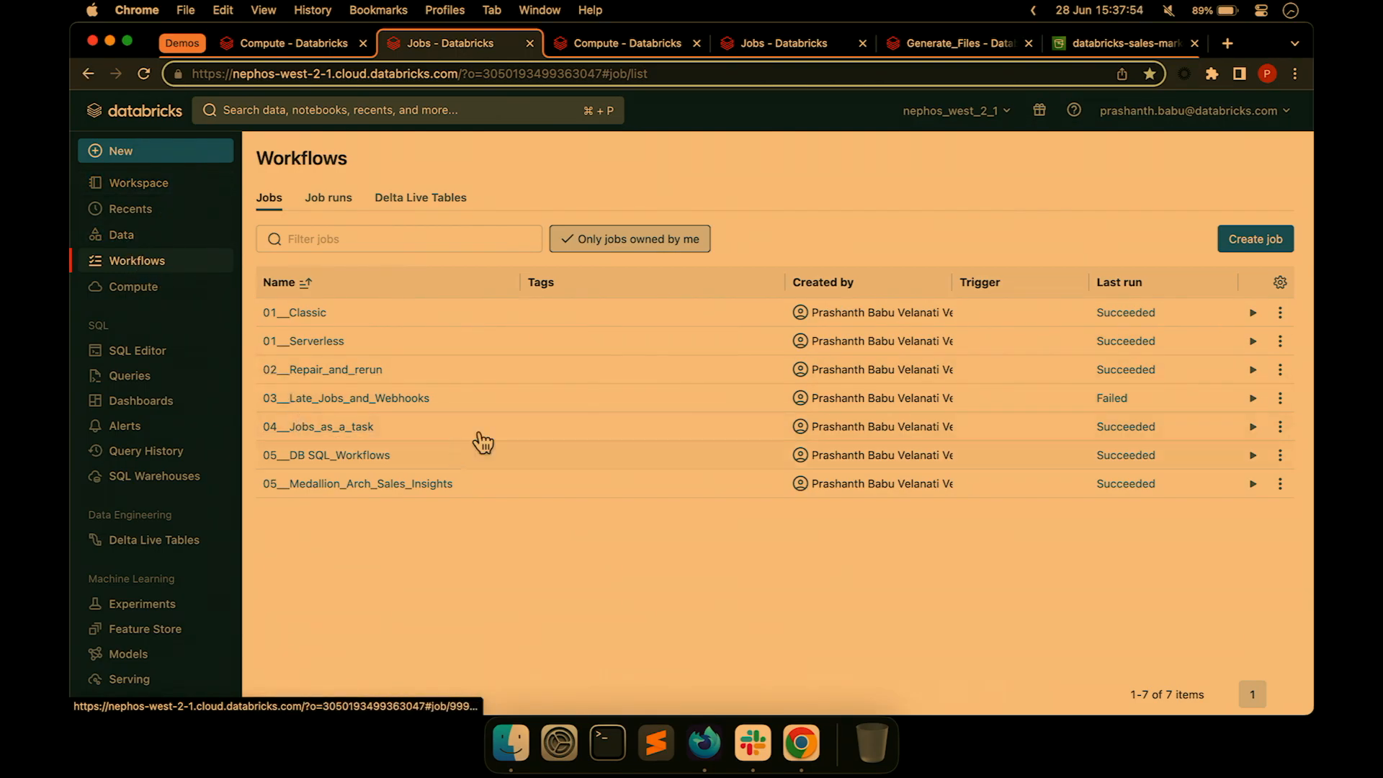
left_click(1261, 238)
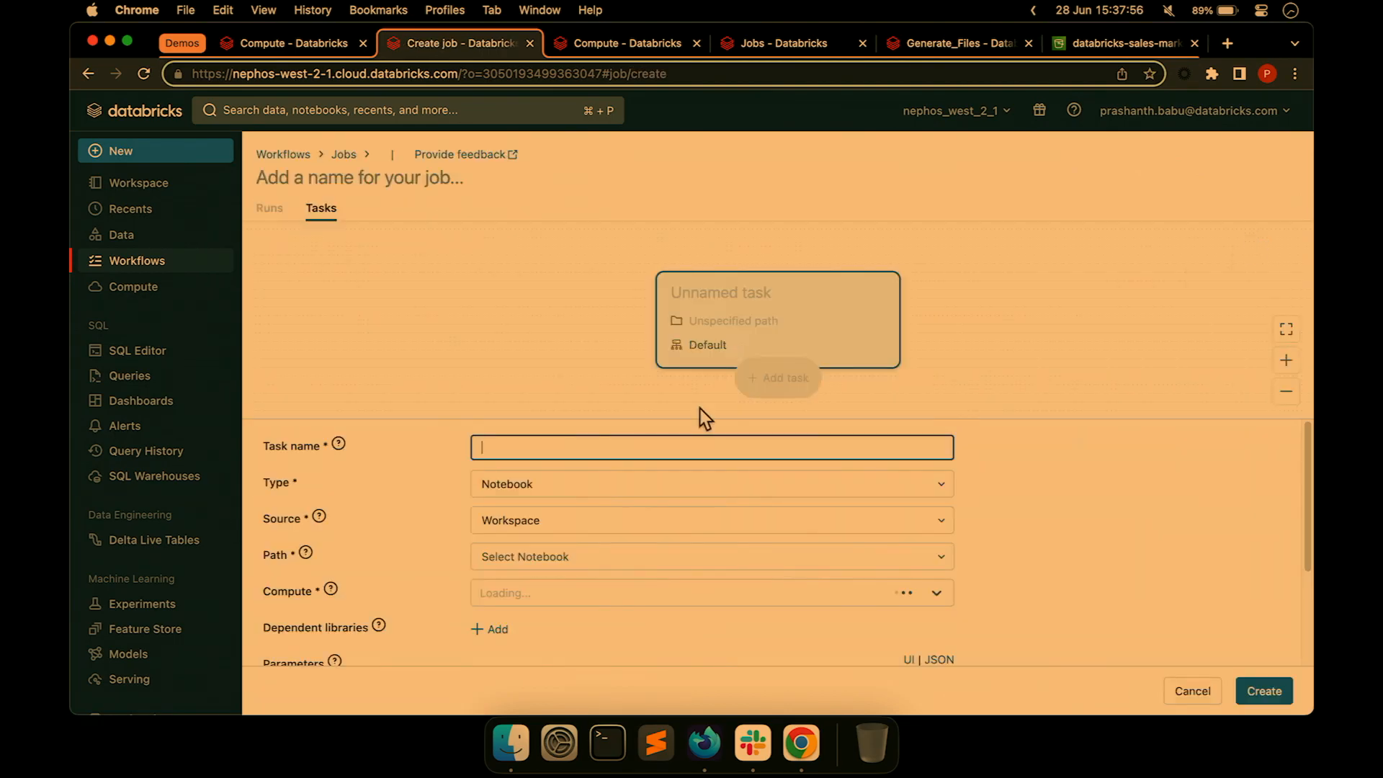
Name the job Classic_Workflows and its first task Load_Classic.
left_click(334, 178)
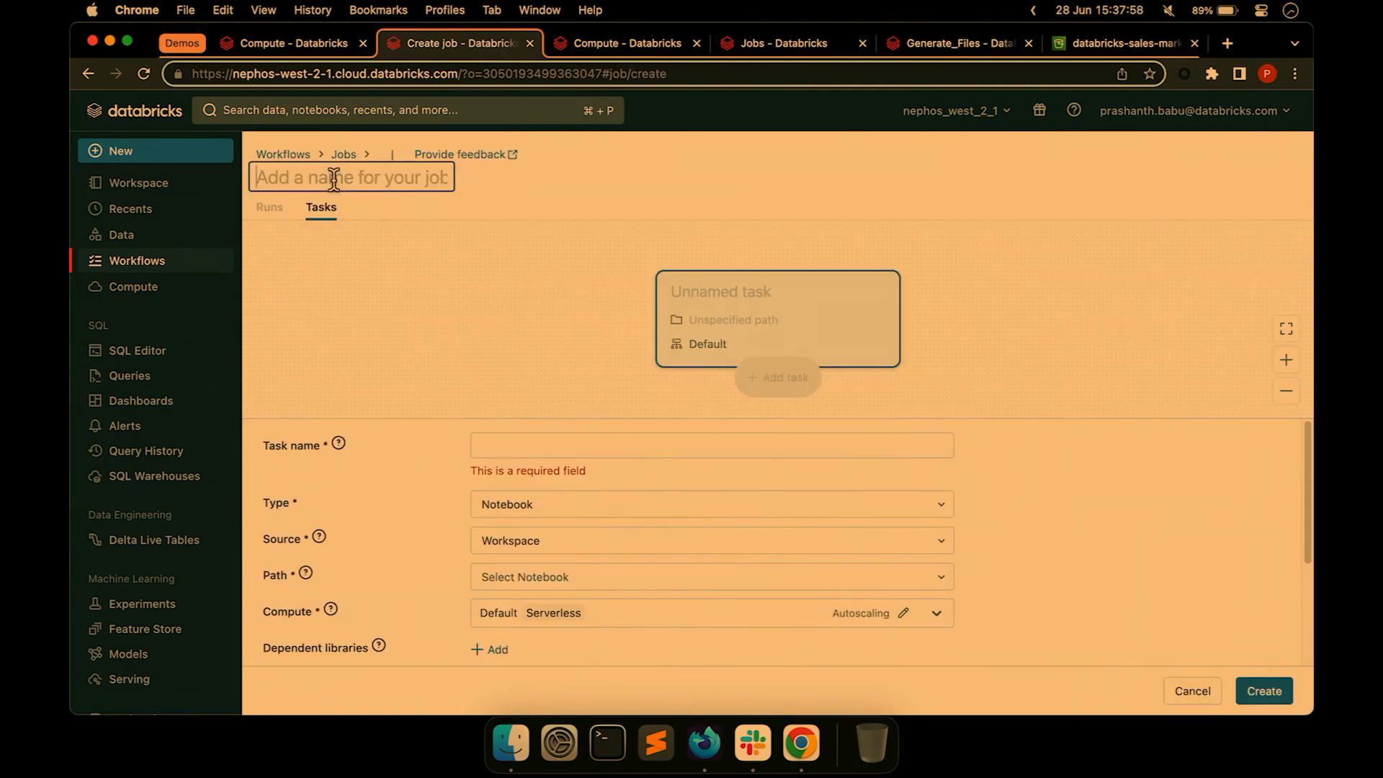
type("Classic")
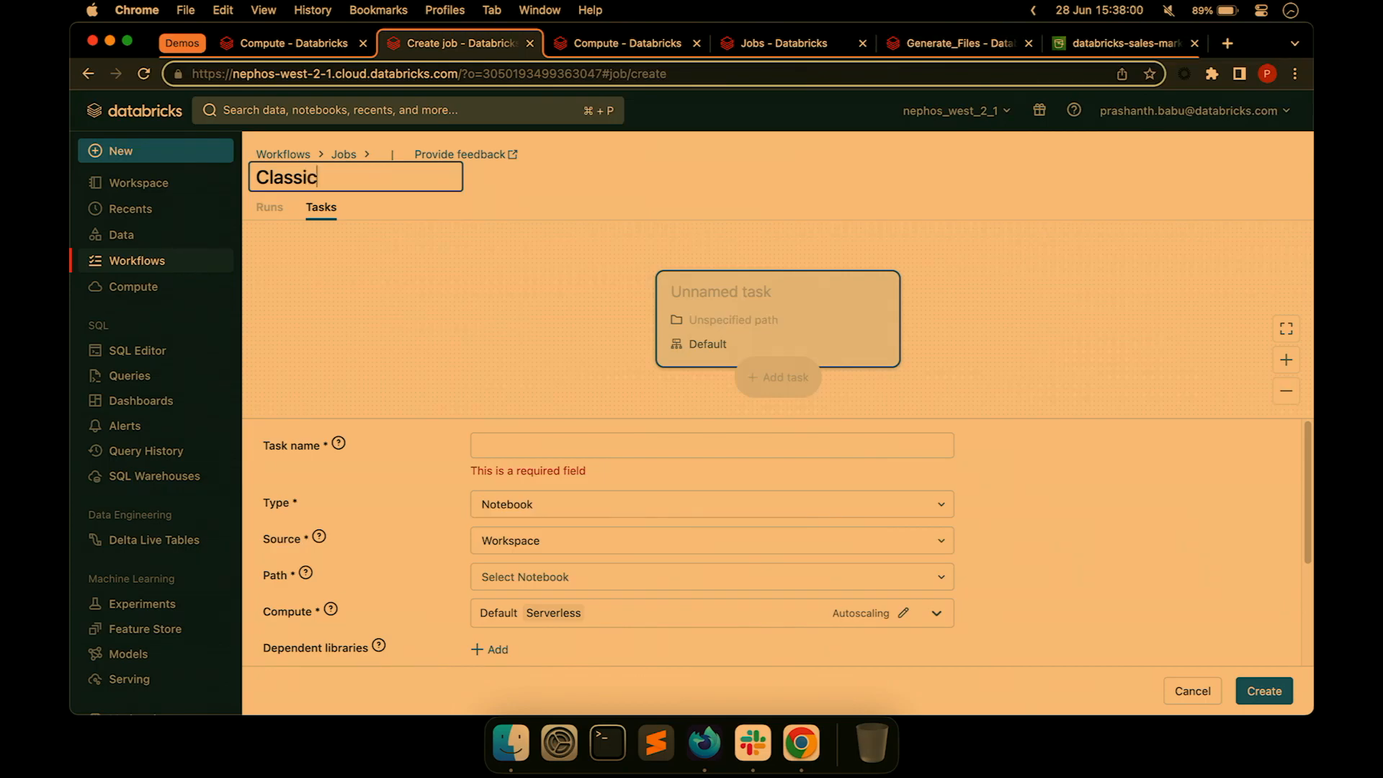
type("_Workflows")
left_click(581, 448)
type("Loa")
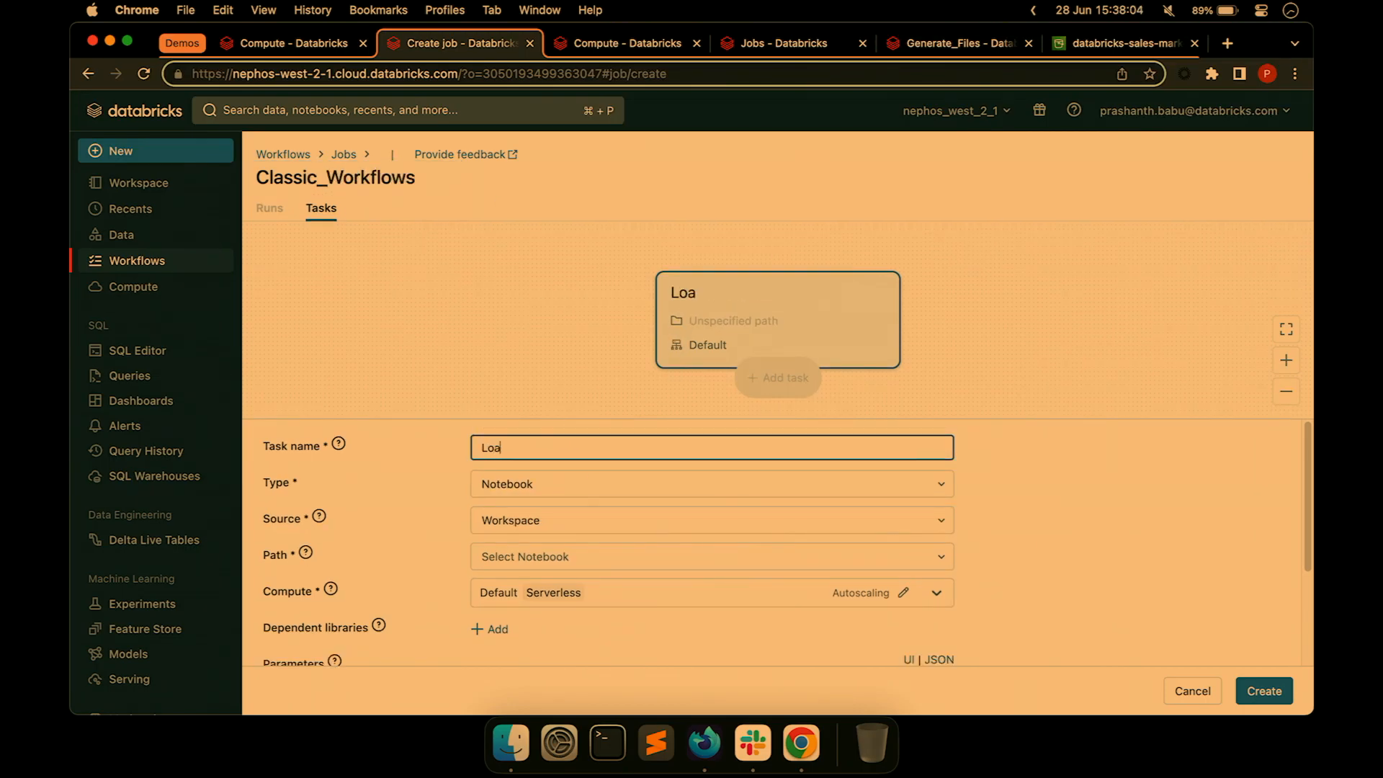
type("d_Classic")
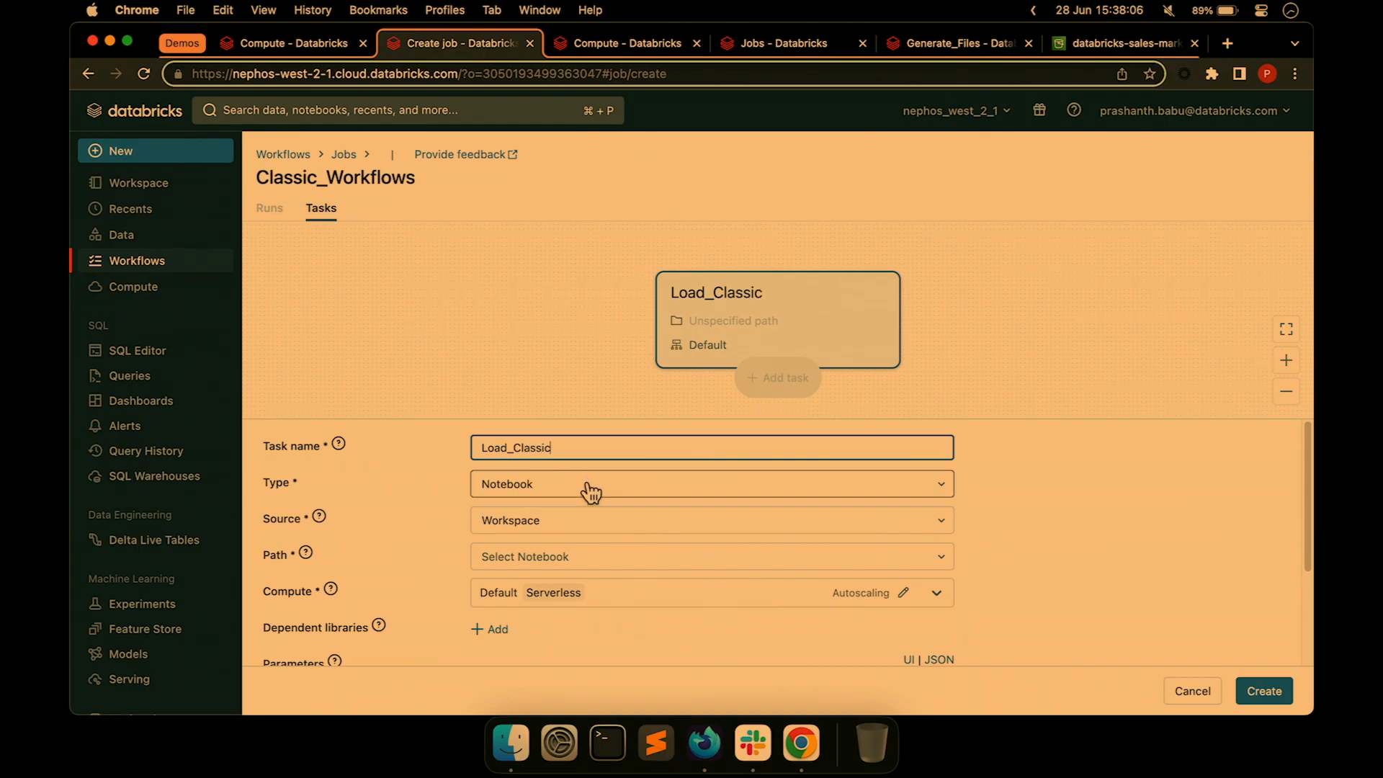
Set the task's notebook path to Users > DAIS_2023_Demos > 00_Serverless > Classic.
left_click(547, 526)
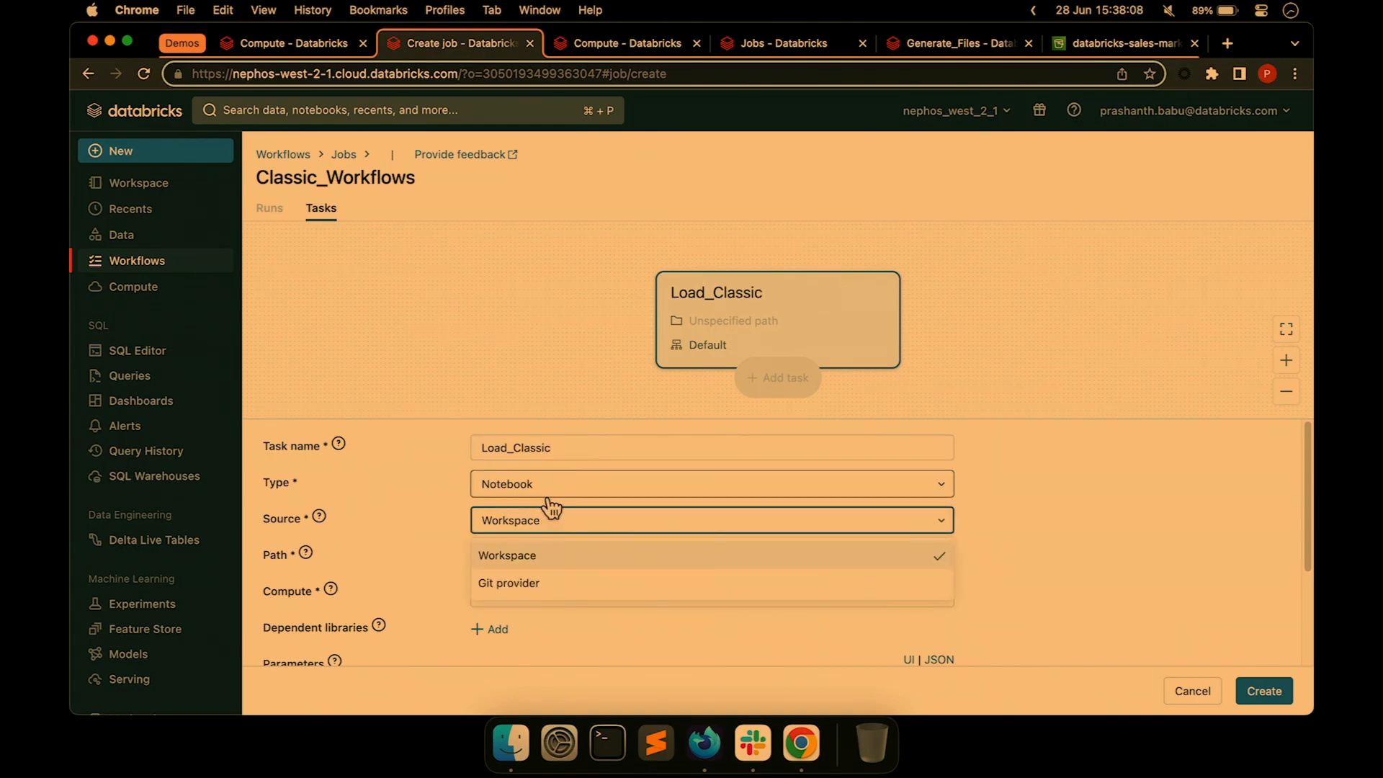
left_click(551, 497)
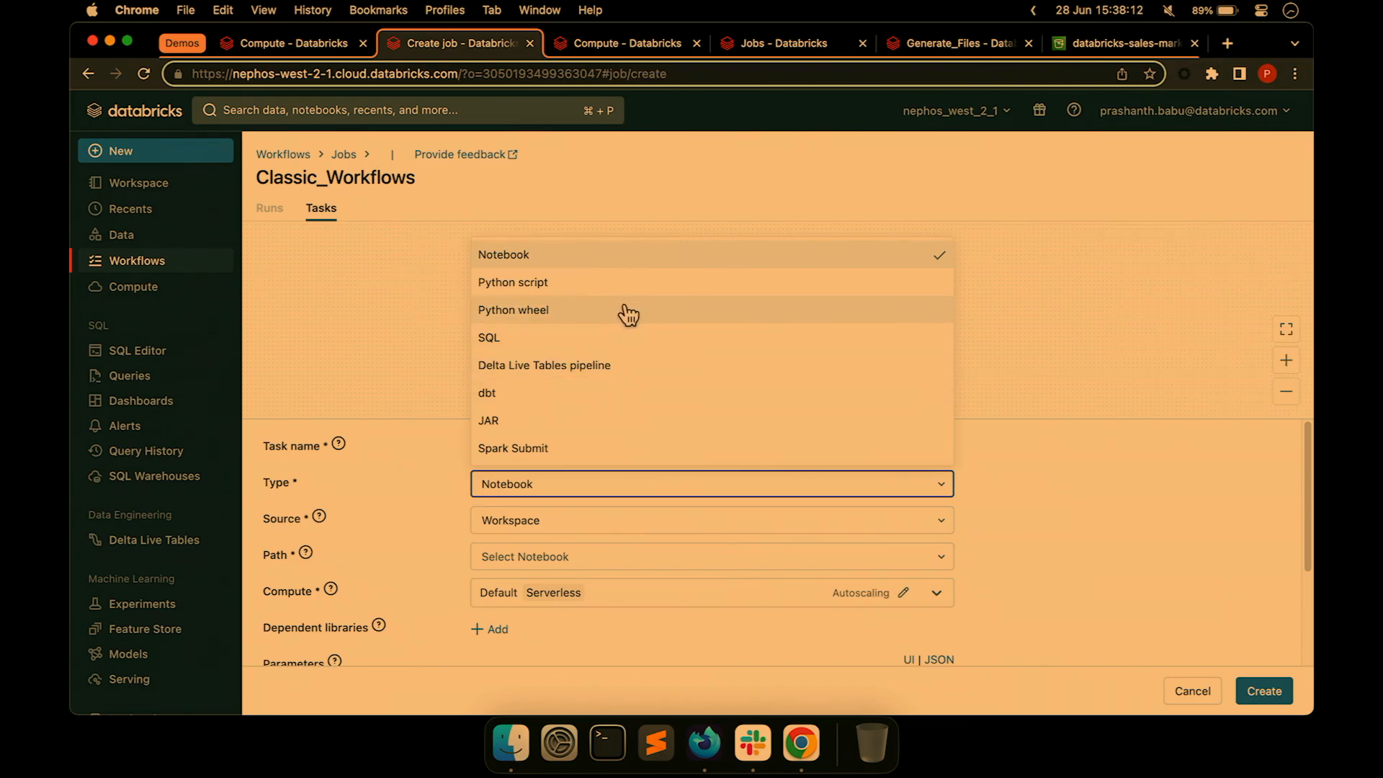
scroll(619, 319, "down", 2)
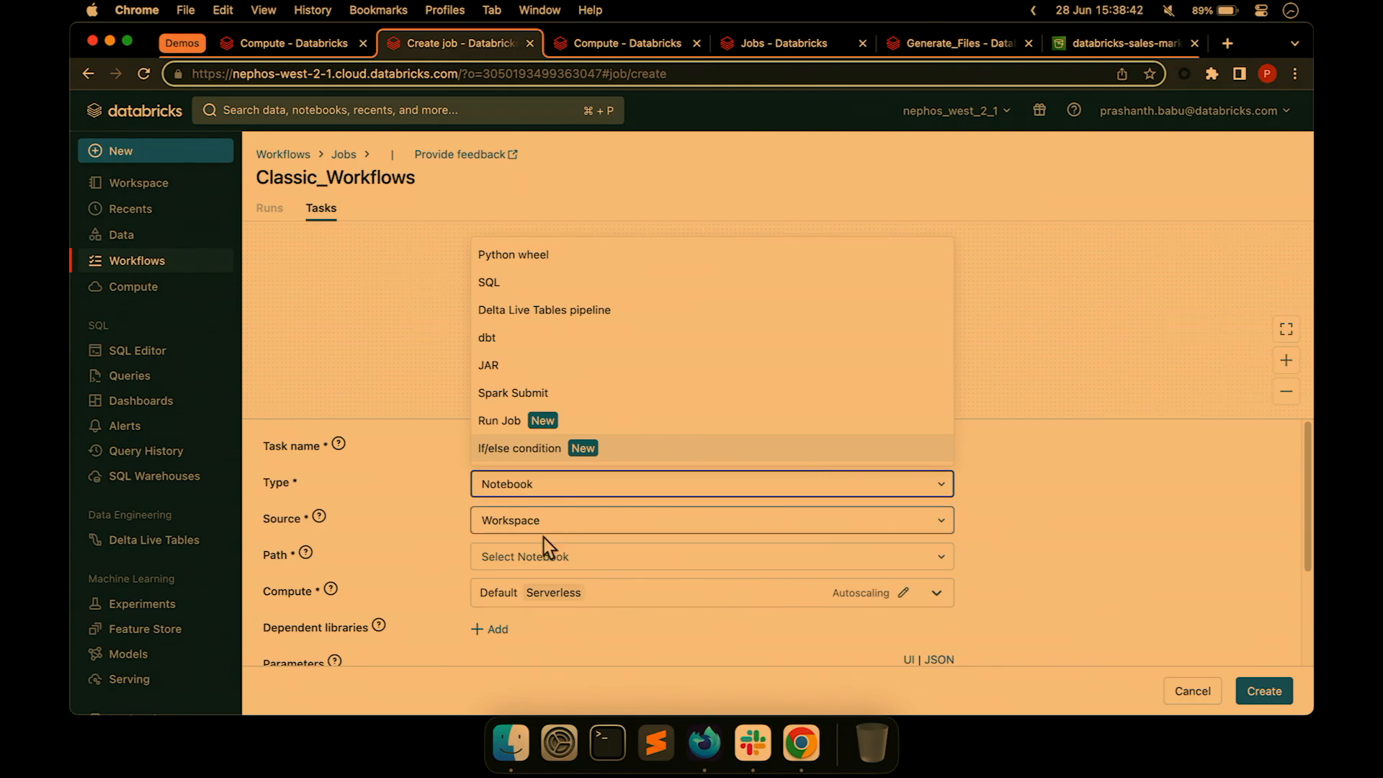
left_click(536, 558)
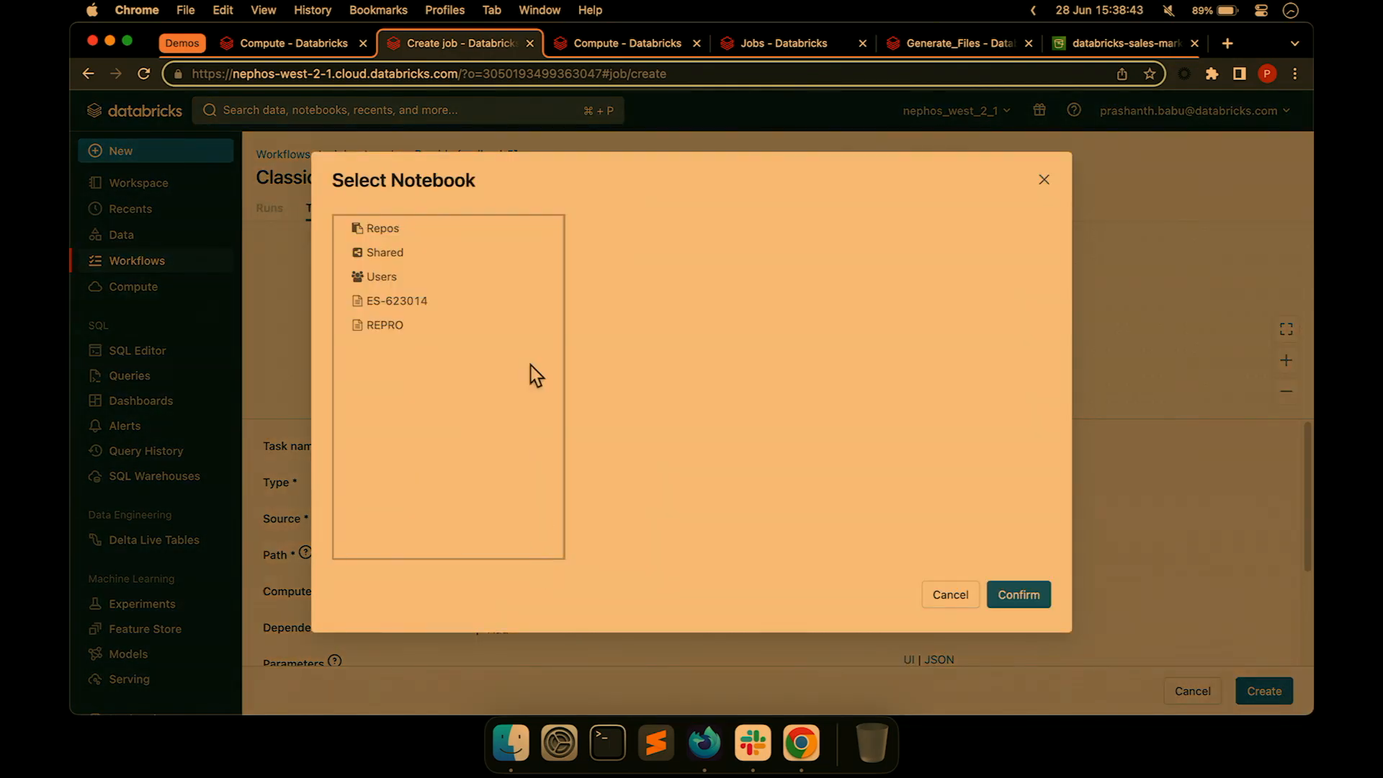
left_click(399, 281)
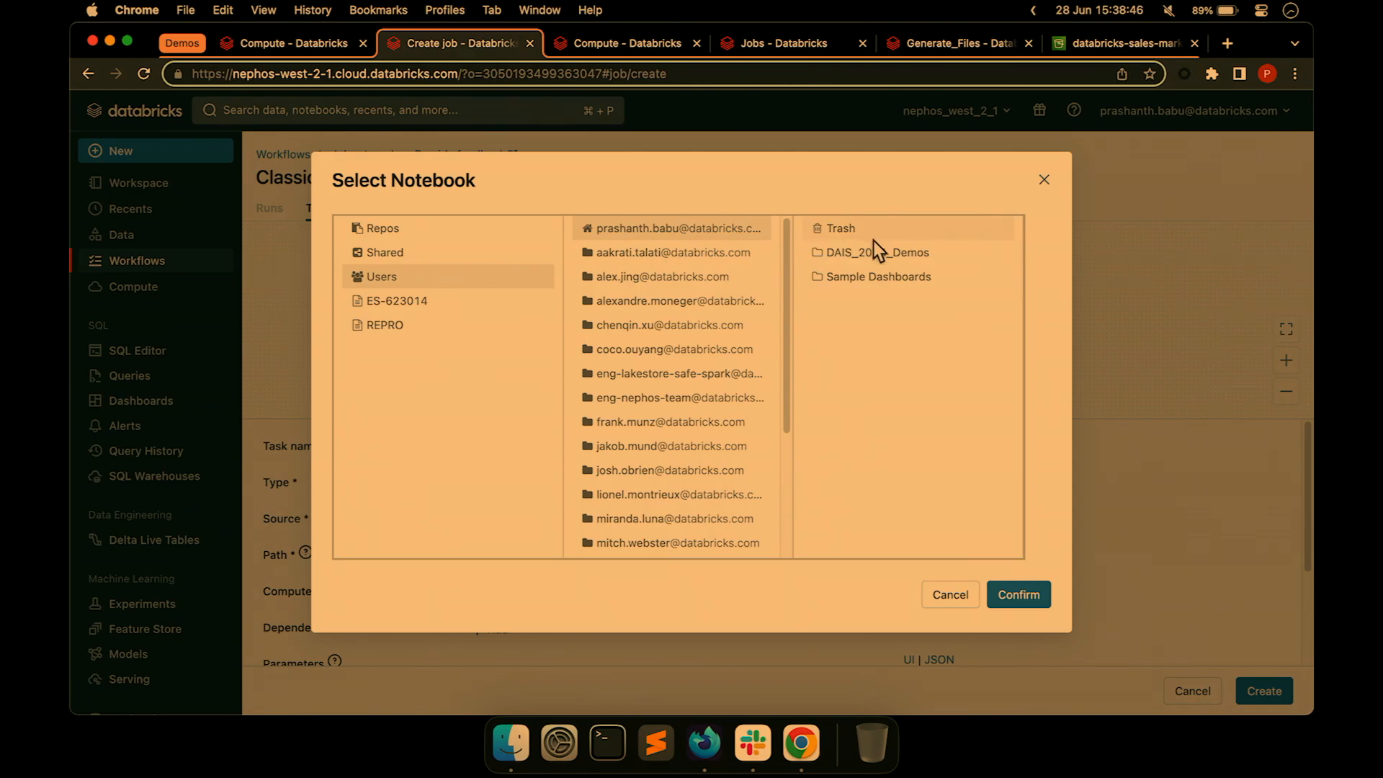
left_click(879, 248)
left_click(905, 235)
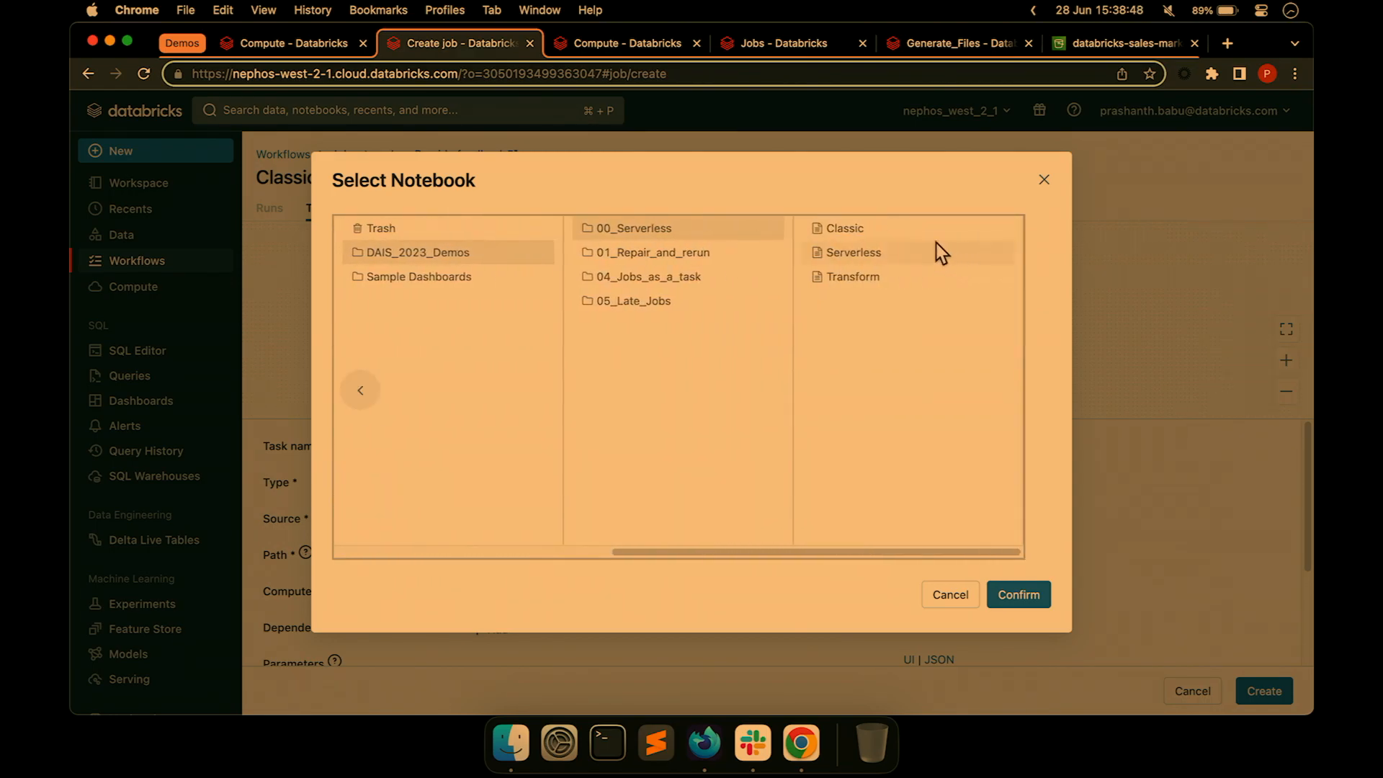
left_click(1018, 595)
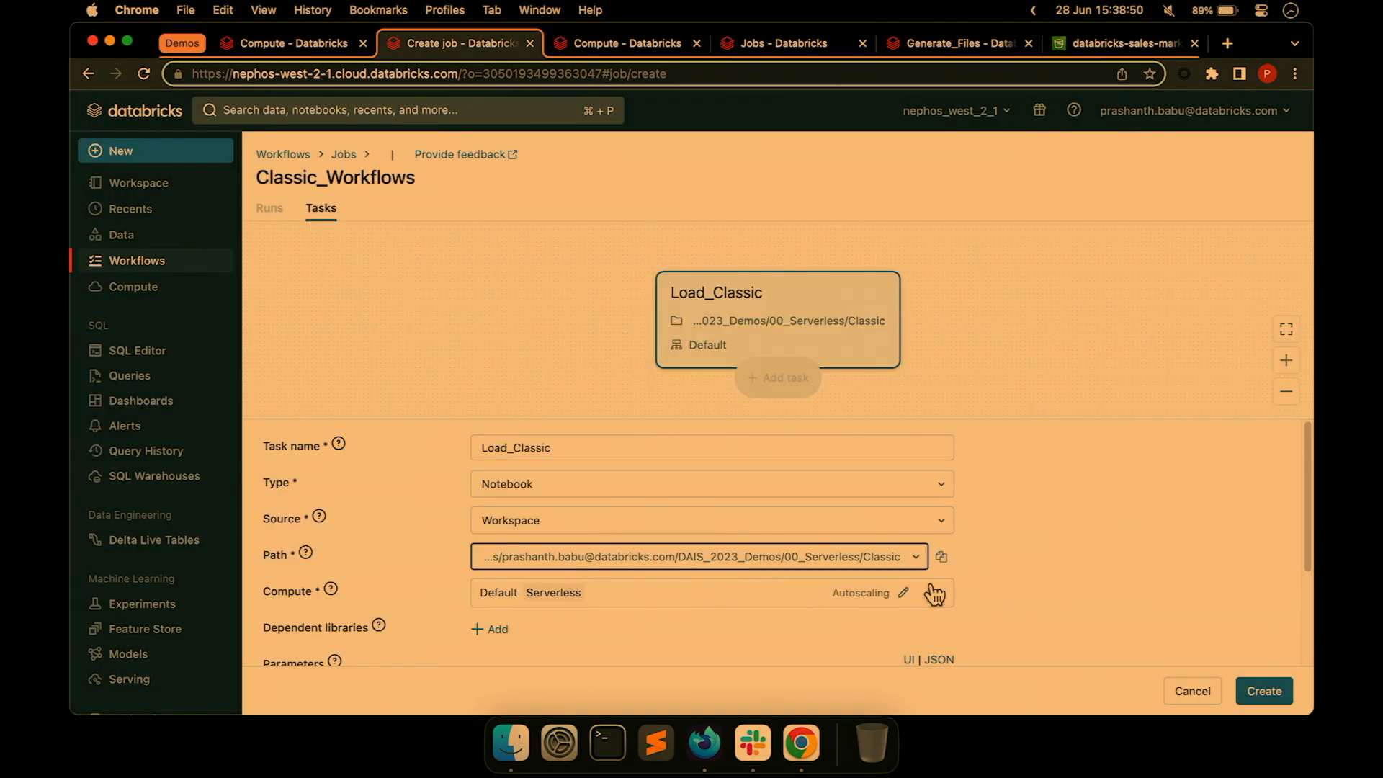
scroll(829, 569, "down", 3)
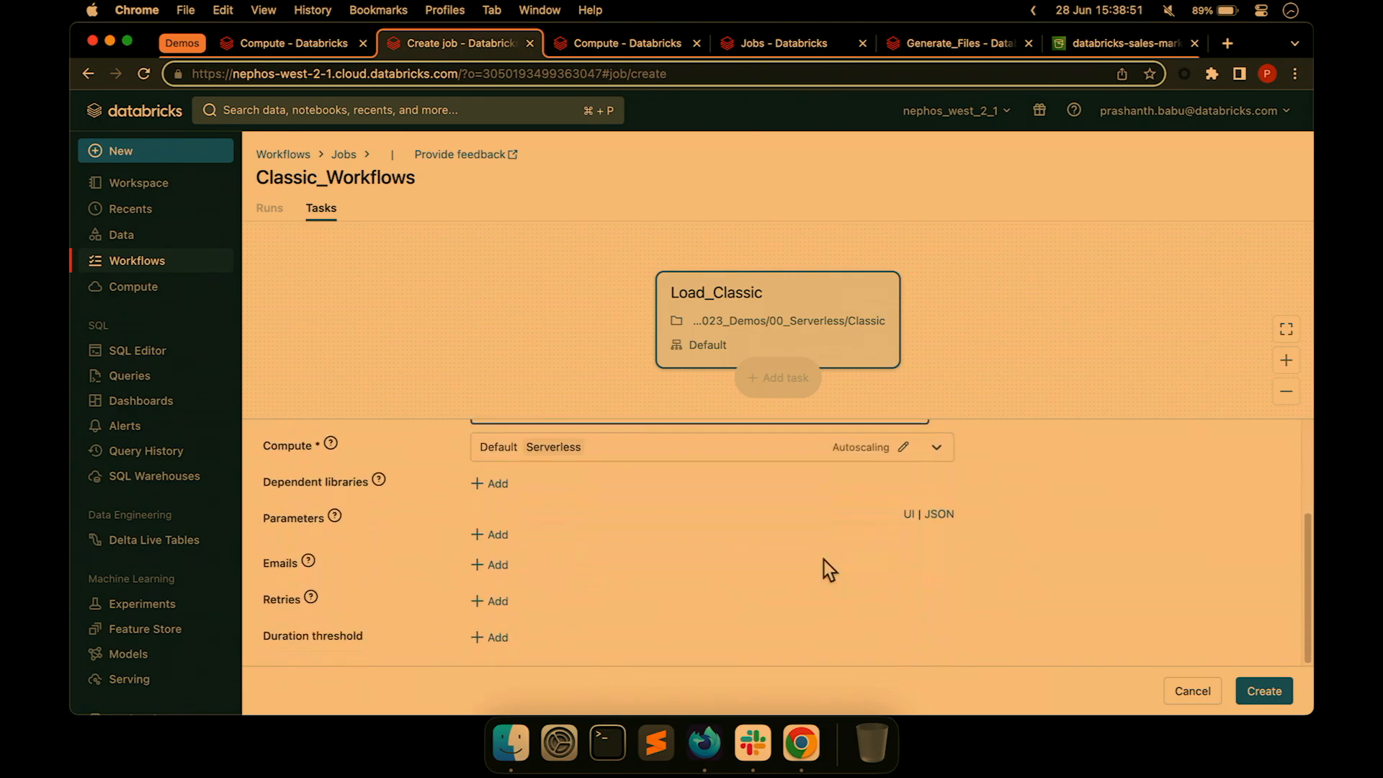
Switch the Load_Classic task's compute from Serverless to Job_cluster.
left_click(902, 447)
key("Escape")
left_click(936, 450)
left_click(938, 452)
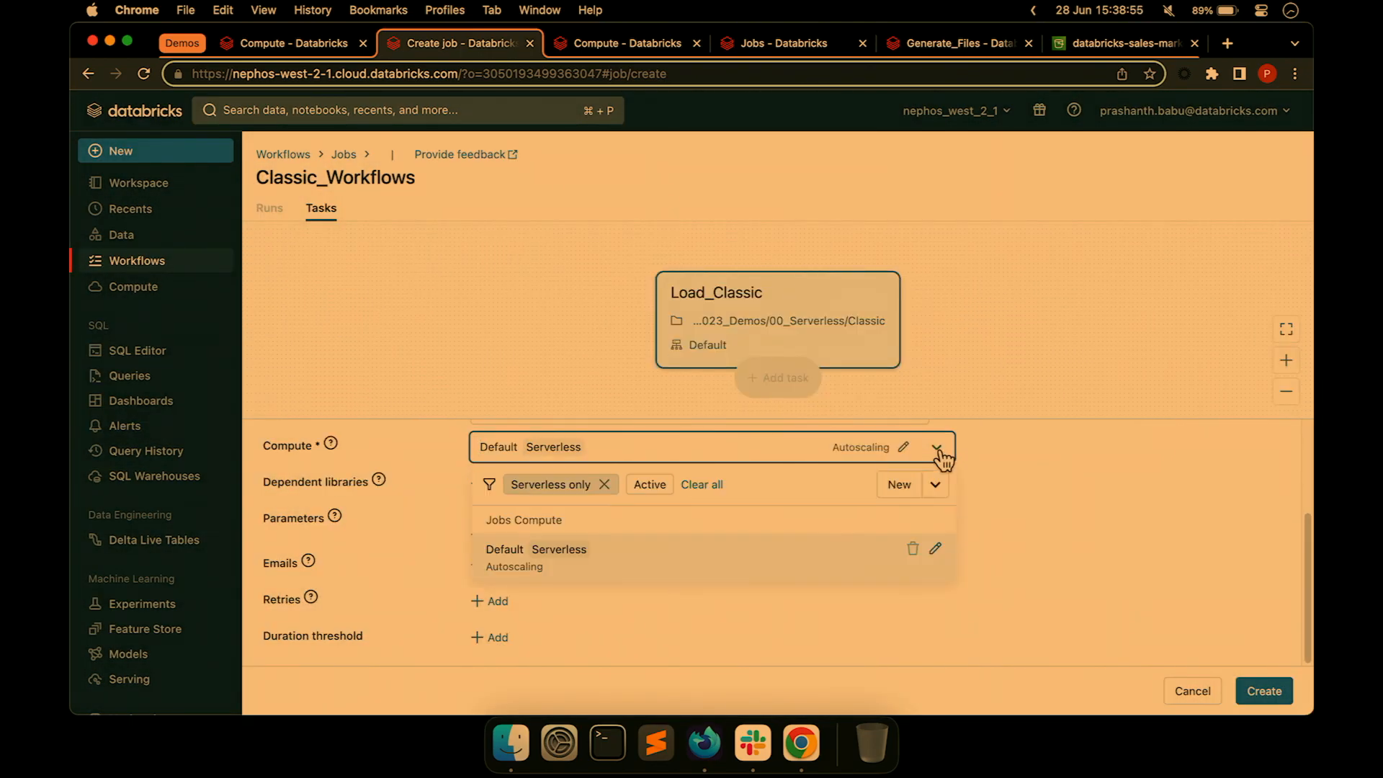
left_click(604, 484)
left_click(591, 606)
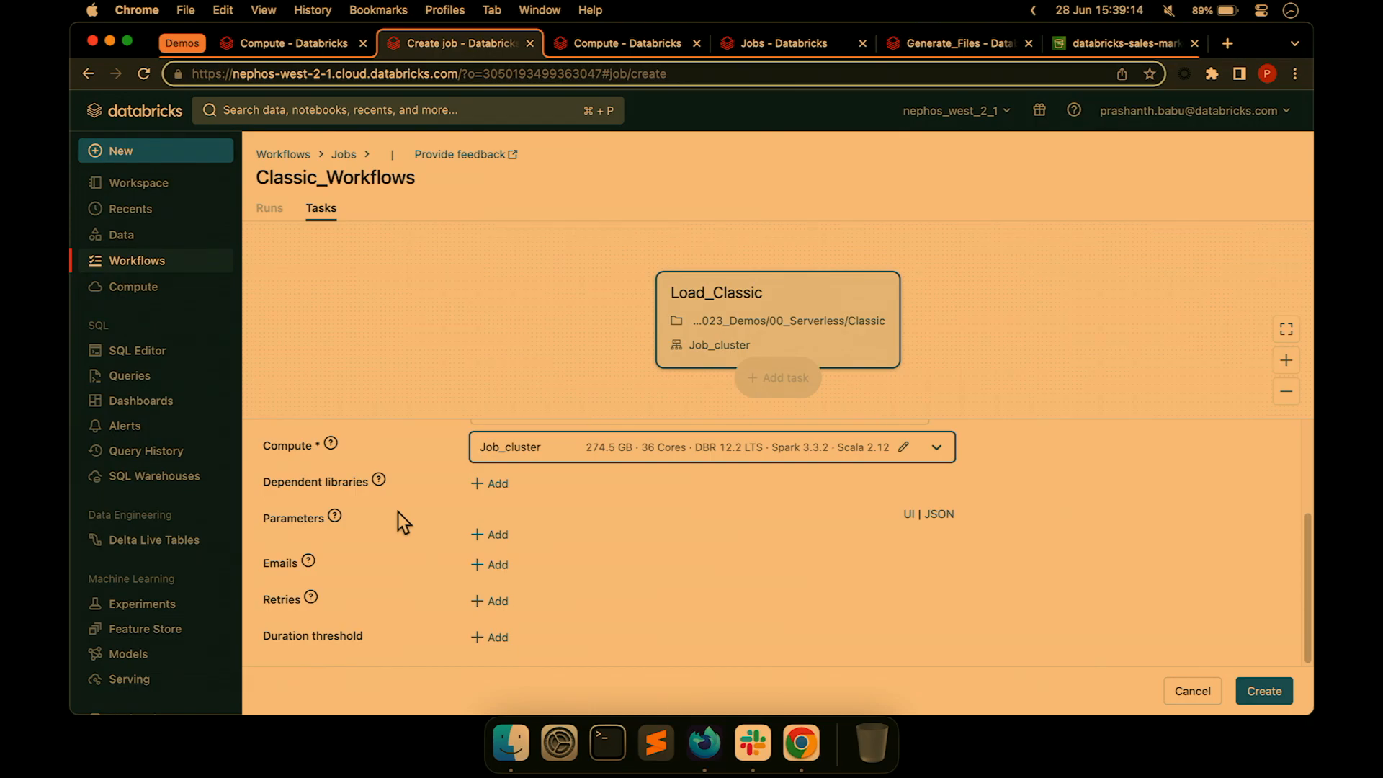
Add an email notification to the Load_Classic task.
left_click(497, 565)
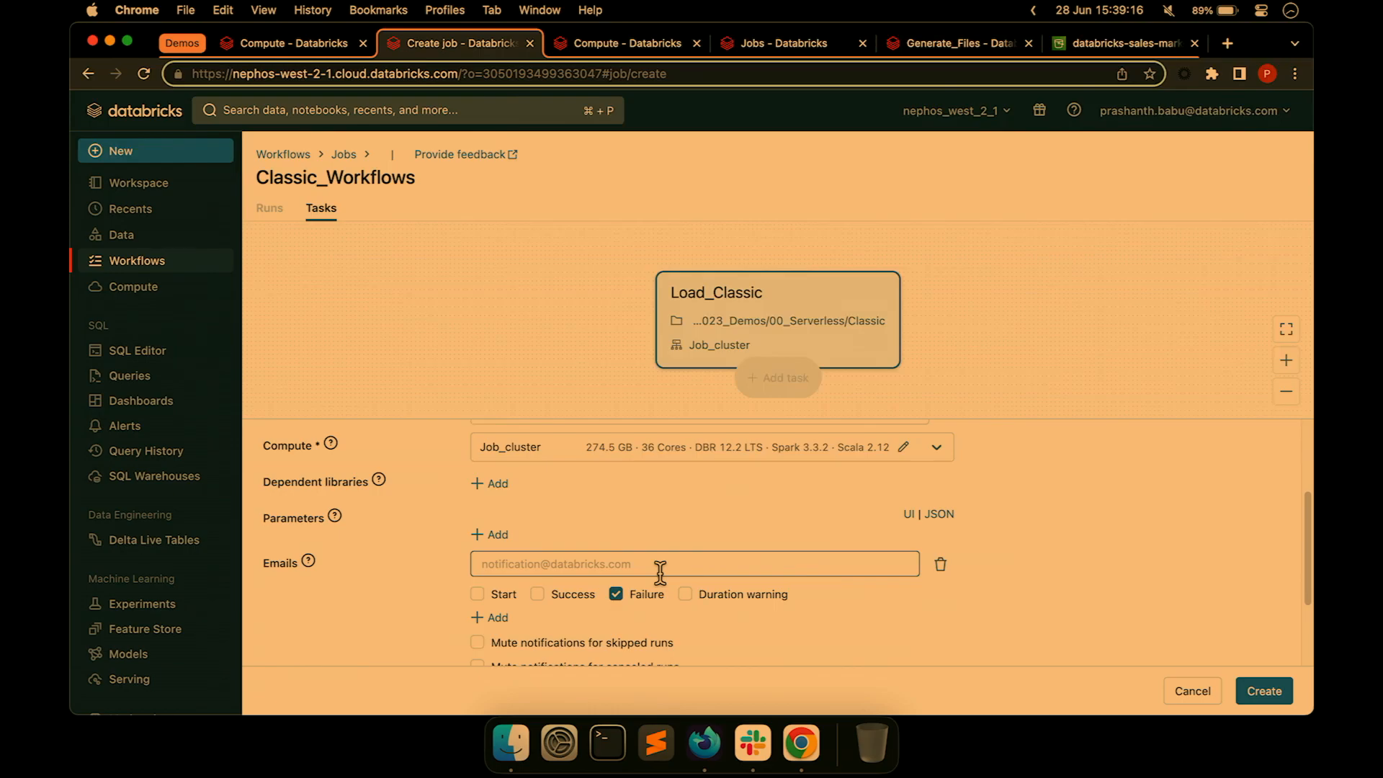
scroll(659, 572, "down", 3)
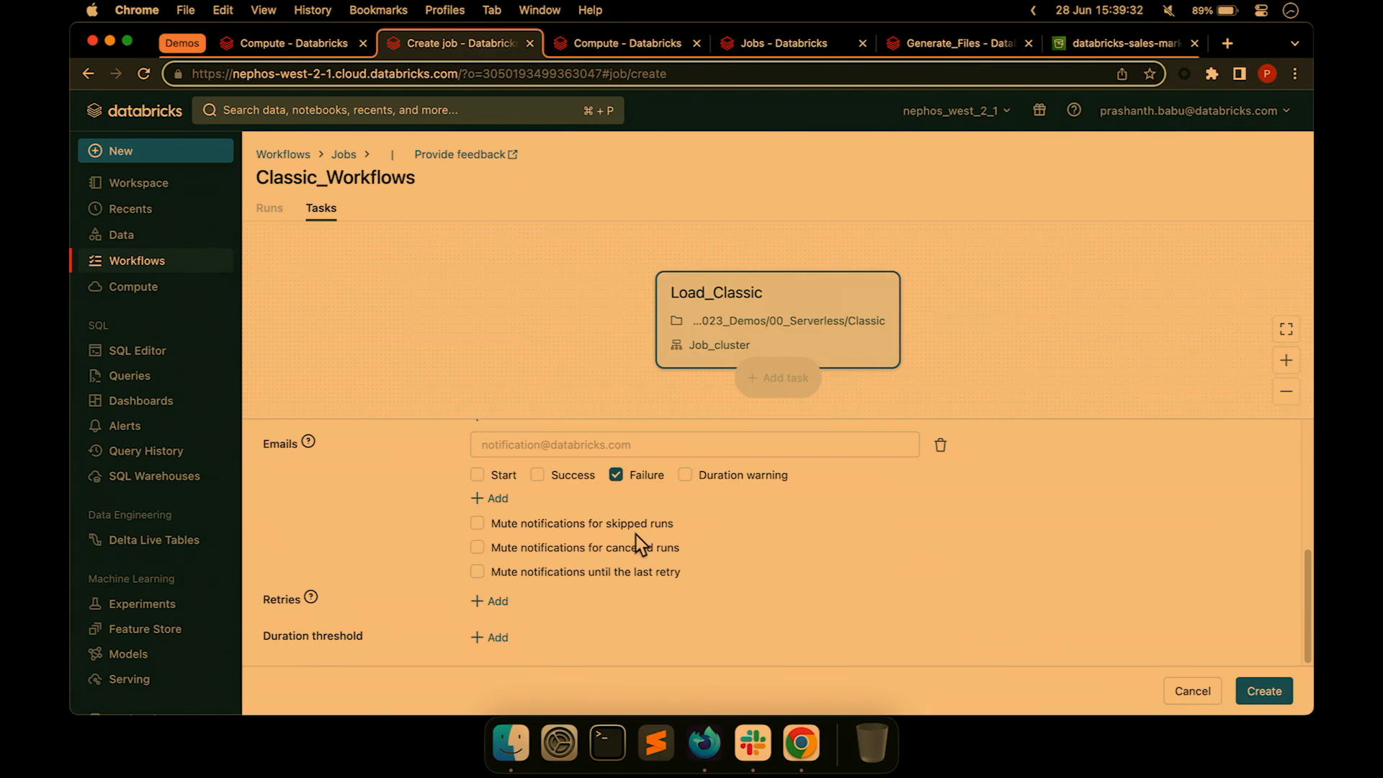
scroll(735, 519, "up", 10)
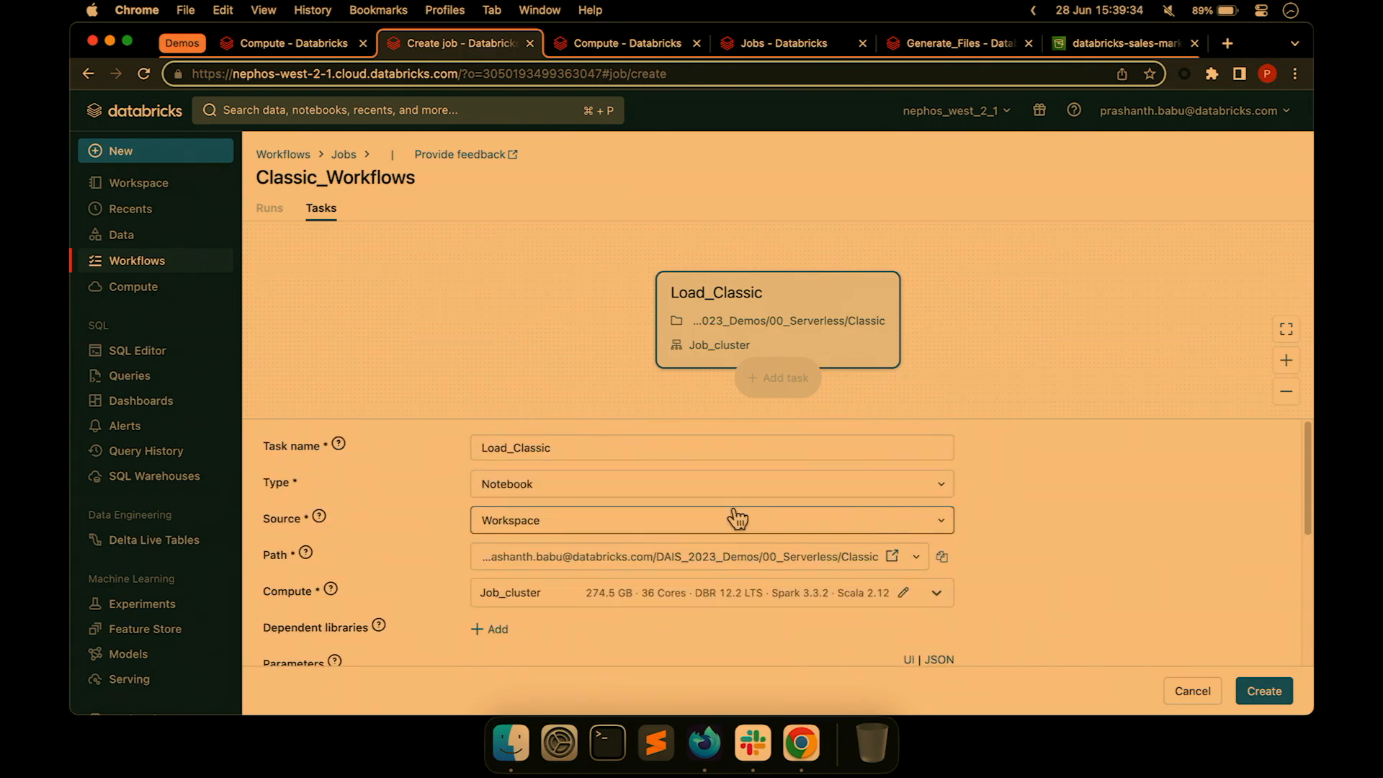
Create the job and add a second notebook task named Transform.
left_click(1264, 693)
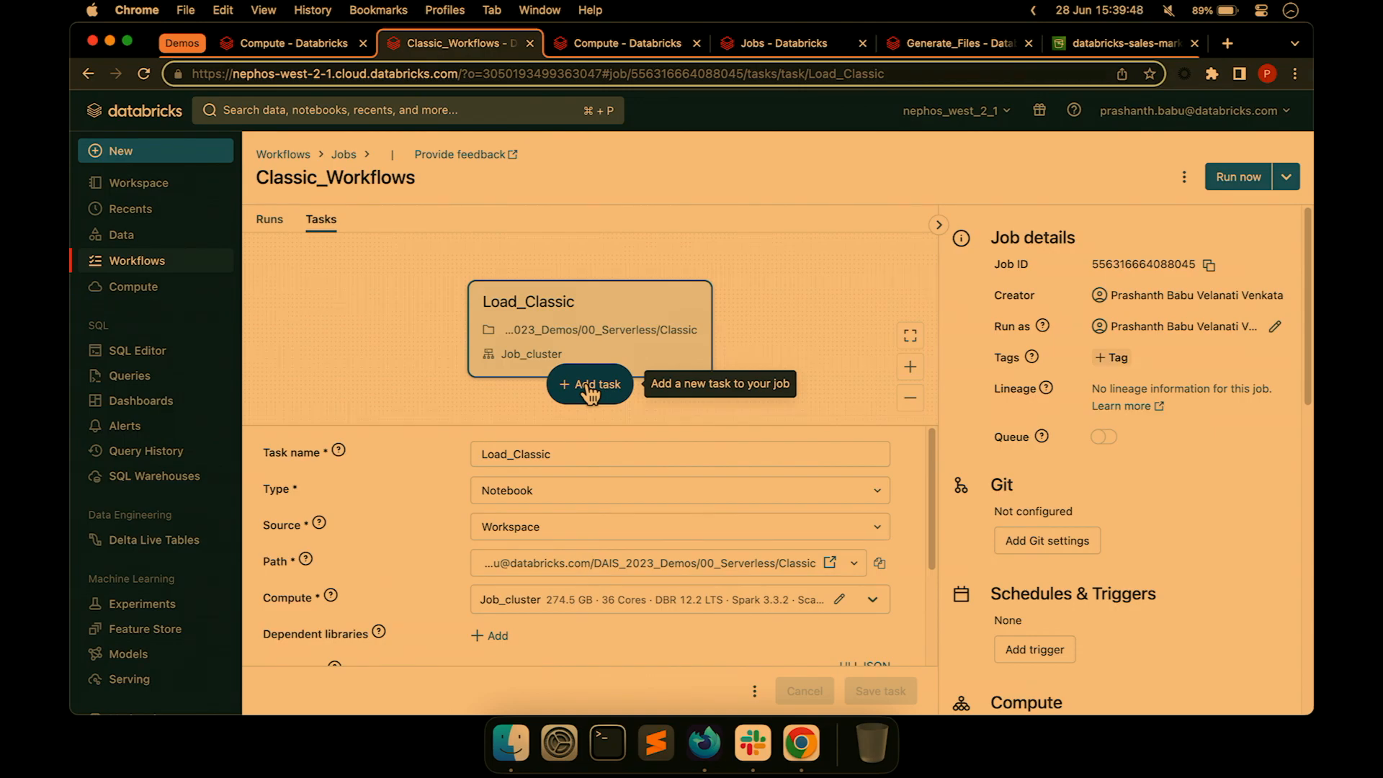
left_click(589, 389)
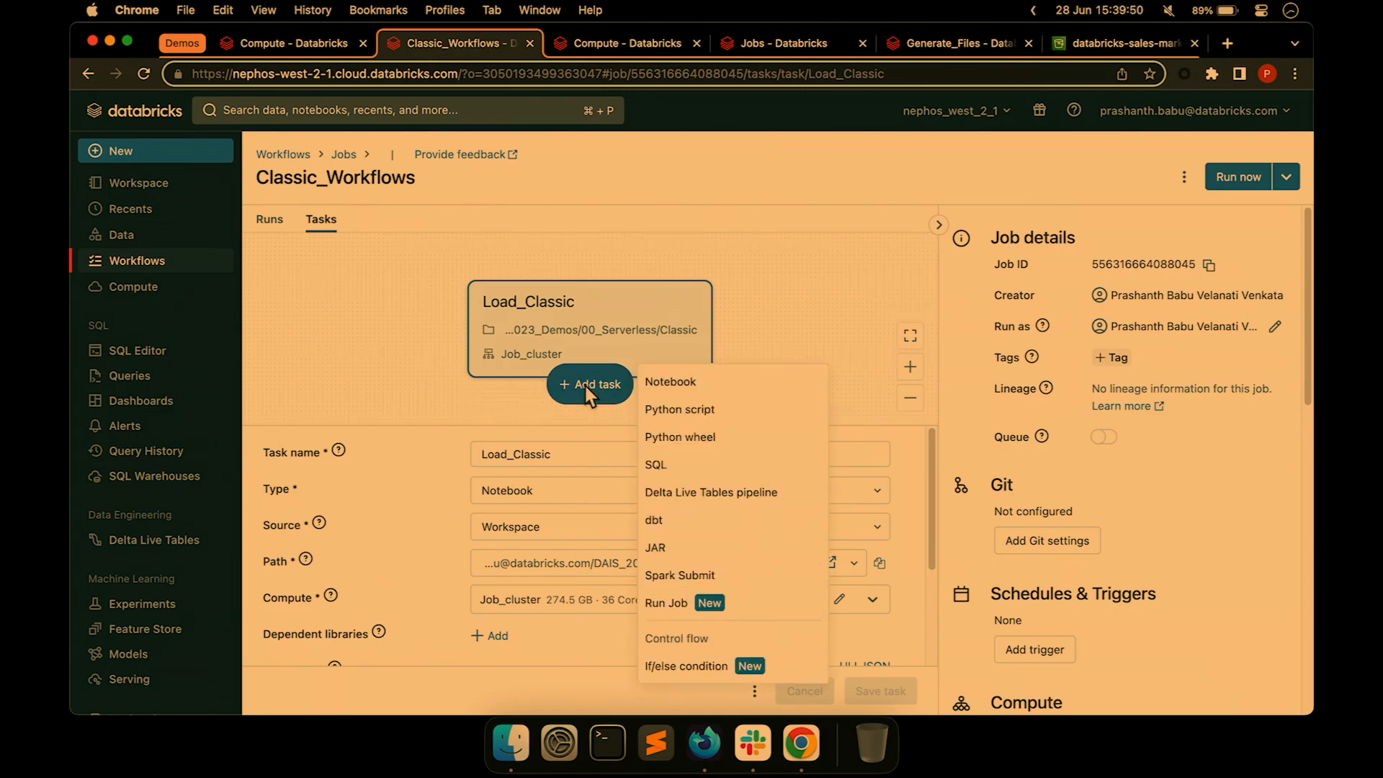
left_click(708, 389)
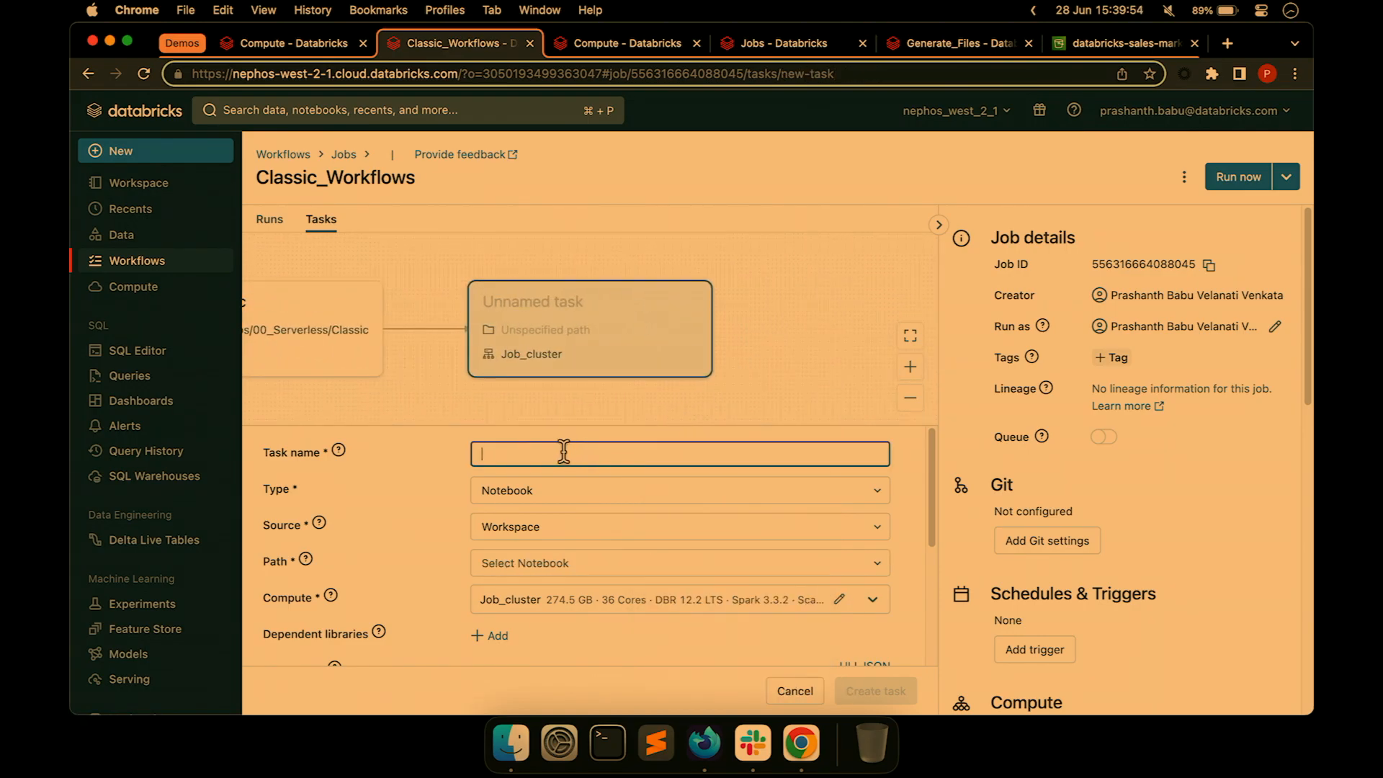
type("Transo")
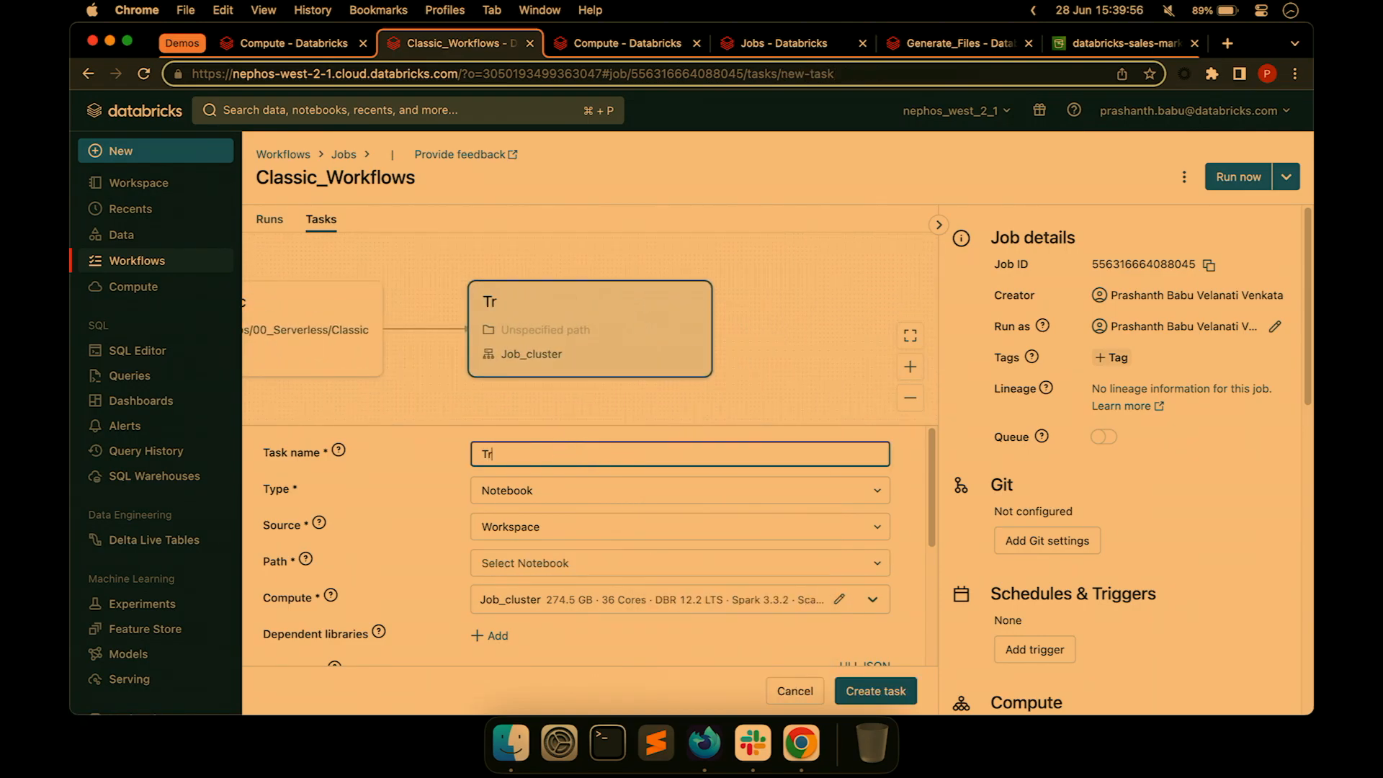
key("BackSpace")
type("form")
Point the Transform task to the DAIS_2023_Demos/00_Serverless/Transform notebook.
left_click(534, 566)
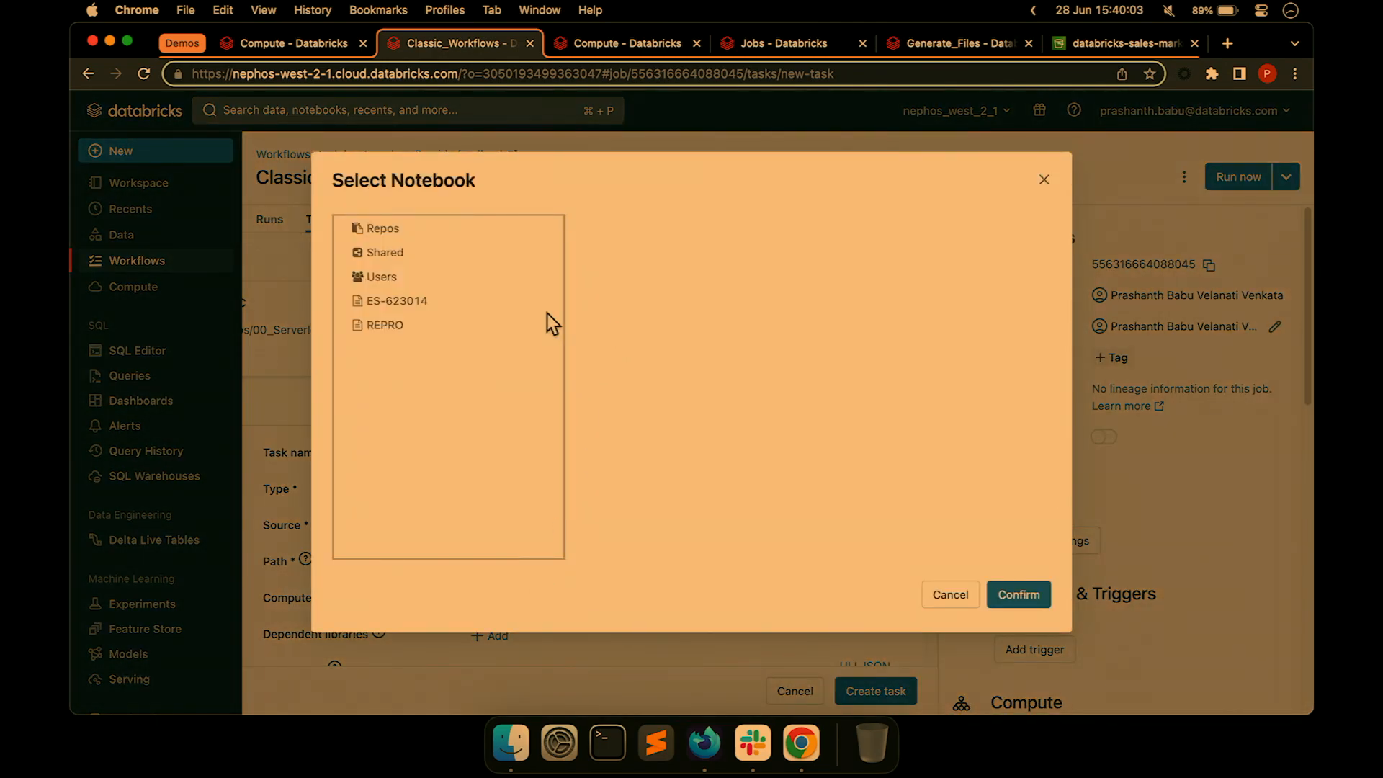
left_click(417, 281)
left_click(649, 229)
left_click(891, 251)
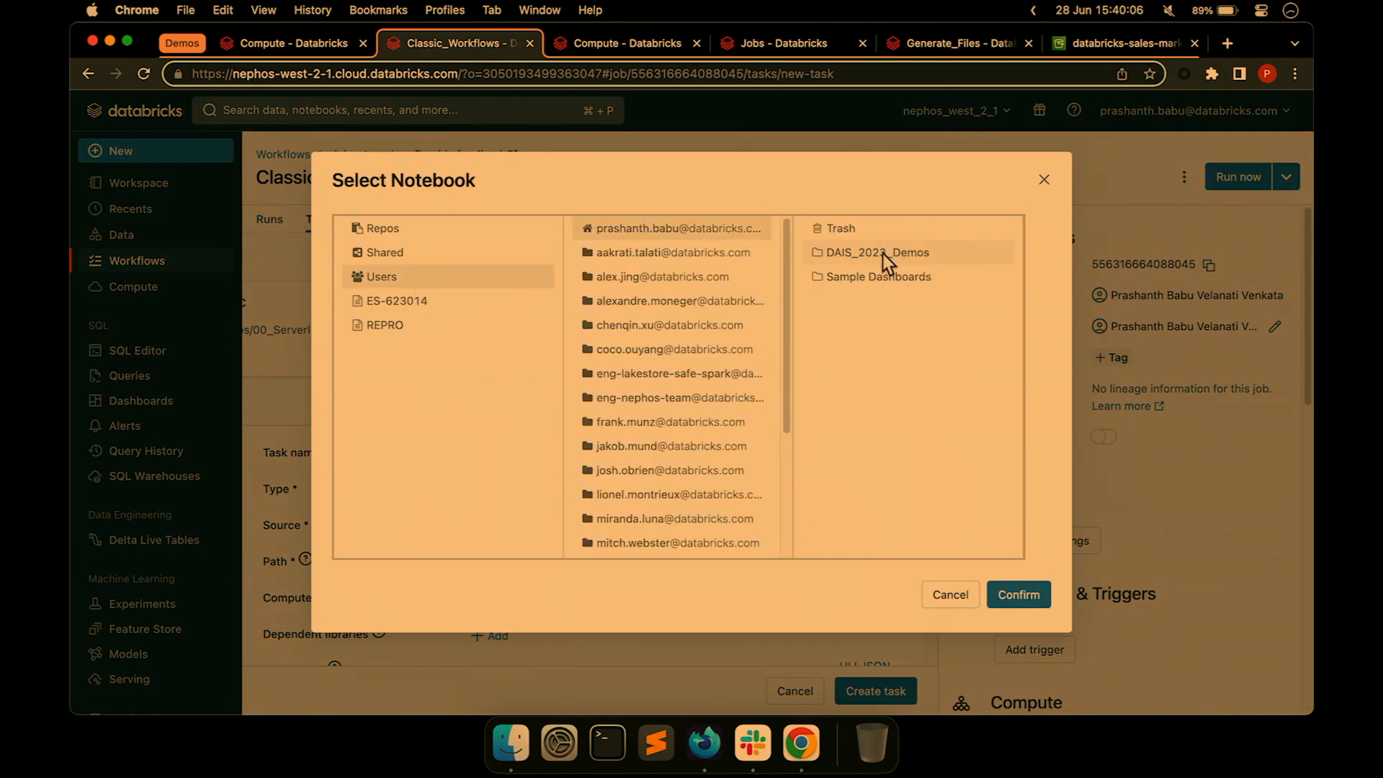
left_click(903, 231)
left_click(885, 281)
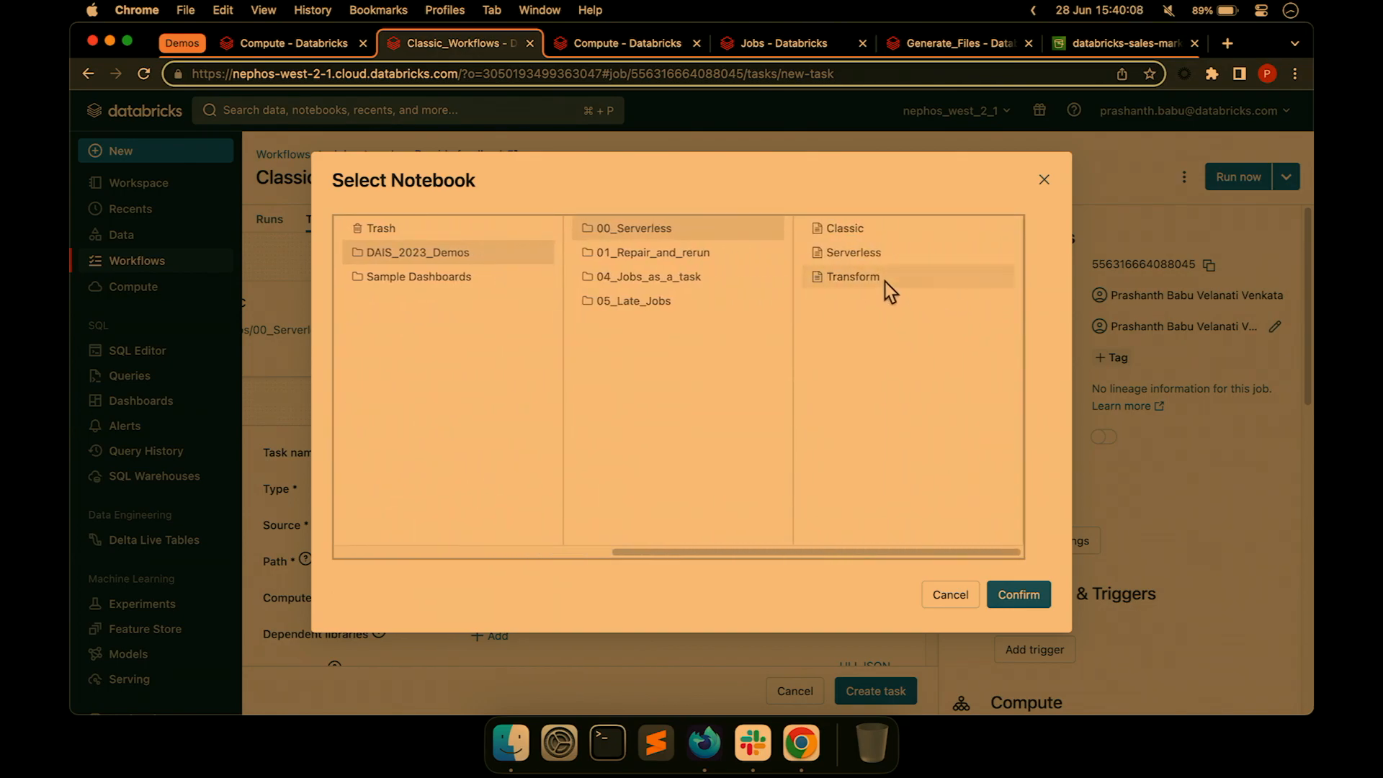
left_click(1019, 592)
scroll(841, 580, "down", 5)
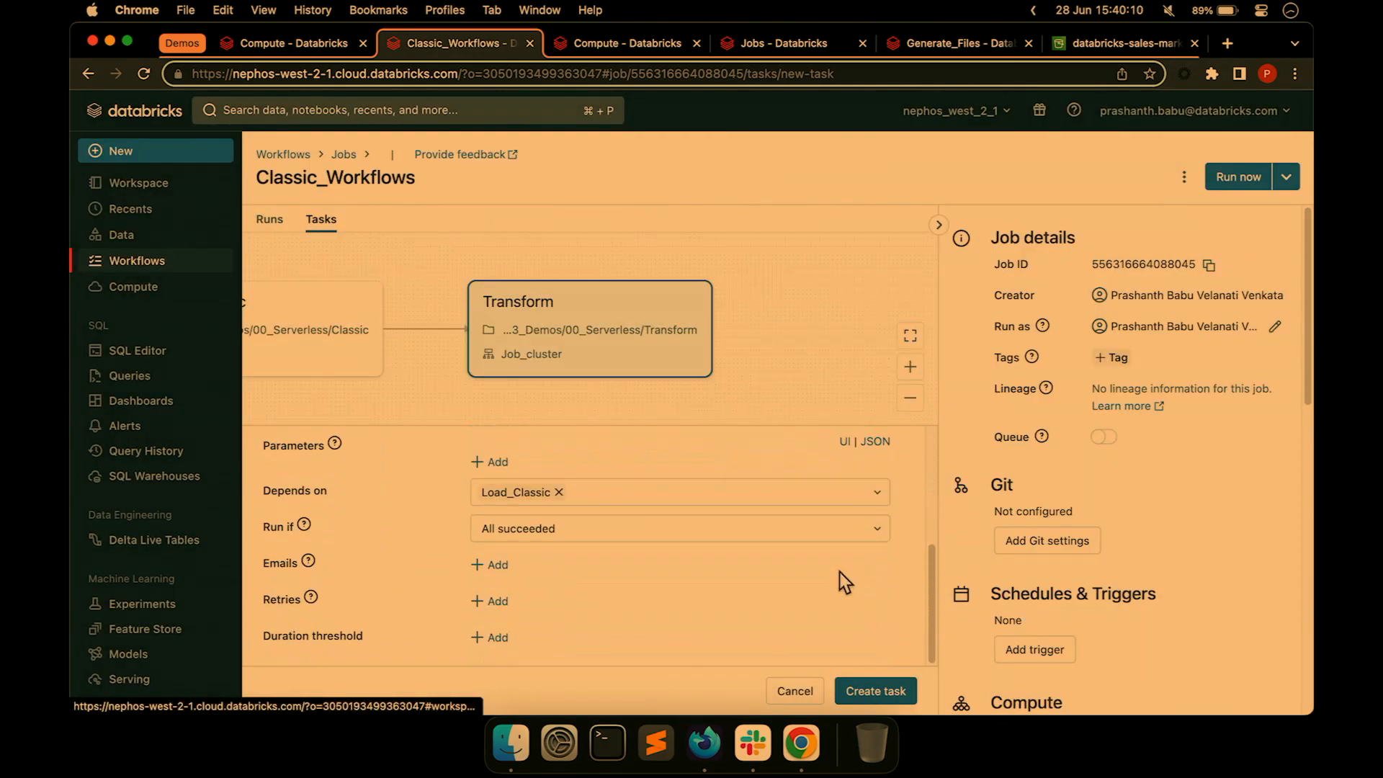
scroll(840, 531, "up", 5)
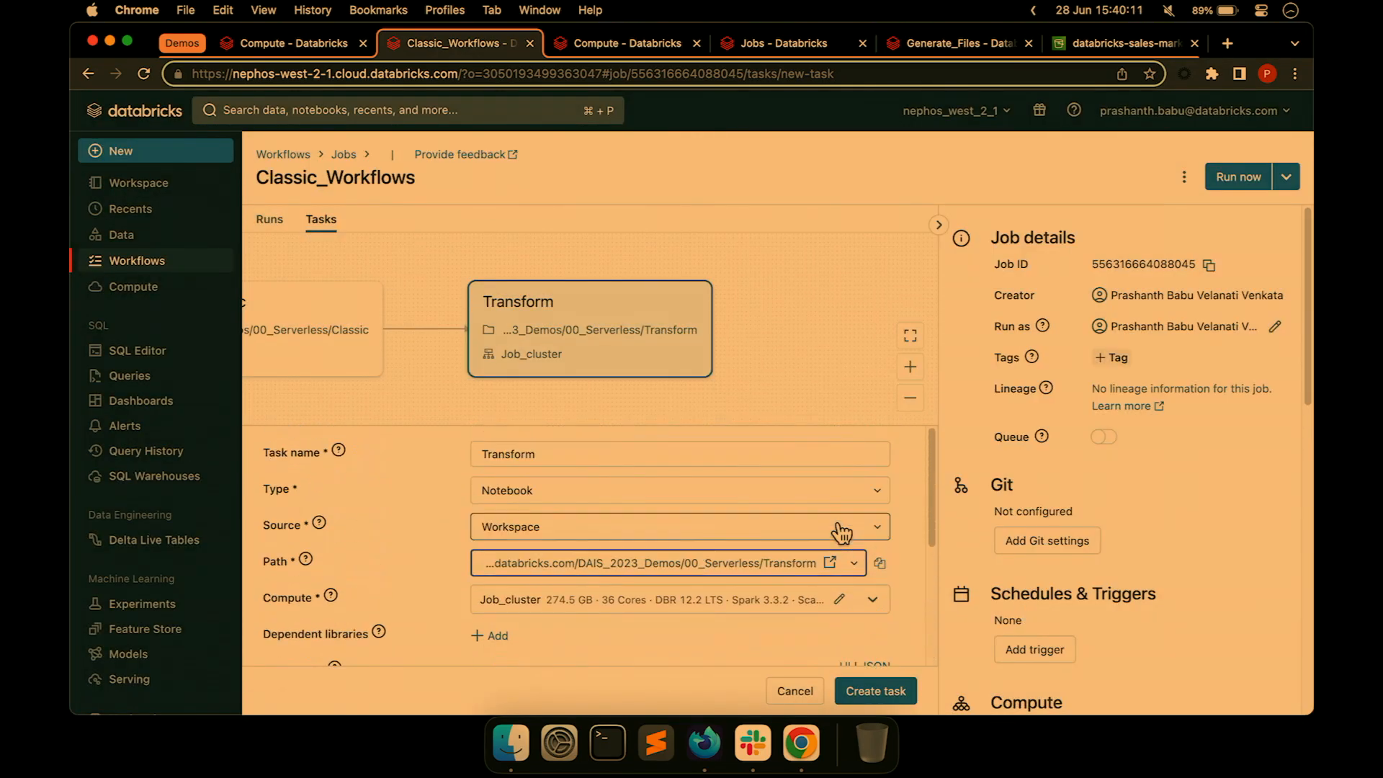
Rename the shared Job_cluster to Classic_Workflows and apply it to the task.
left_click(876, 602)
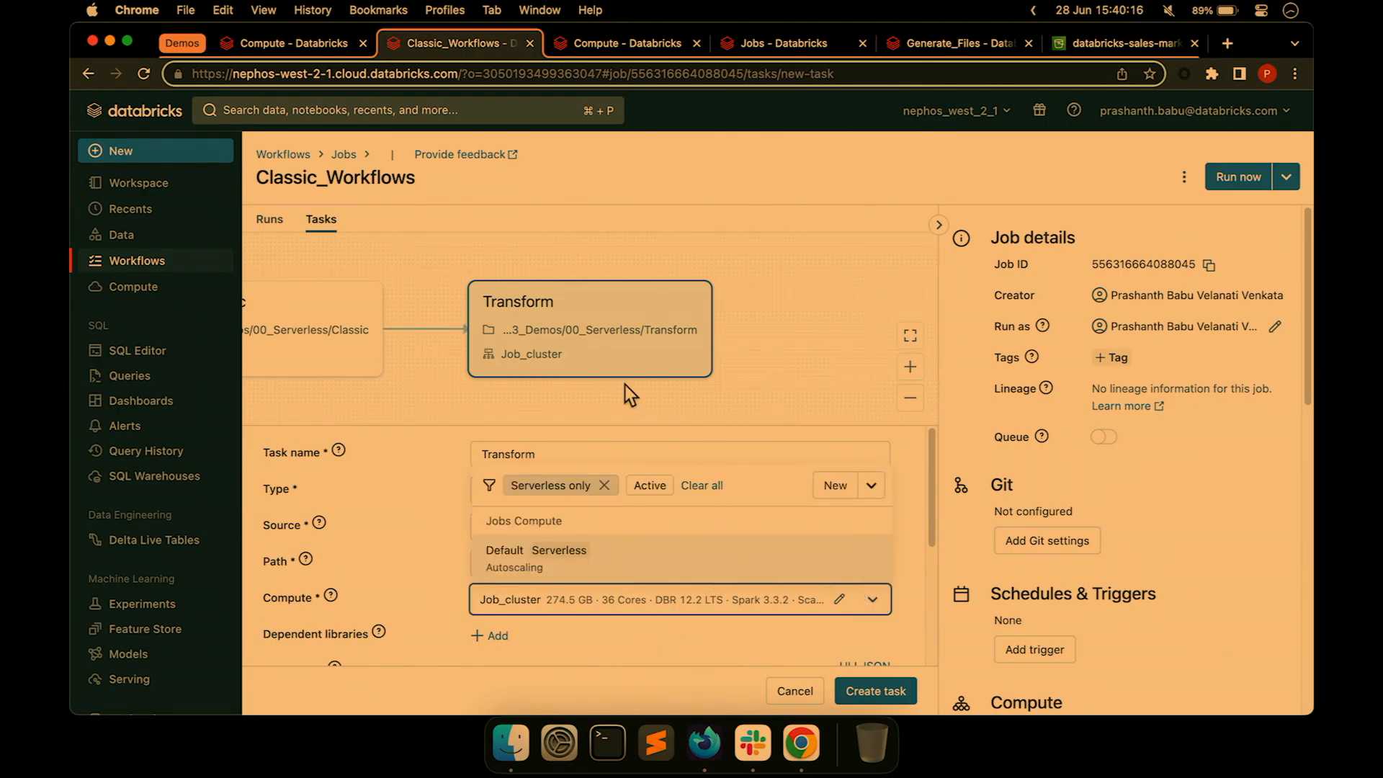
left_click(838, 601)
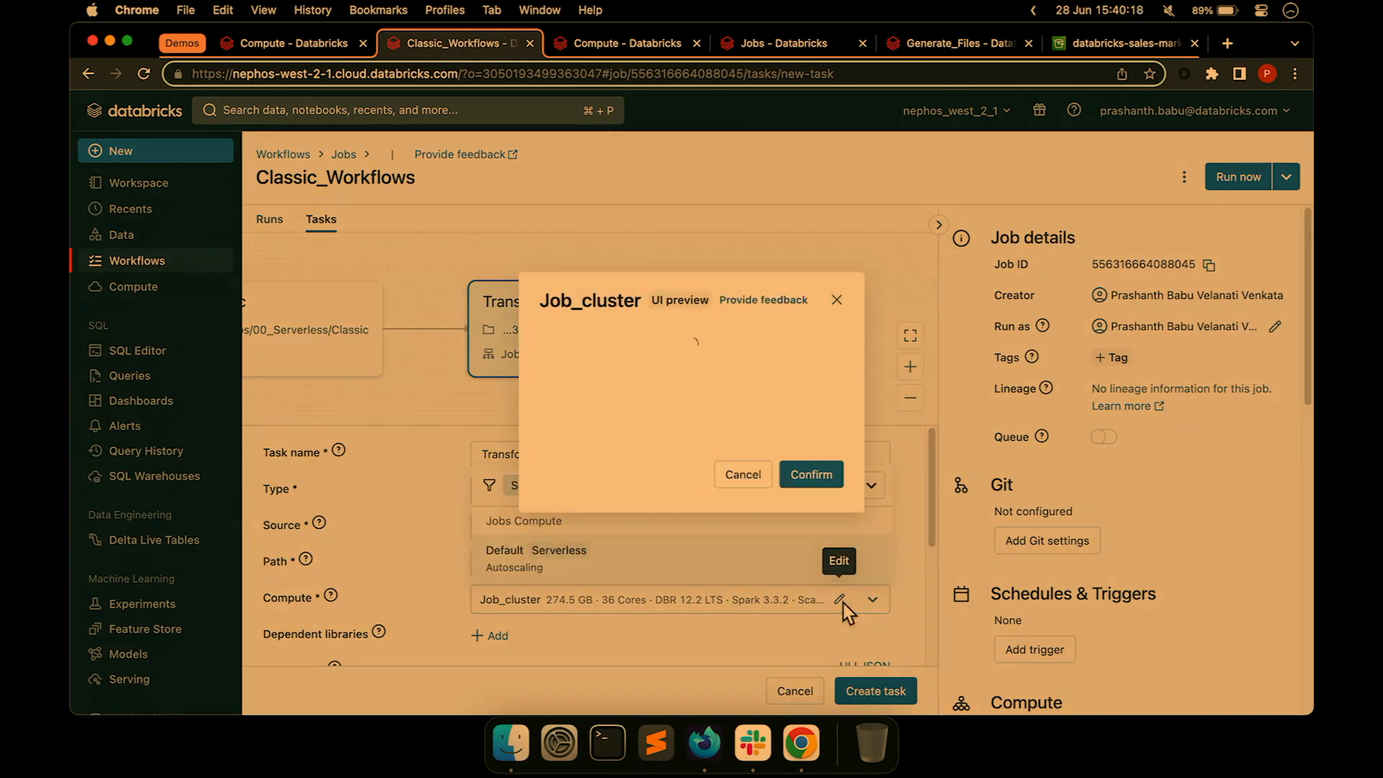
left_click(308, 208)
key("super+a")
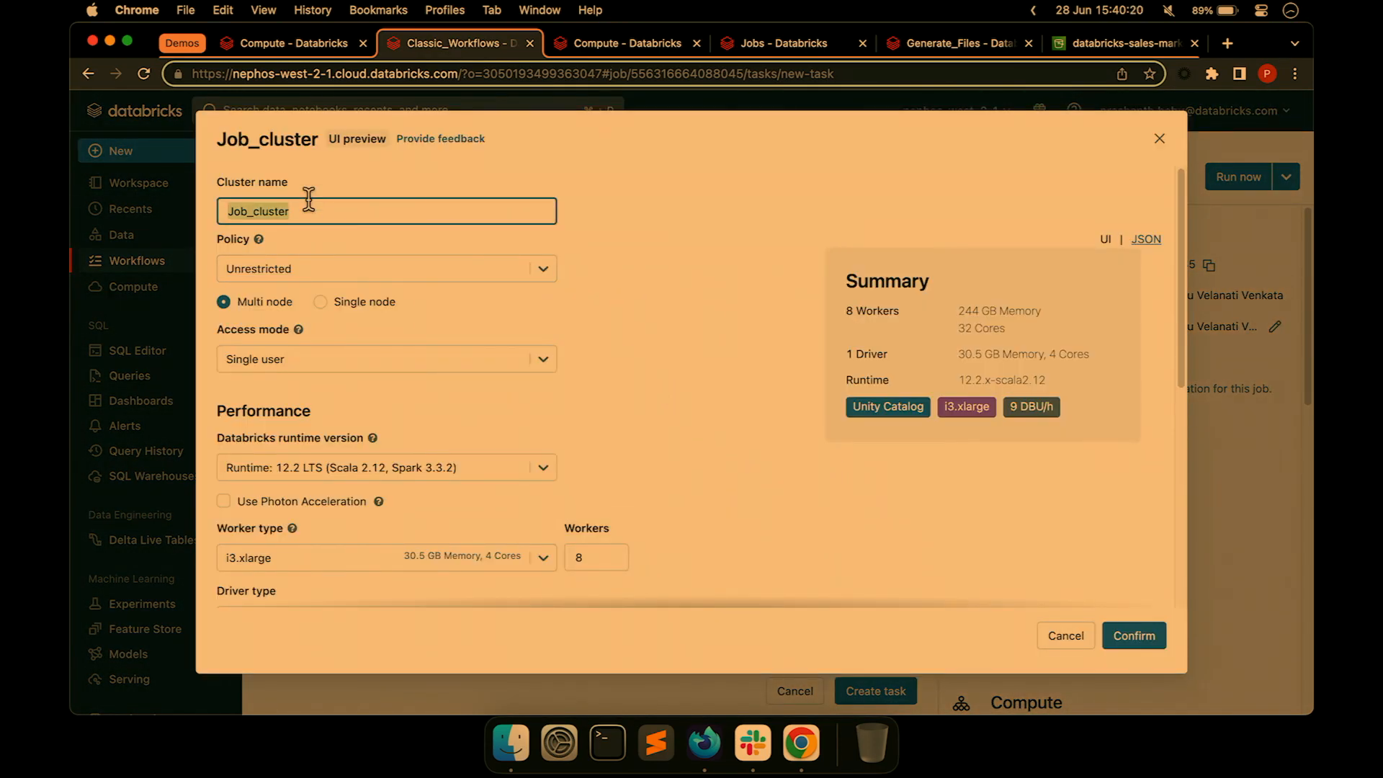
type("Classic_Workflows")
left_click(1134, 636)
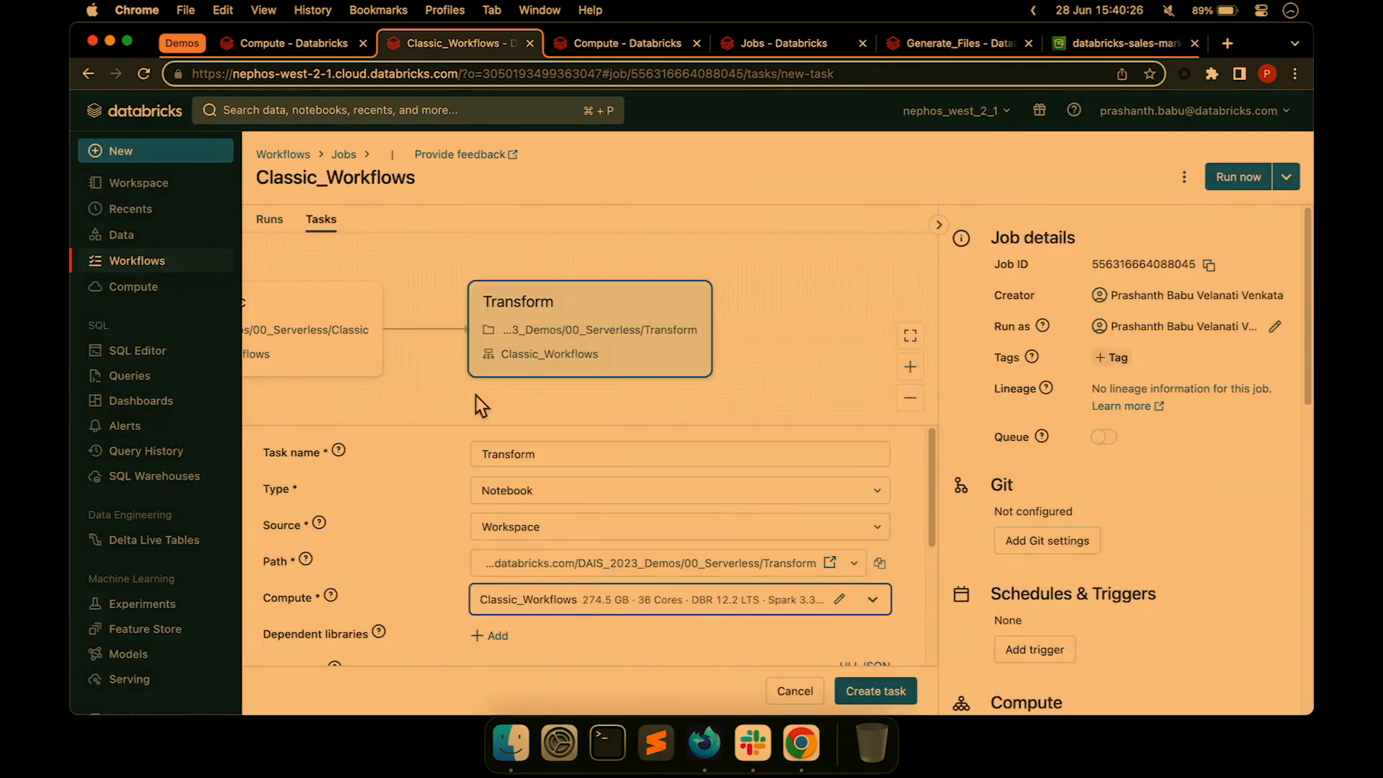
Collapse the Job details panel so the Transform task form fills the page.
left_click(939, 226)
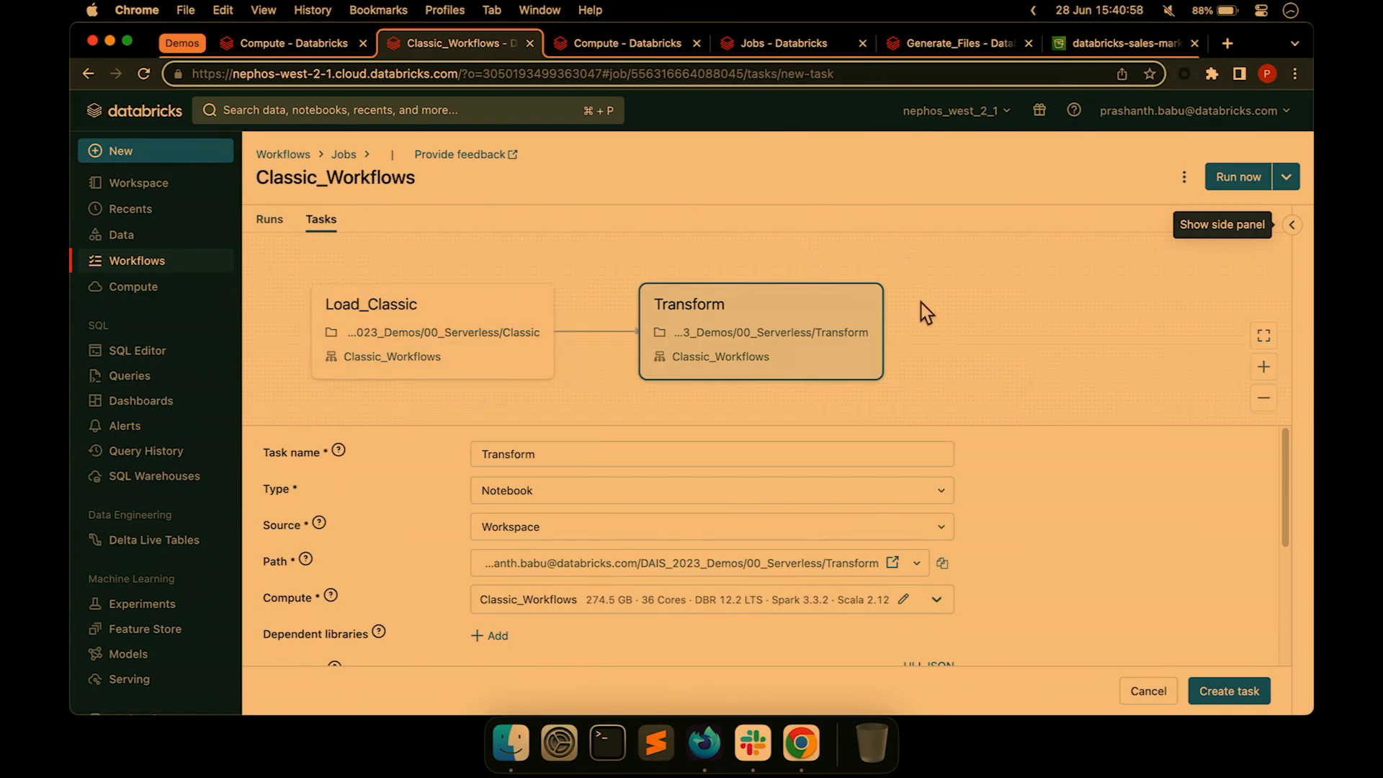
Keep the unsaved changes and save the Transform task to the job.
left_click(1238, 186)
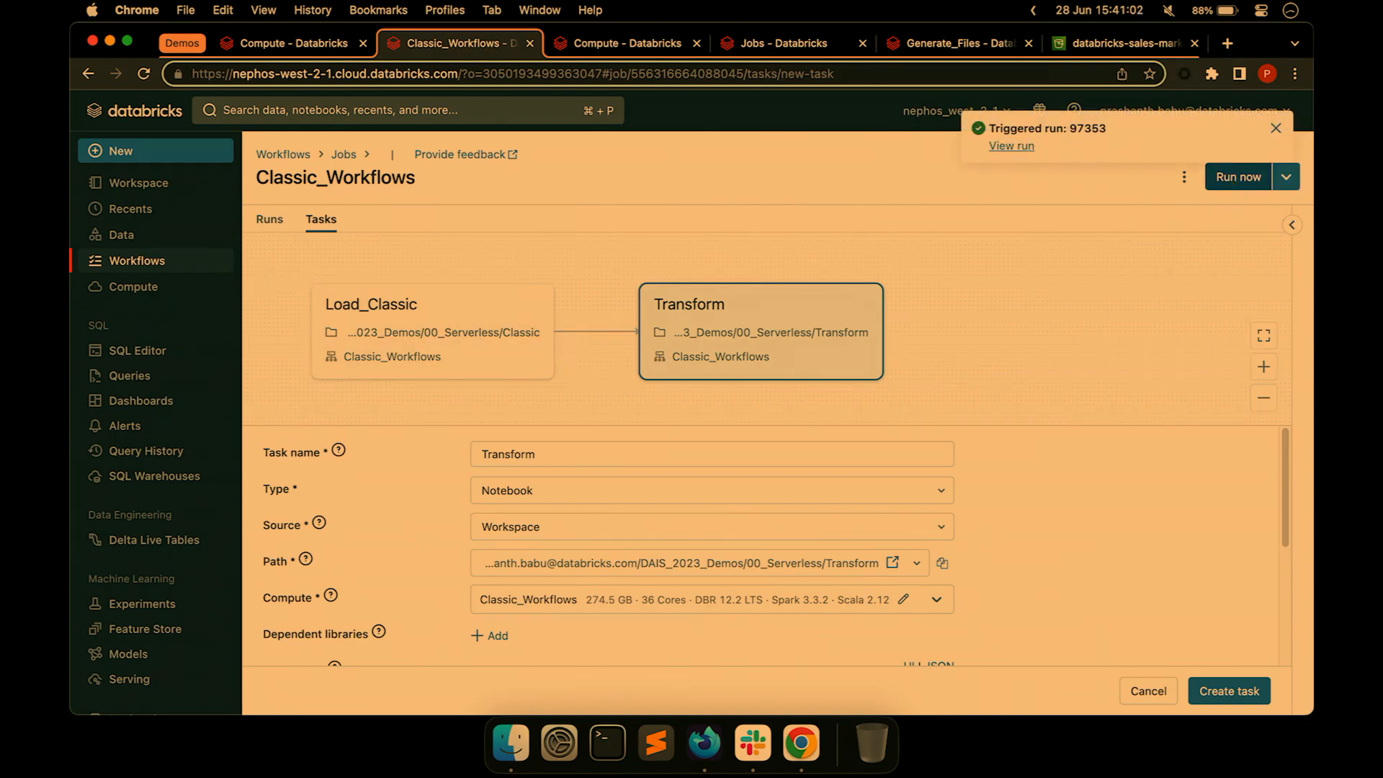
left_click(270, 219)
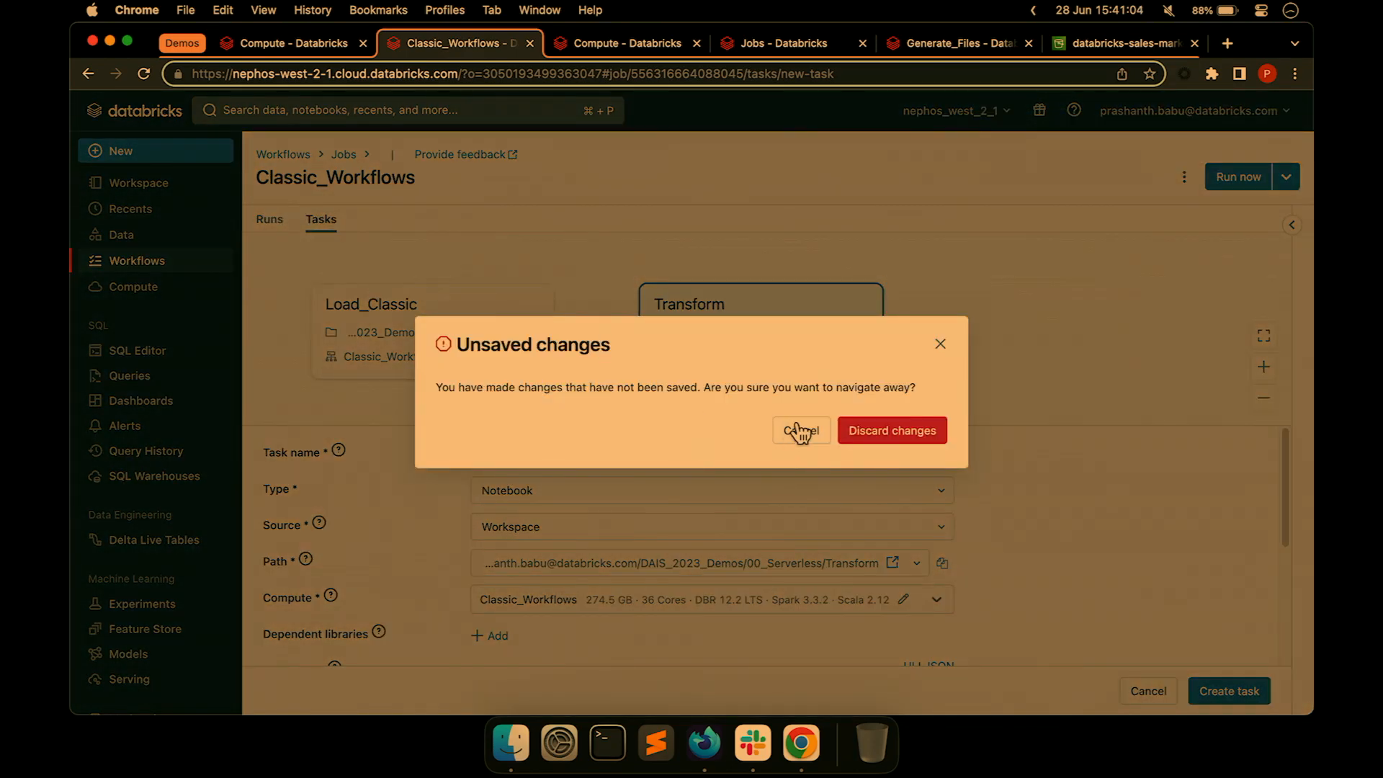
left_click(815, 436)
left_click(1231, 699)
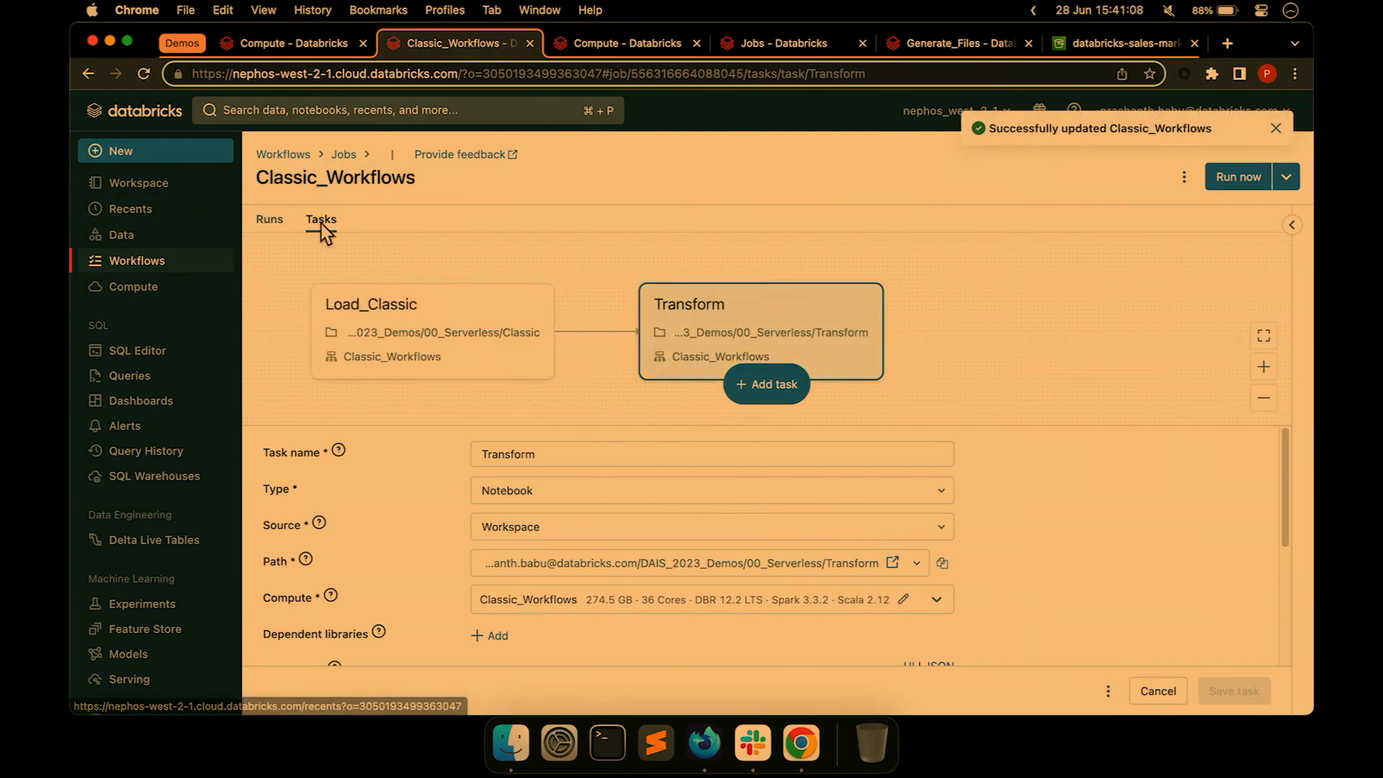
Trigger a job run and open run 97353 from the Runs list.
left_click(1229, 181)
left_click(269, 219)
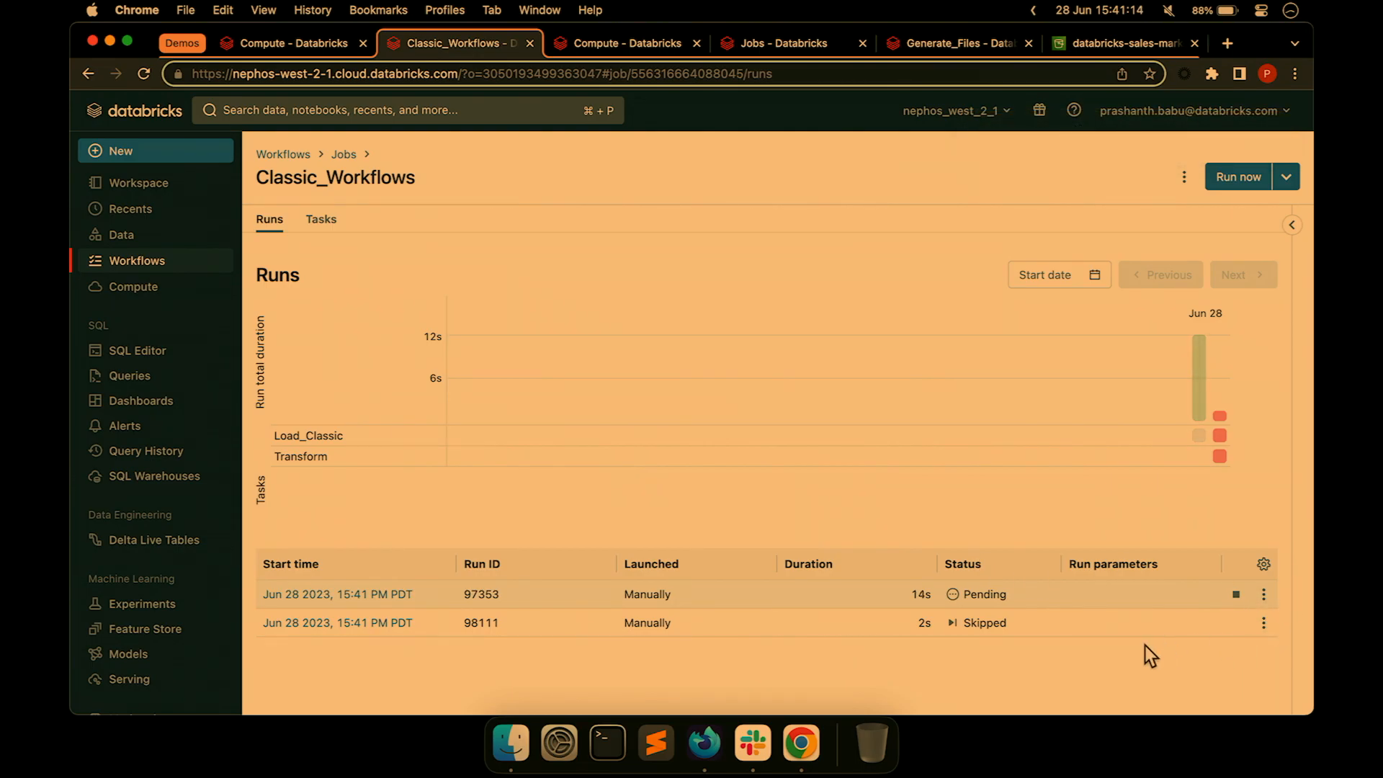
left_click(366, 596)
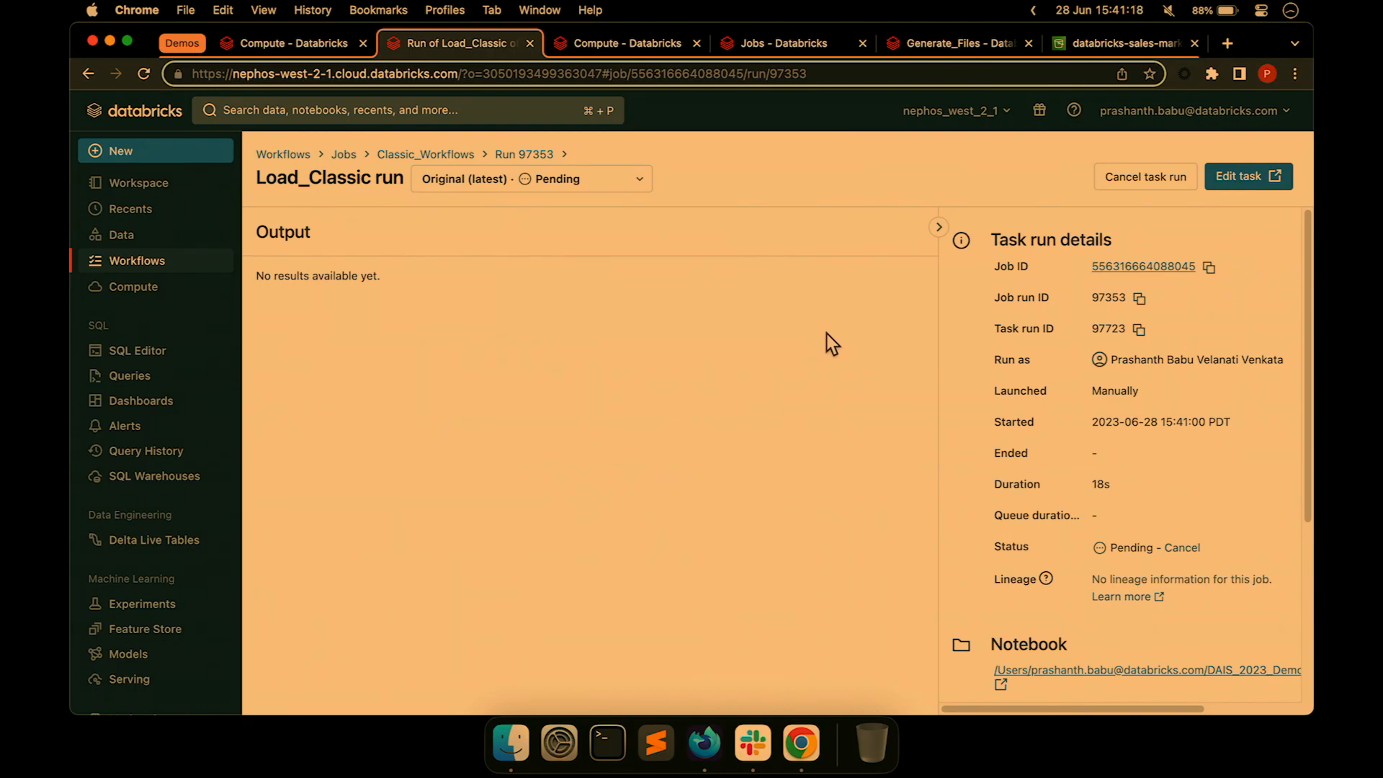
Restore the browser window and switch to the slide deck window.
mouse_move(1311, 5)
left_click(789, 380)
left_click(540, 11)
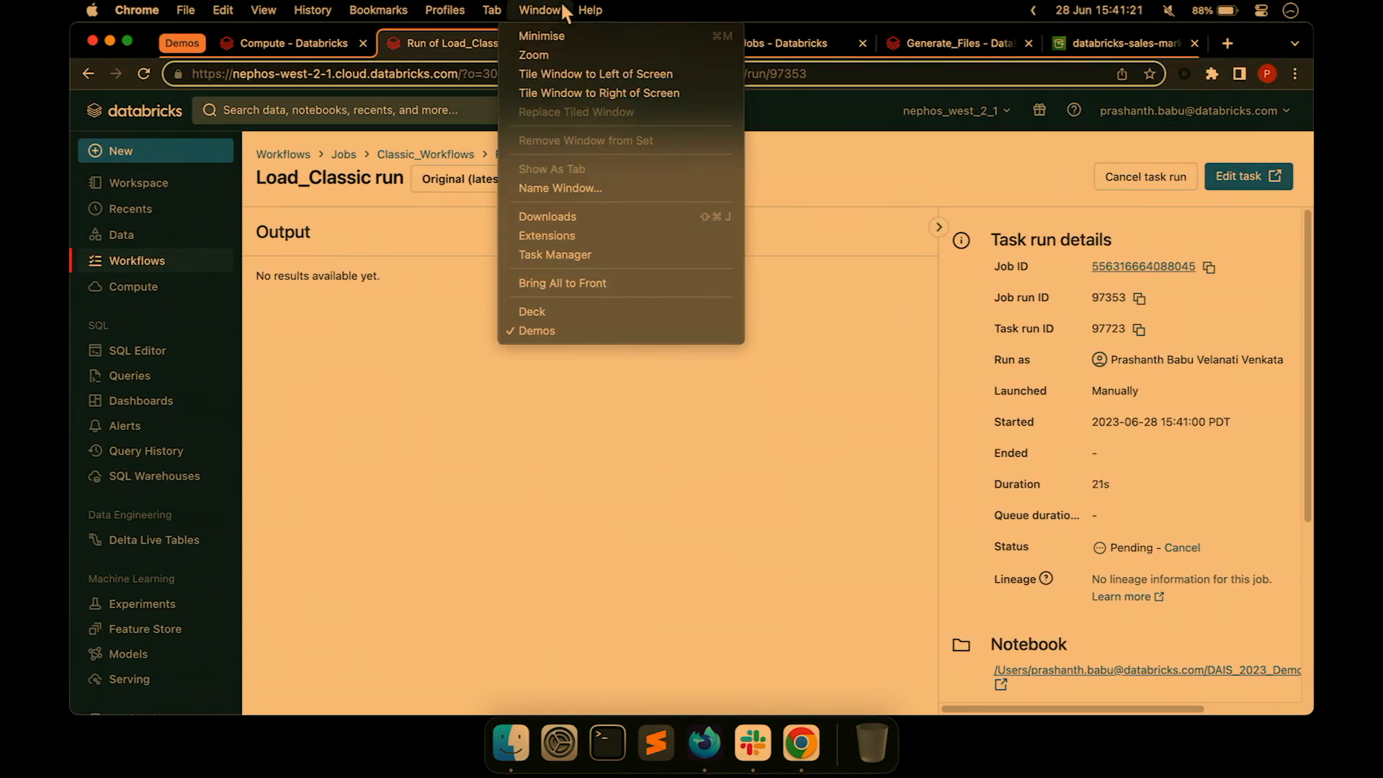
left_click(612, 317)
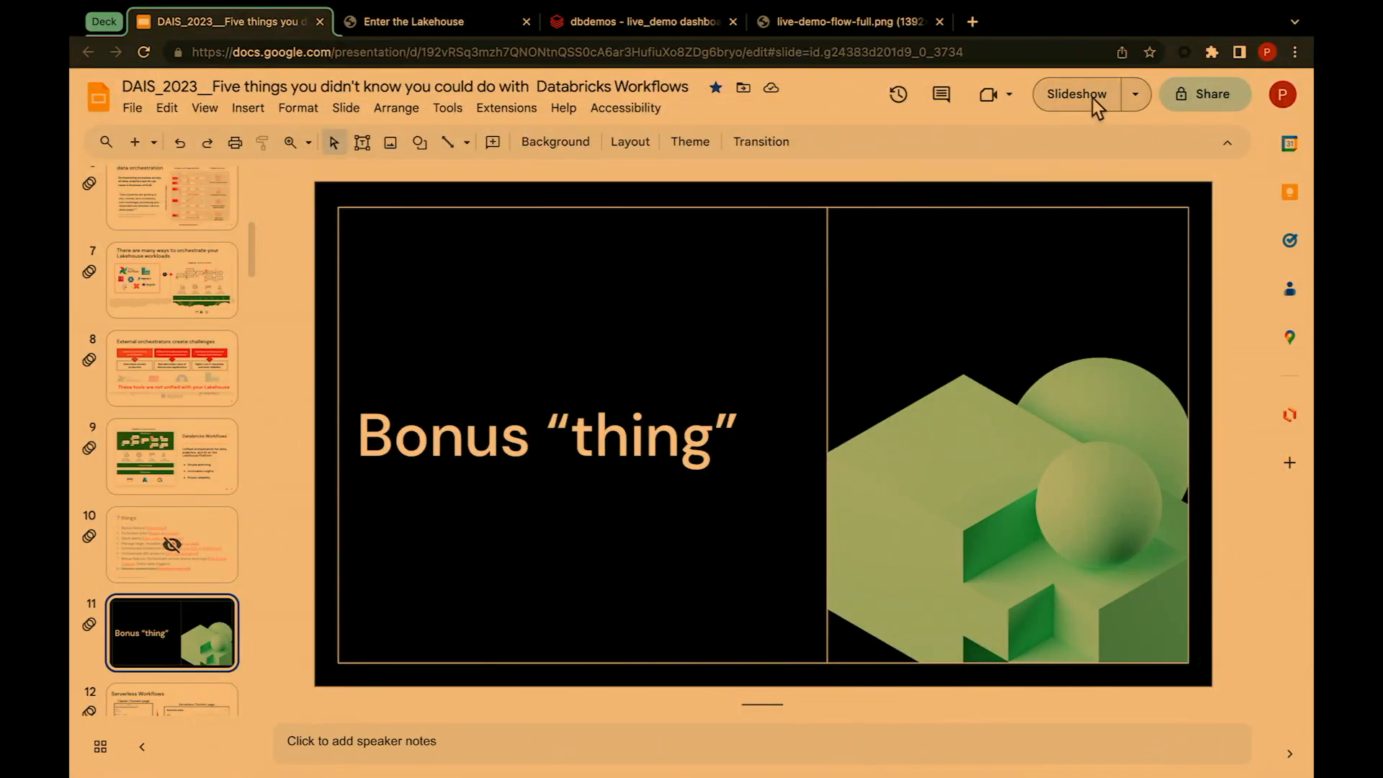
Start the slideshow and advance to slide 12, Serverless Workflows.
left_click(1096, 99)
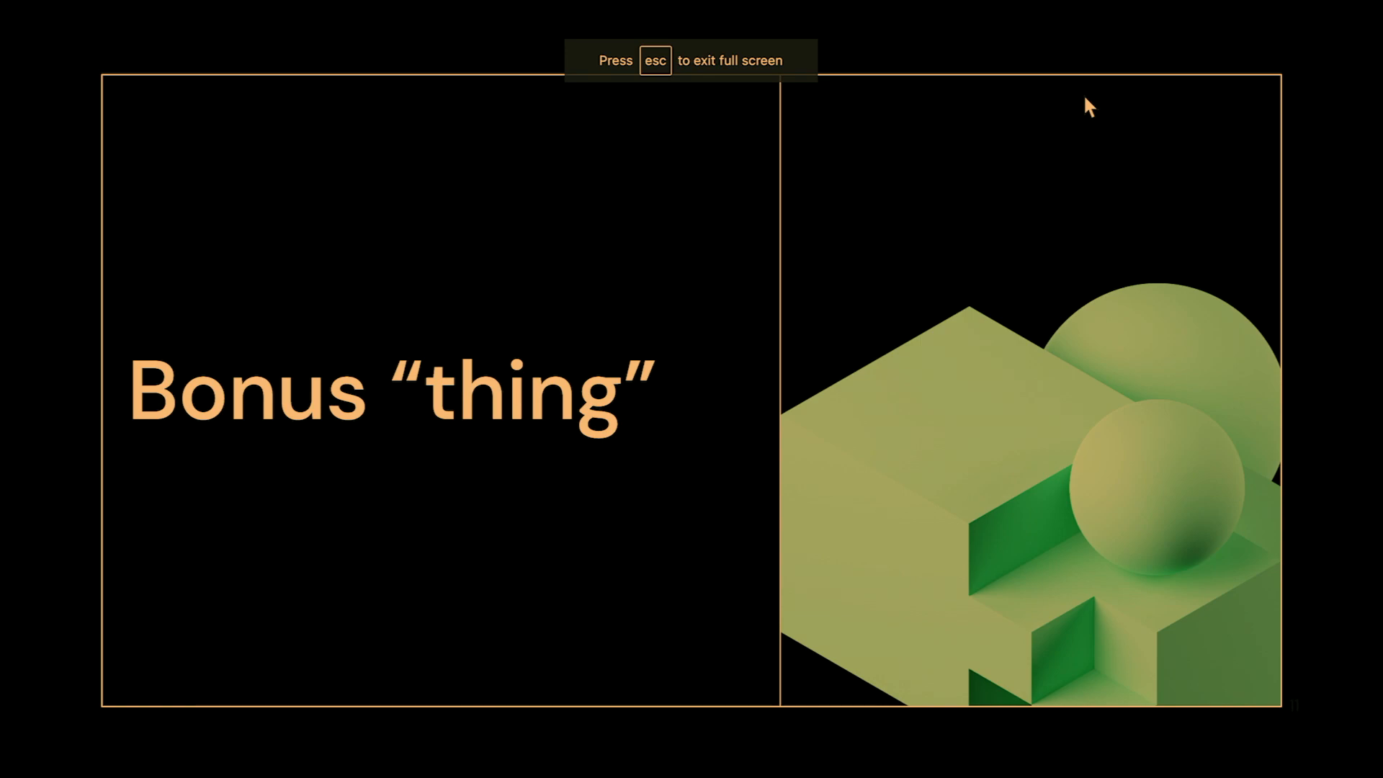
key("Right")
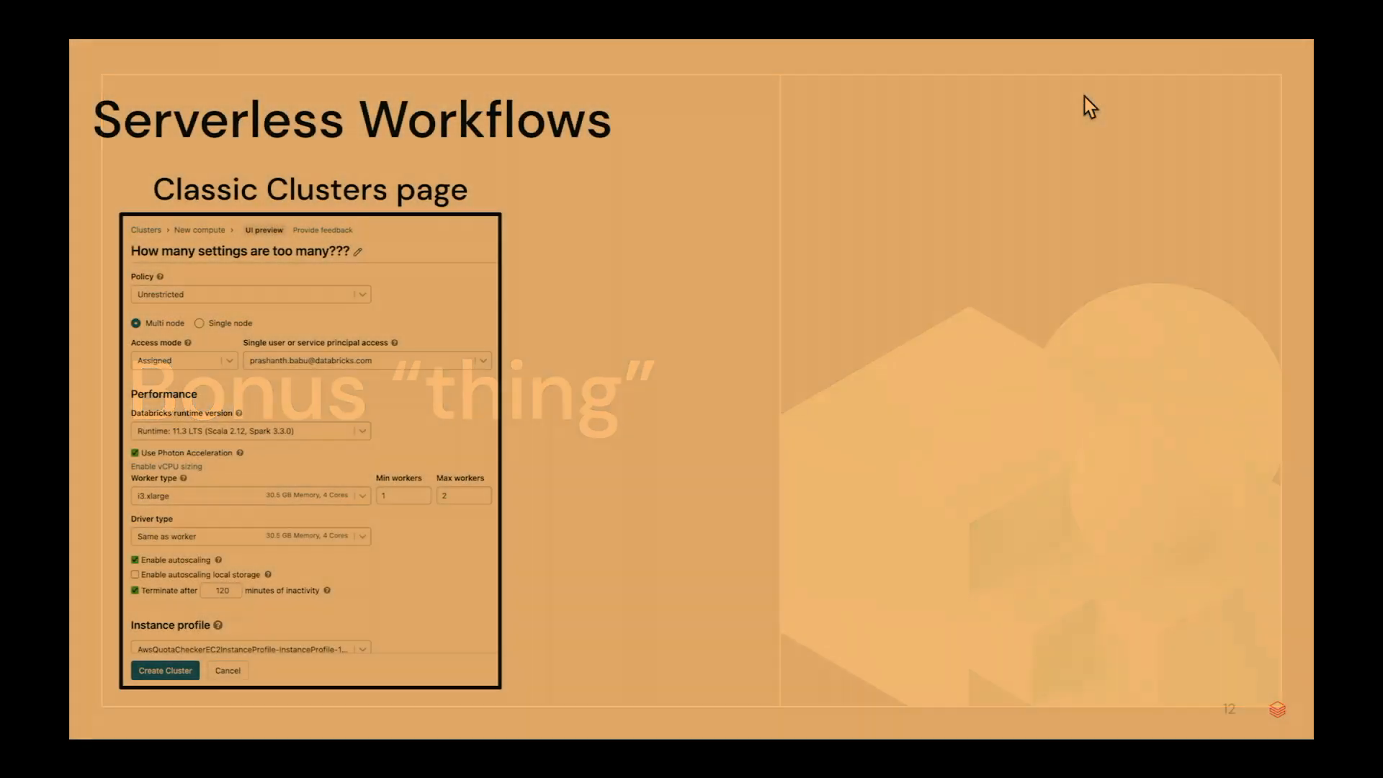
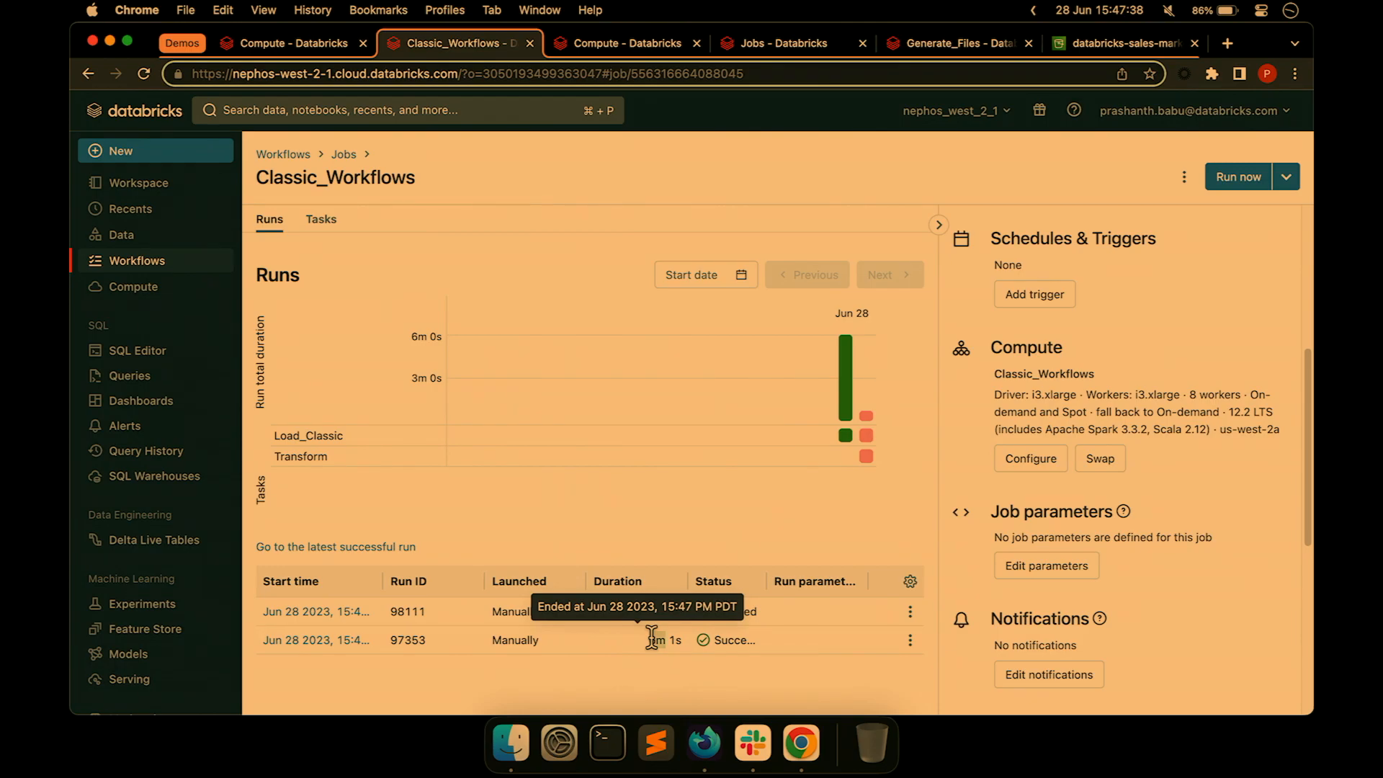
Glance at the Serverless_Workflows job, then open 02__Repair_and_rerun to see its earlier successful runs.
left_click(301, 155)
left_click(322, 541)
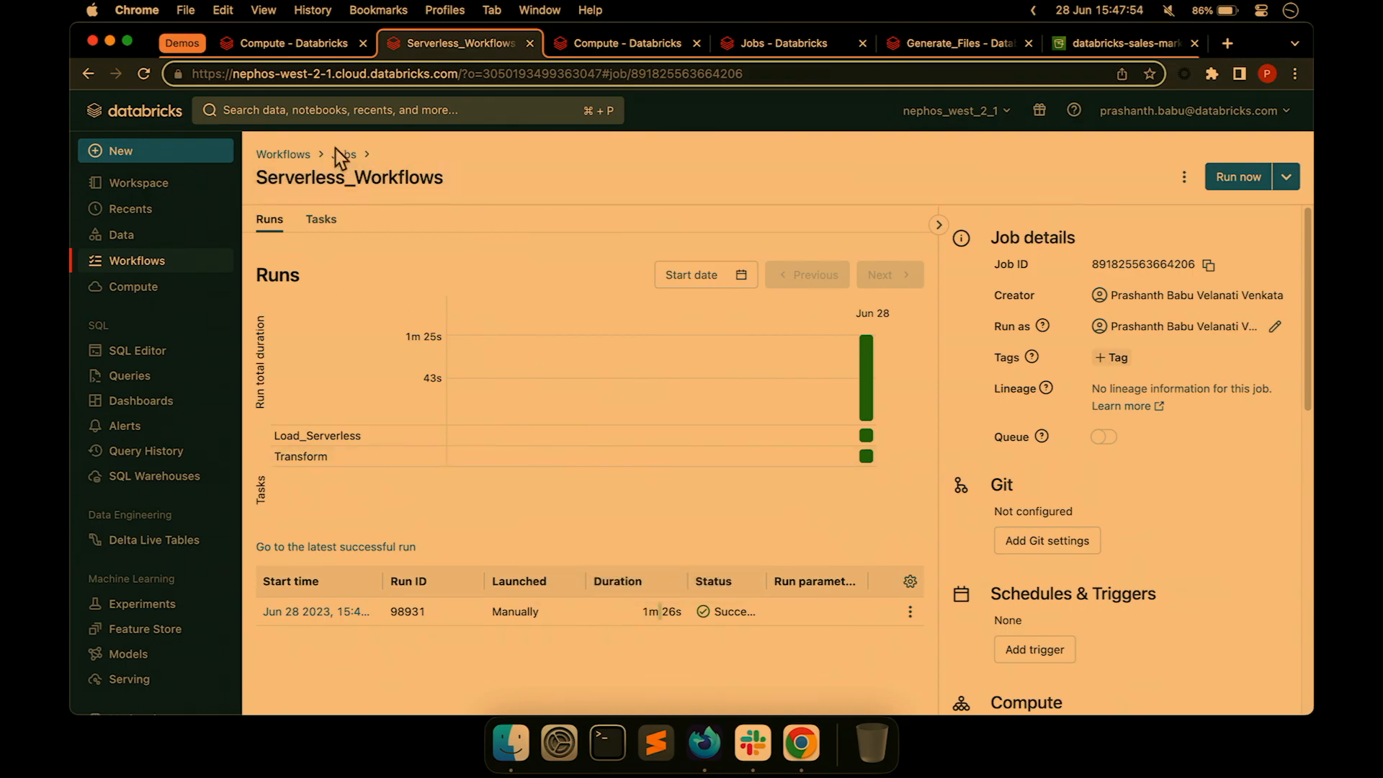
left_click(286, 155)
left_click(374, 374)
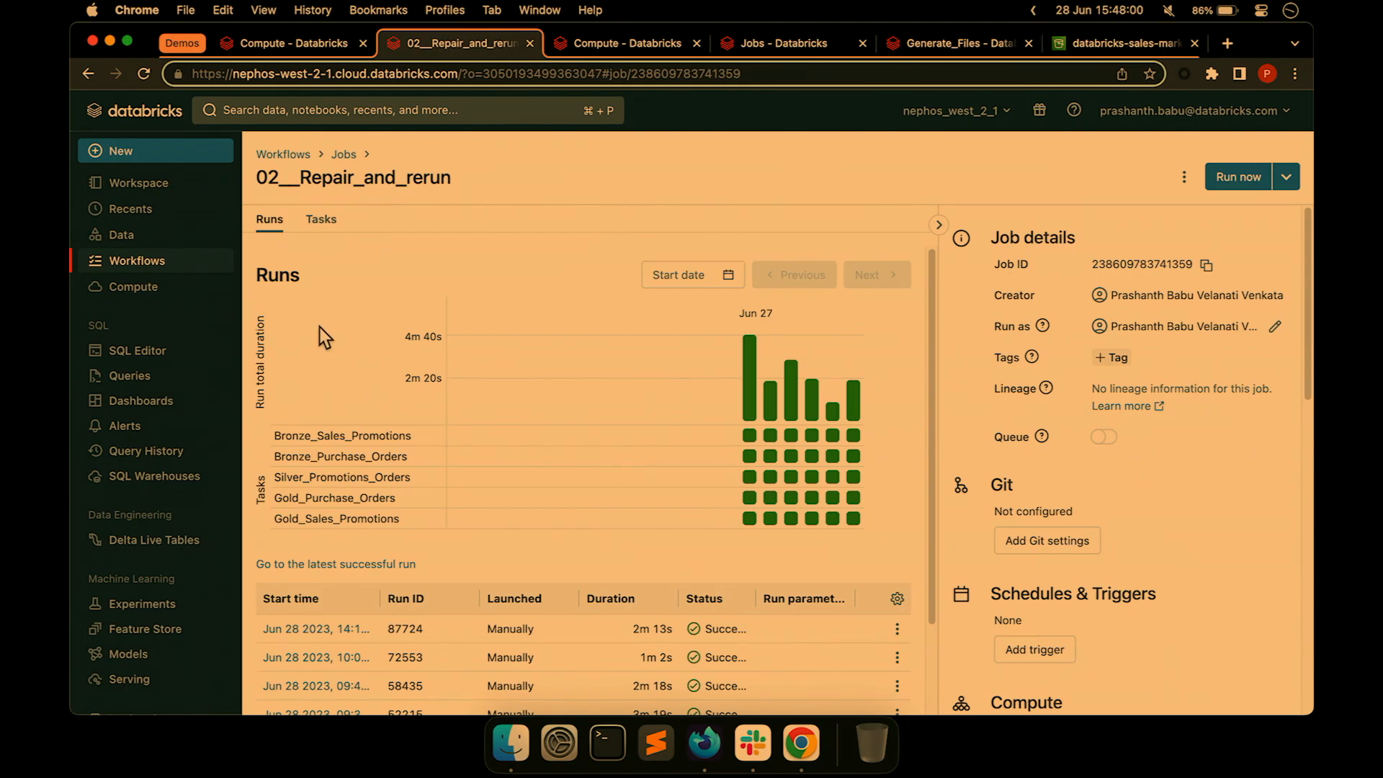
From the job's task graph, open the Silver_Promotions_Orders task's notebook in a new tab.
left_click(321, 219)
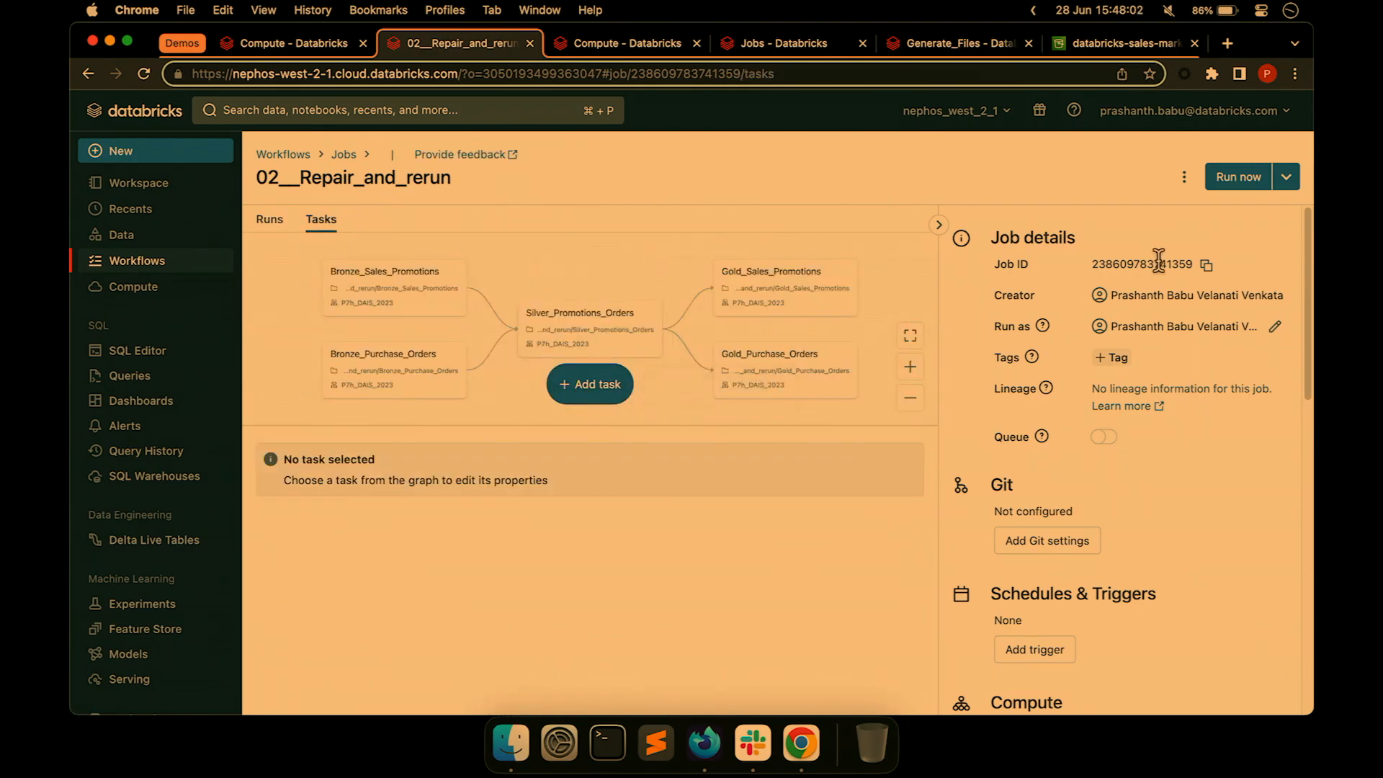
left_click(940, 225)
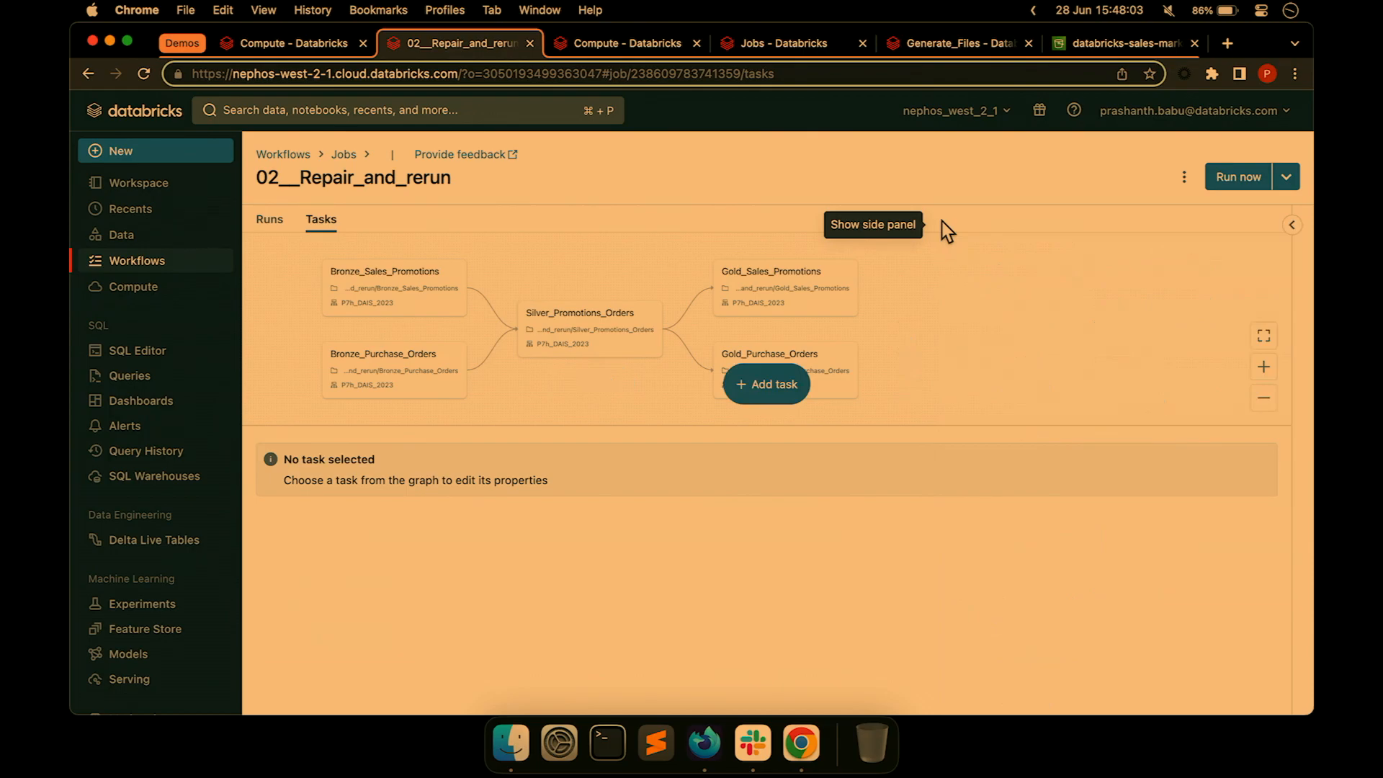
left_click(1264, 337)
left_click_drag(843, 426, 821, 619)
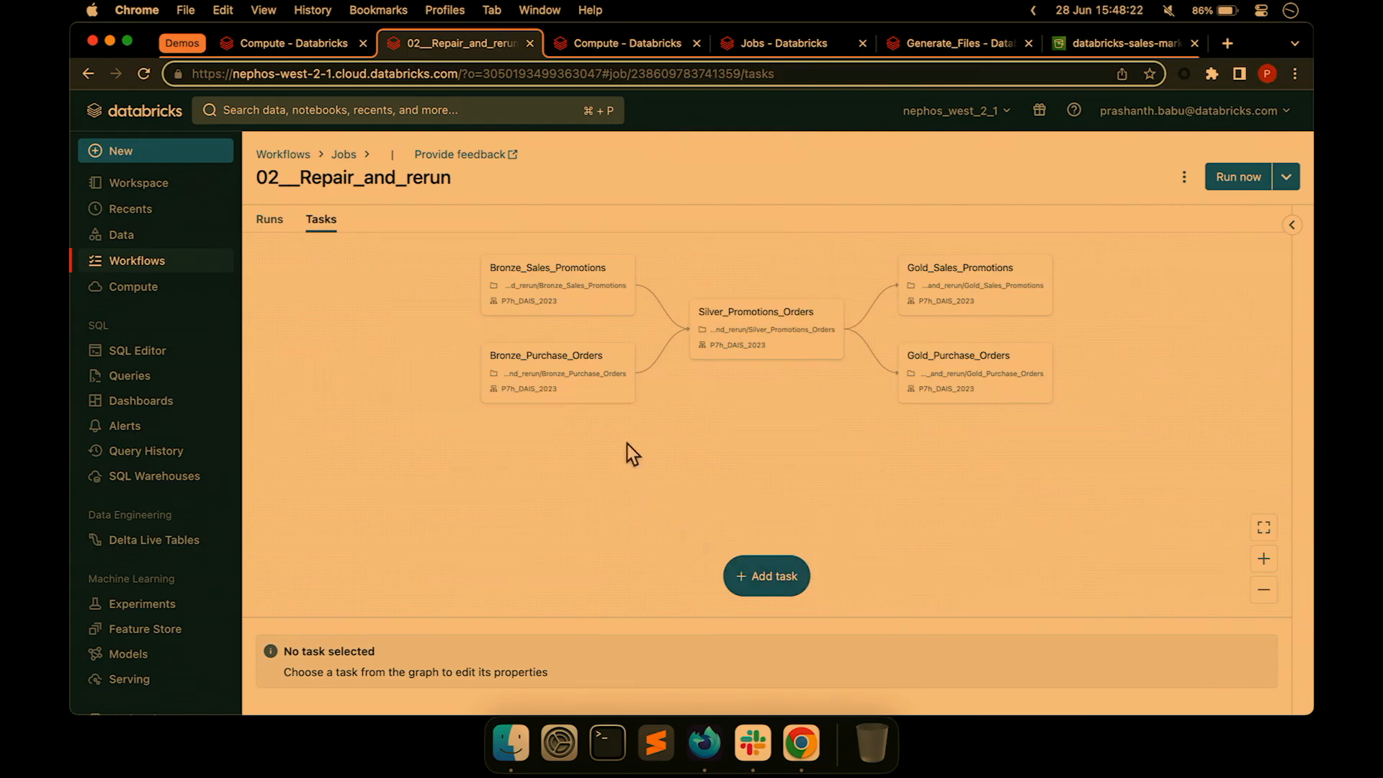
left_click(758, 323)
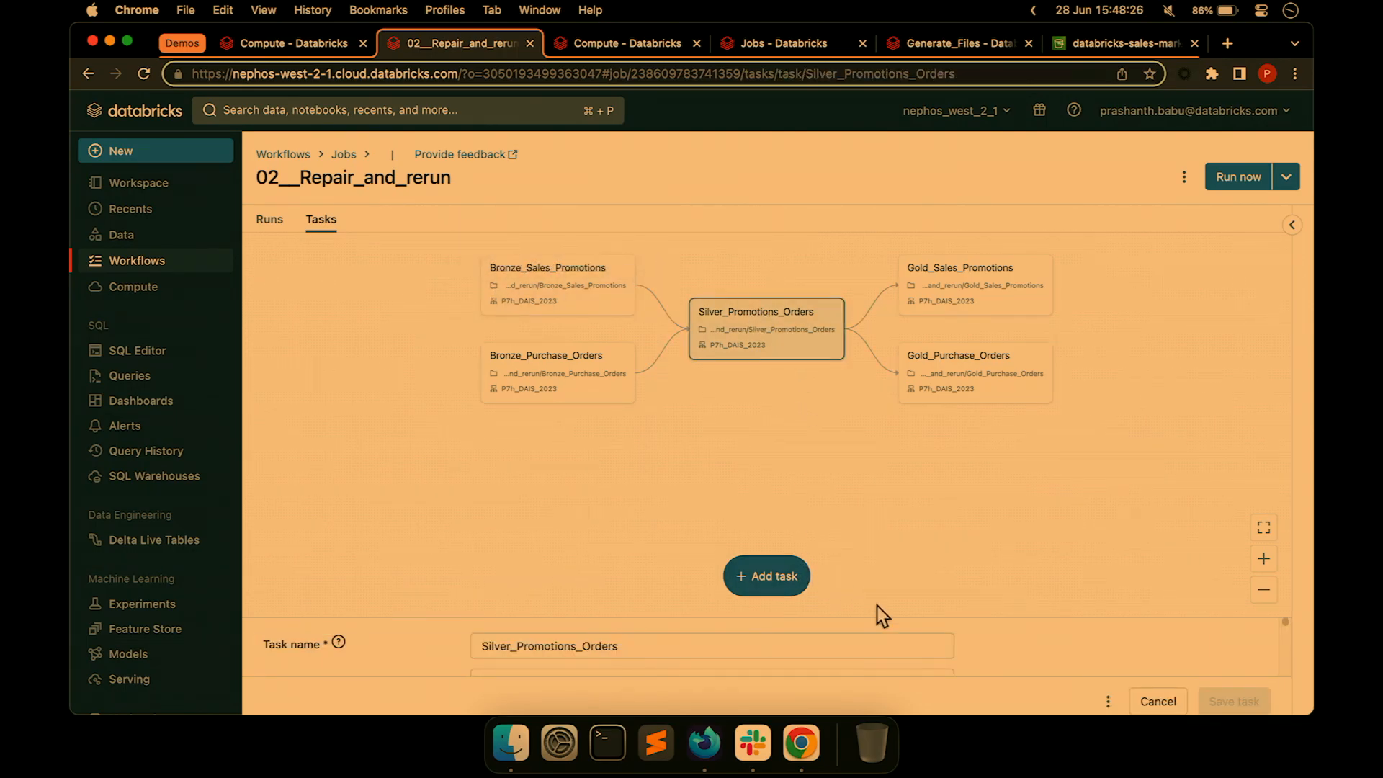
left_click_drag(855, 616, 840, 414)
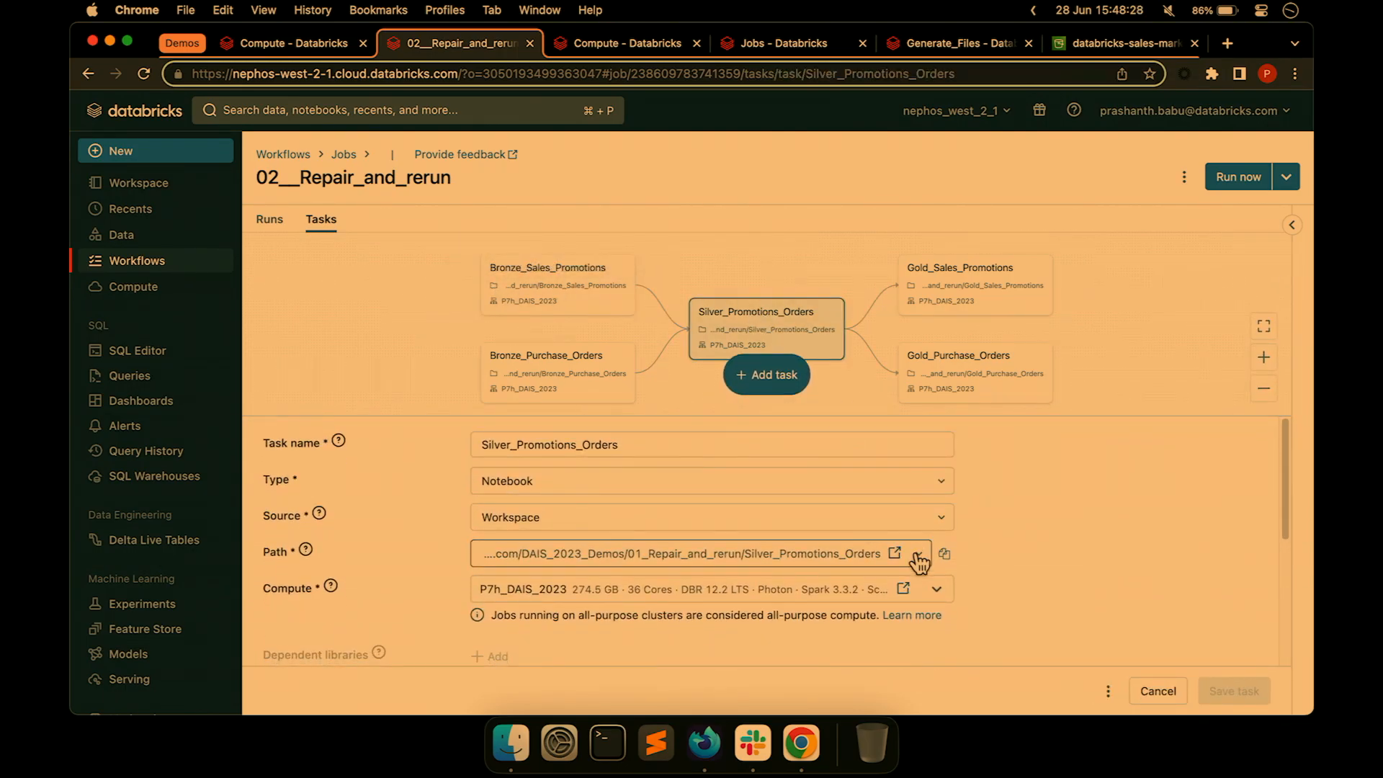
left_click(895, 554)
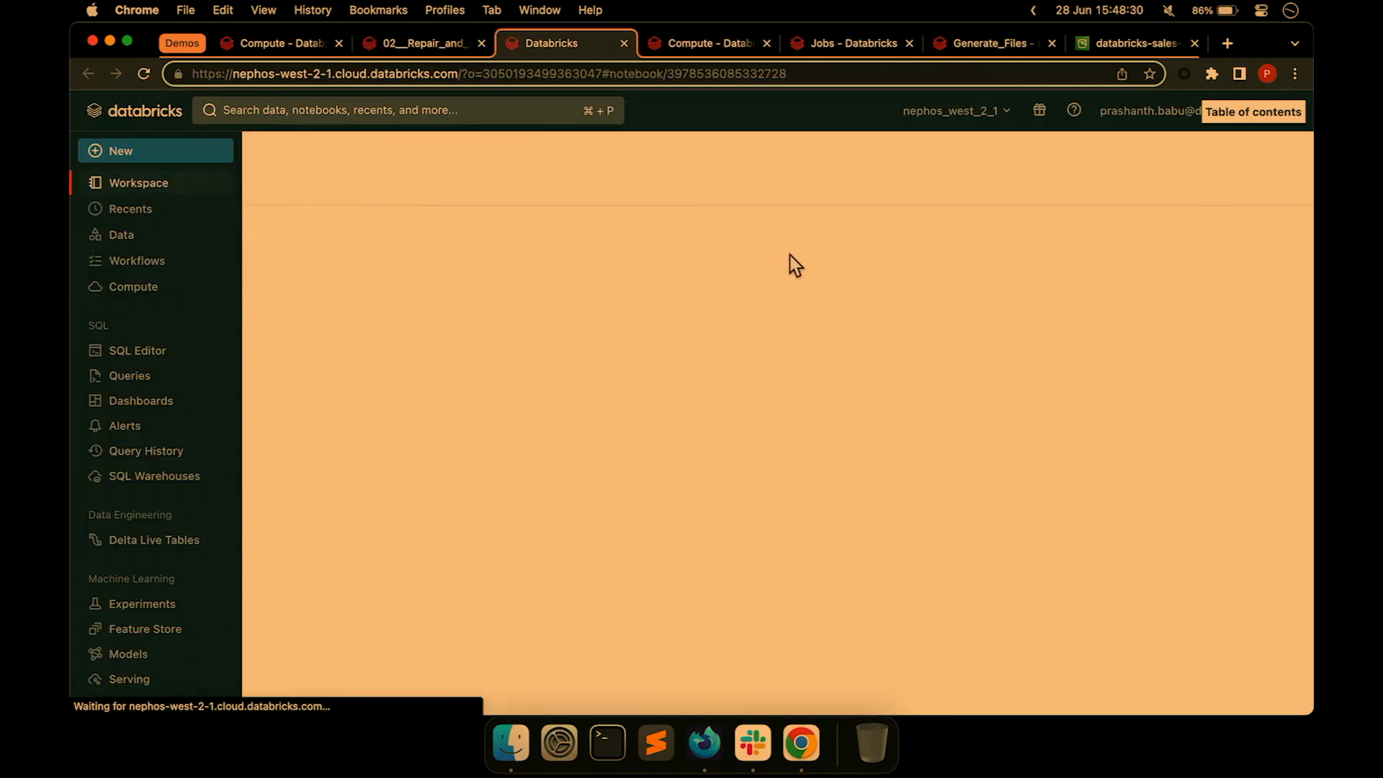
Add a stray semicolon after the table path in the Cmd 2 SQL query, then close the notebook.
left_click(965, 459)
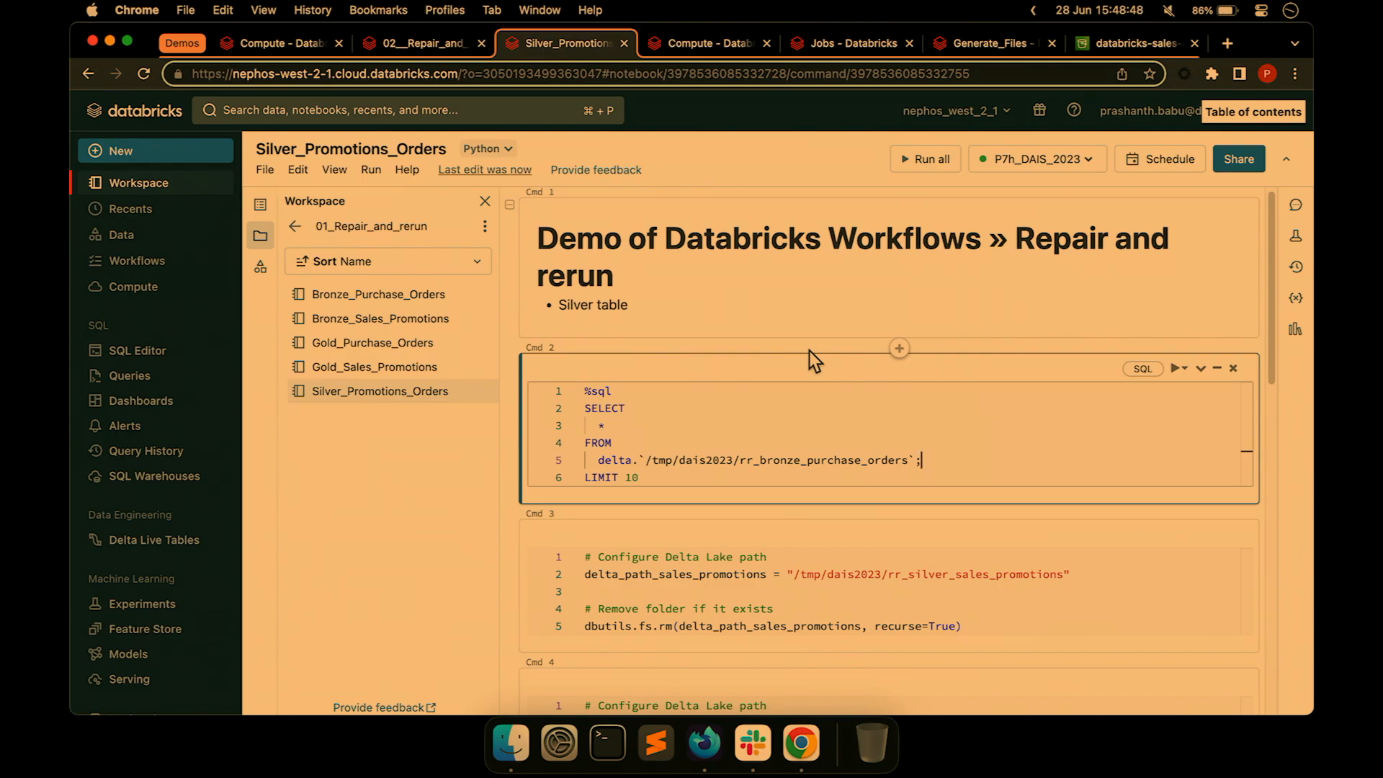
key("super+w")
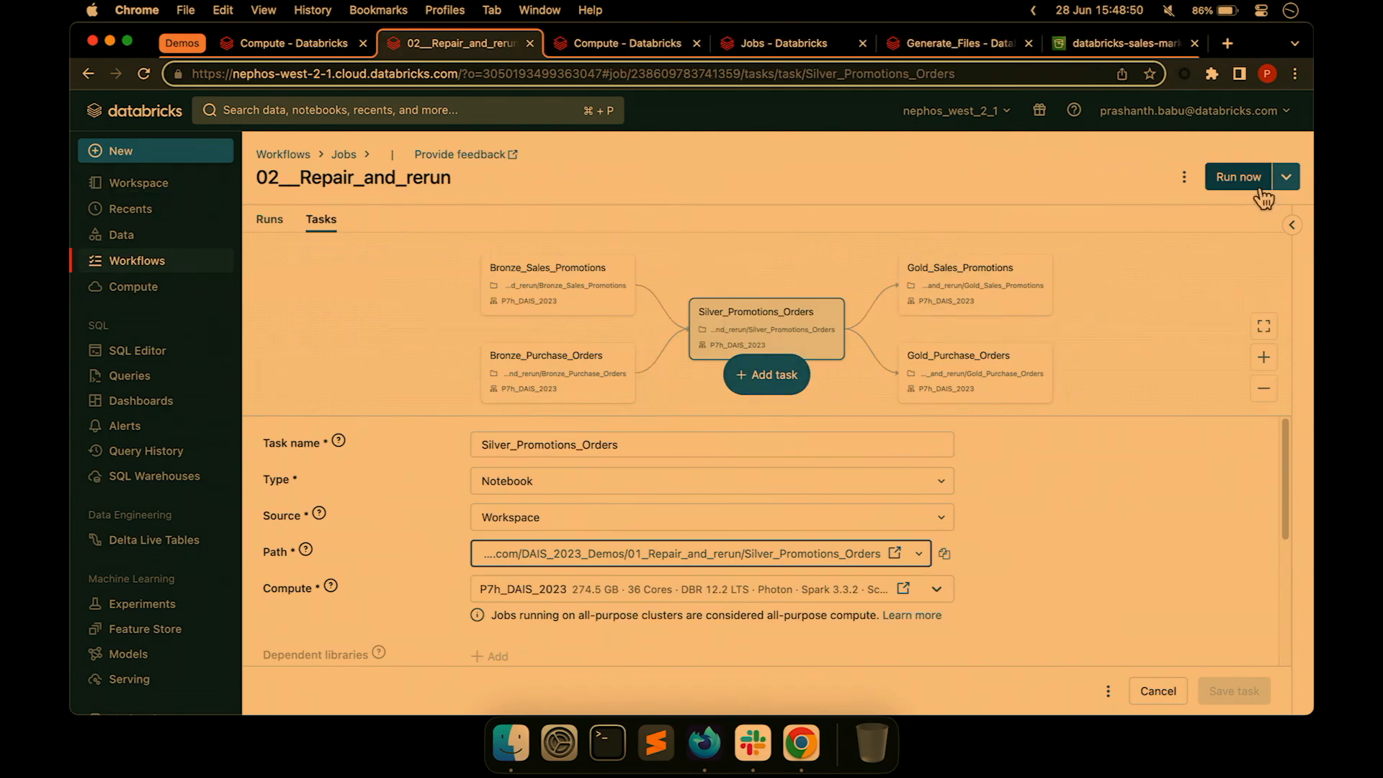
Start a new run of 02__Repair_and_rerun and open run 101160 from the Runs list.
left_click(1241, 178)
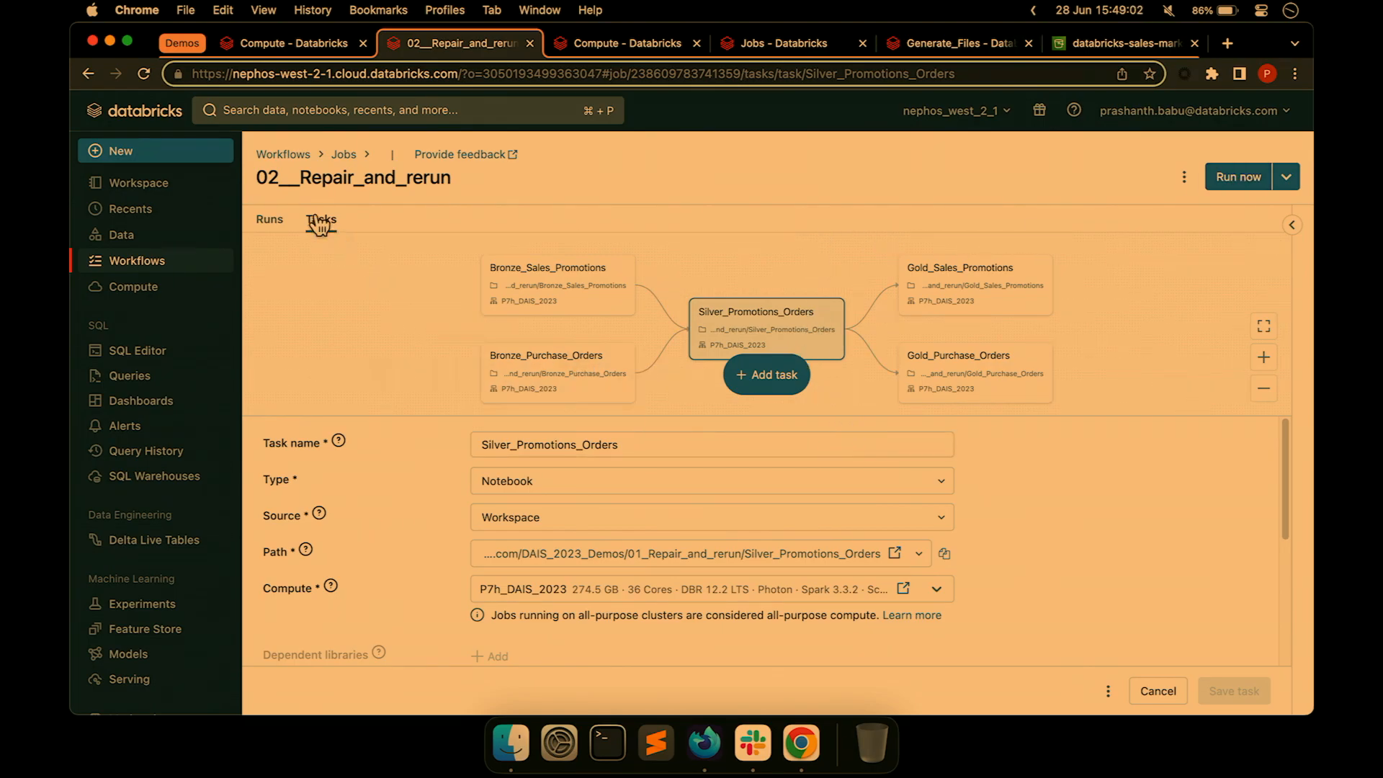
left_click(269, 220)
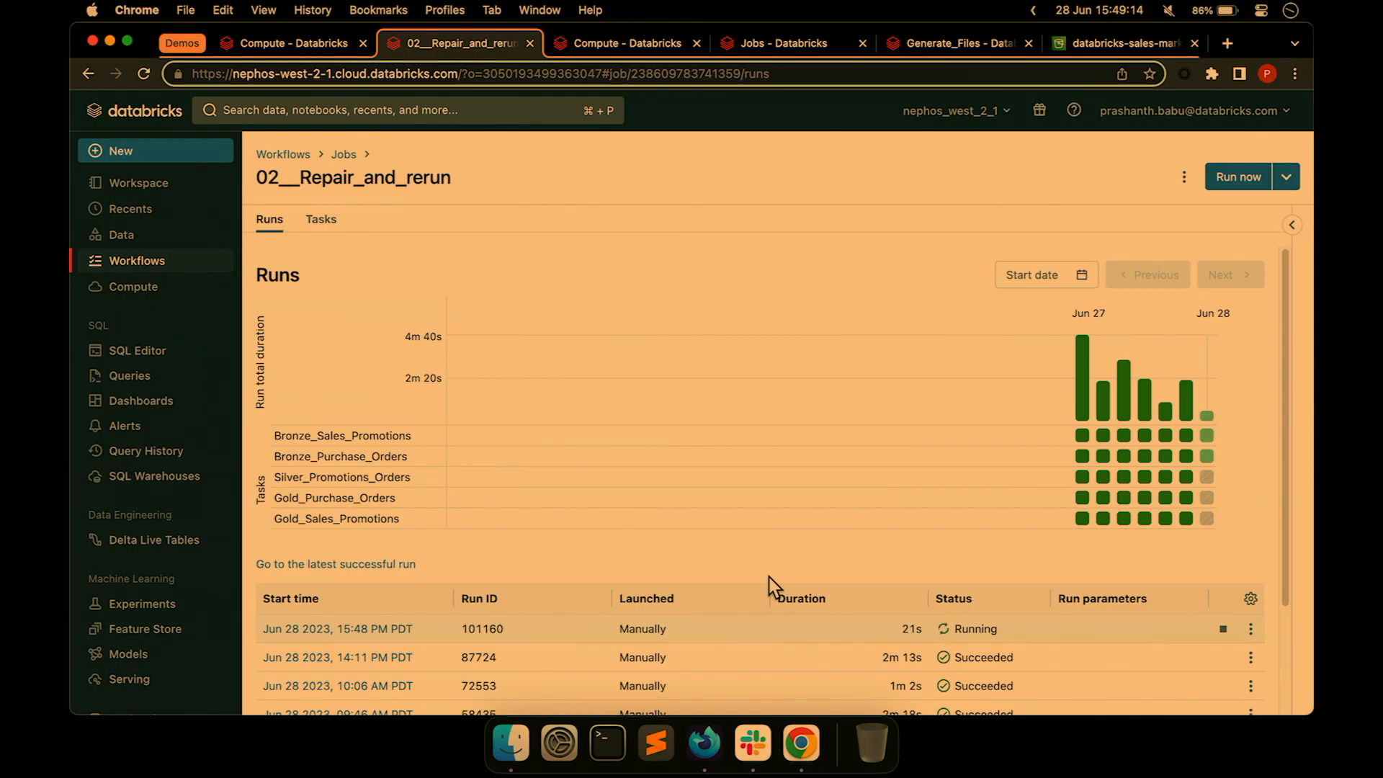
left_click(402, 634)
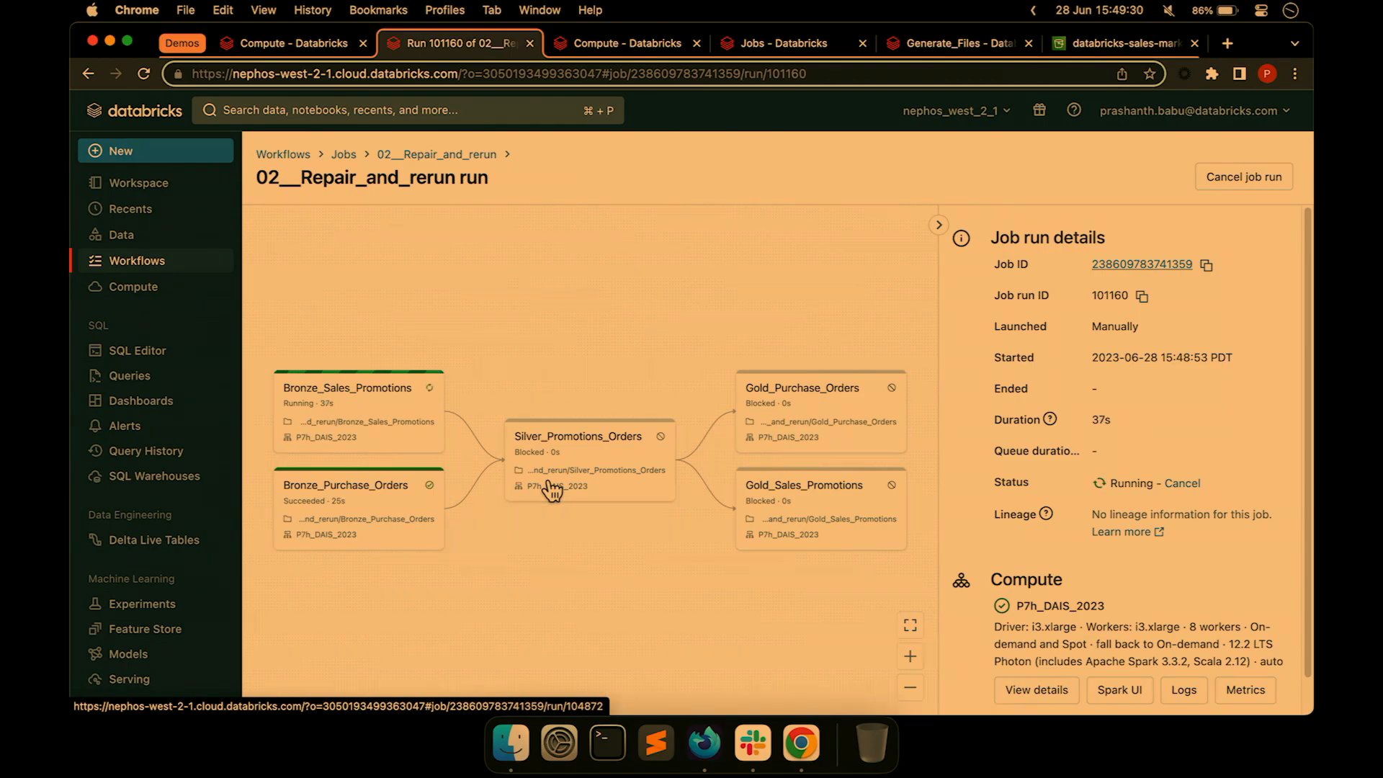
Inspect the failed Silver_Promotions_Orders task run and its PARSE_SYNTAX_ERROR near 'LIMIT'.
left_click(594, 484)
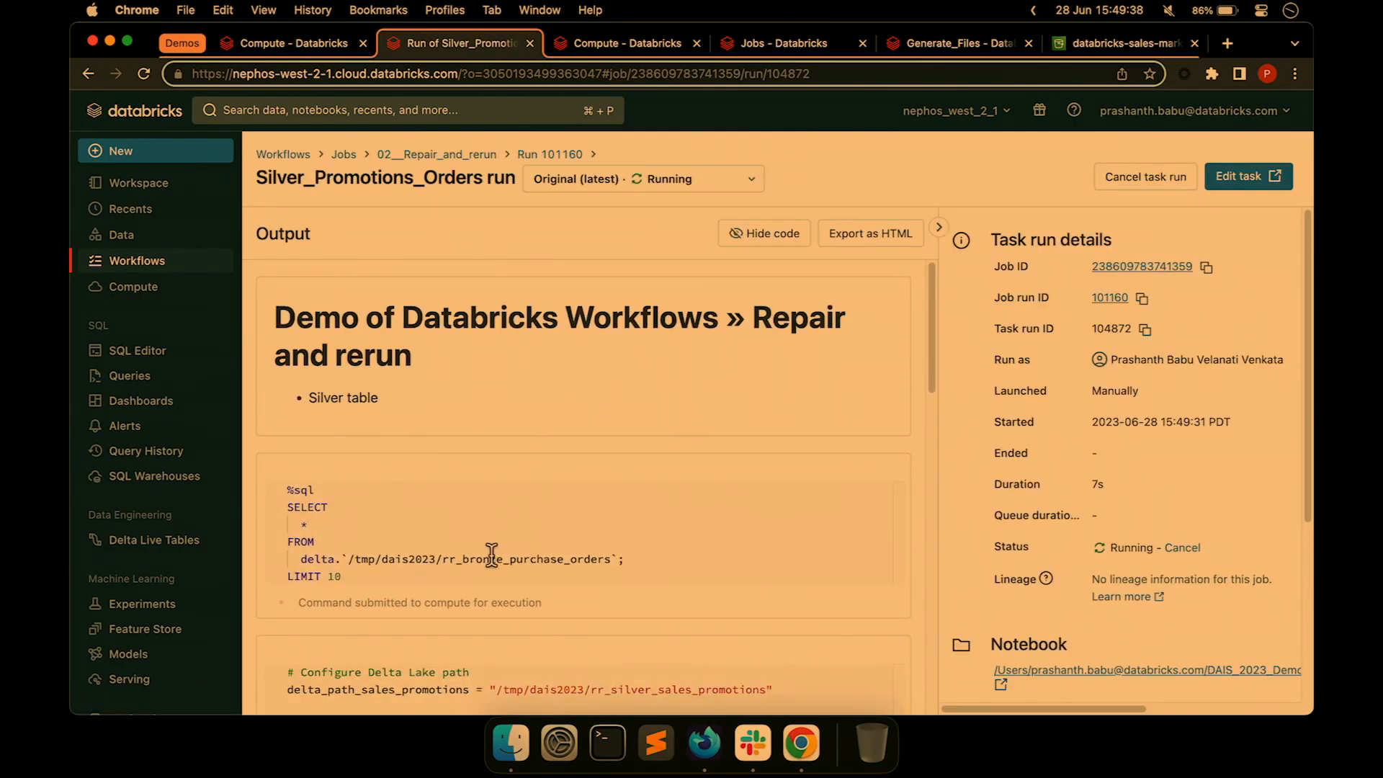
left_click(547, 154)
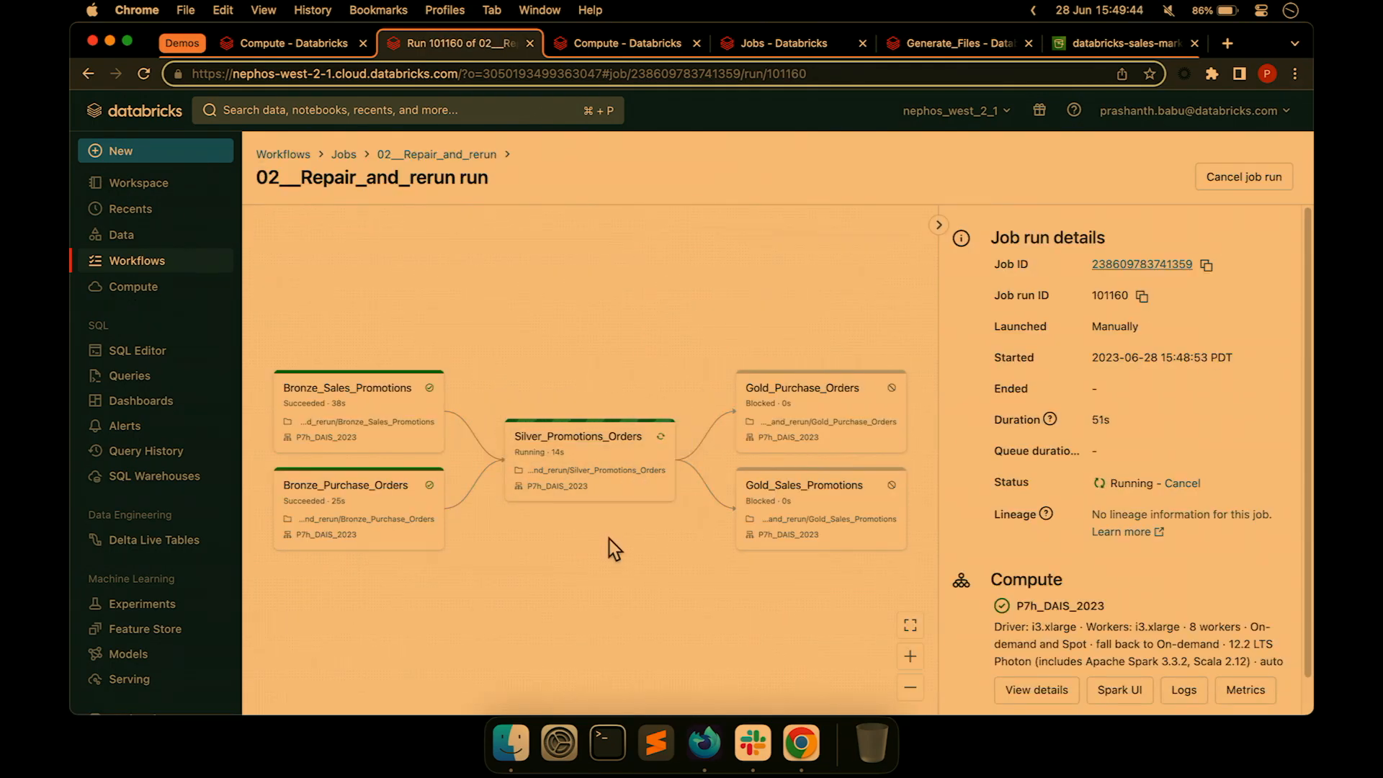
left_click(588, 478)
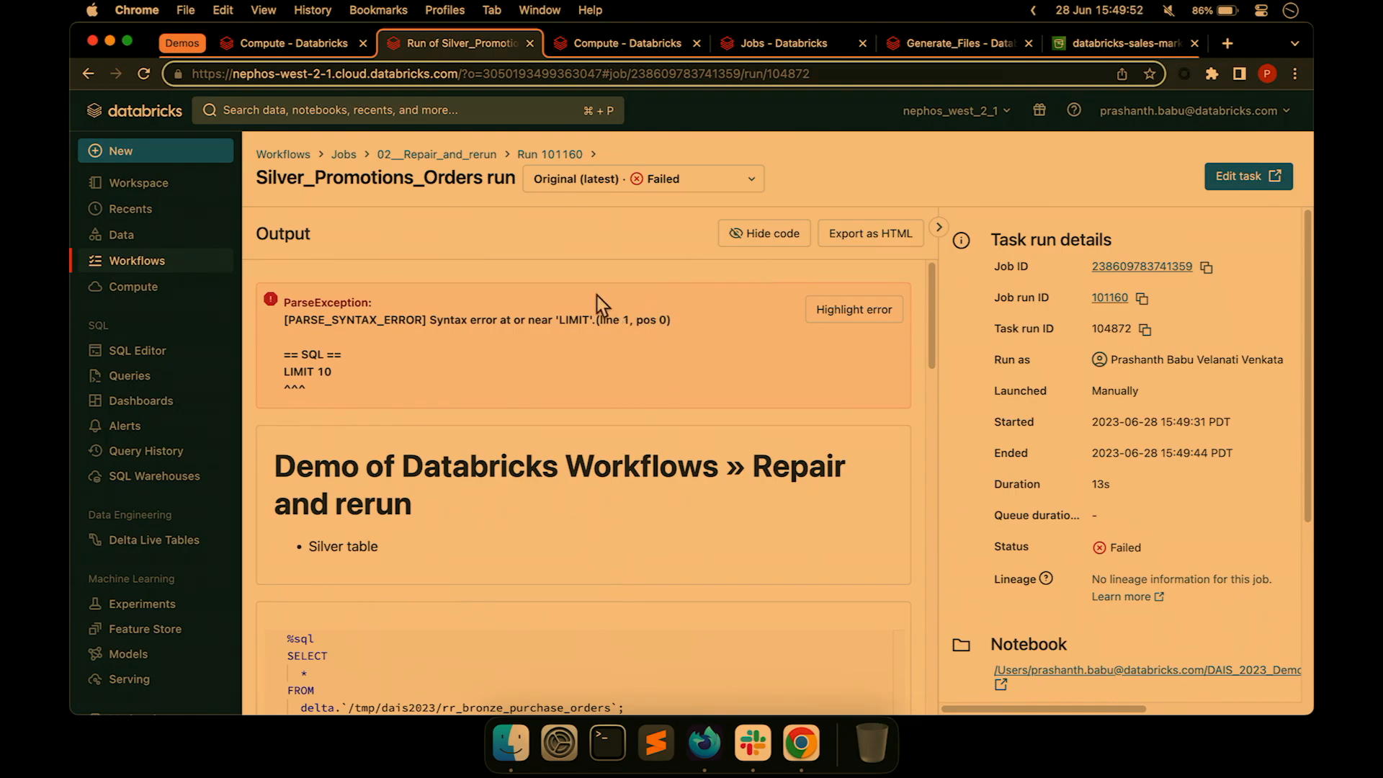
Delete the stray semicolon from the Cmd 2 query in the task's notebook and close it.
left_click(1045, 671)
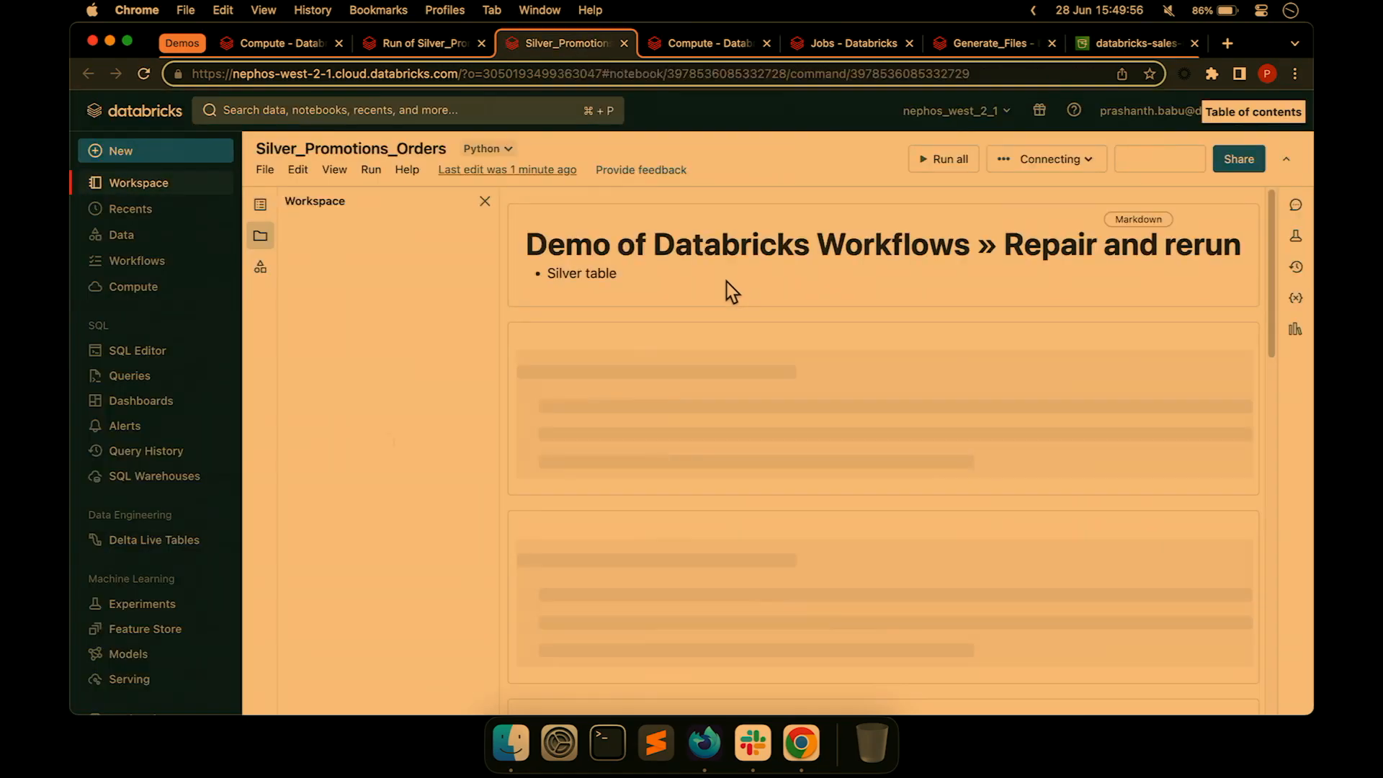
left_click(936, 460)
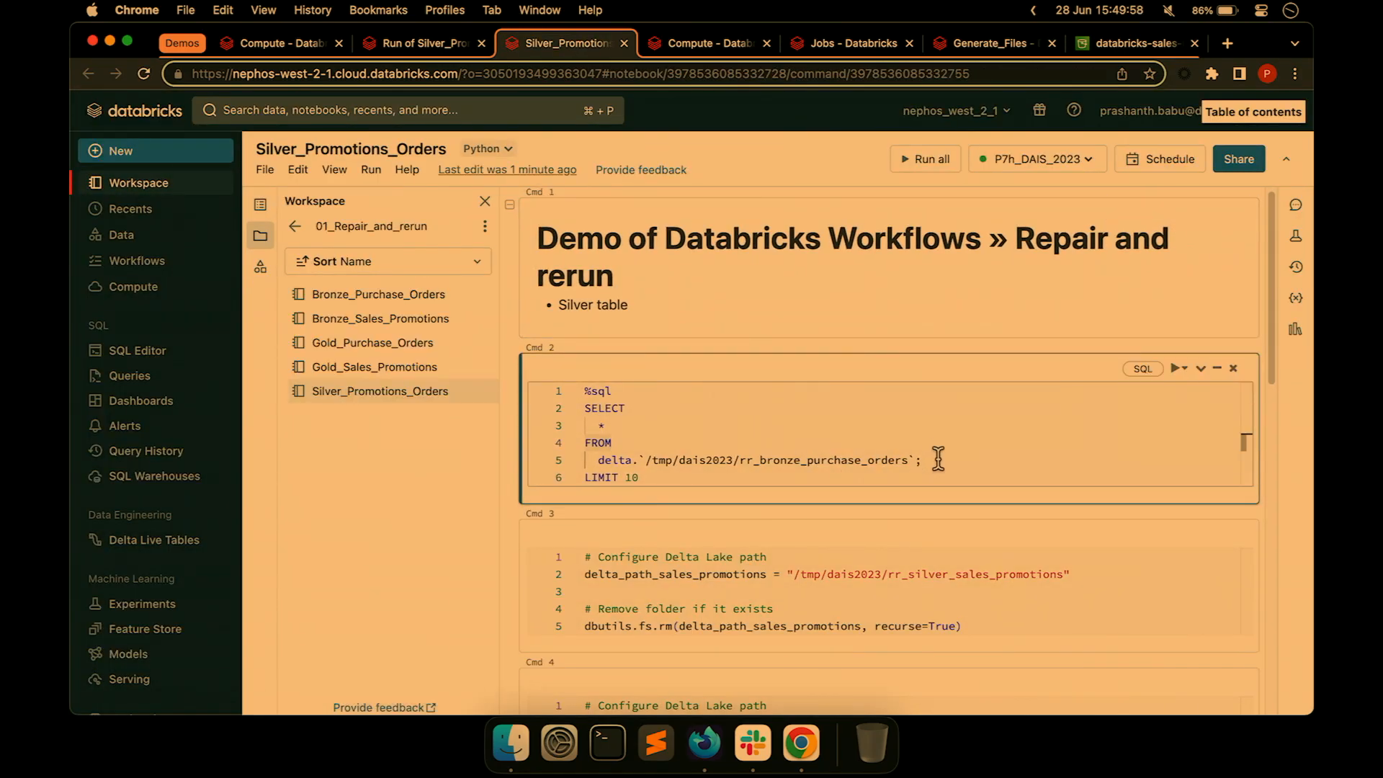
key("BackSpace")
left_click(624, 43)
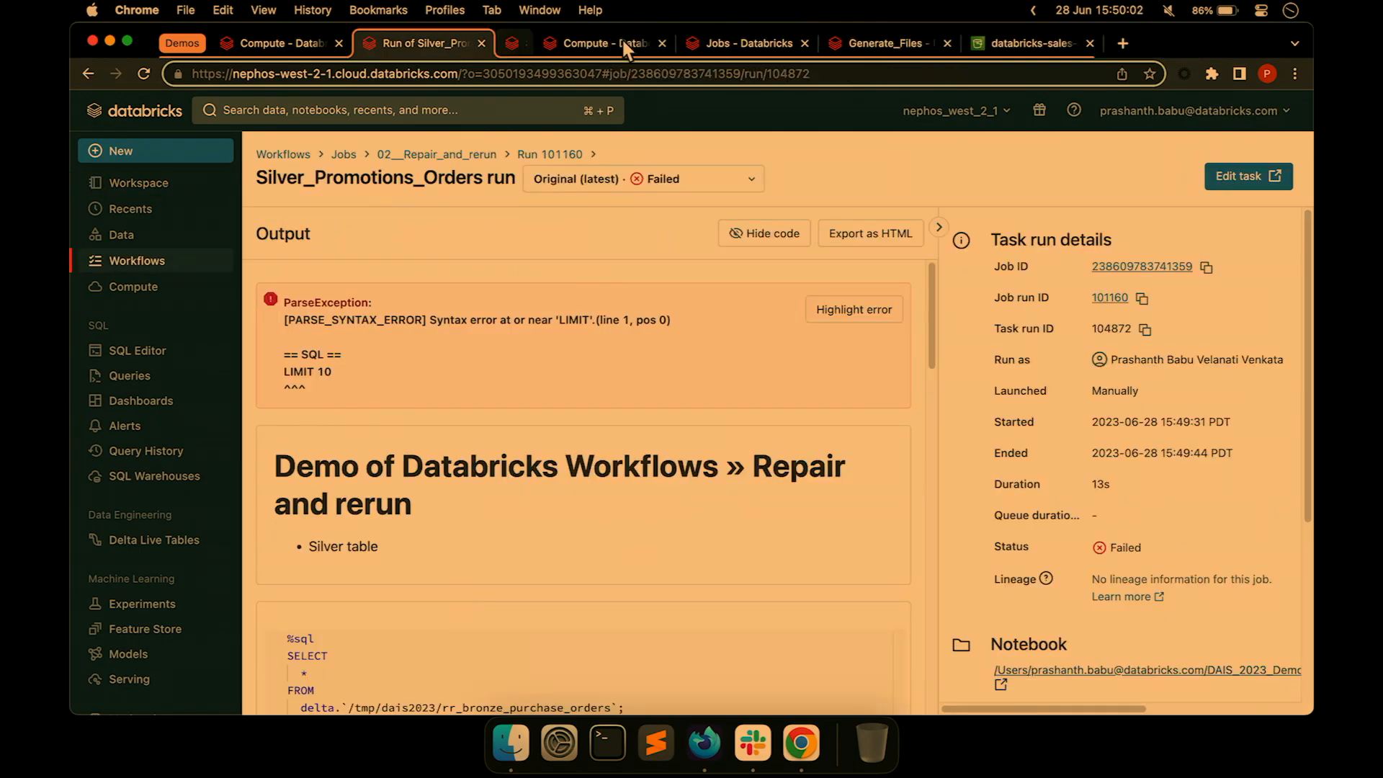
Repair run 101160, rerunning Silver_Promotions_Orders and both downstream Gold tasks.
left_click(525, 154)
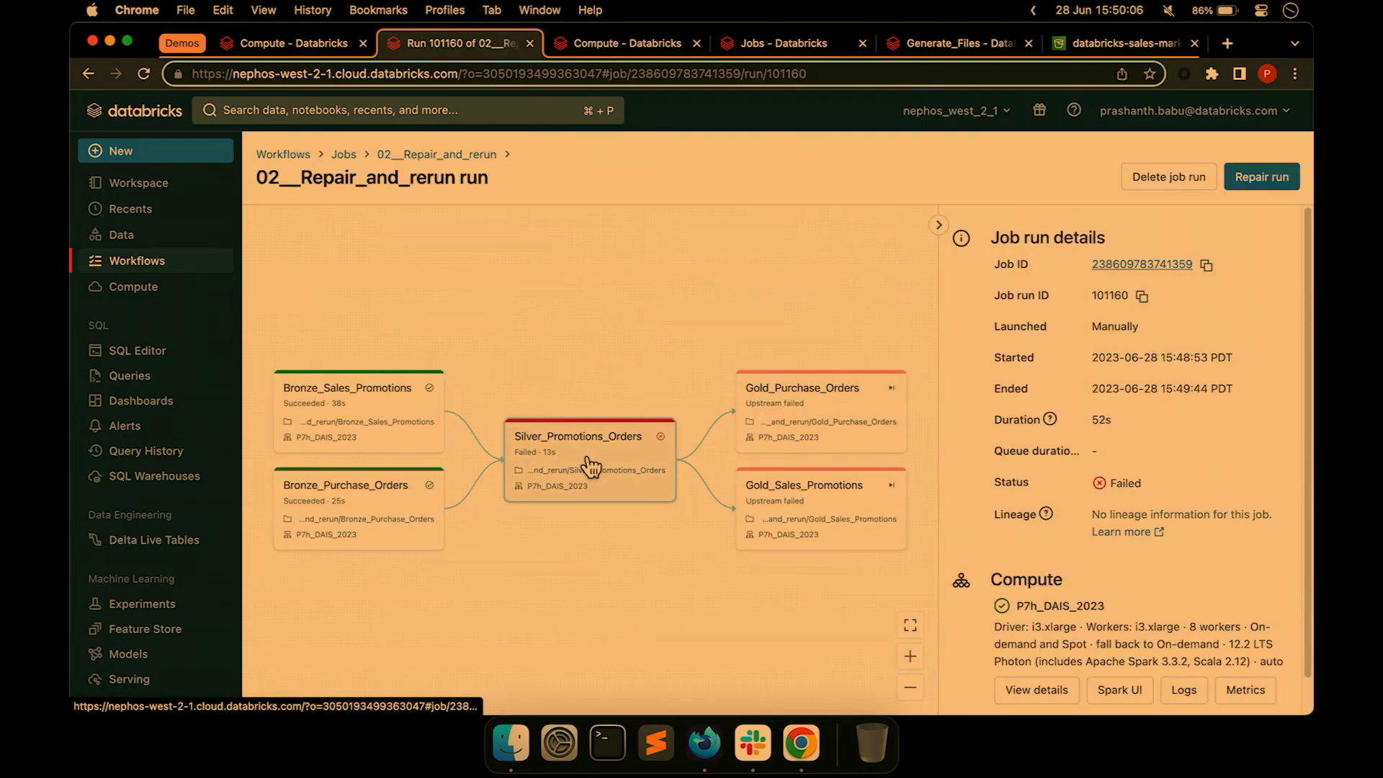
left_click(1272, 184)
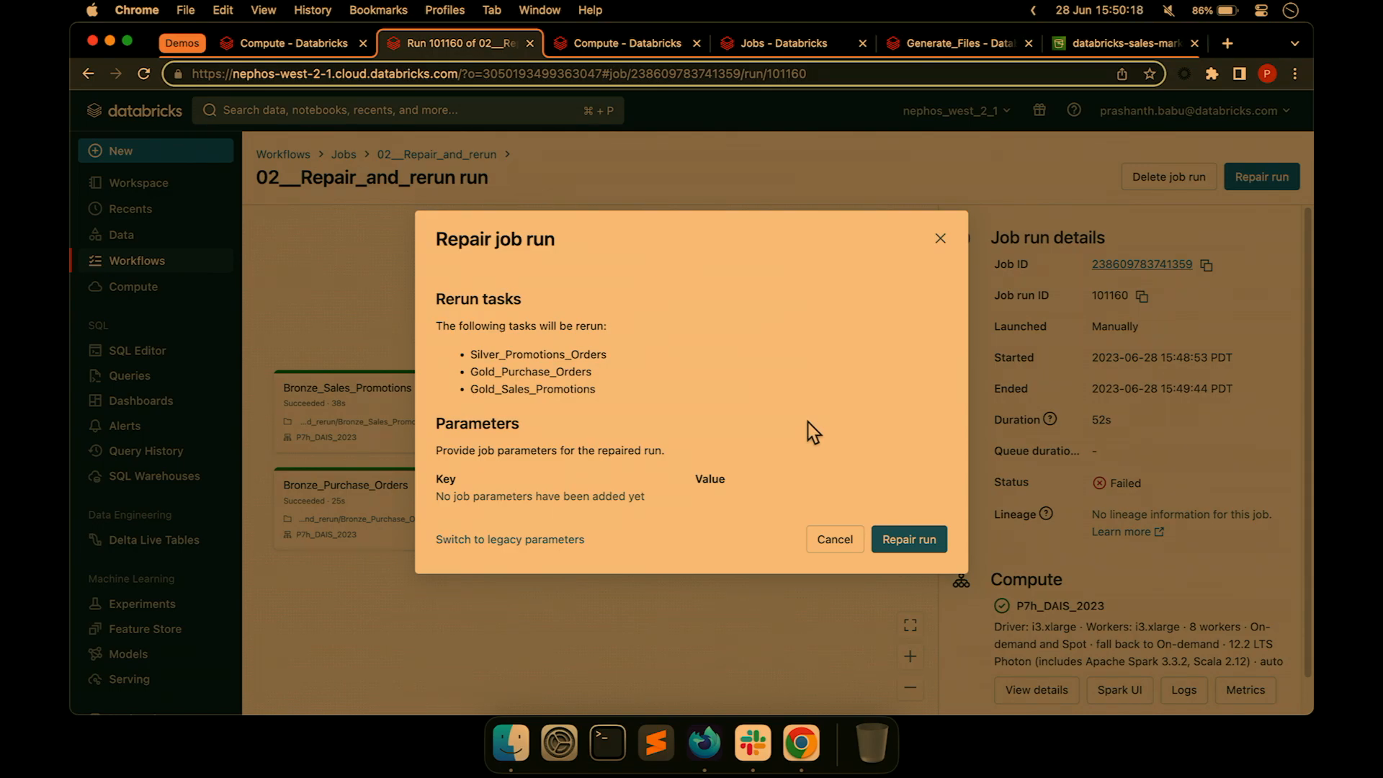
left_click(899, 543)
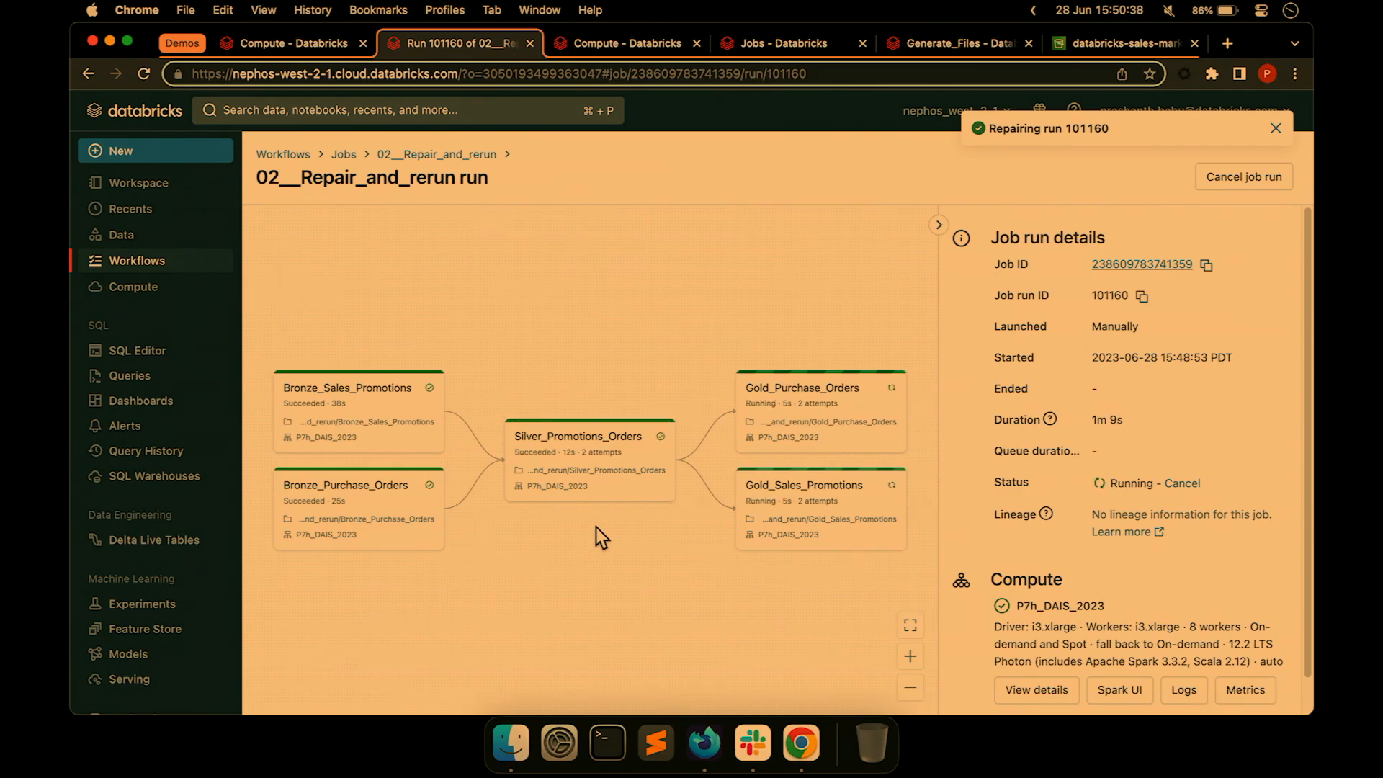
Zoom and pan run 101160's task graph to watch all five tasks finish as Succeeded.
scroll(611, 455, "up", 5)
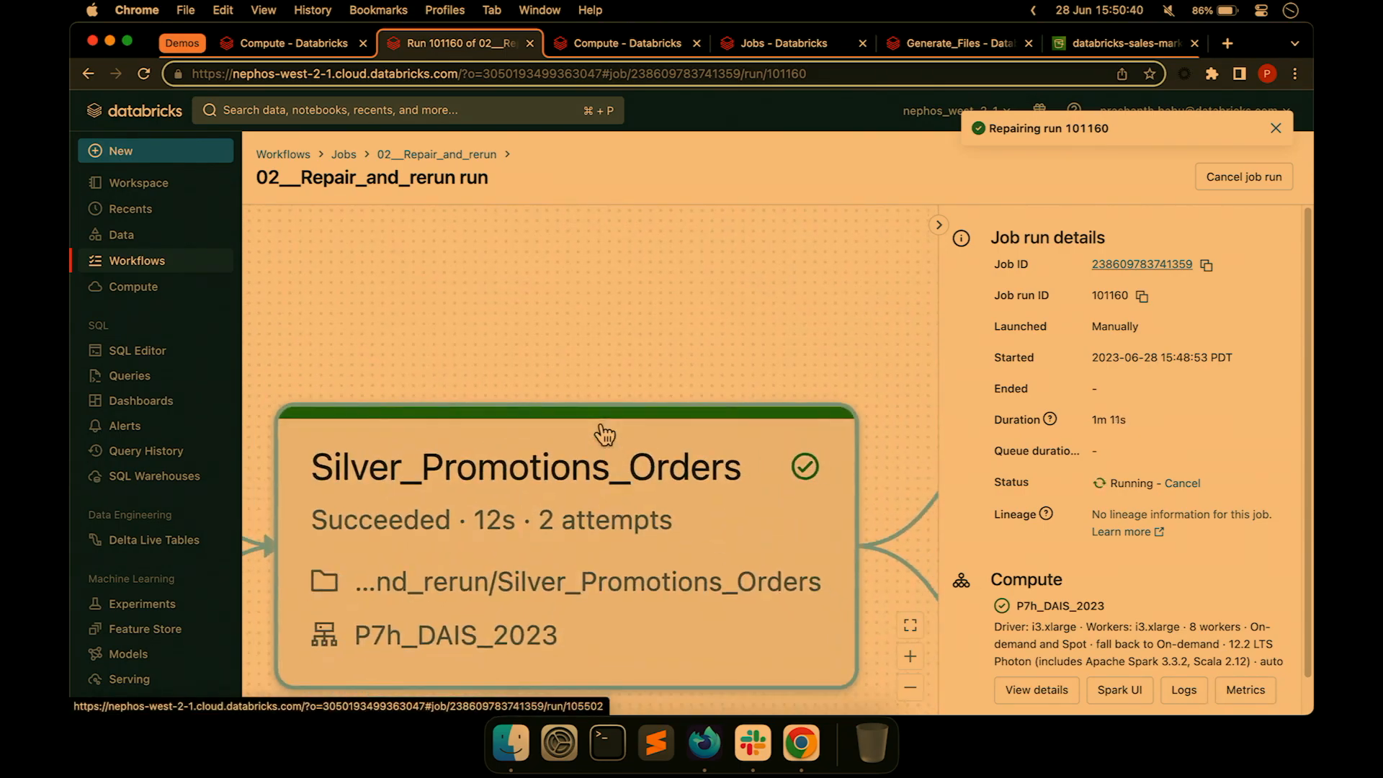
scroll(603, 435, "down", 6)
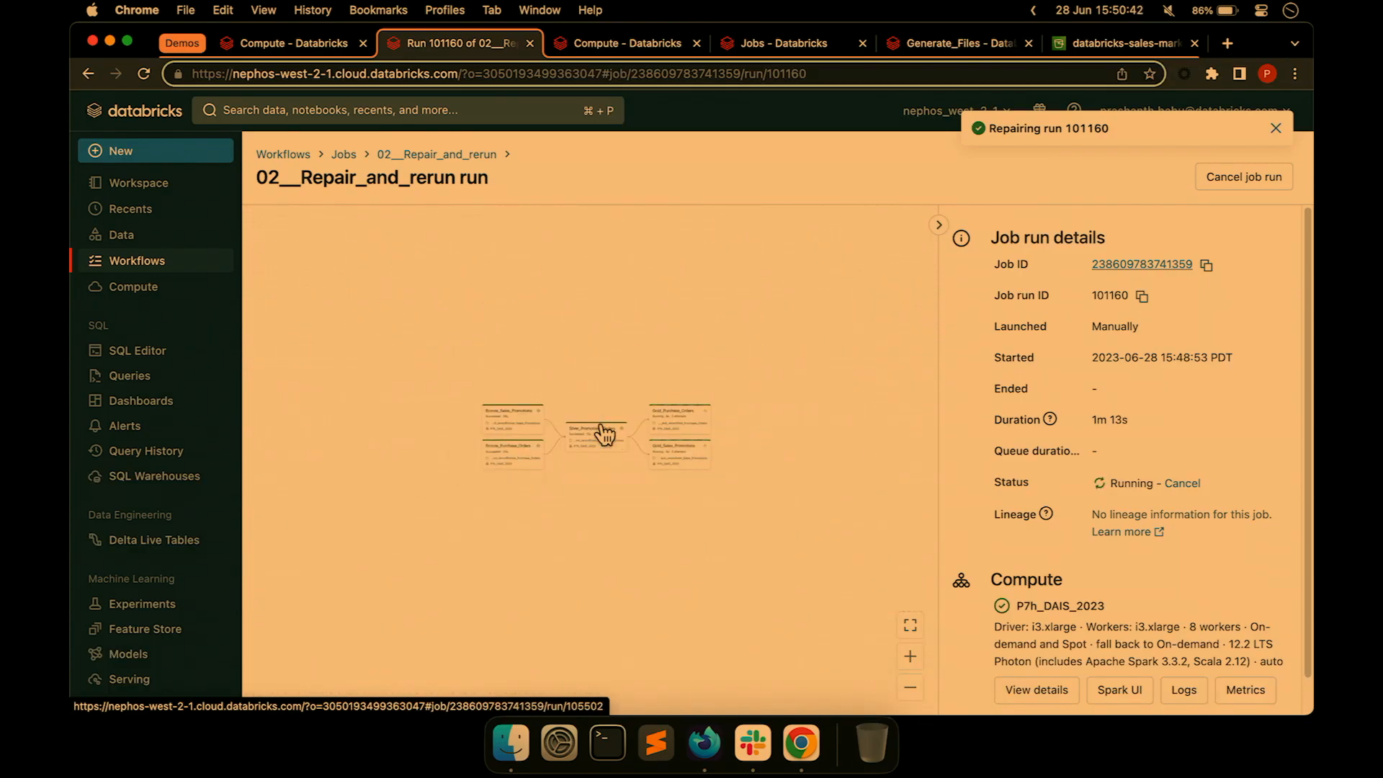
scroll(605, 434, "up", 5)
left_click_drag(435, 311, 848, 317)
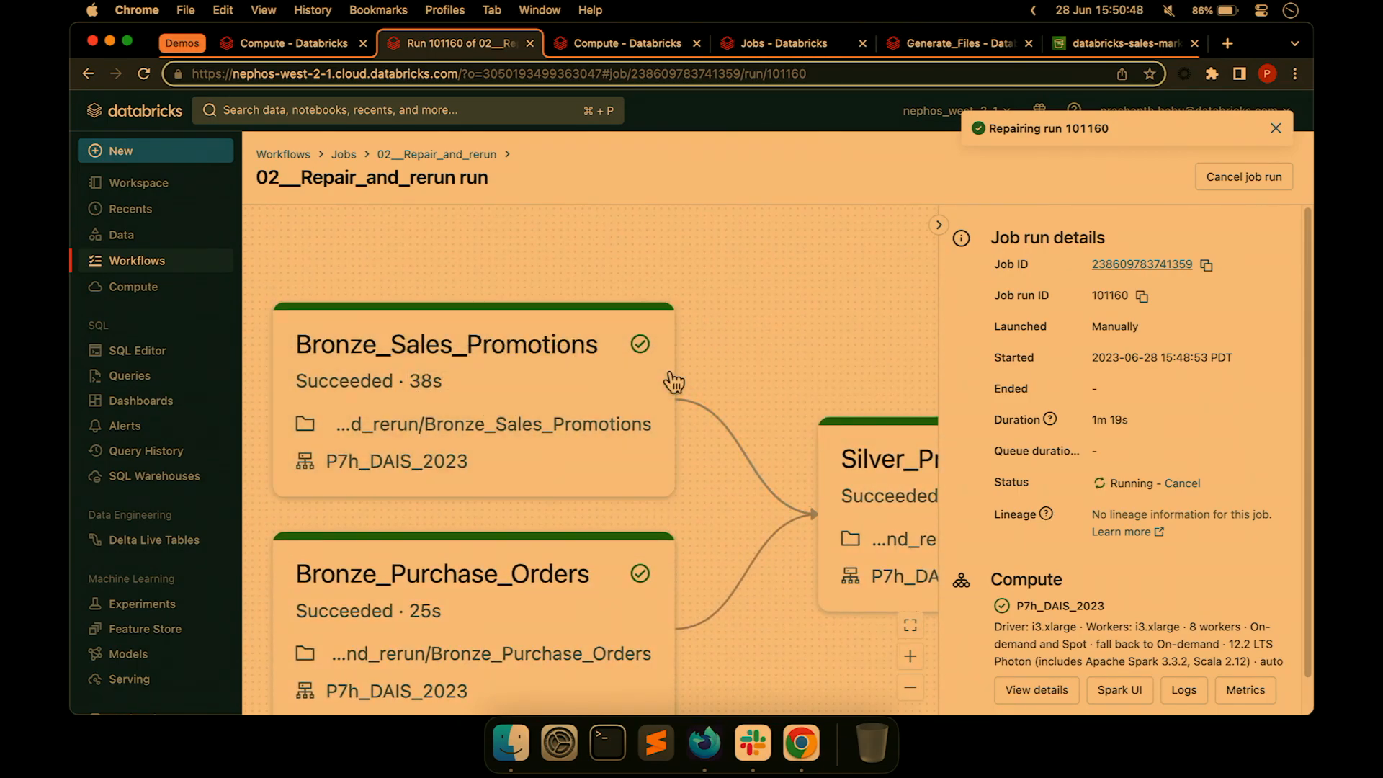
scroll(670, 379, "down", 4)
left_click_drag(835, 297, 594, 314)
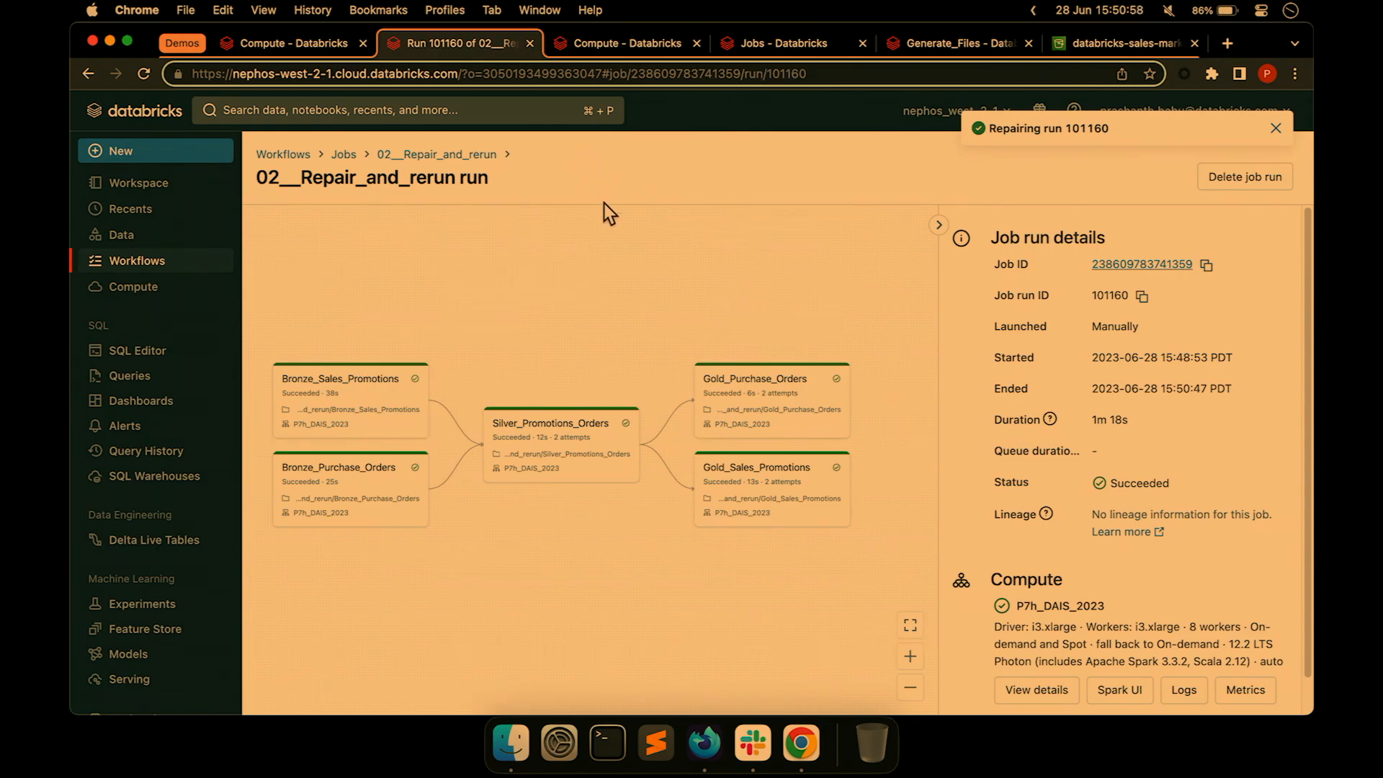
left_click(540, 10)
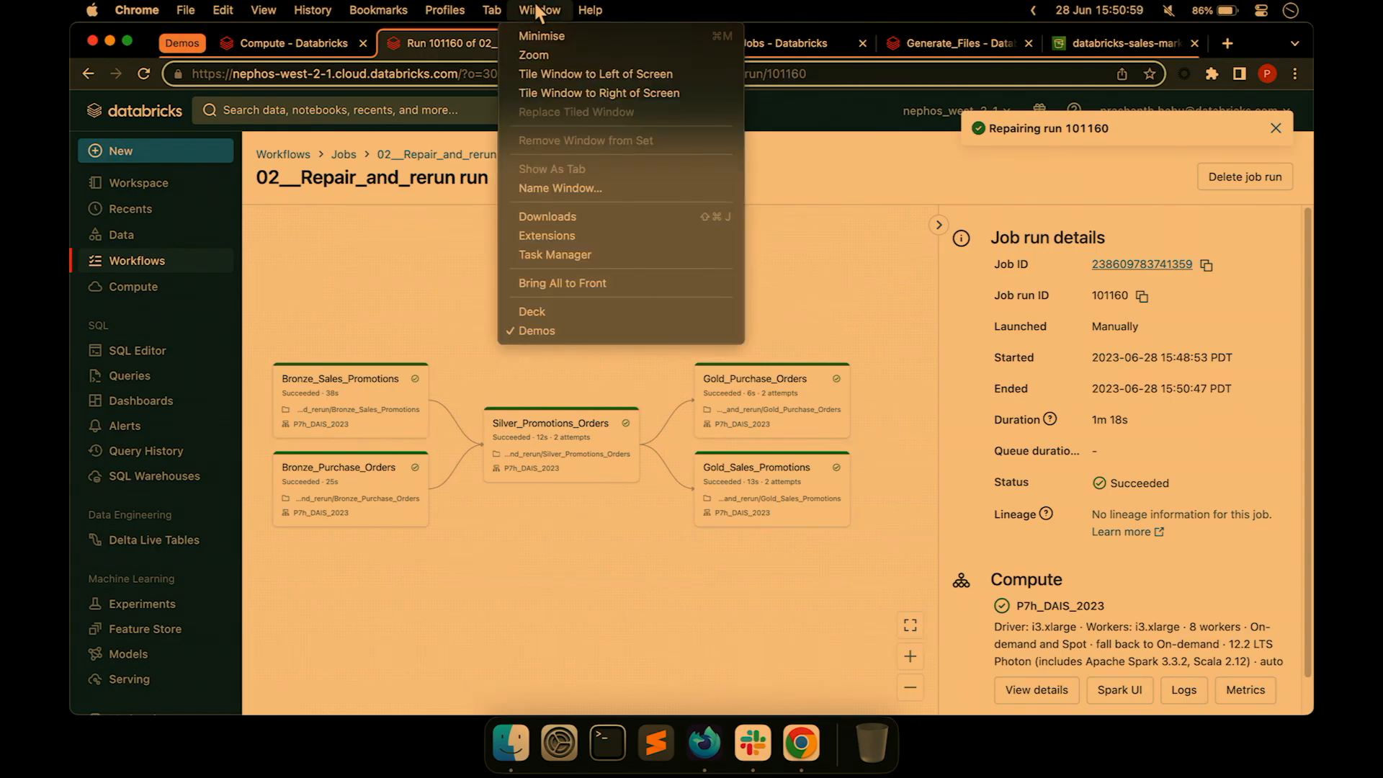
Present the slide deck full screen and advance to the Repair and Rerun Demo slide.
left_click(599, 311)
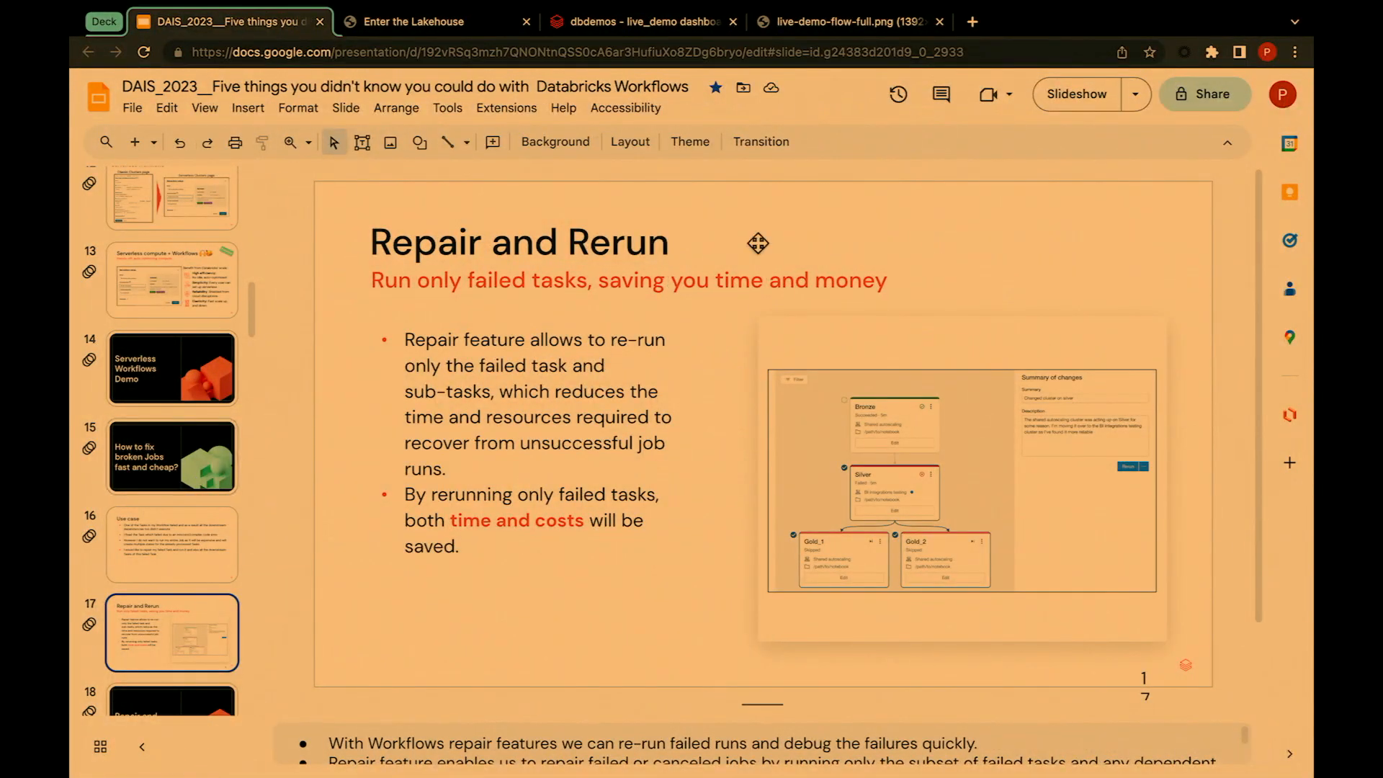
left_click(1091, 91)
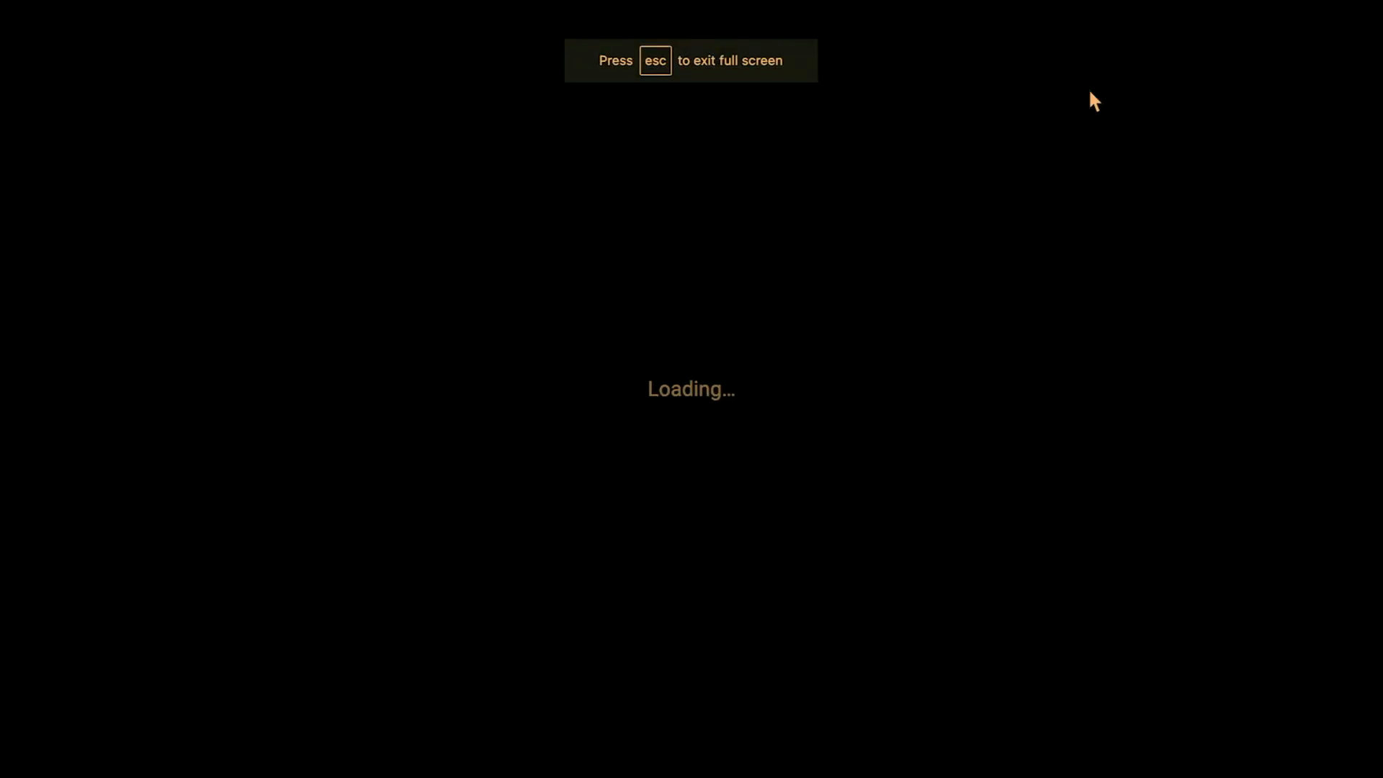
key("Right")
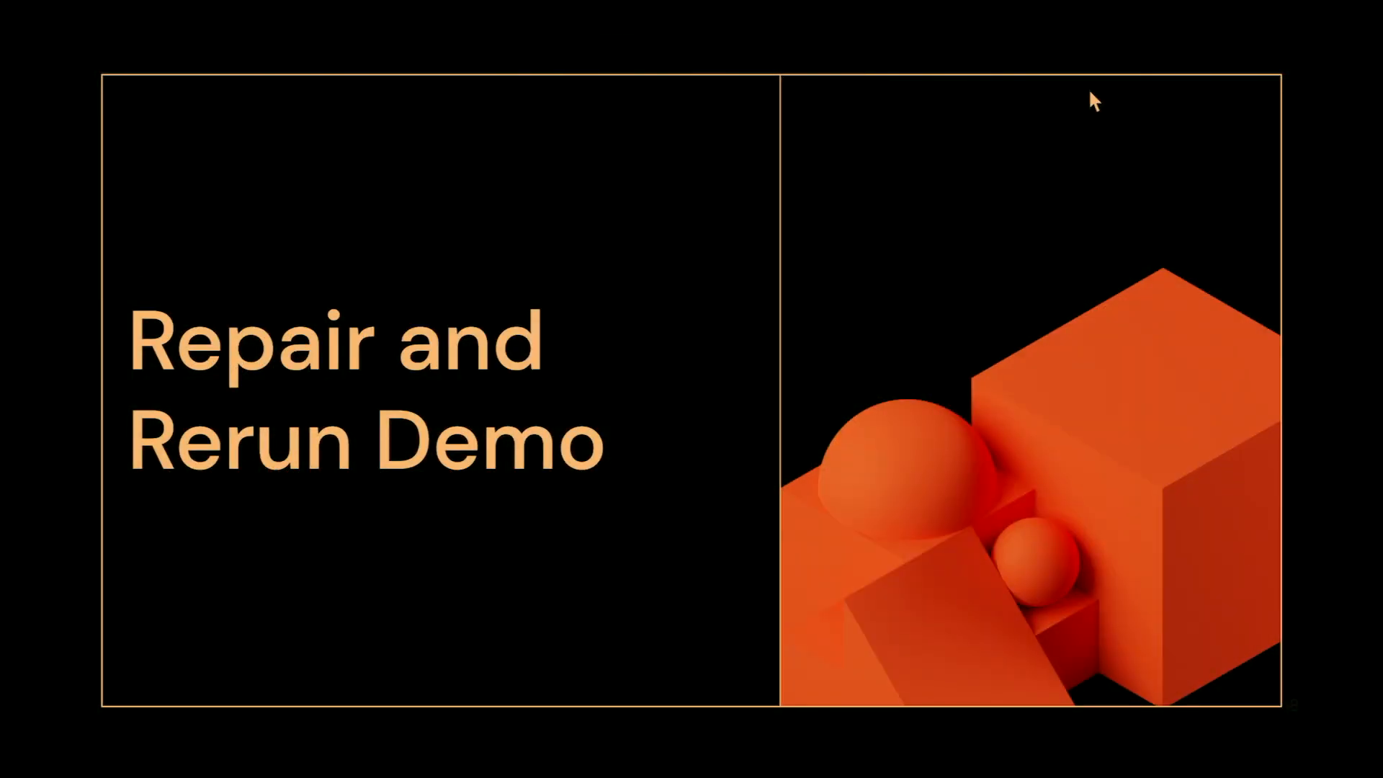
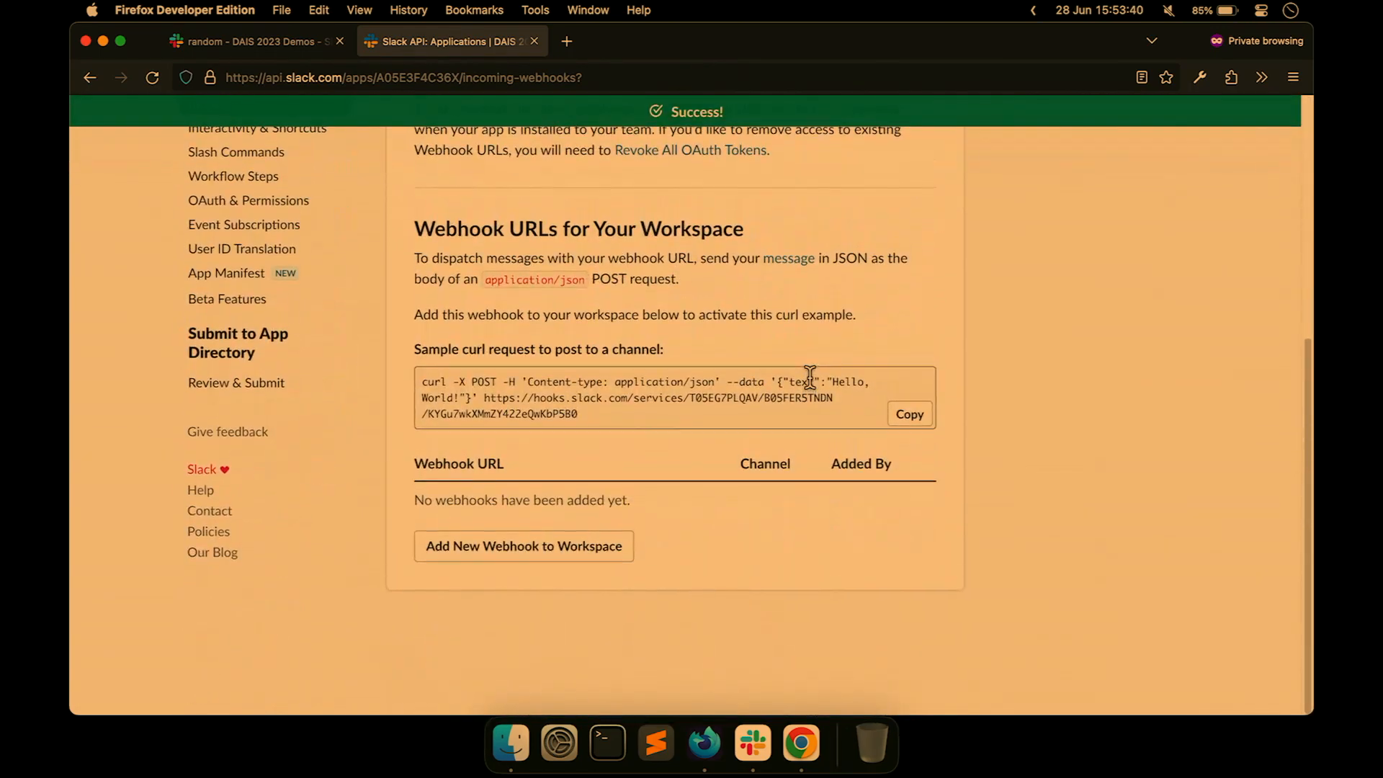
Delete the job's P7h-Demos Slack alert and email alert, save, and reopen its notifications.
key("super+Tab")
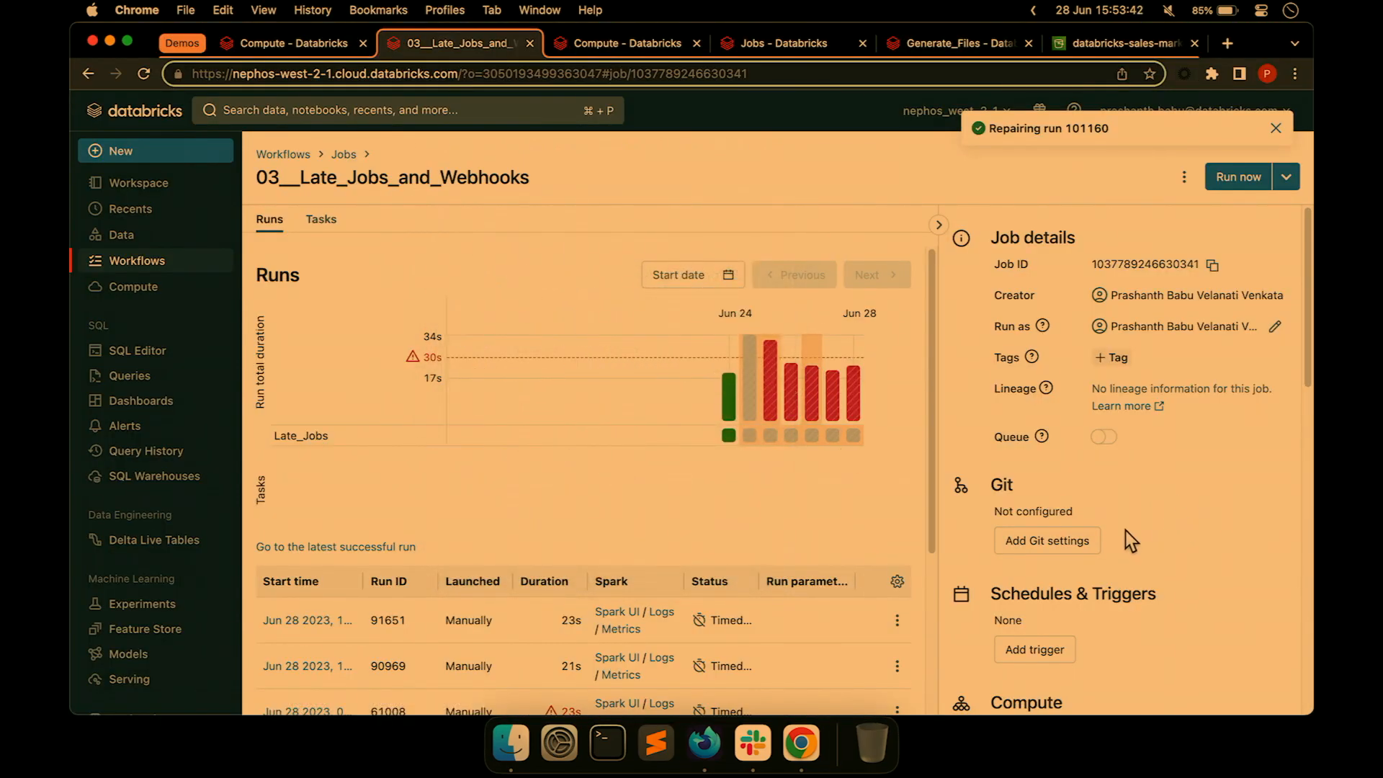
scroll(1121, 525, "down", 10)
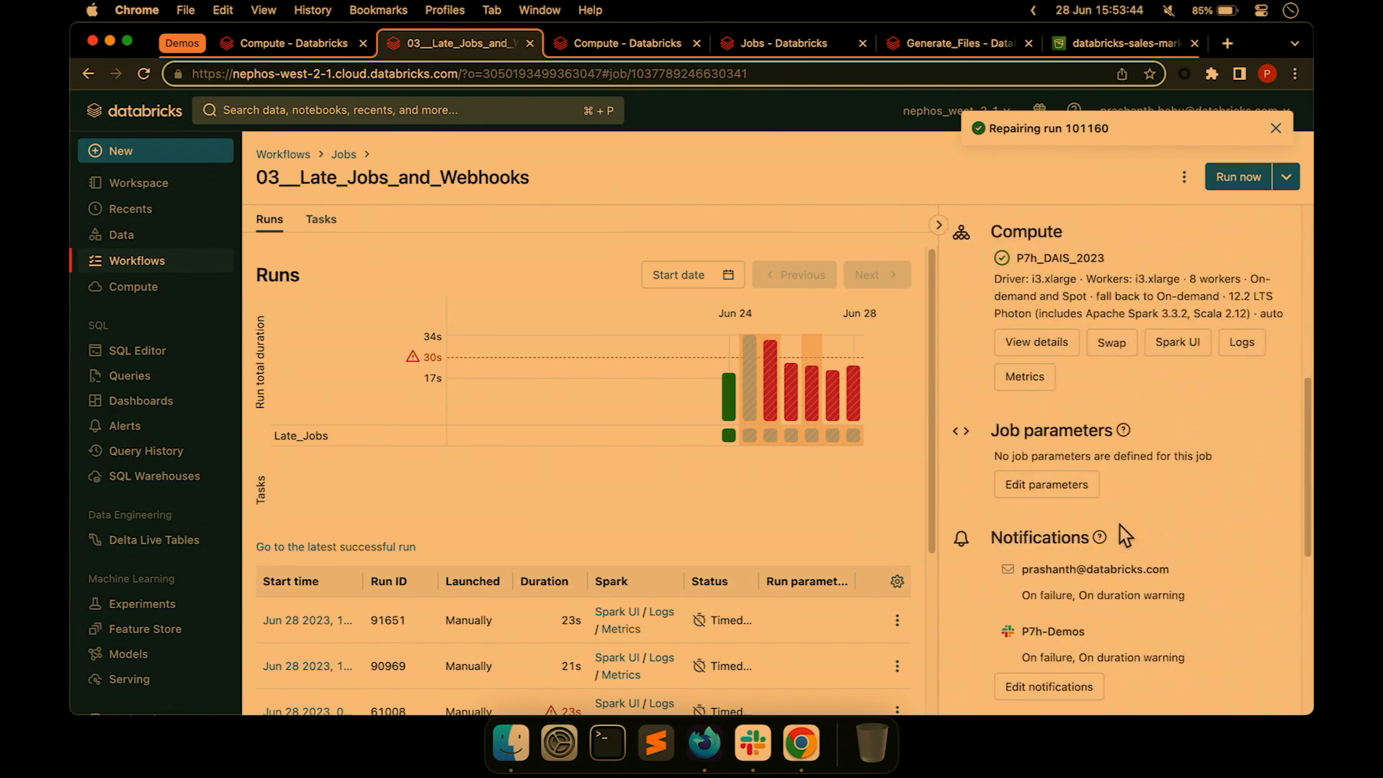
scroll(1121, 525, "down", 2)
left_click(1048, 563)
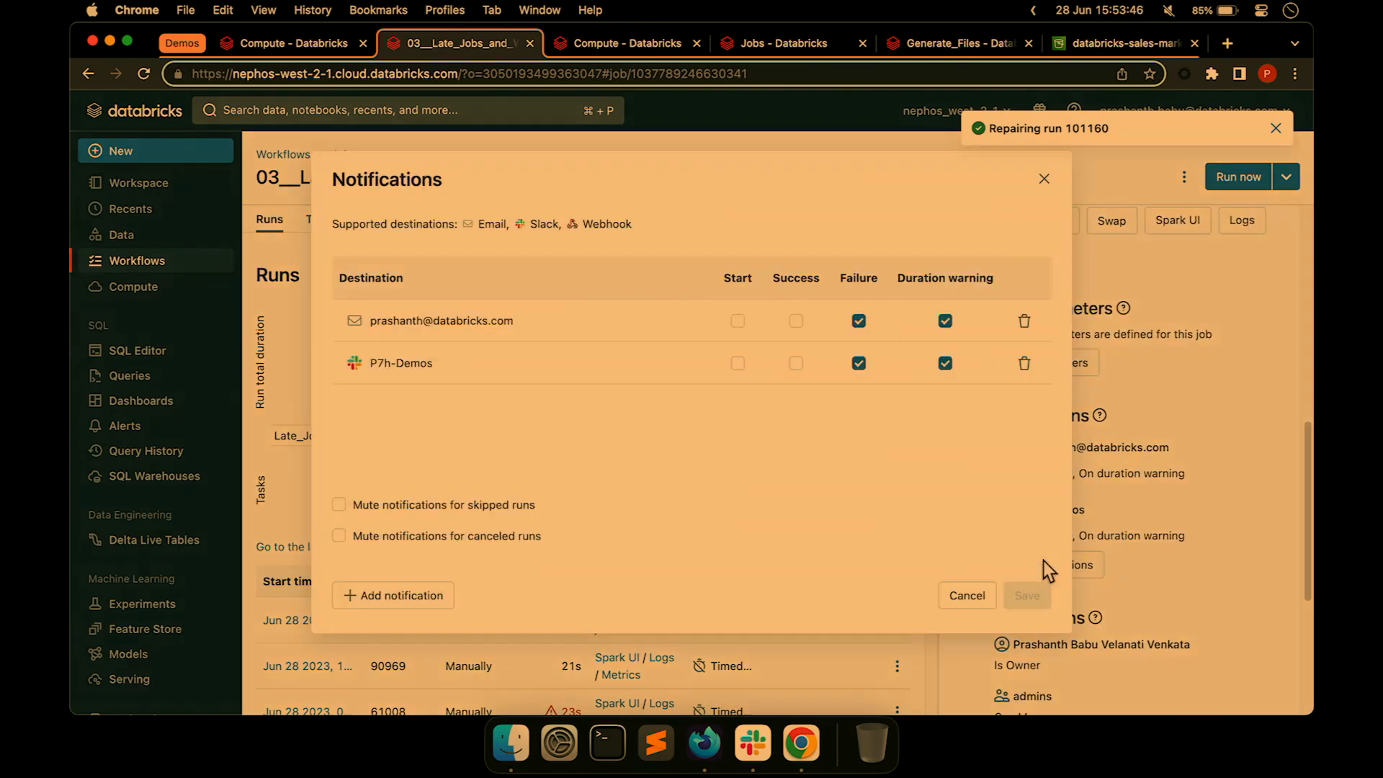
left_click(1024, 363)
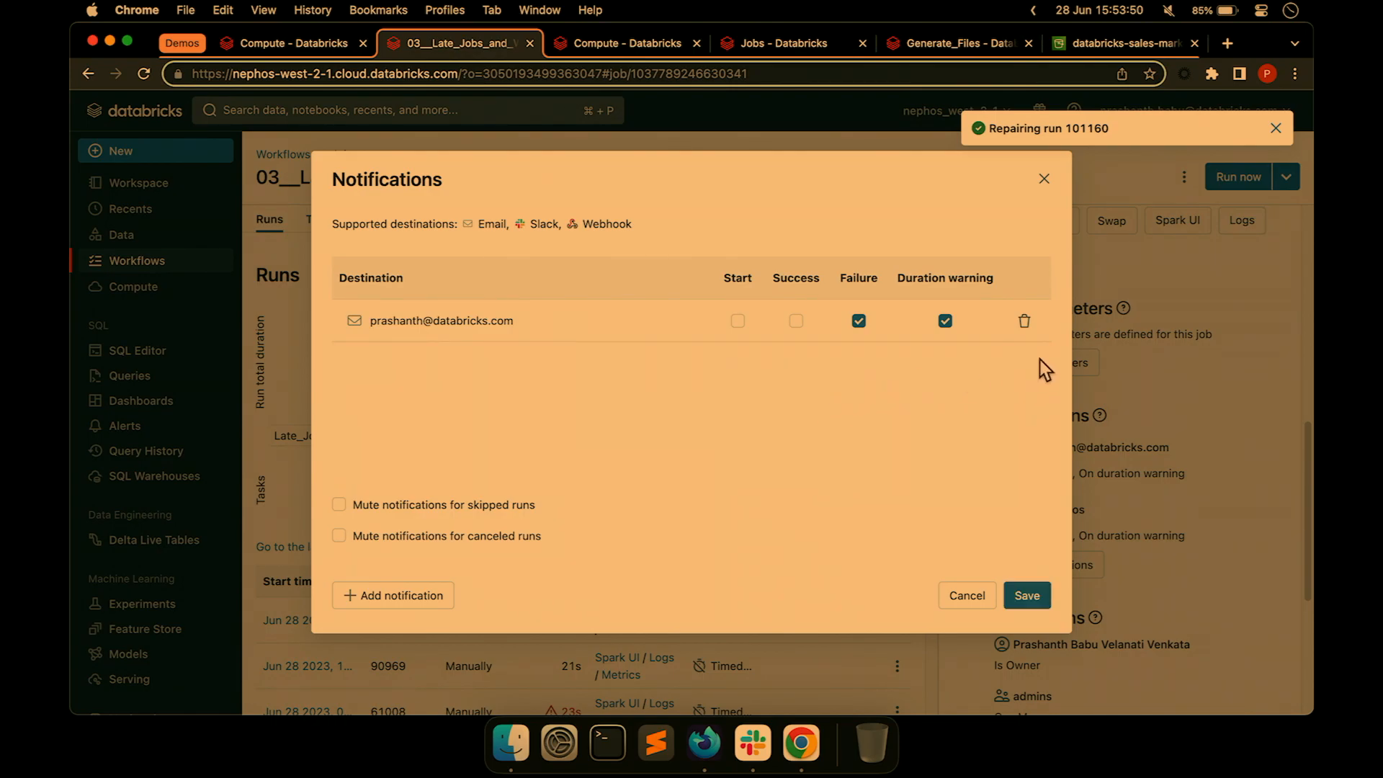
left_click(1023, 320)
left_click(1027, 595)
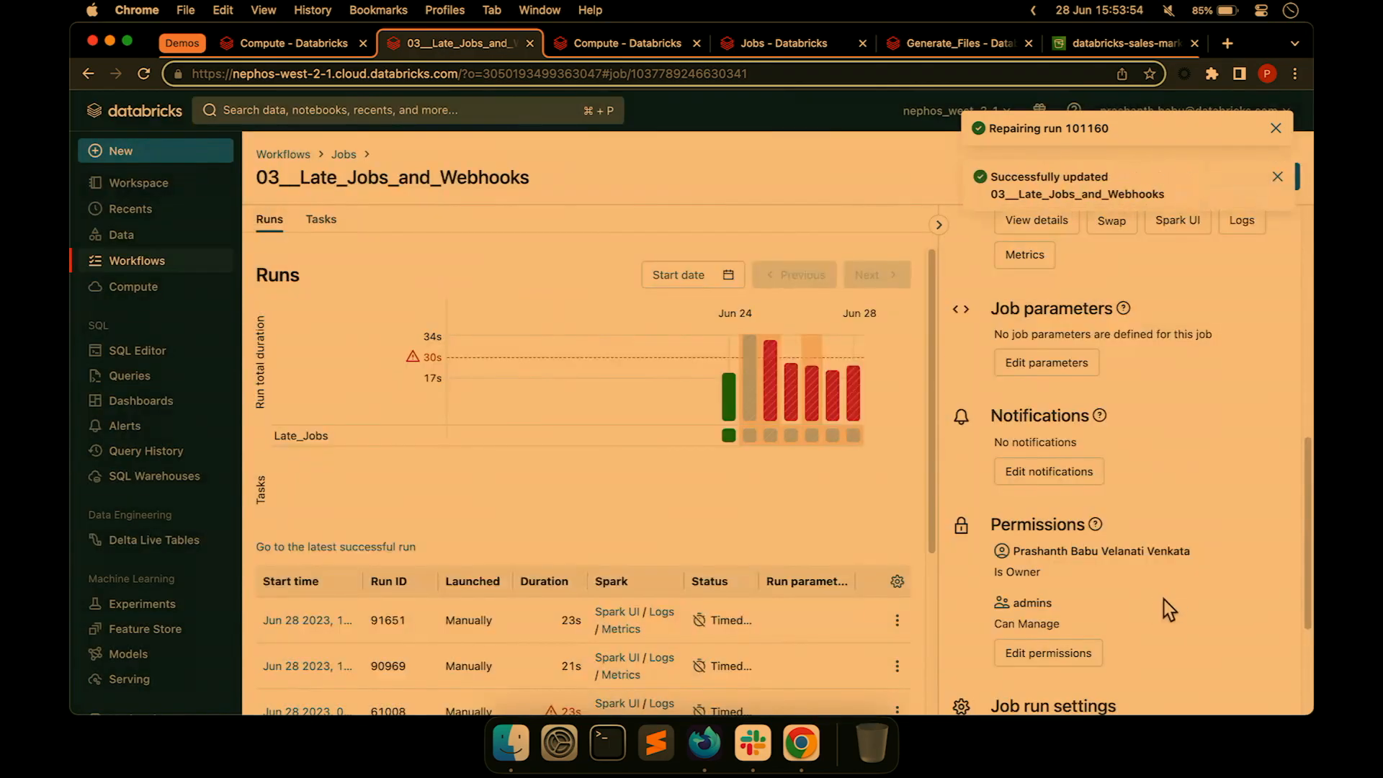
left_click(1035, 477)
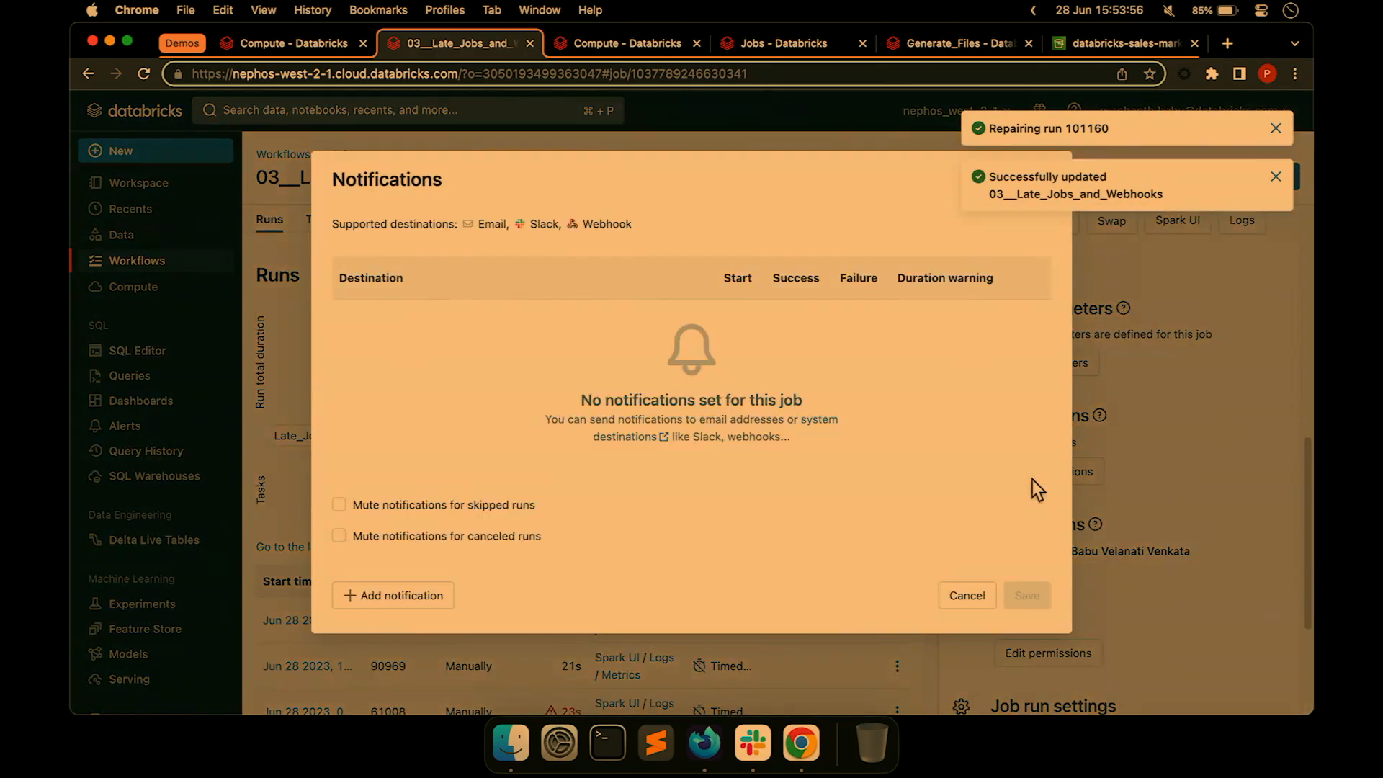
Add an email alert for the presenter's address on run start, success and duration warning.
left_click(394, 596)
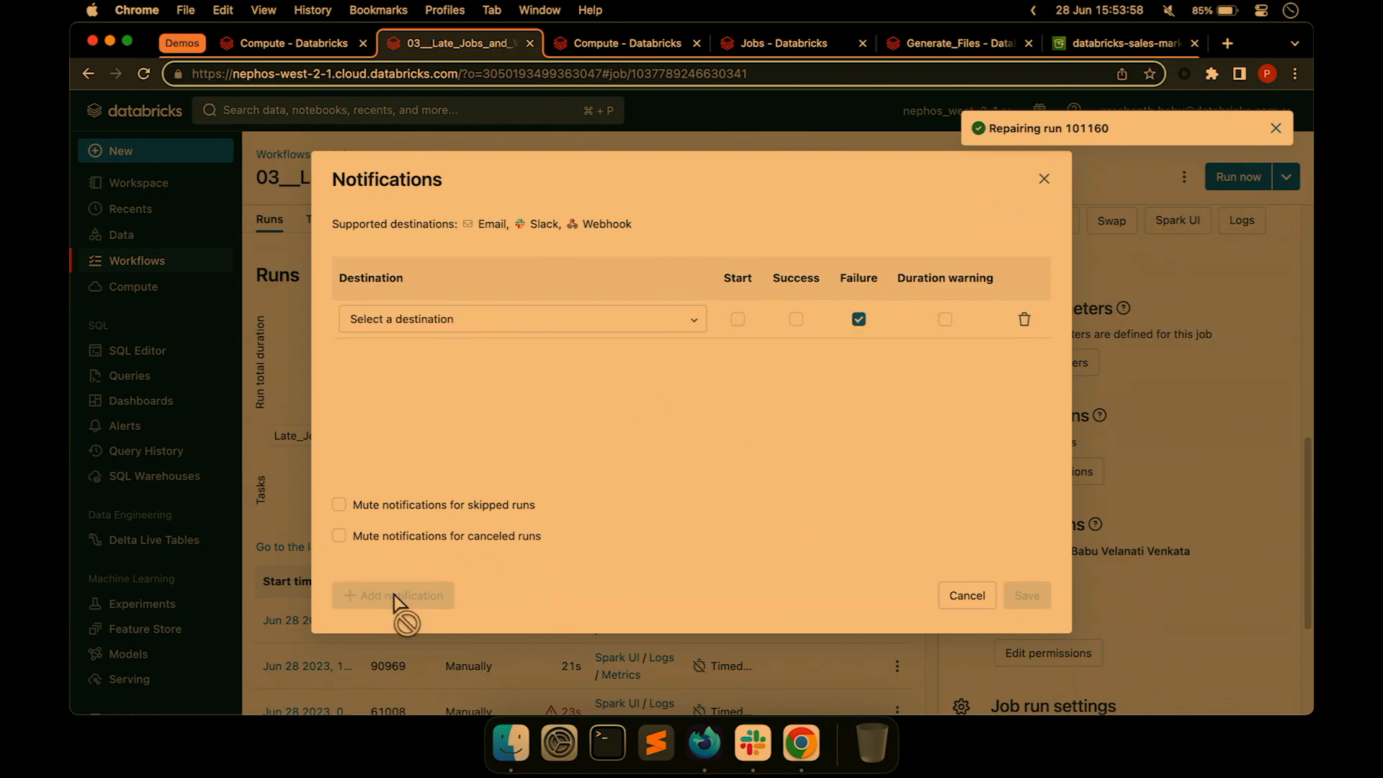
left_click(472, 319)
left_click(442, 386)
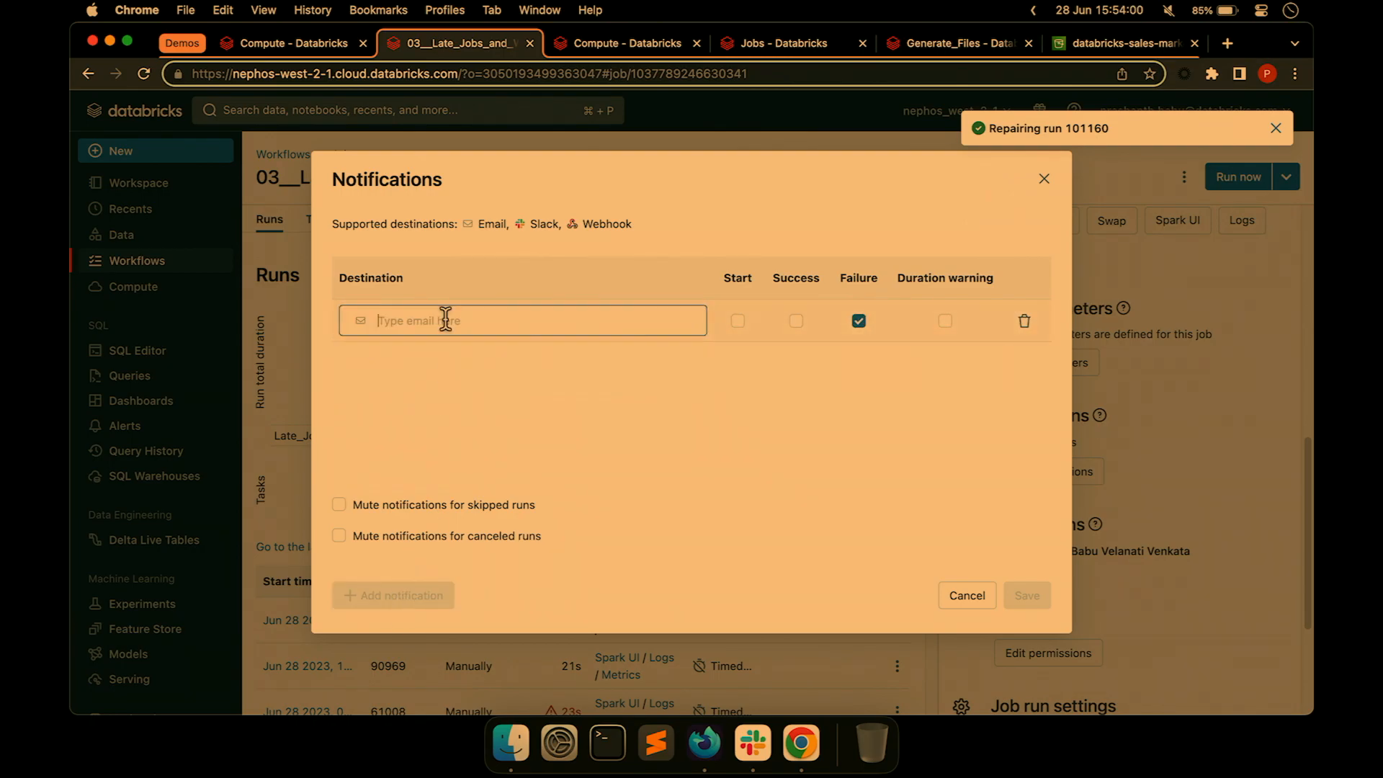
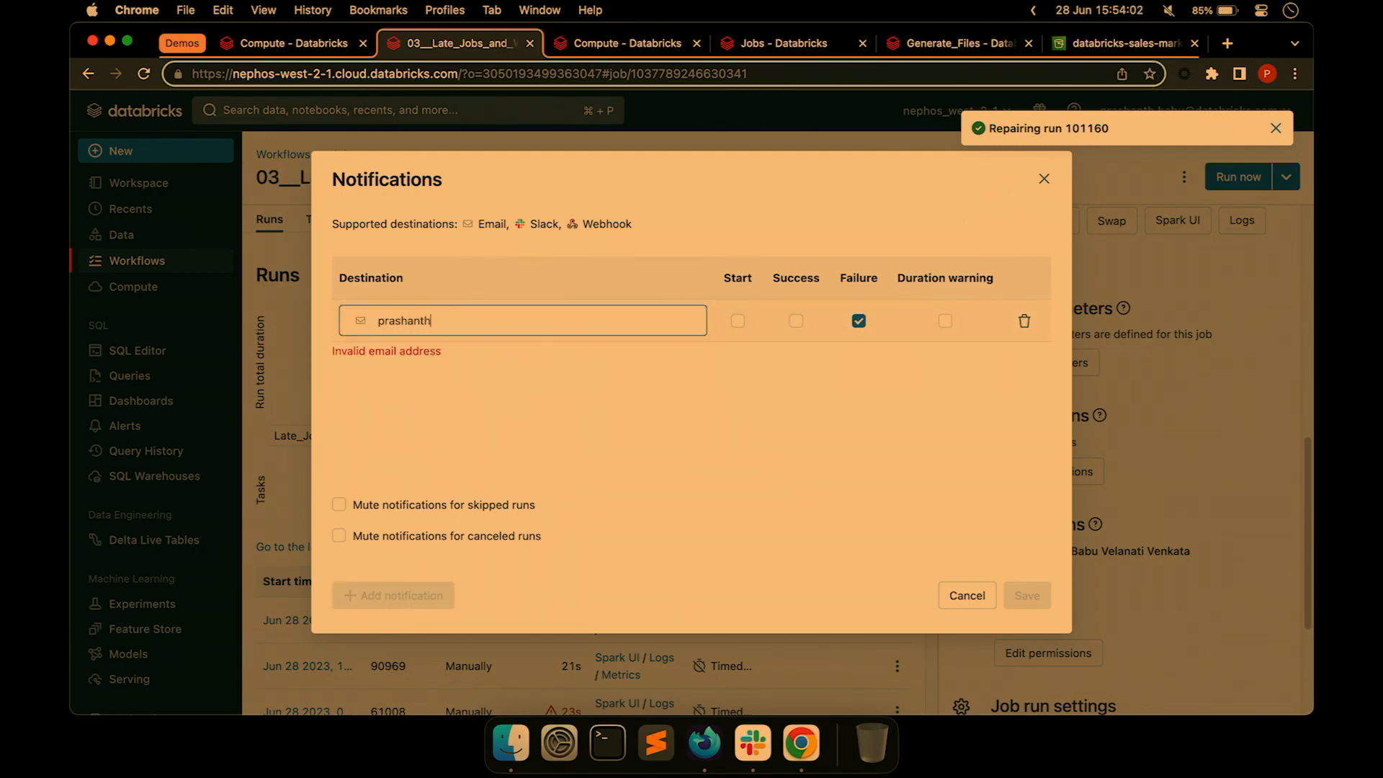
left_click(782, 353)
left_click(738, 320)
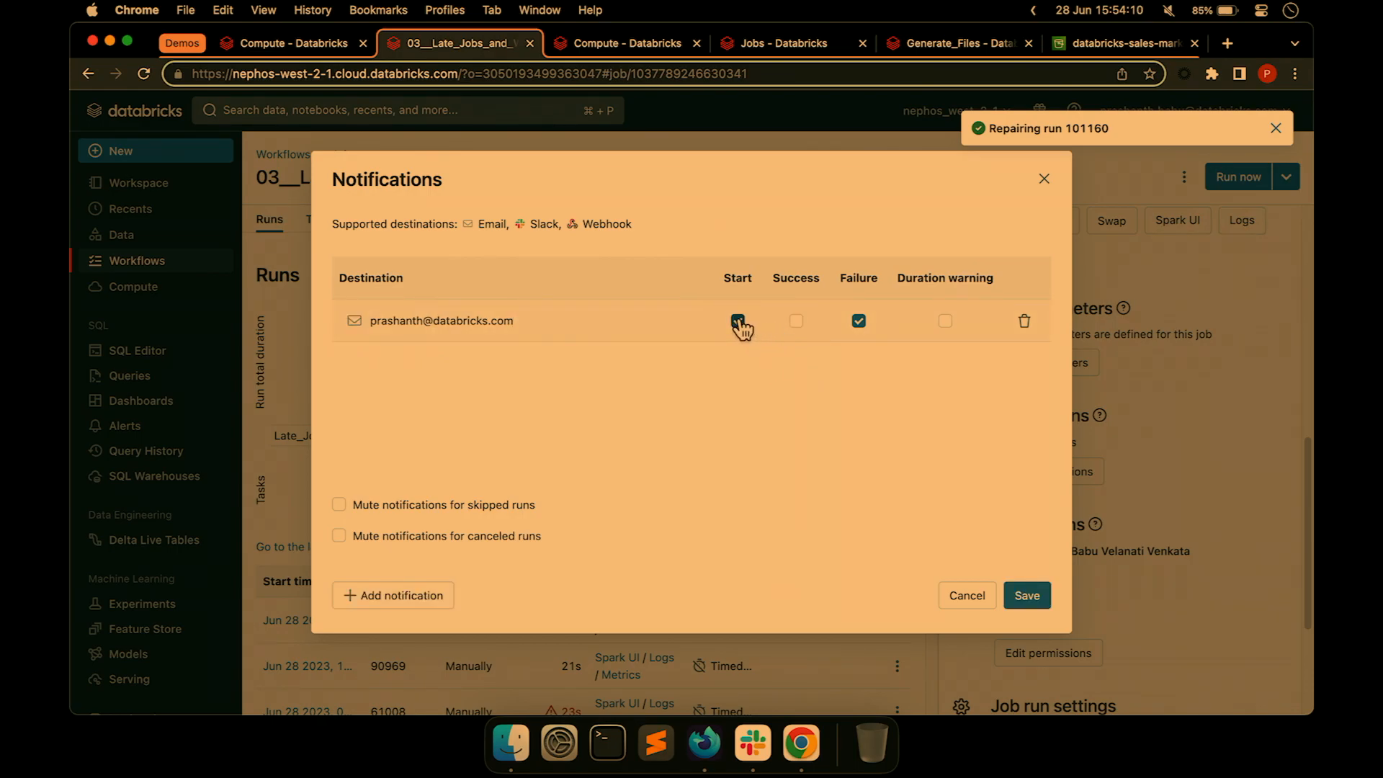
left_click(796, 322)
left_click(946, 321)
Add a second notification row and set up a new system destination.
left_click(416, 598)
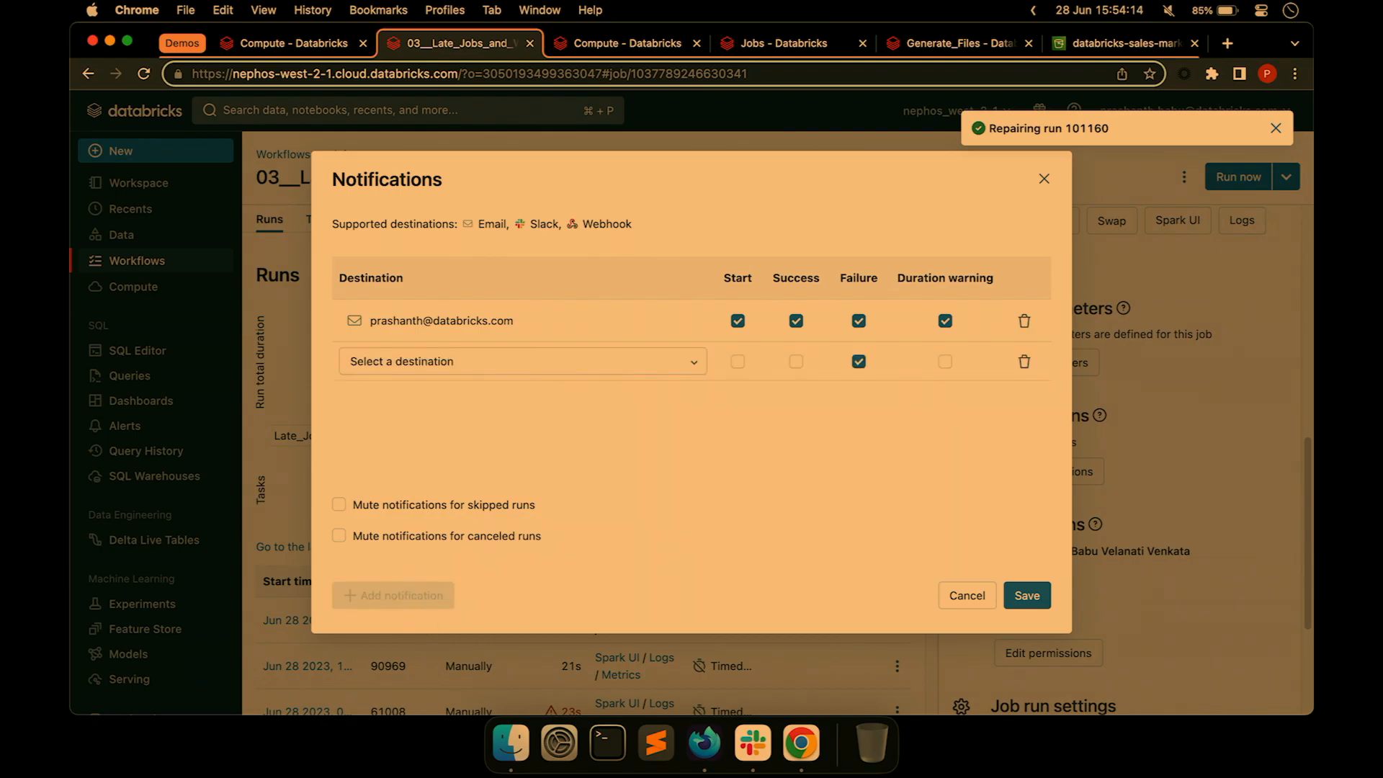
left_click(432, 360)
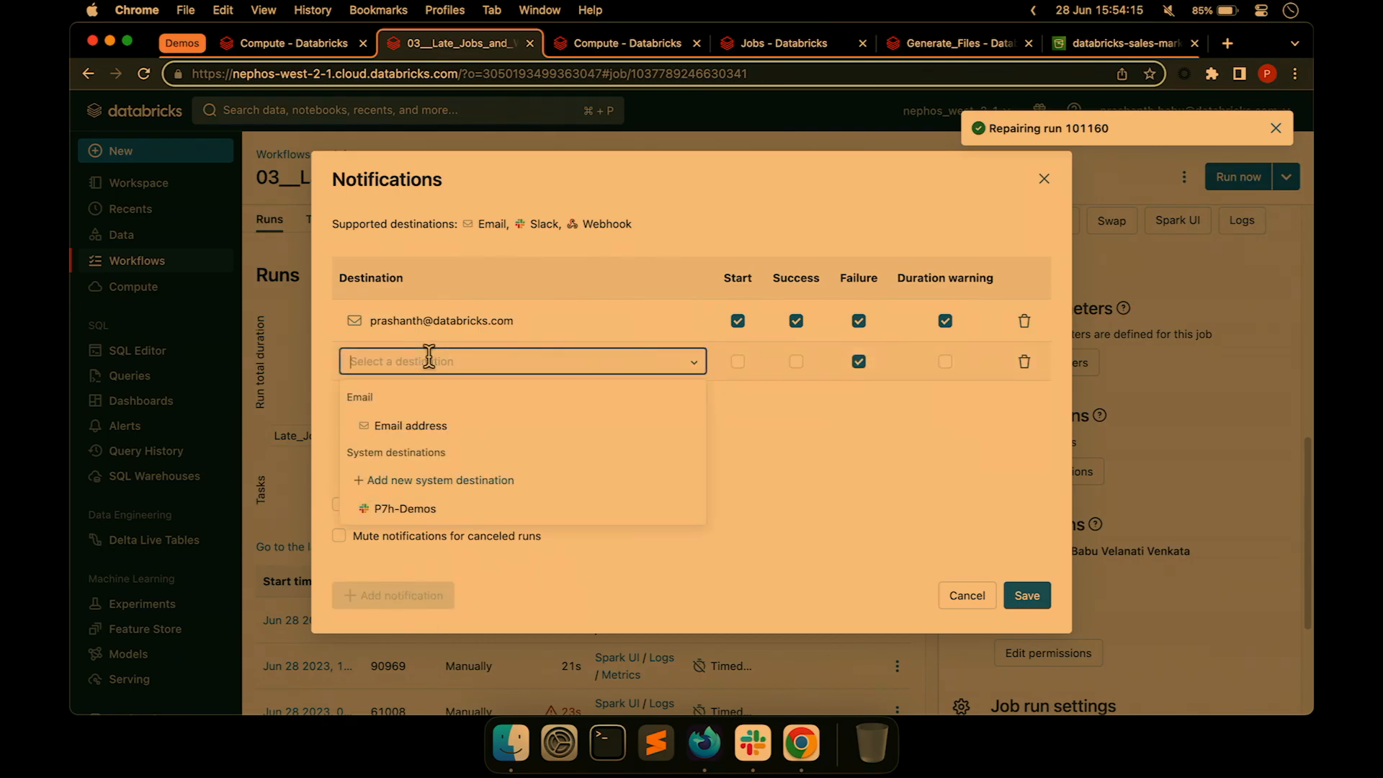
left_click(441, 481)
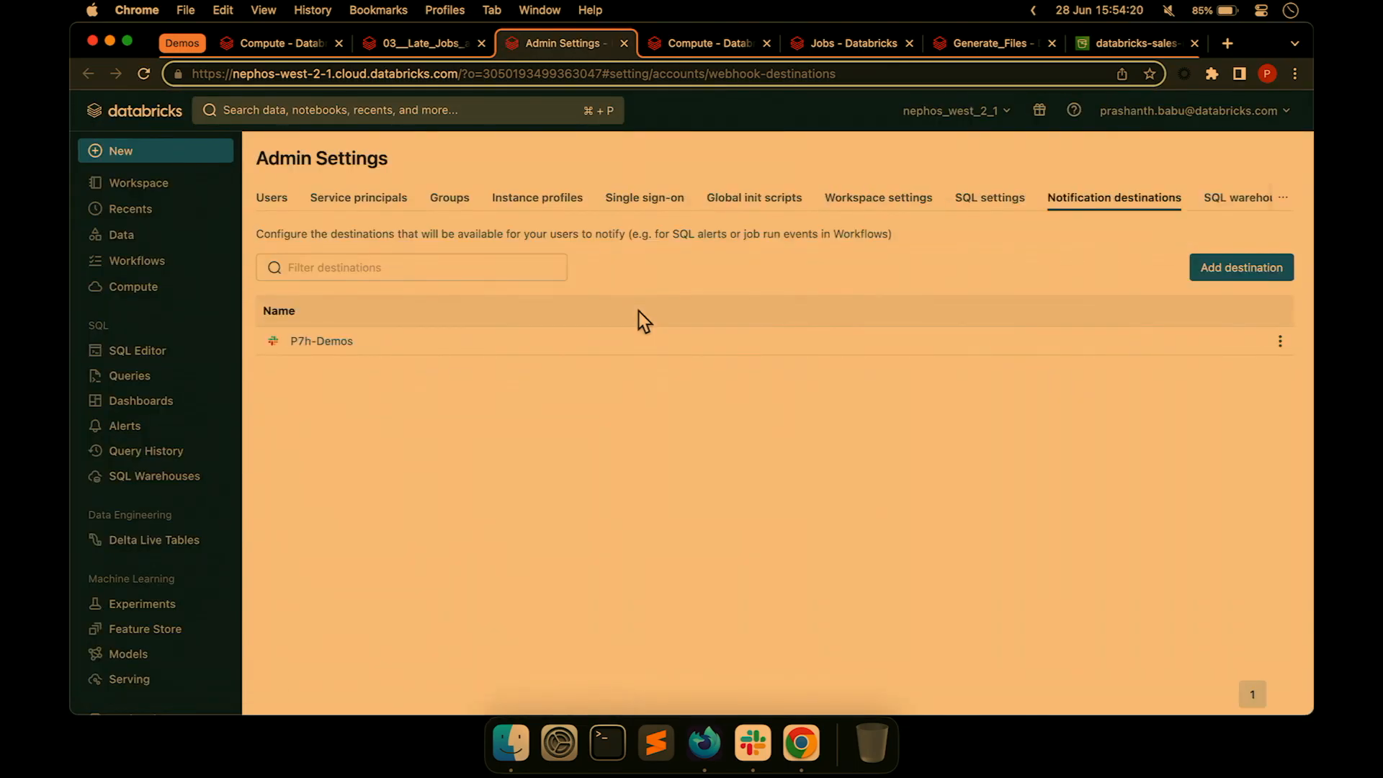
Test the P7h-Demos destination, see it fail, and delete it.
left_click(1281, 341)
left_click(1270, 372)
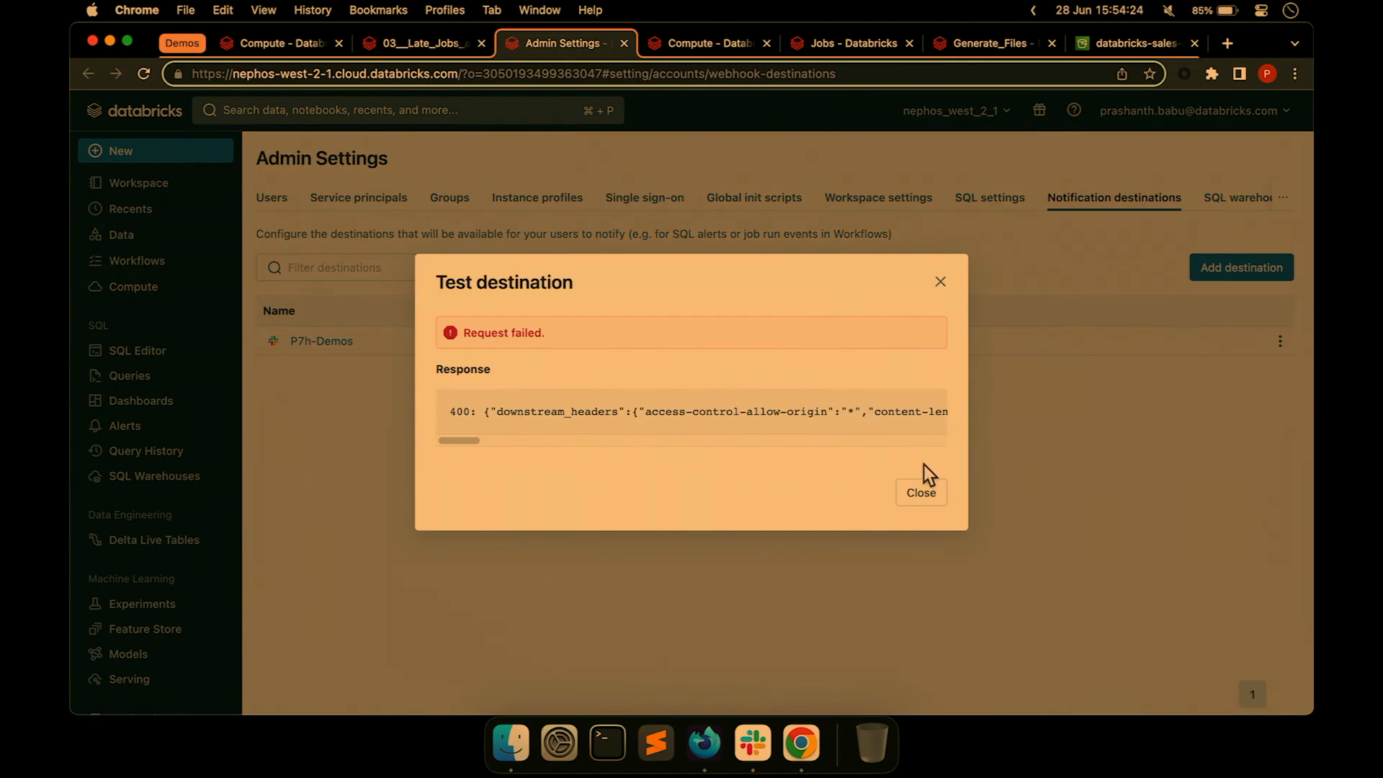
left_click(922, 490)
left_click(1280, 341)
left_click(1269, 402)
left_click(919, 432)
Start a new Slack destination named P7h-DAIS-Demos and bring up Slack's incoming-webhooks page.
left_click(1217, 267)
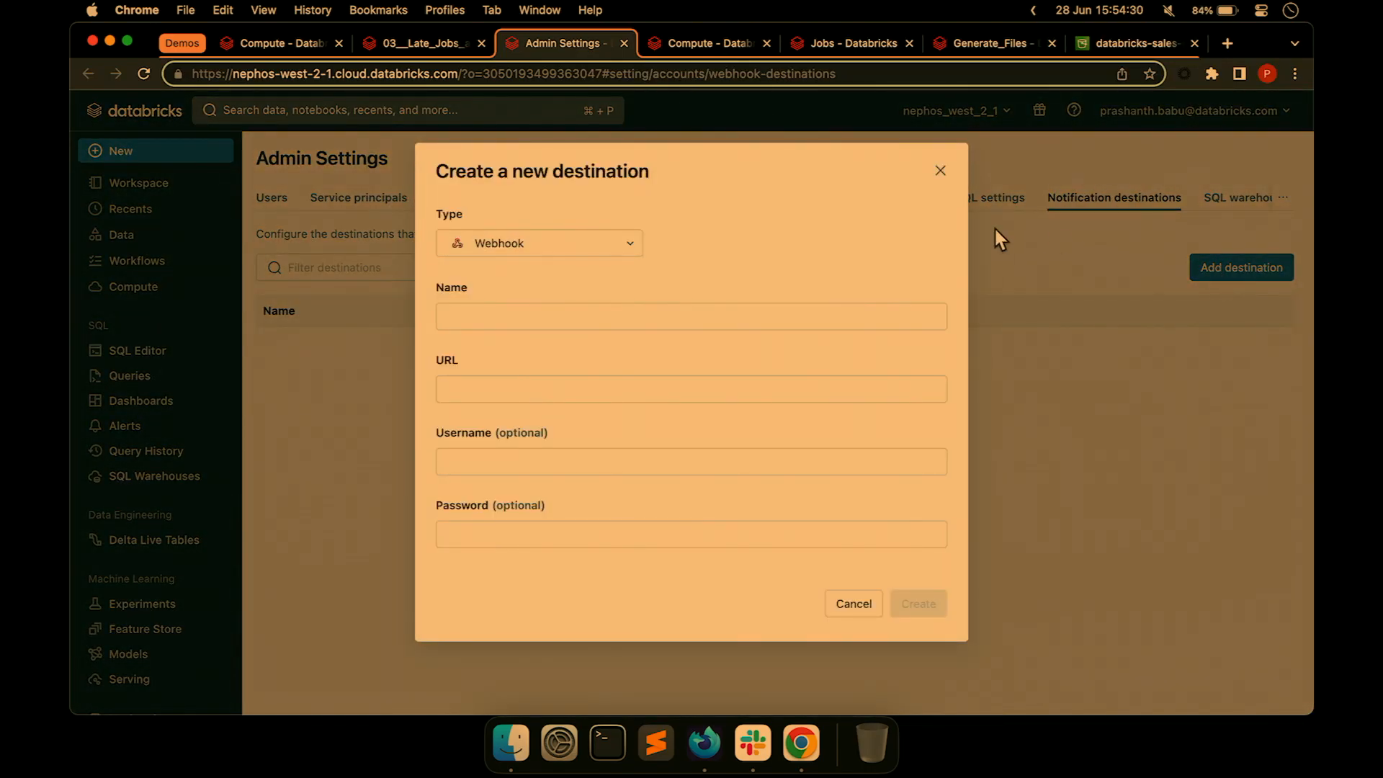
left_click(573, 249)
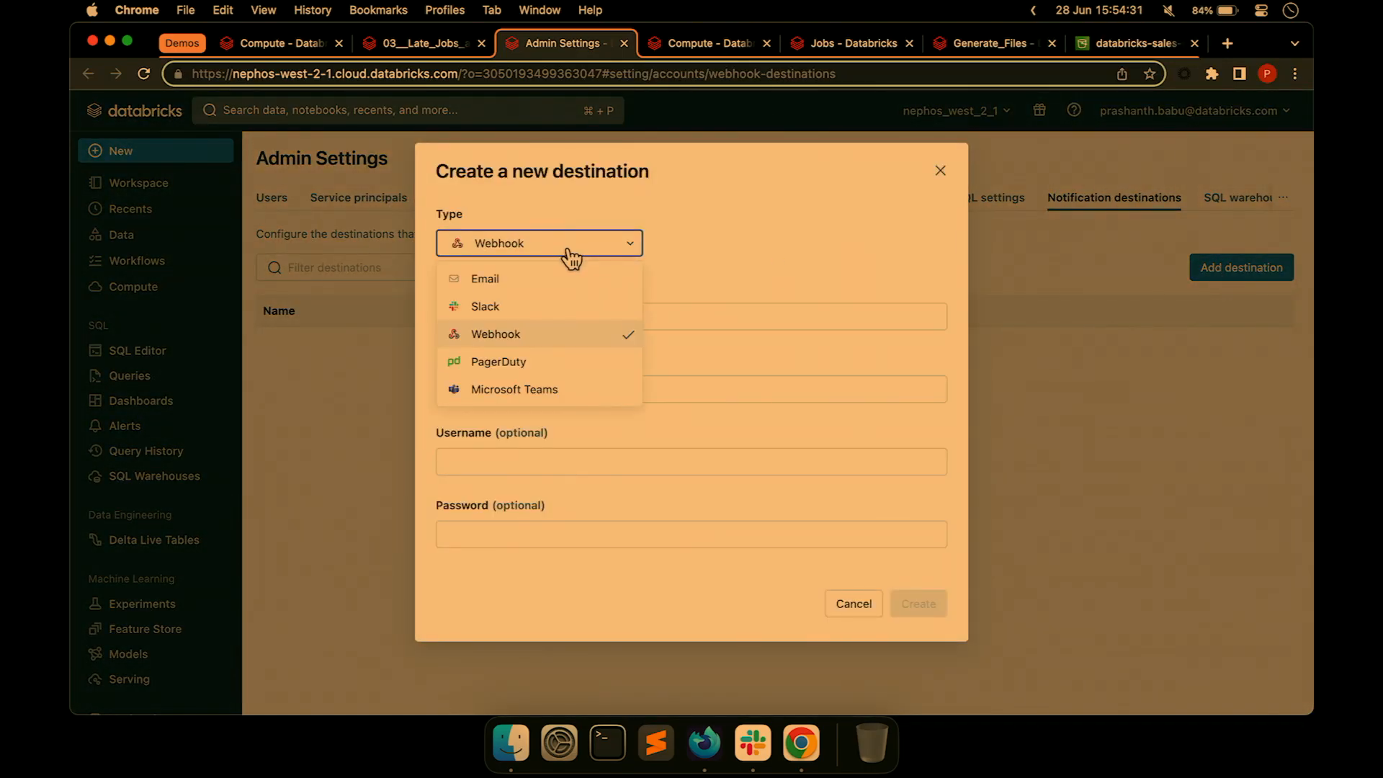
left_click(533, 320)
left_click(532, 393)
type("P7h-DA")
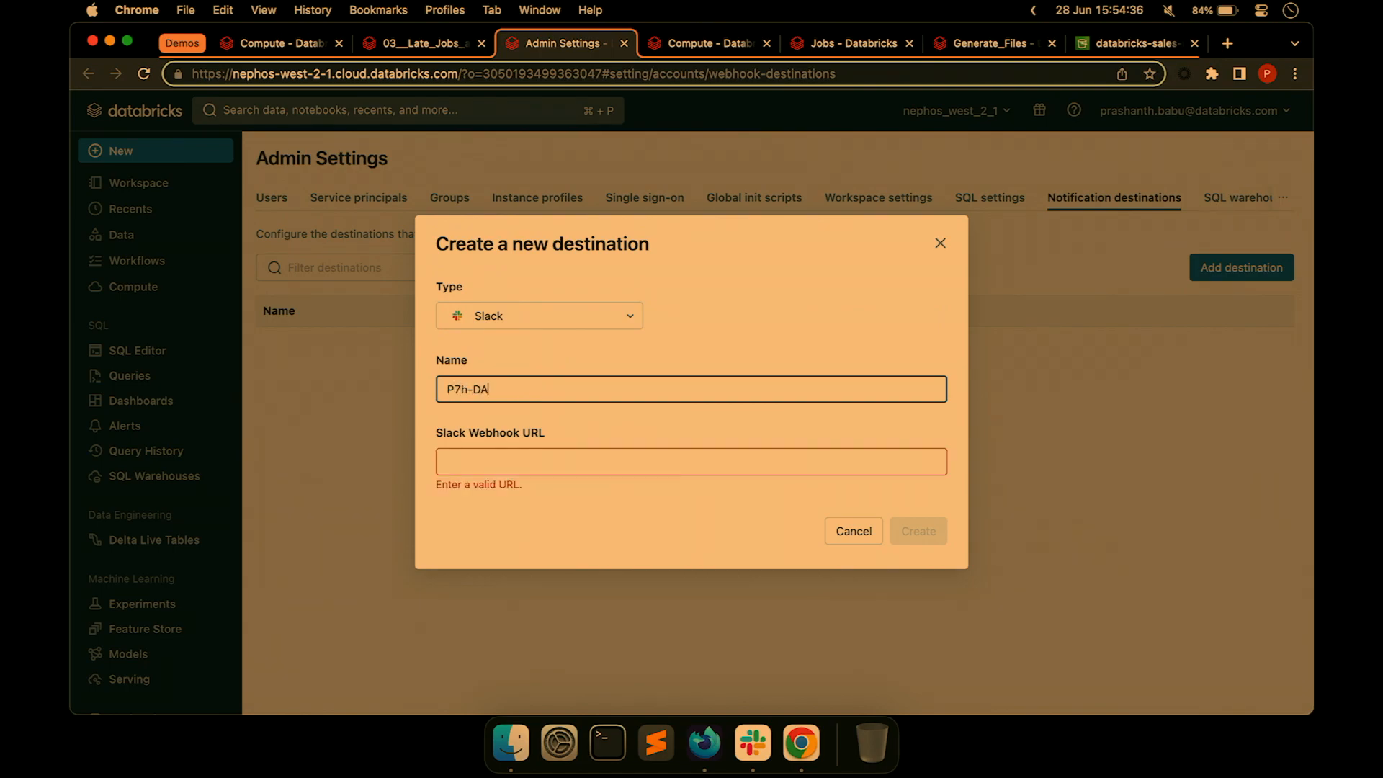
type("IS-Demos")
key("Tab")
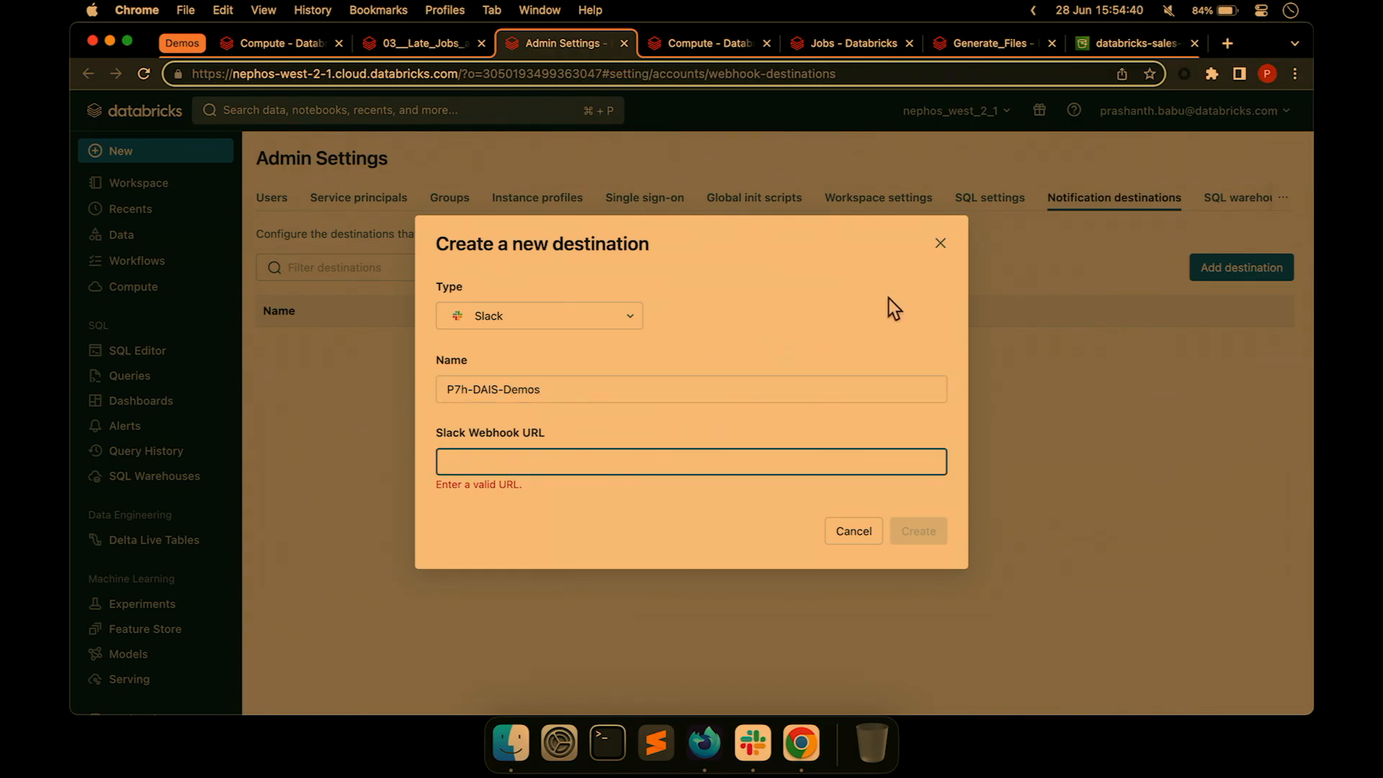
left_click(708, 739)
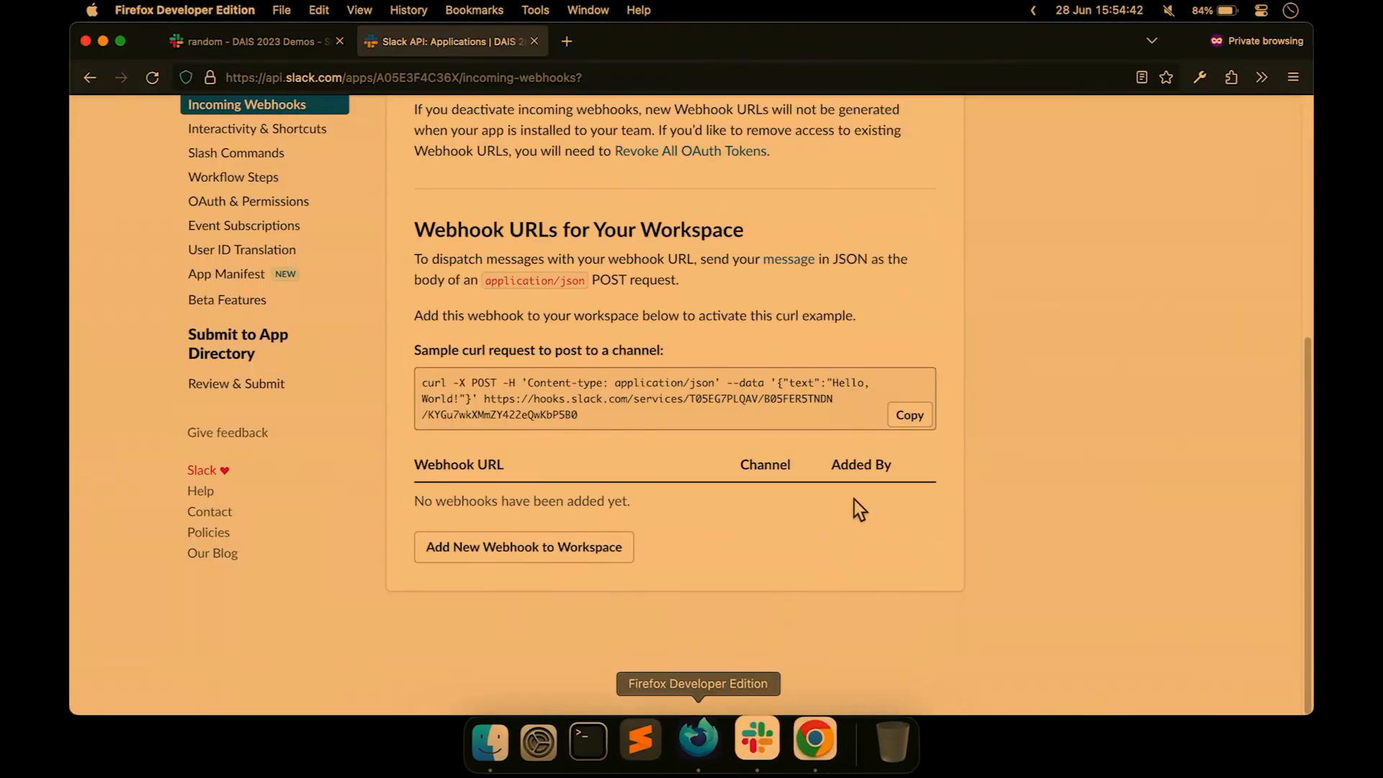
Create a public Slack channel named dais-workflows-demo, skipping adding people.
left_click(559, 550)
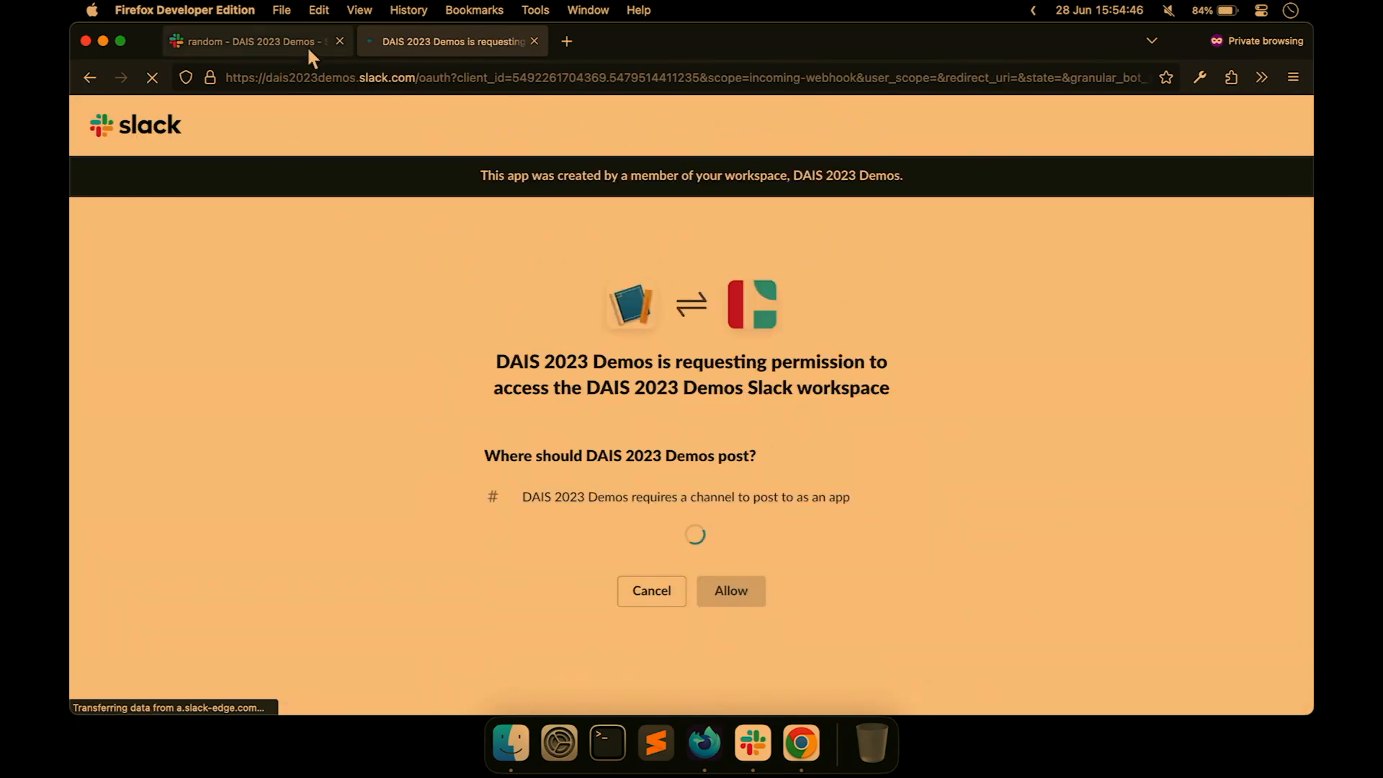
left_click(90, 75)
left_click(223, 41)
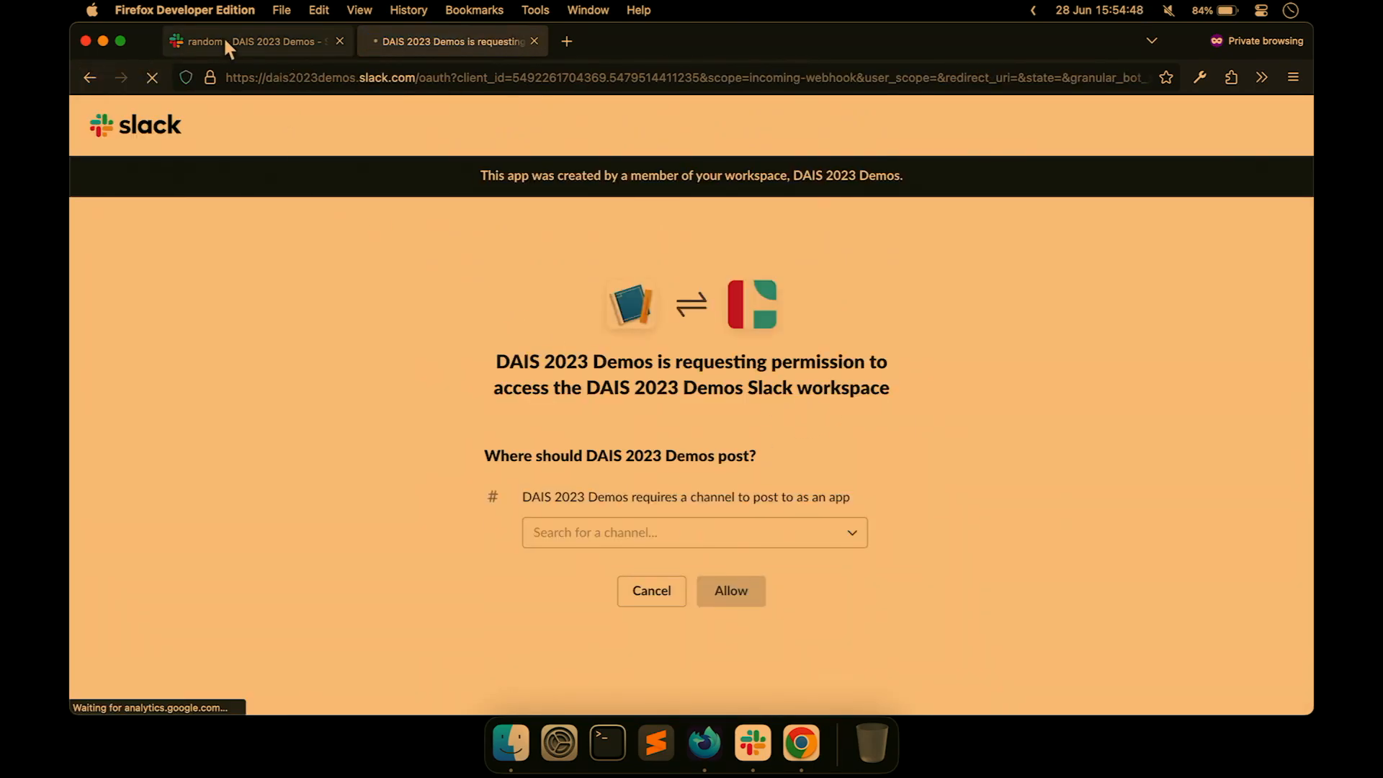
left_click(150, 268)
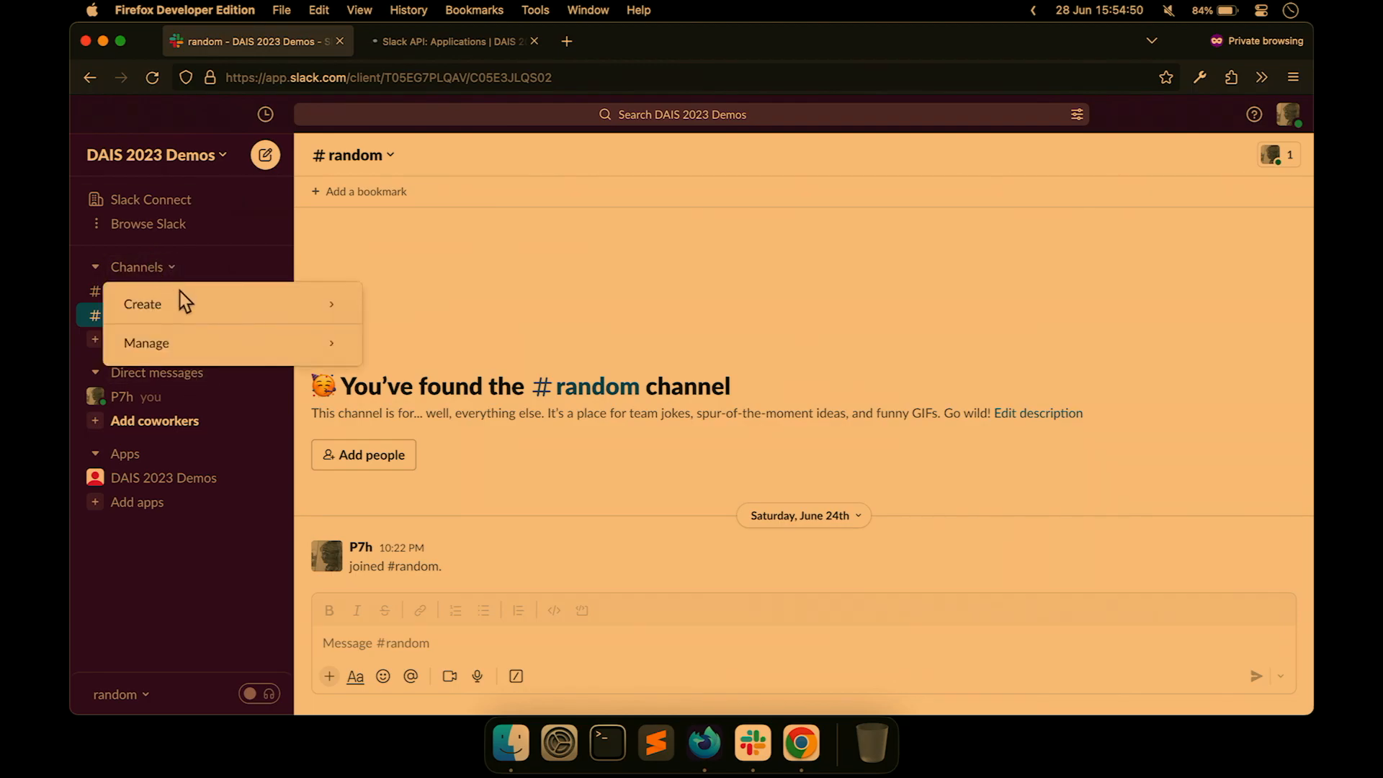
mouse_move(186, 310)
left_click(380, 304)
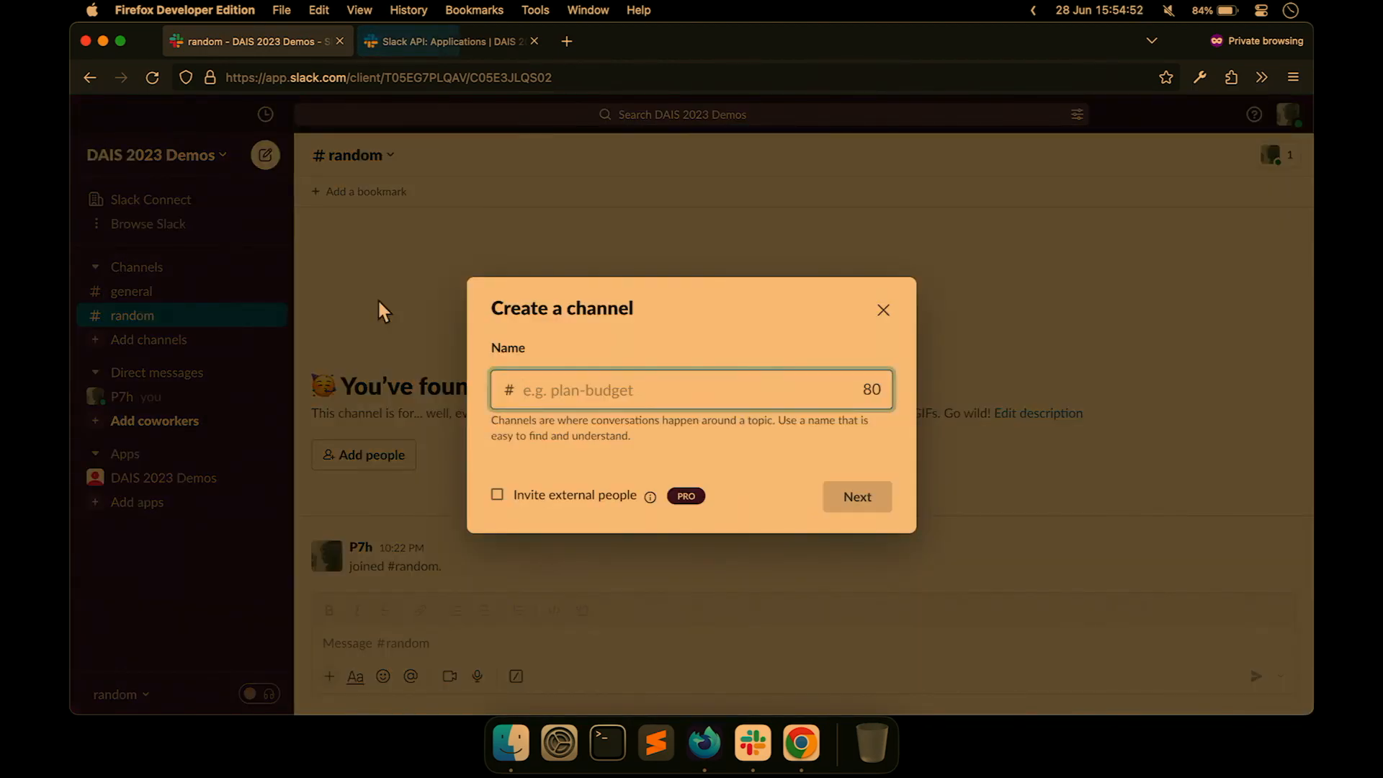
type("dias")
key("BackSpace")
key("BackSpace")
key("BackSpace")
type("a")
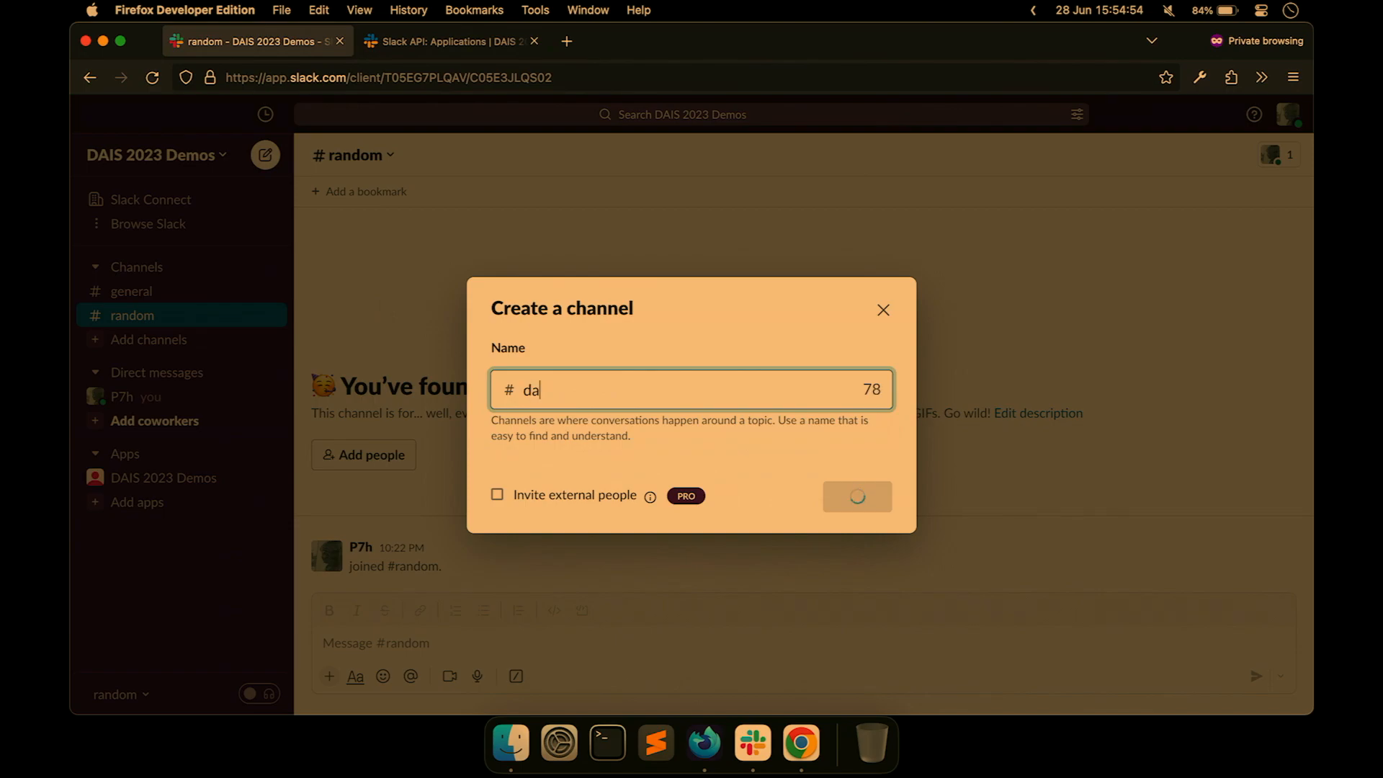
type("is-workflo")
key("BackSpace")
type("flows")
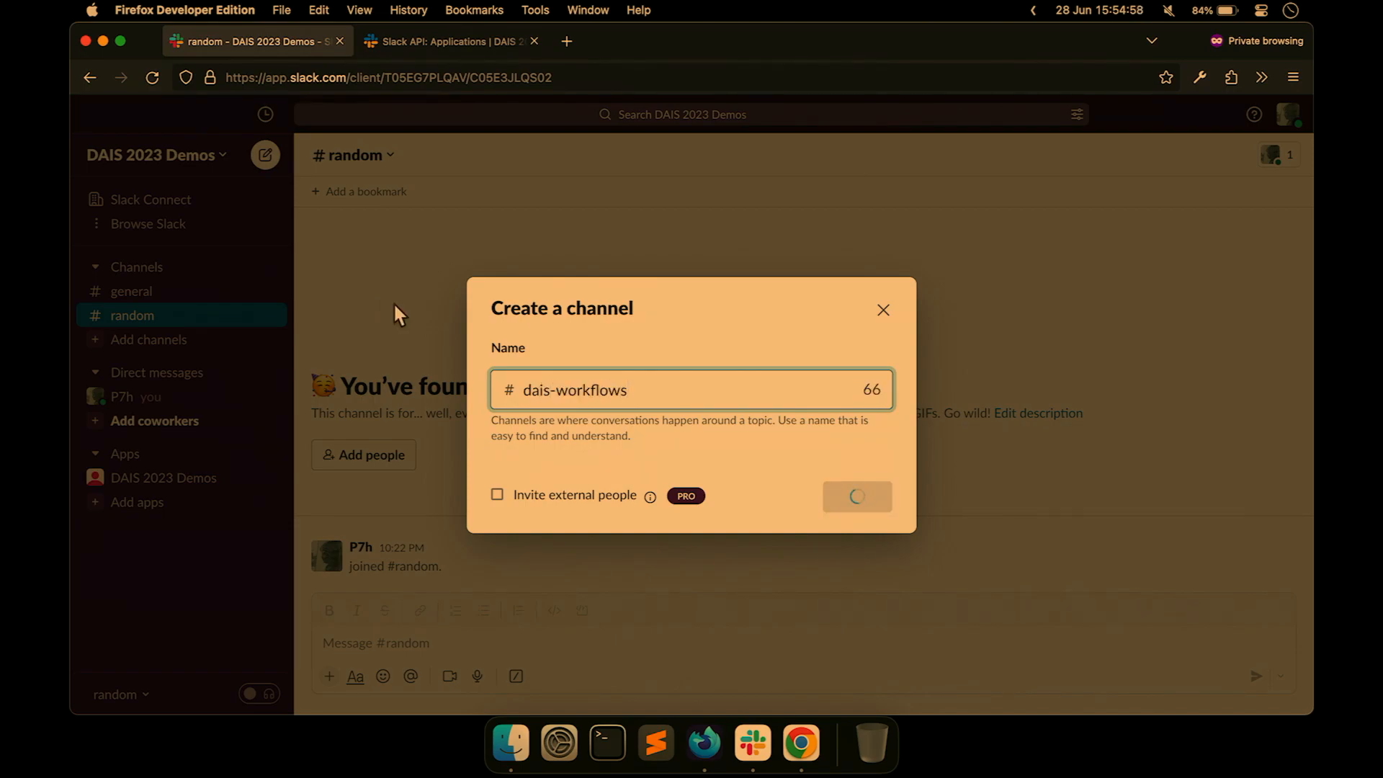
type("-demo")
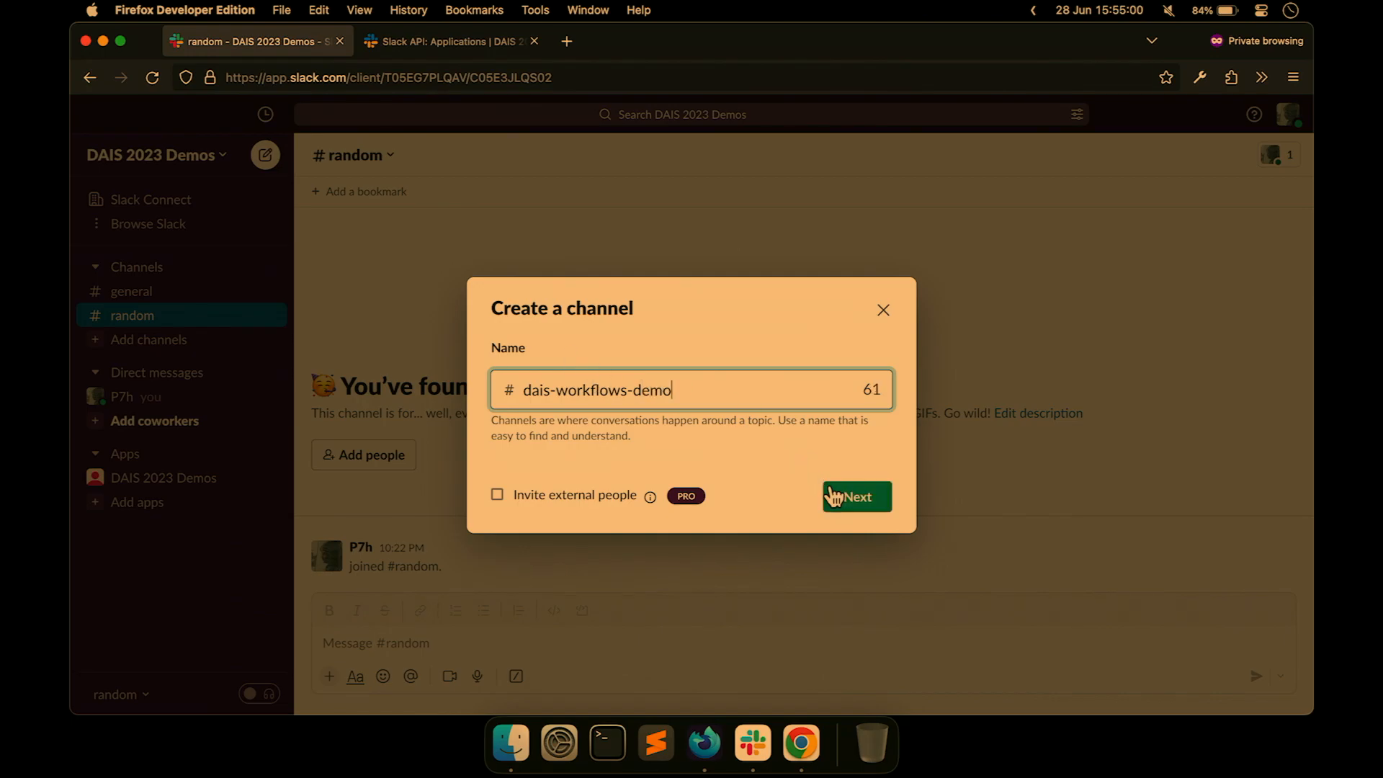
left_click(838, 496)
left_click(839, 495)
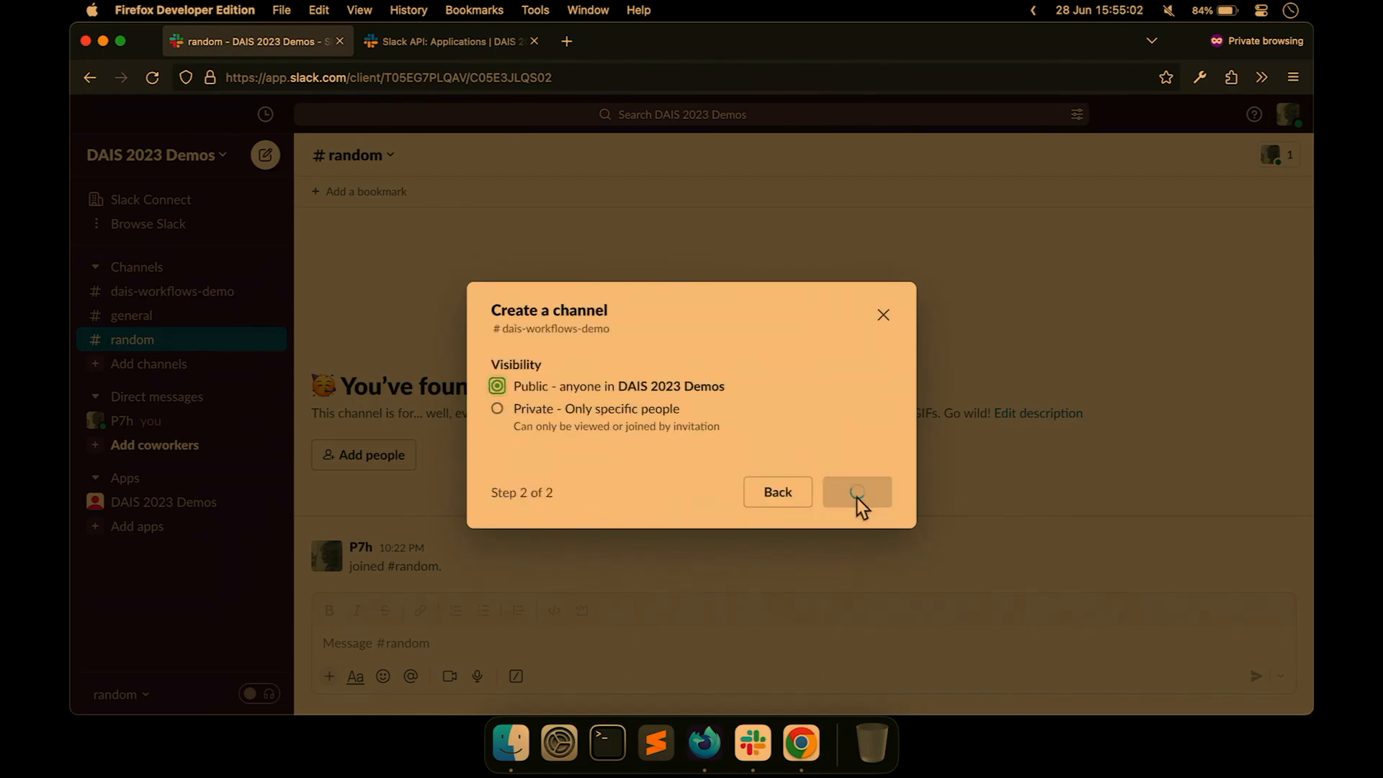
left_click(844, 503)
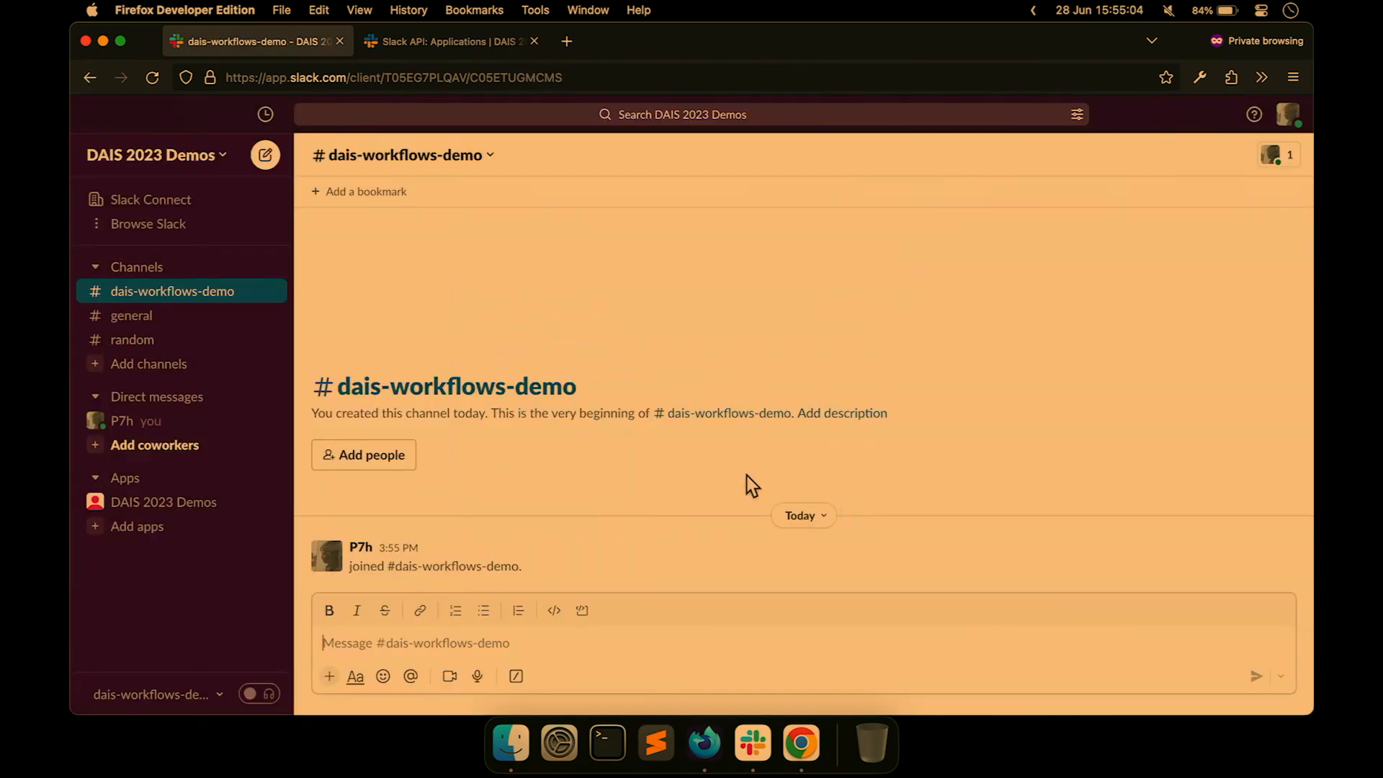
Add an incoming webhook posting to #dais-workflows-demo and copy its URL.
left_click(461, 42)
left_click(580, 549)
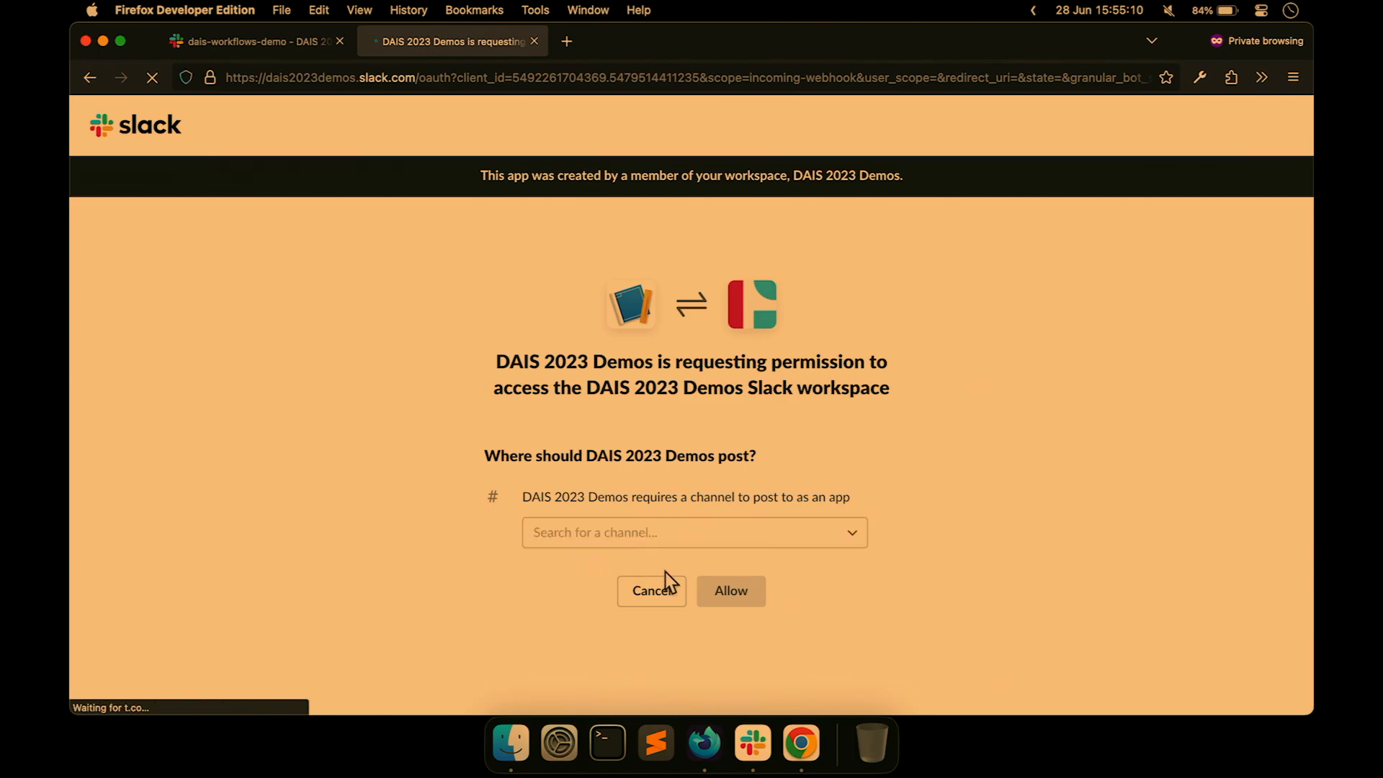
left_click(692, 545)
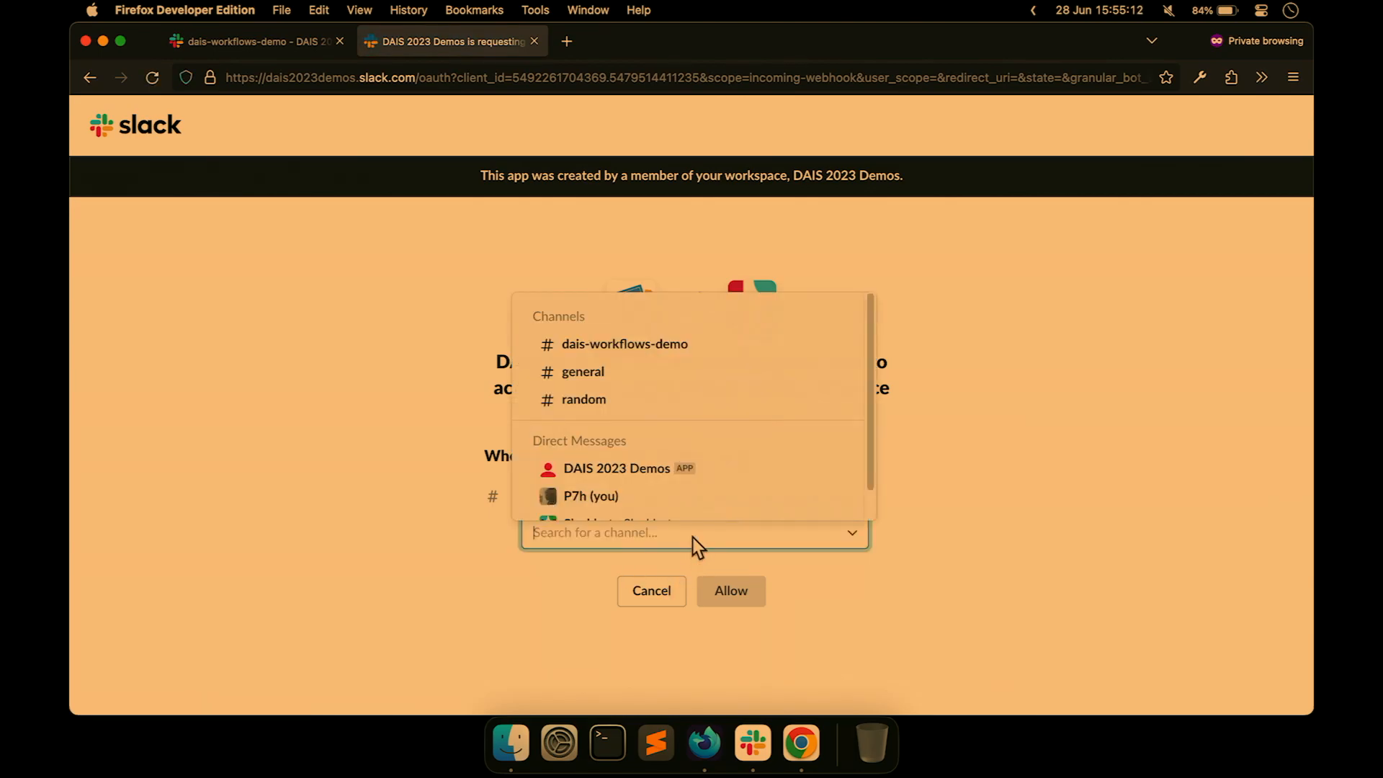
left_click(678, 351)
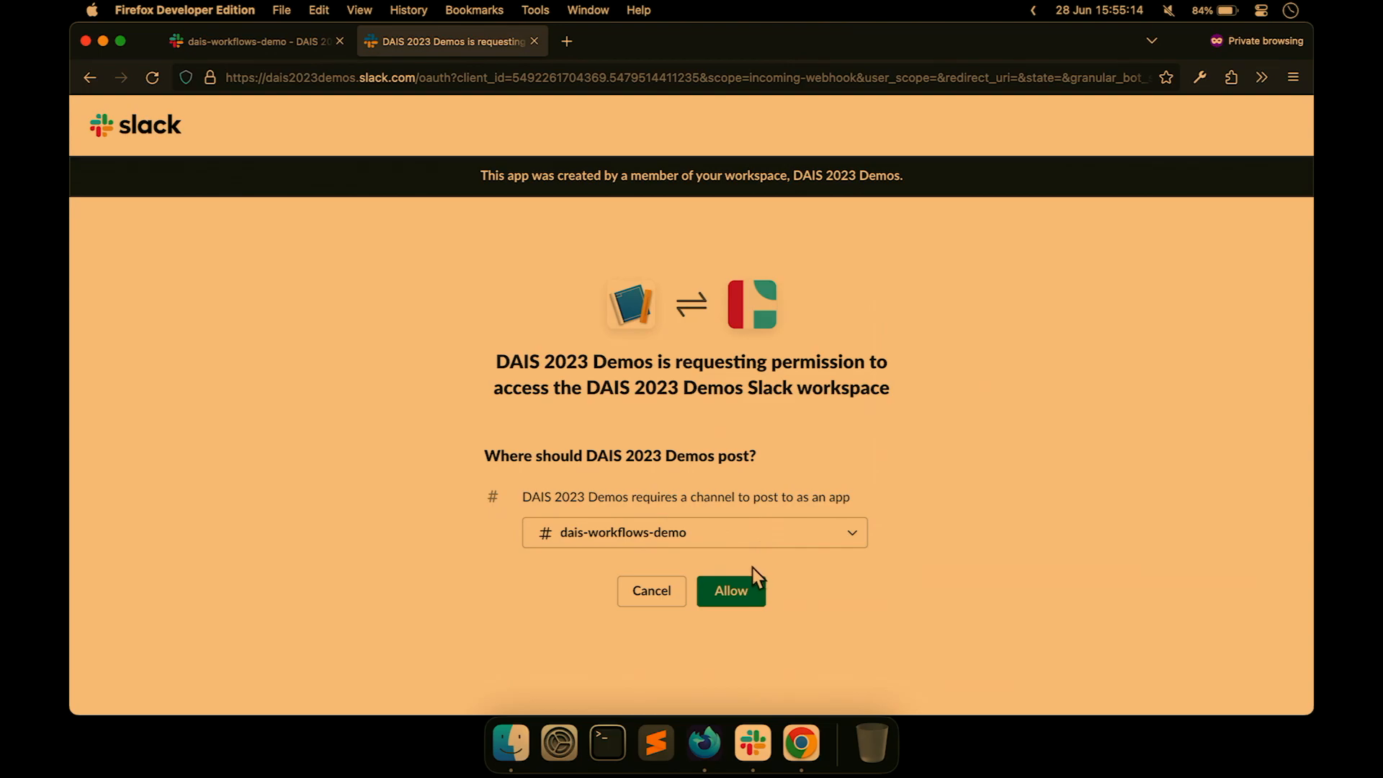
left_click(732, 595)
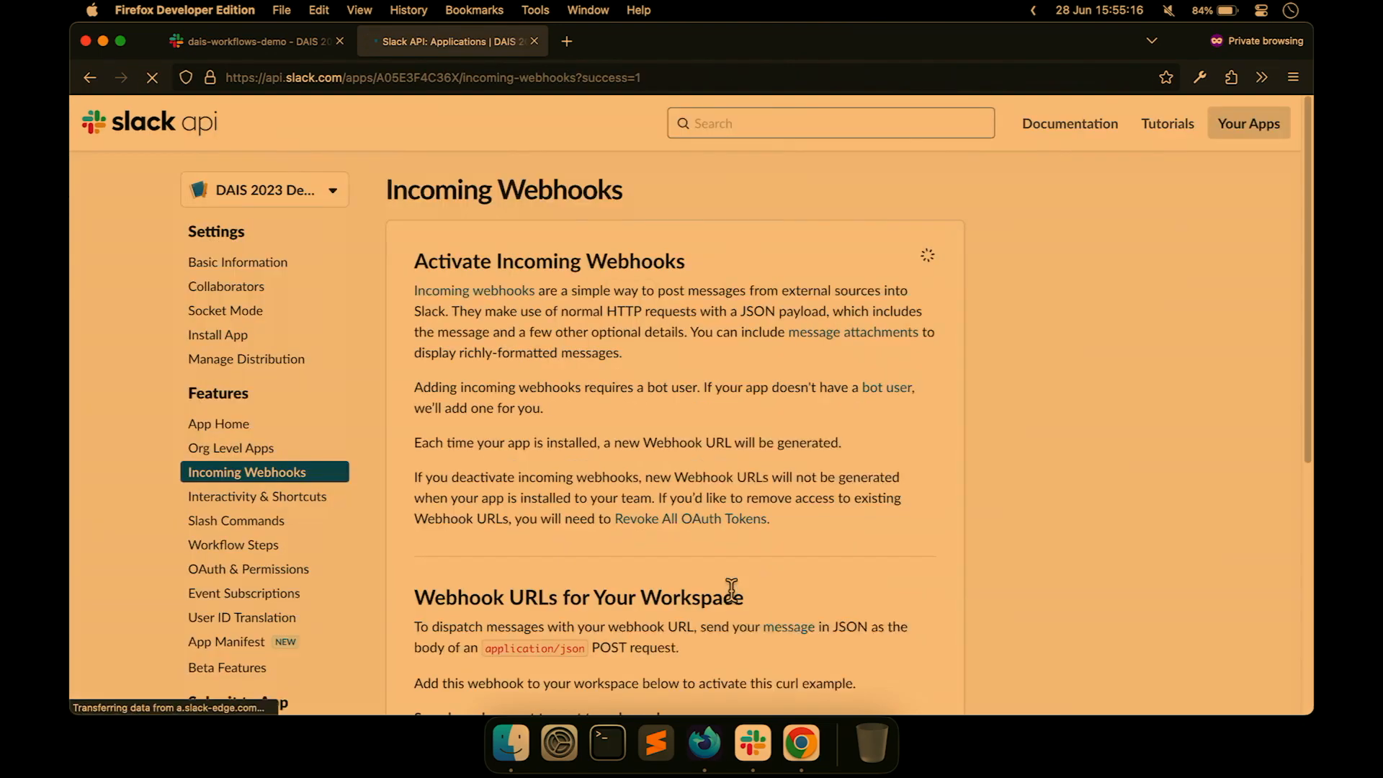
scroll(731, 590, "down", 10)
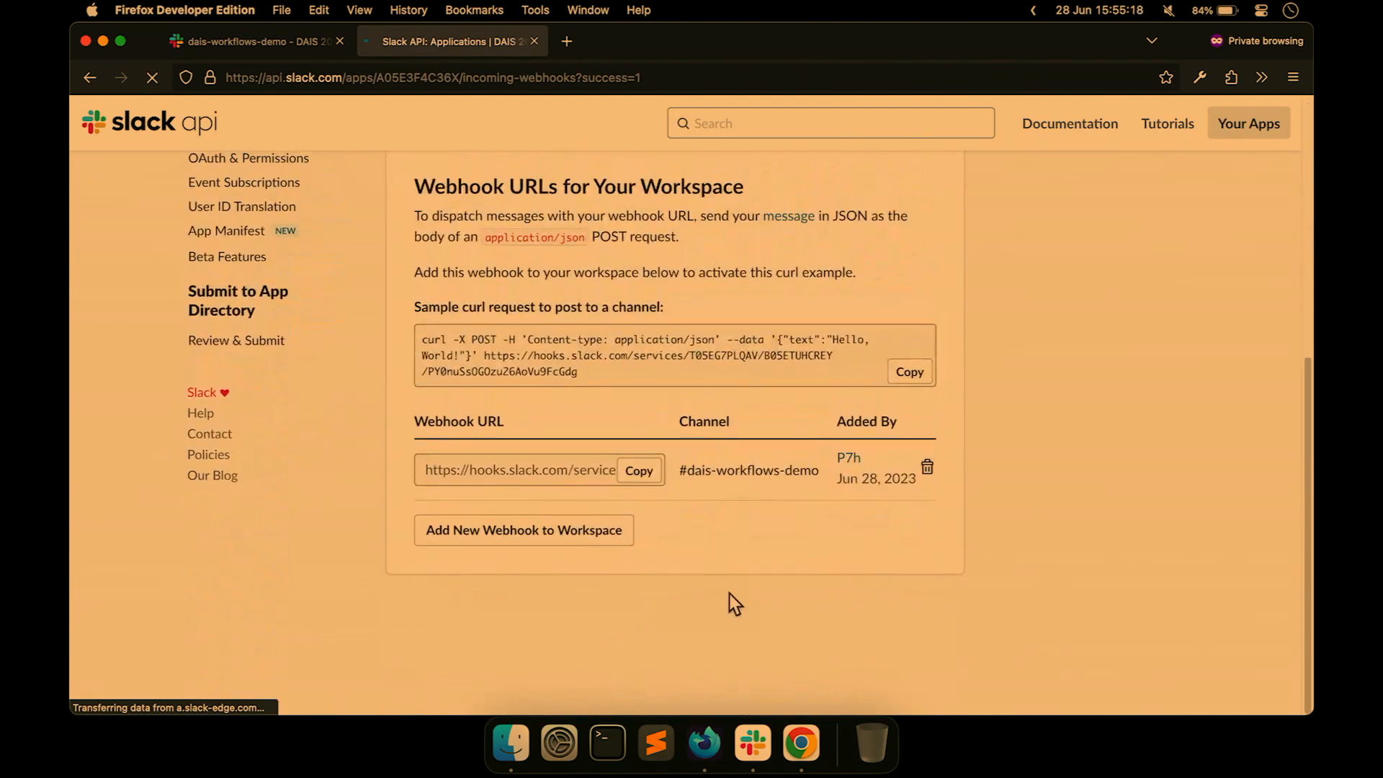
left_click(652, 490)
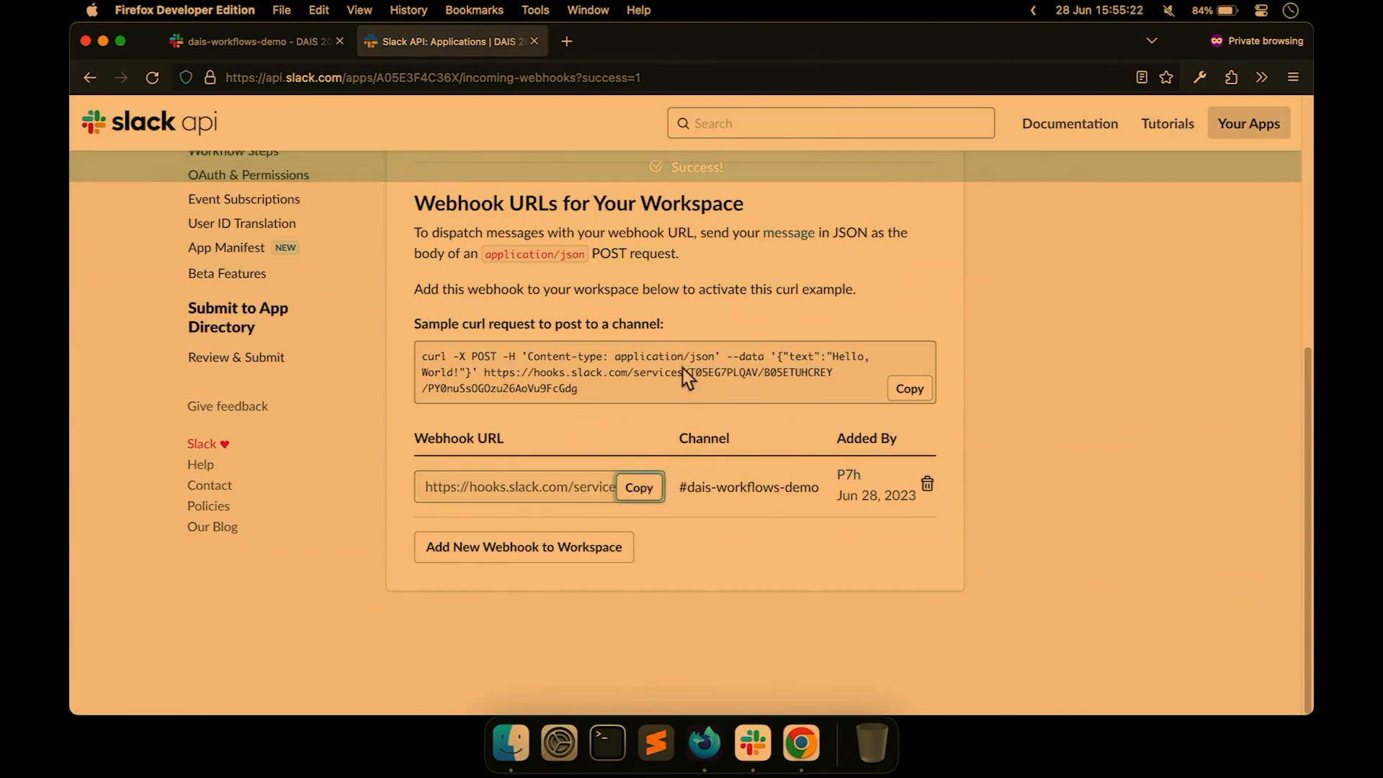
Paste the webhook URL into the Databricks destination form and create P7h-DAIS-Demos.
key("super+Tab")
key("Tab")
key("super+v")
left_click(913, 530)
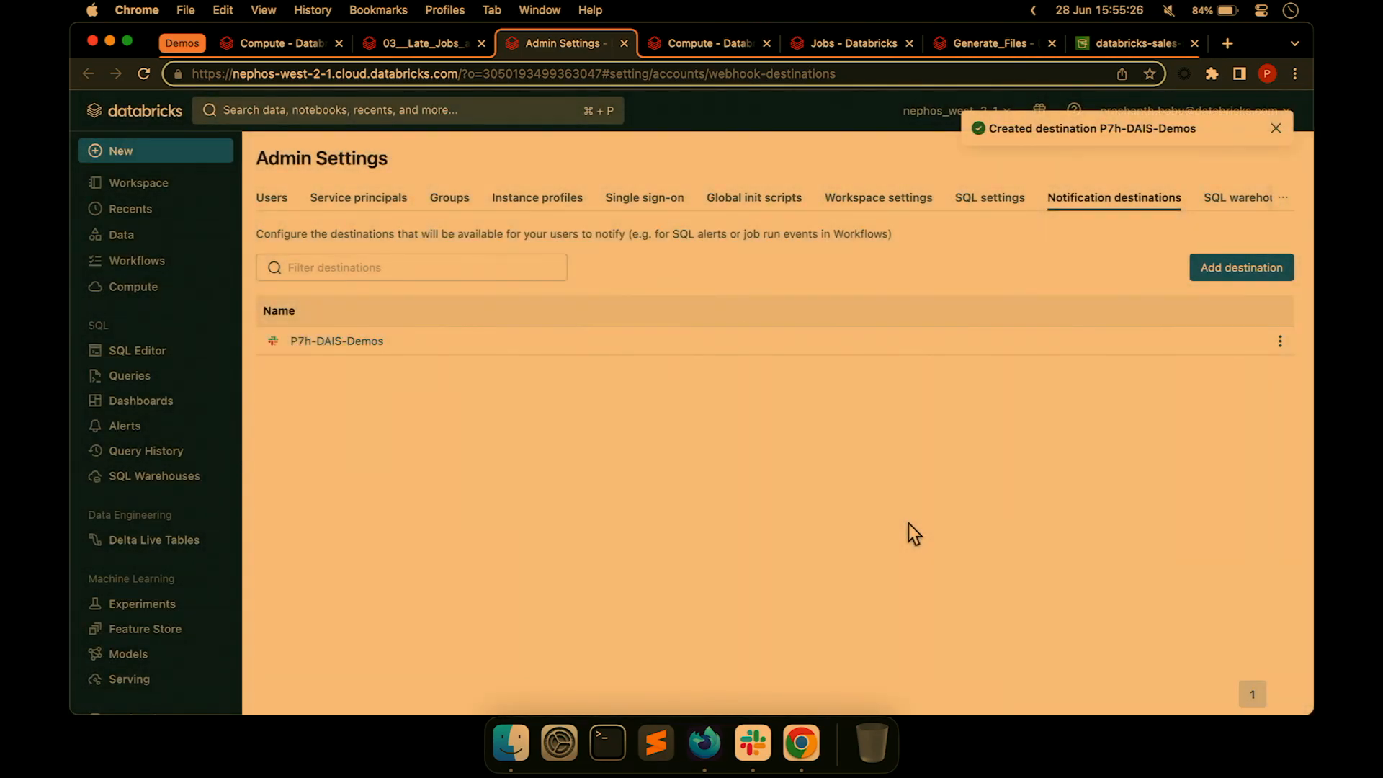
Add P7h-DAIS-Demos to the job's notifications for run start, success and duration warning.
left_click(464, 45)
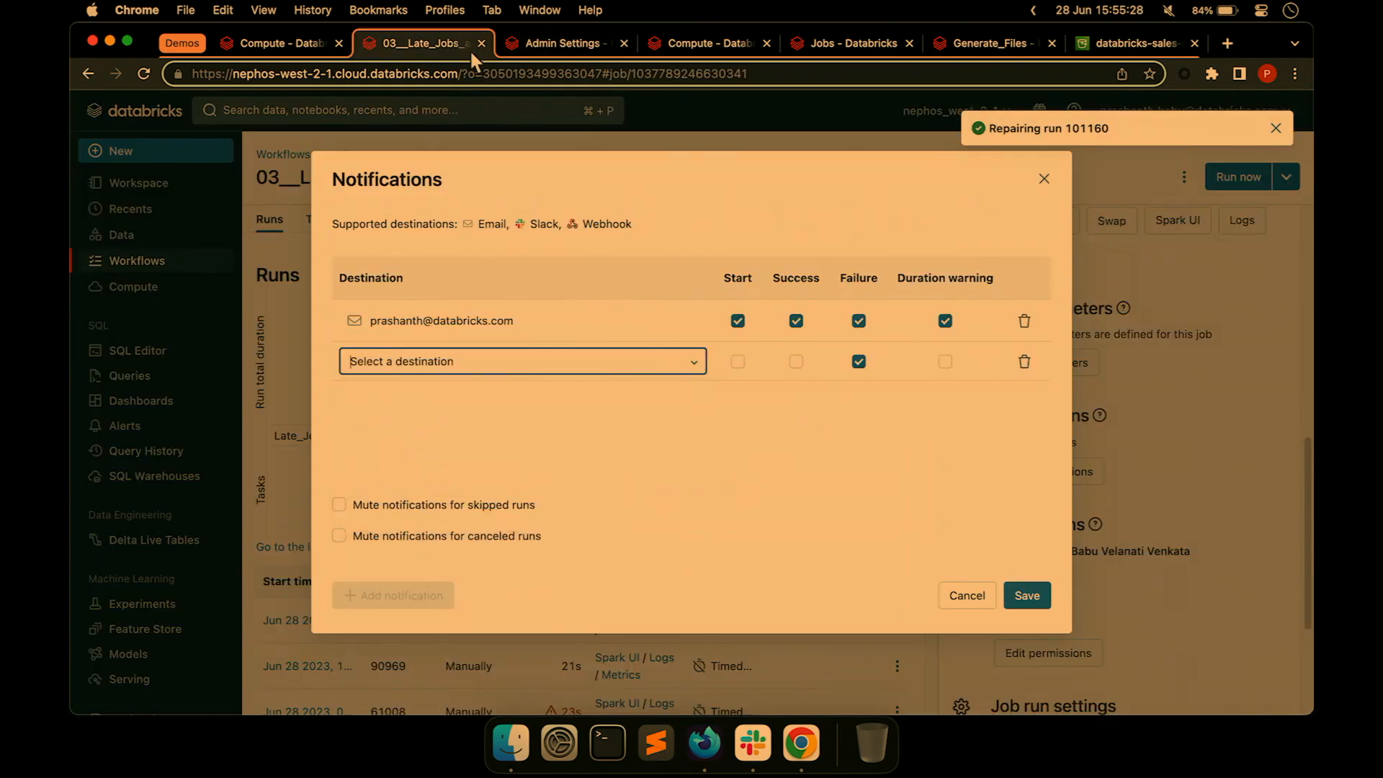
left_click(594, 361)
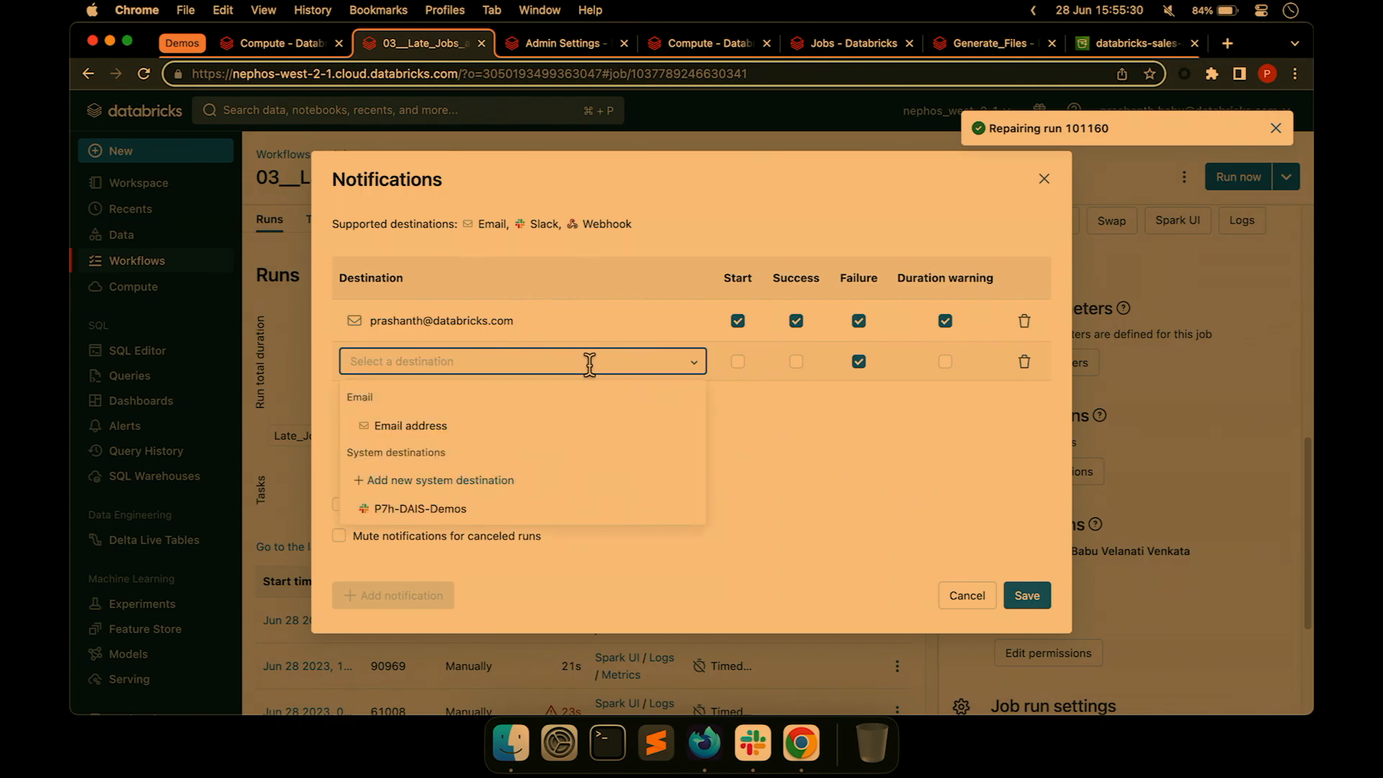
left_click(520, 513)
left_click(945, 363)
left_click(795, 363)
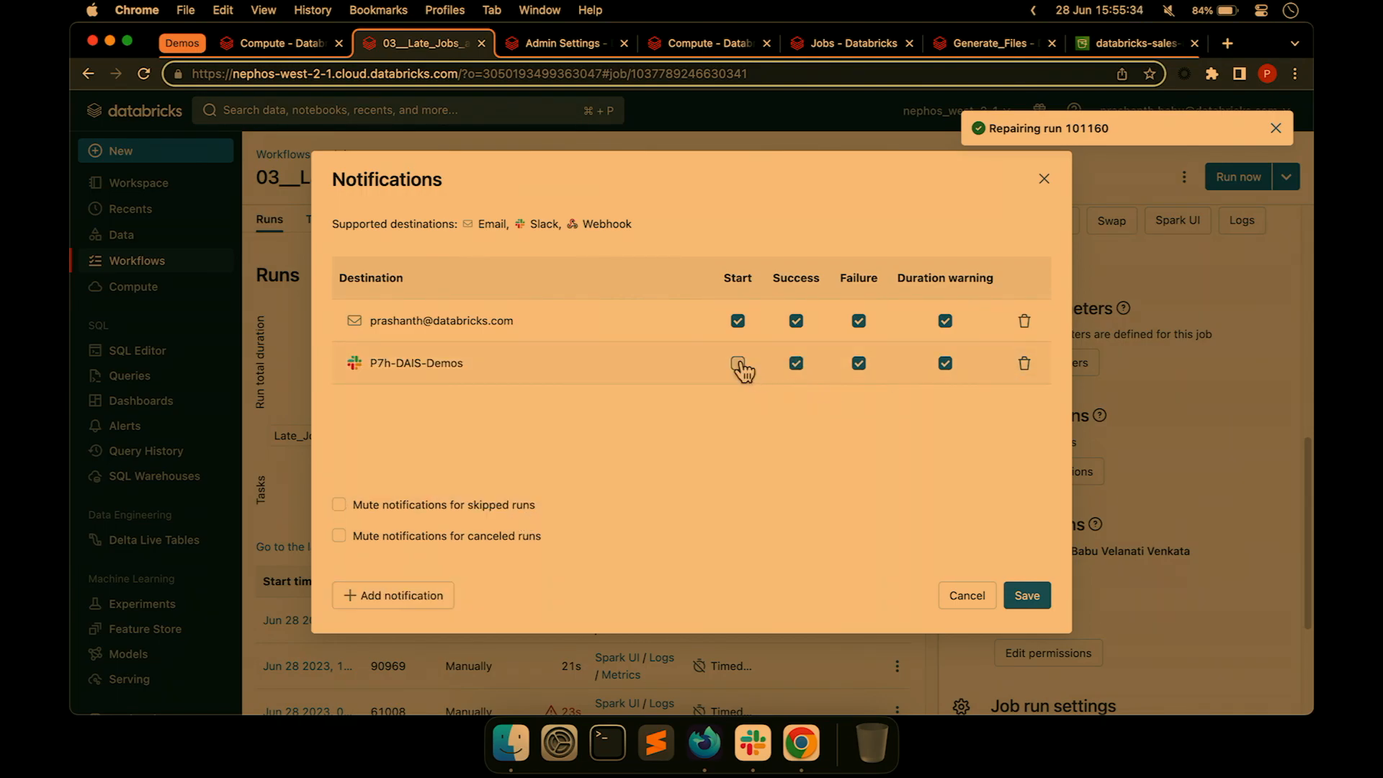
left_click(738, 363)
scroll(1205, 555, "down", 5)
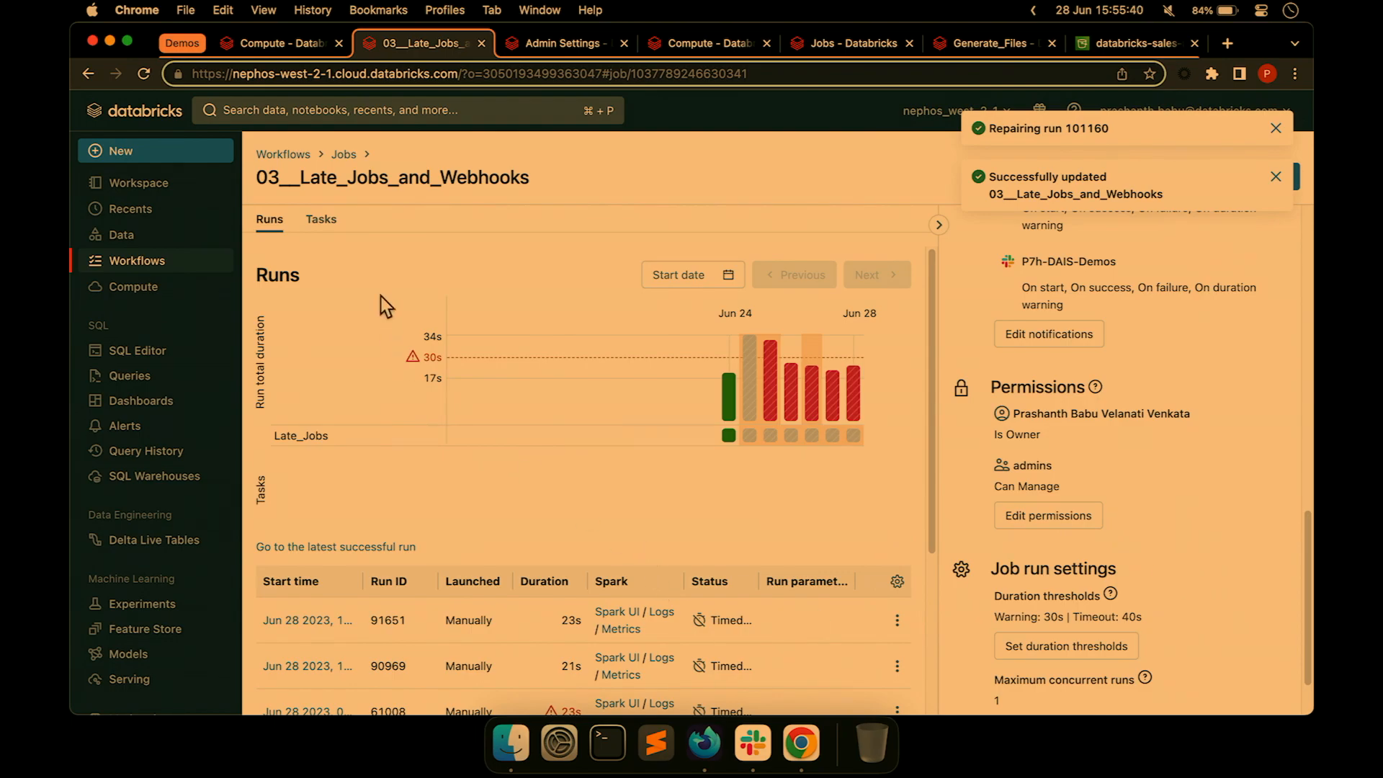
Review the Late_Jobs task's duration warning threshold in the job's tasks.
left_click(322, 219)
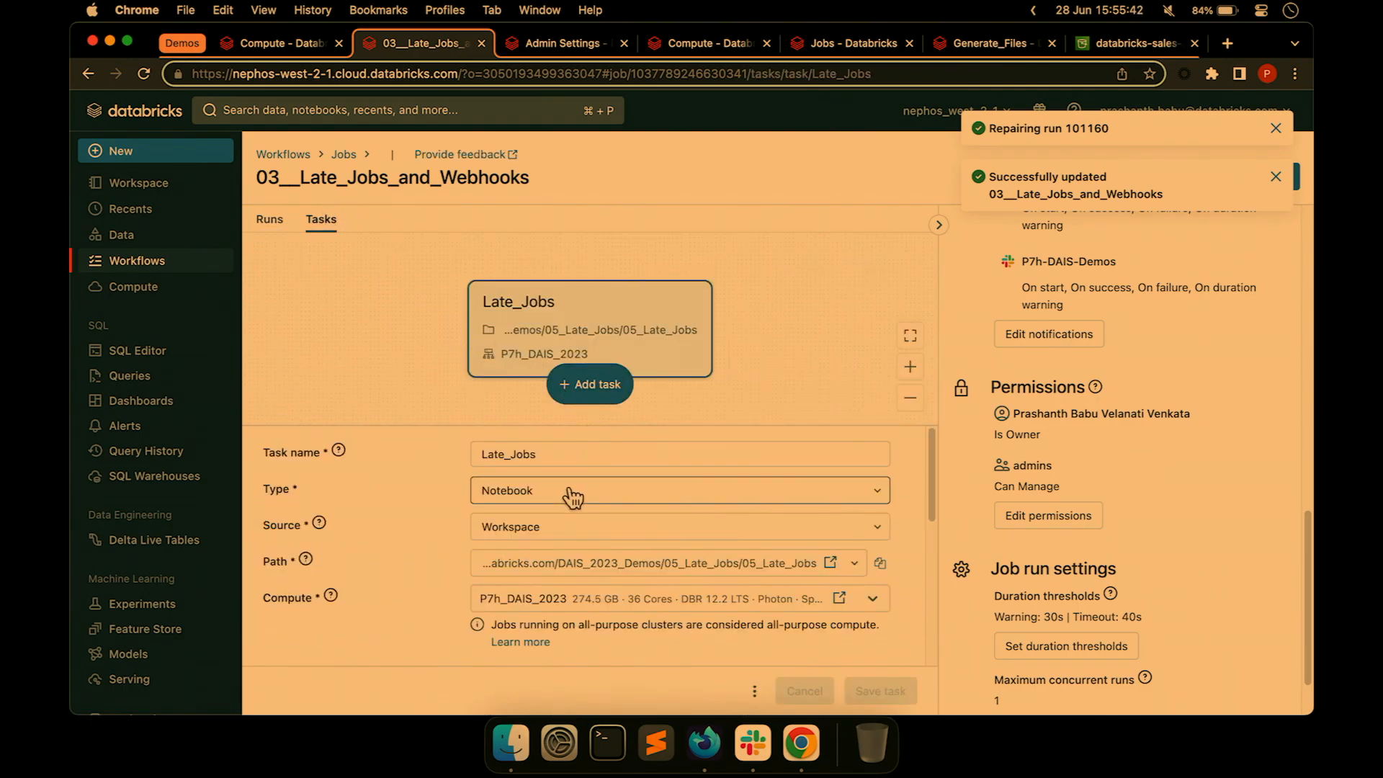
scroll(571, 495, "down", 5)
scroll(592, 630, "down", 3)
left_click(554, 634)
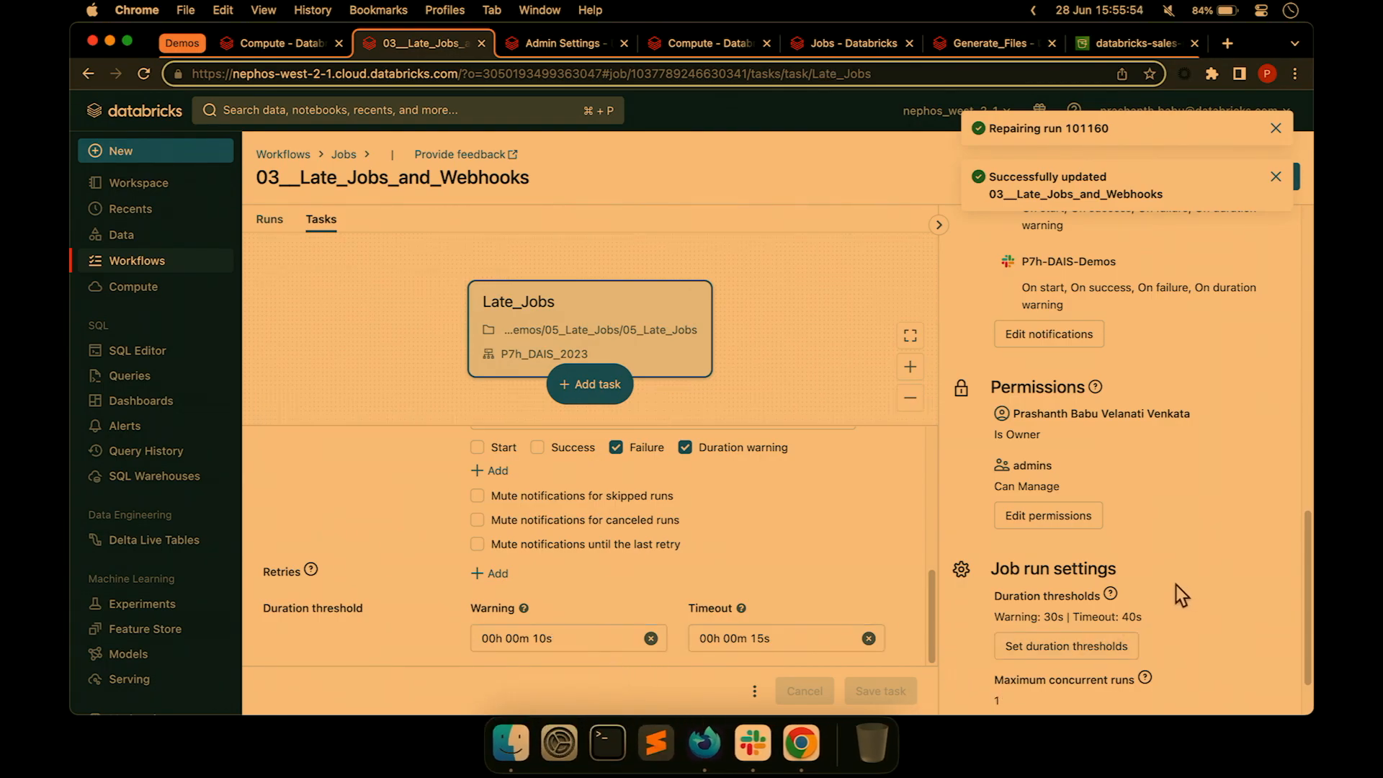
scroll(1177, 595, "down", 2)
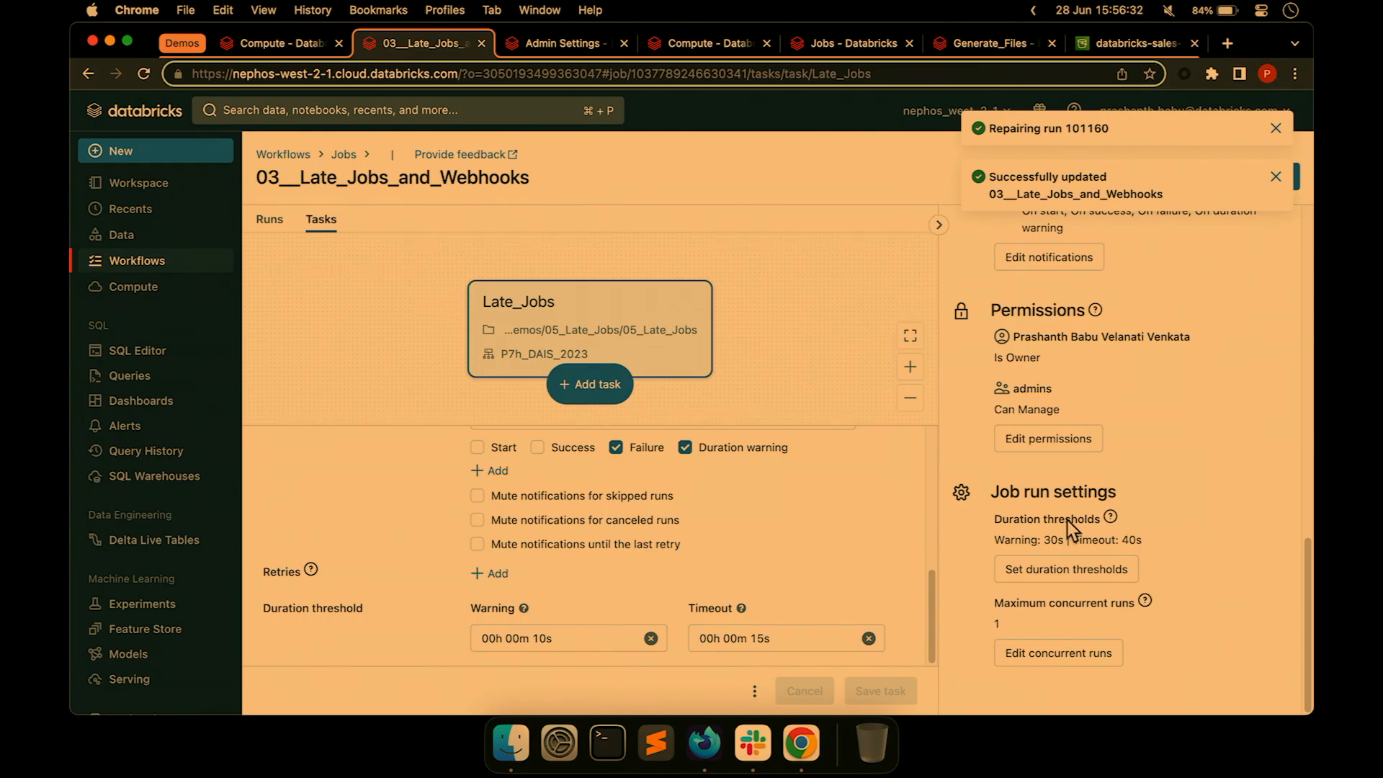
Dismiss the notices, trigger a new run with Run now, and check the runs list.
left_click(1276, 176)
left_click(1276, 128)
left_click(1241, 179)
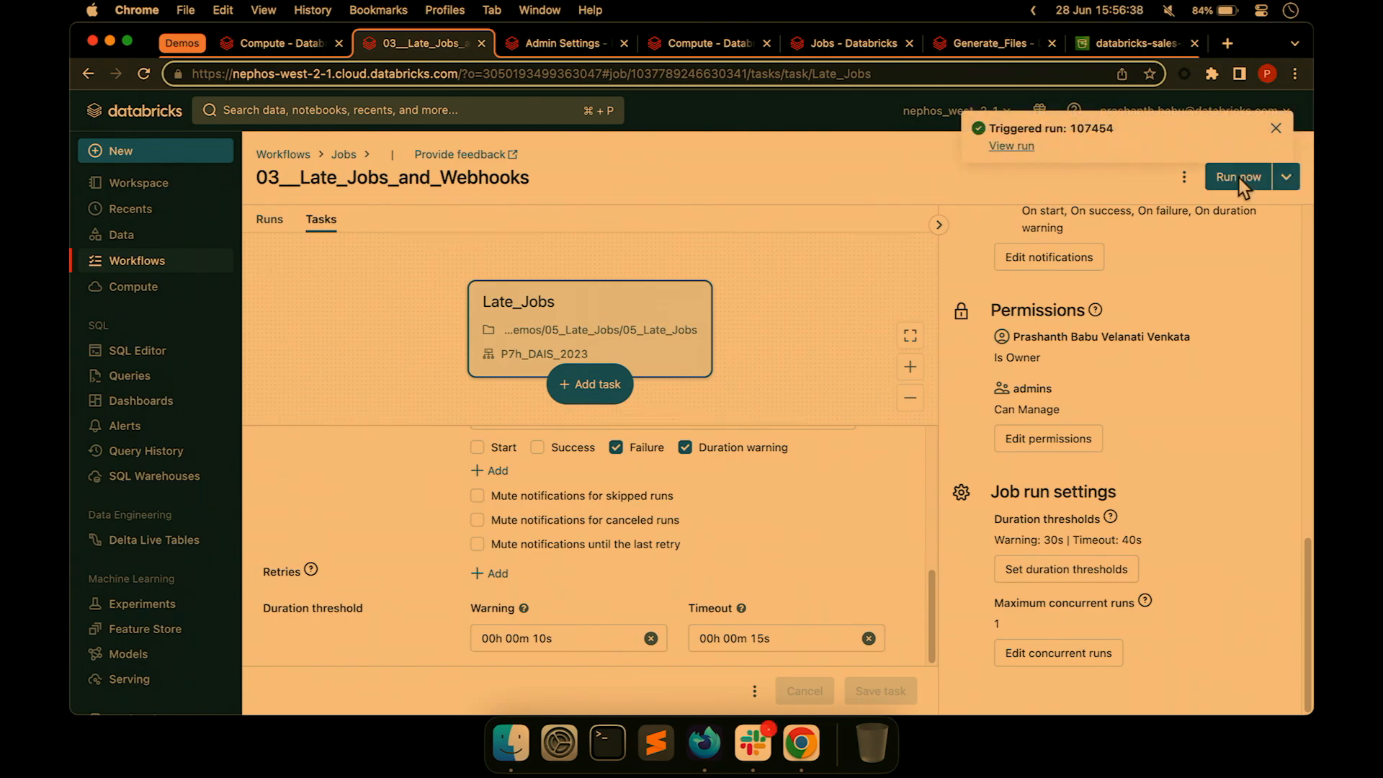
left_click(271, 220)
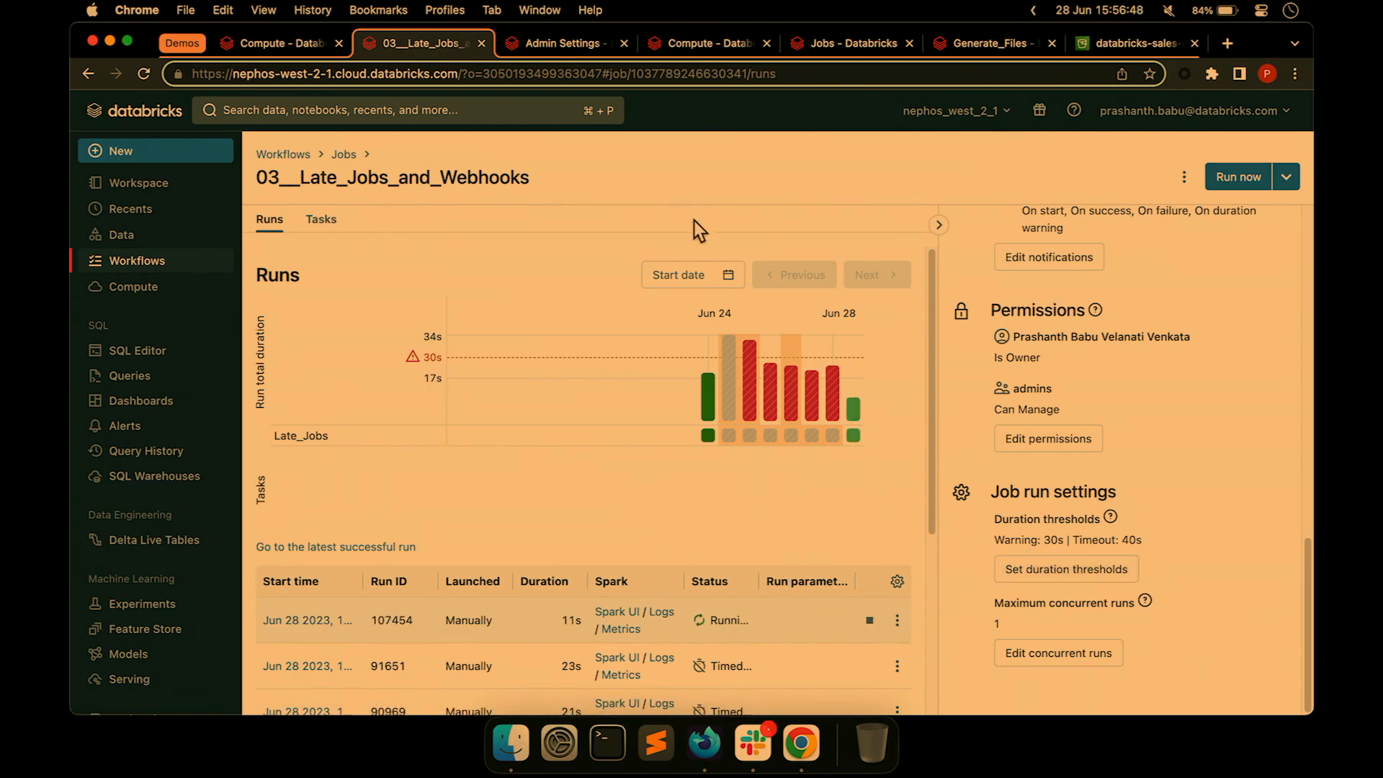
left_click(771, 735)
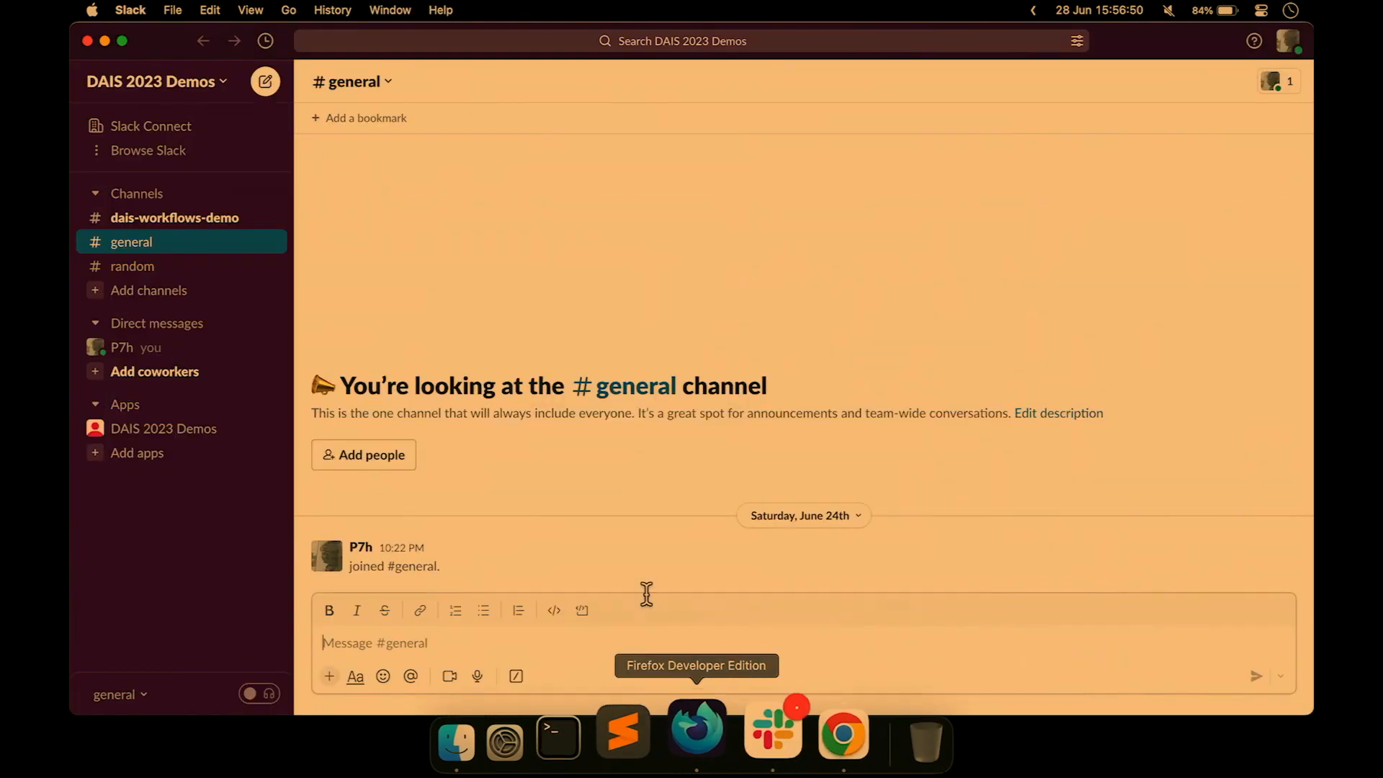
Check #dais-workflows-demo for the run-started and run-failed alerts, then return to Databricks.
left_click(172, 219)
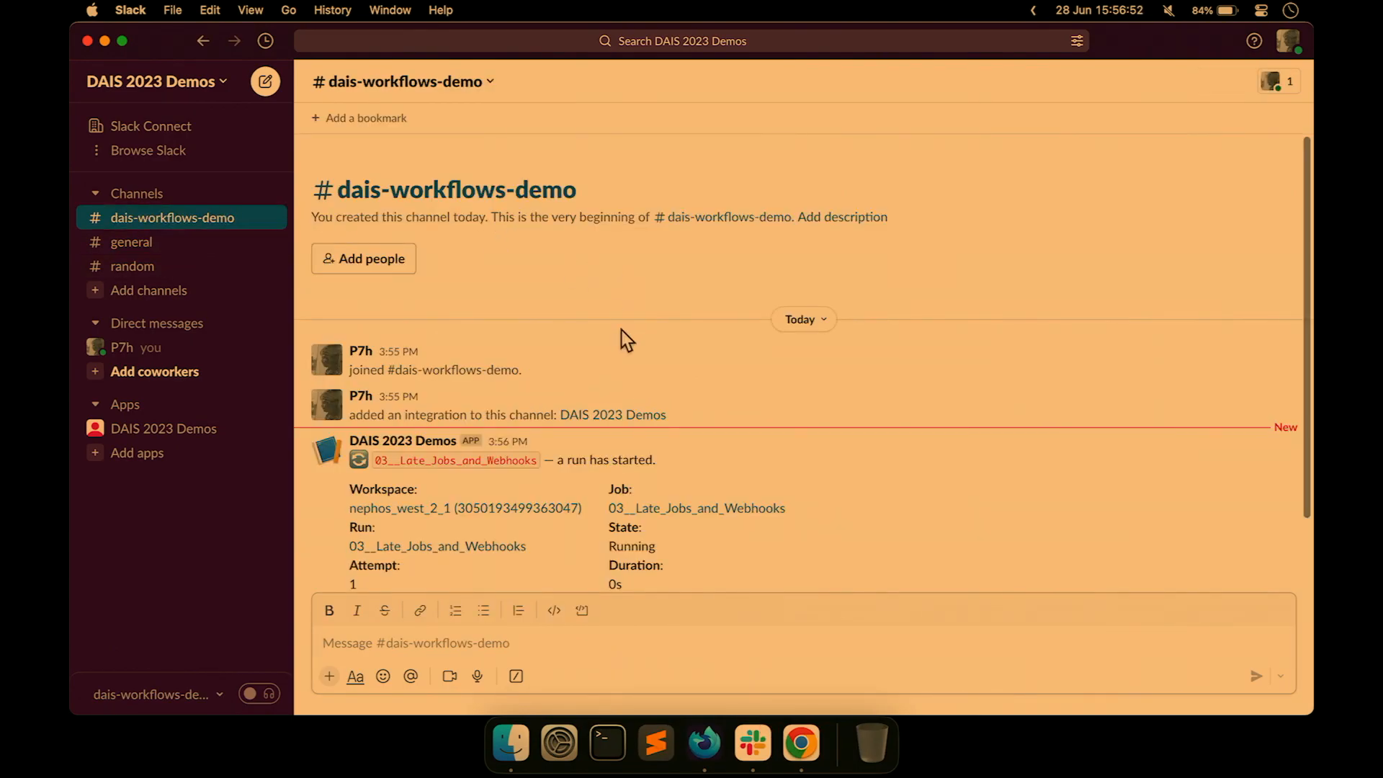
scroll(716, 451, "down", 2)
left_click(559, 323)
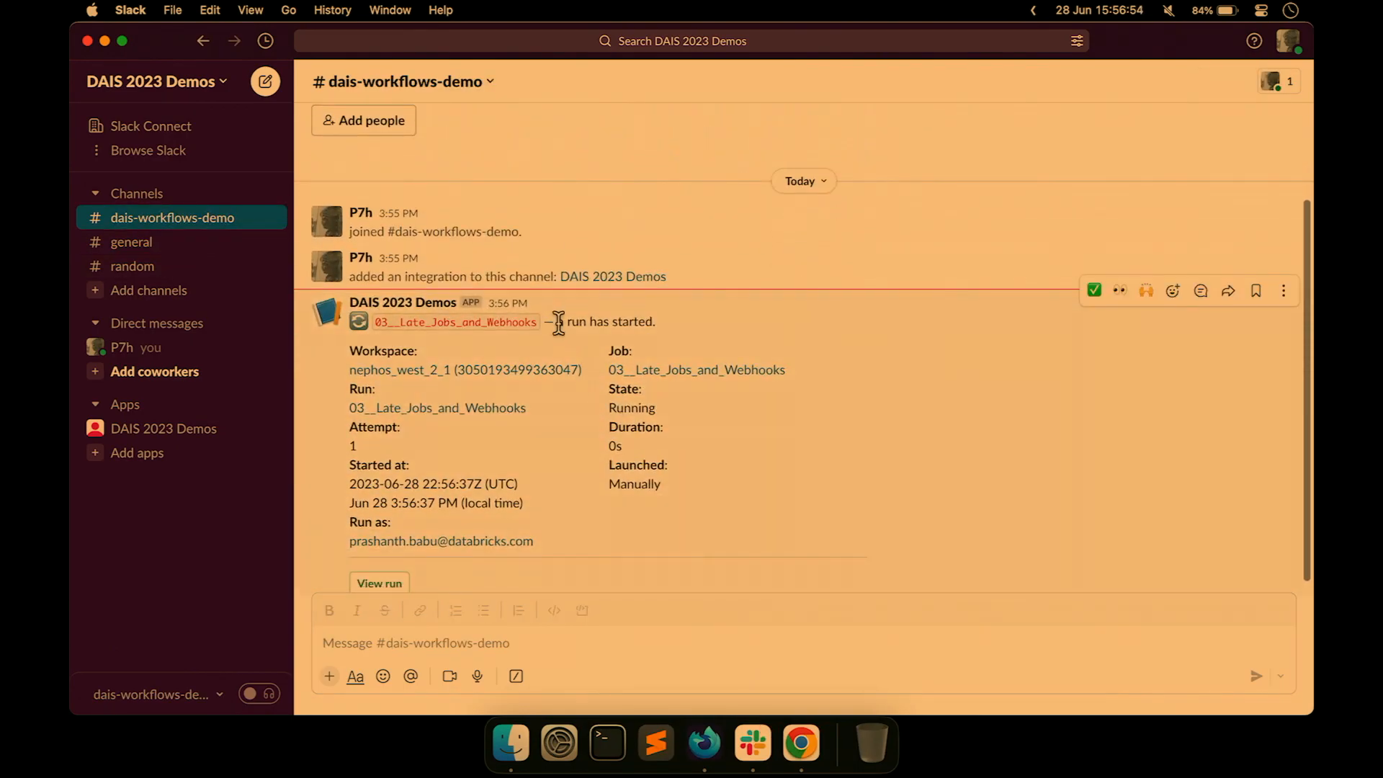
triple_click(559, 322)
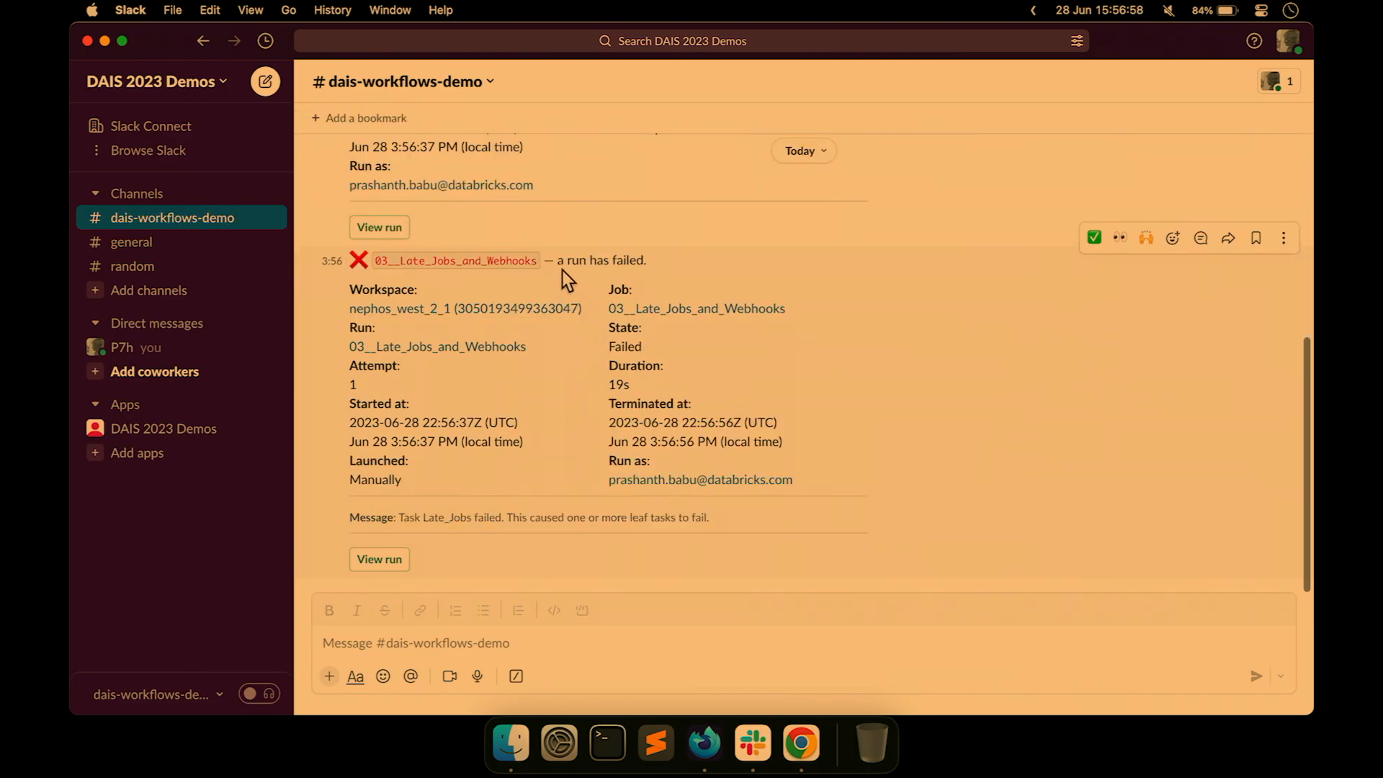
left_click(801, 742)
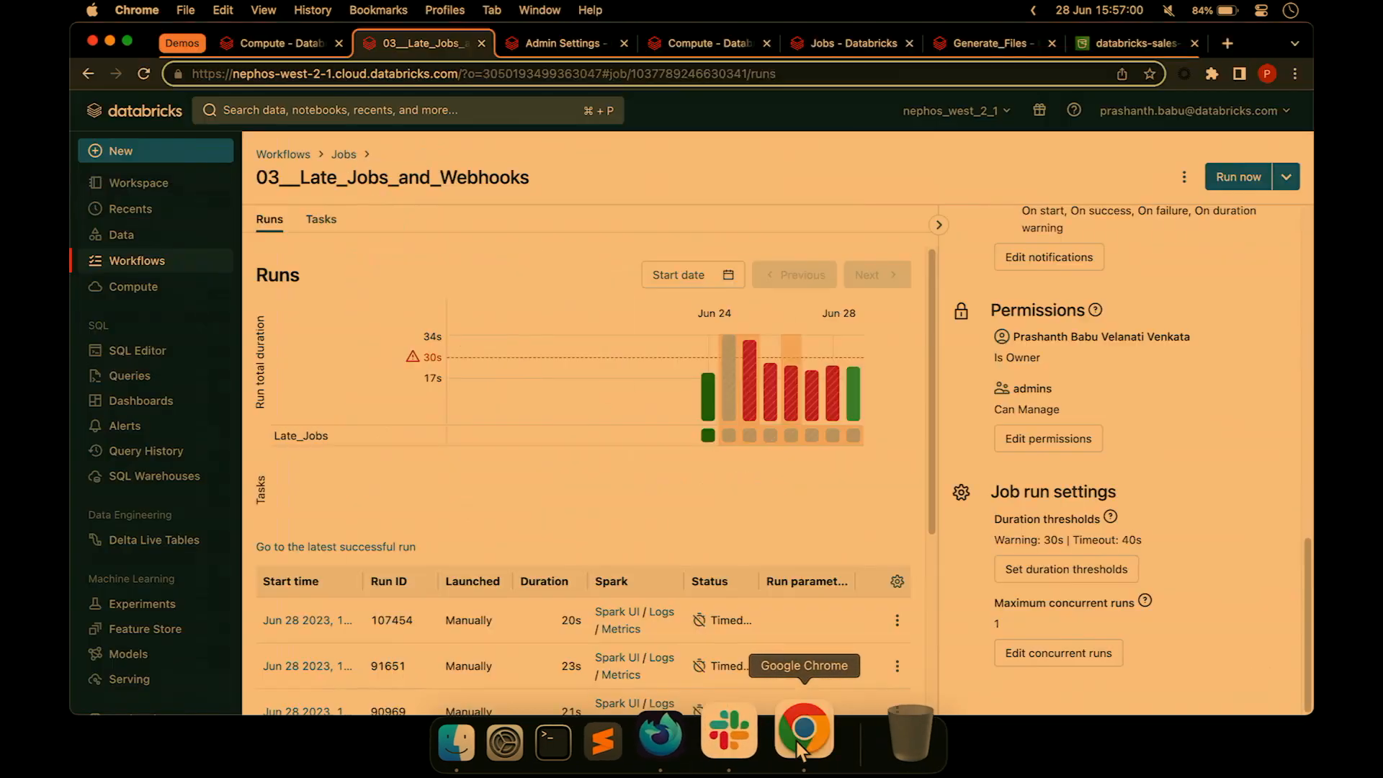
Open Gmail in a new tab from the DAIS bookmarks folder.
left_click(1226, 42)
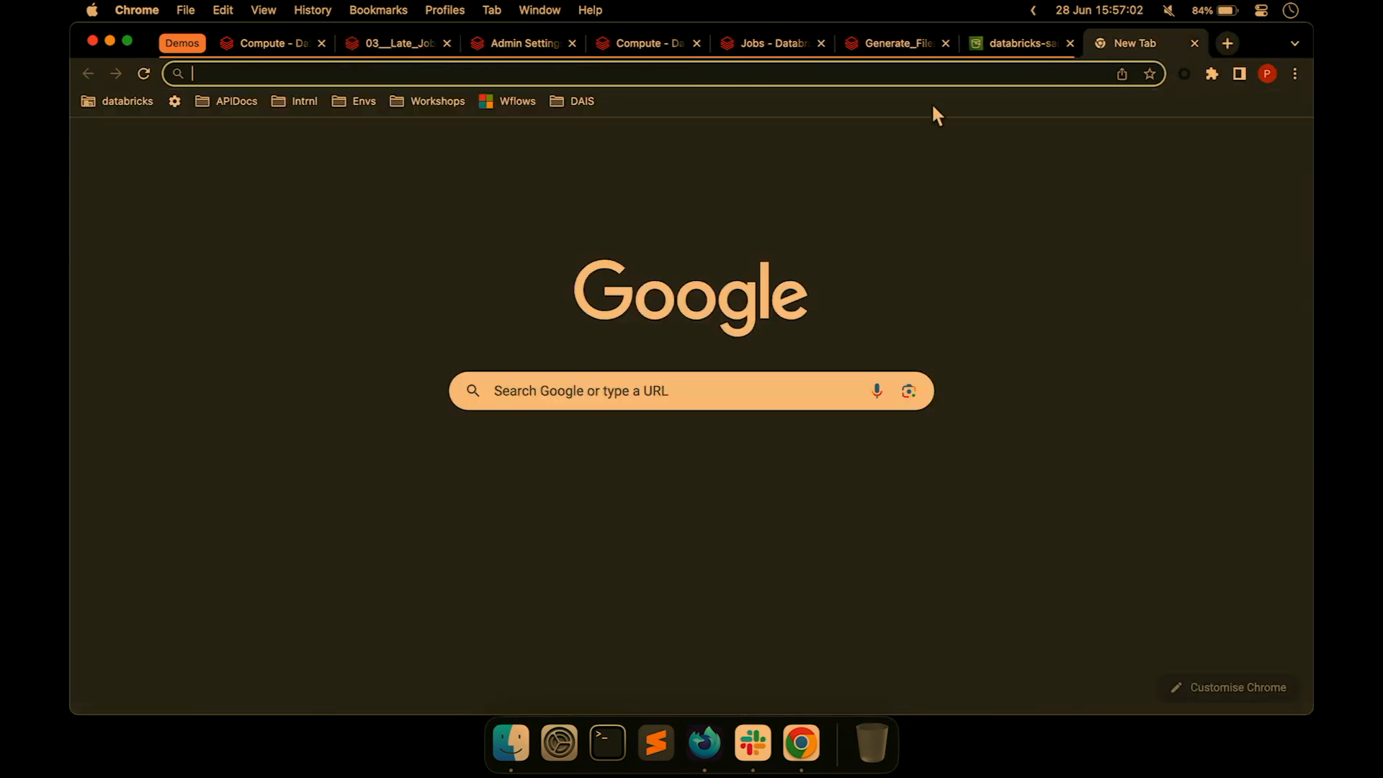
left_click(589, 100)
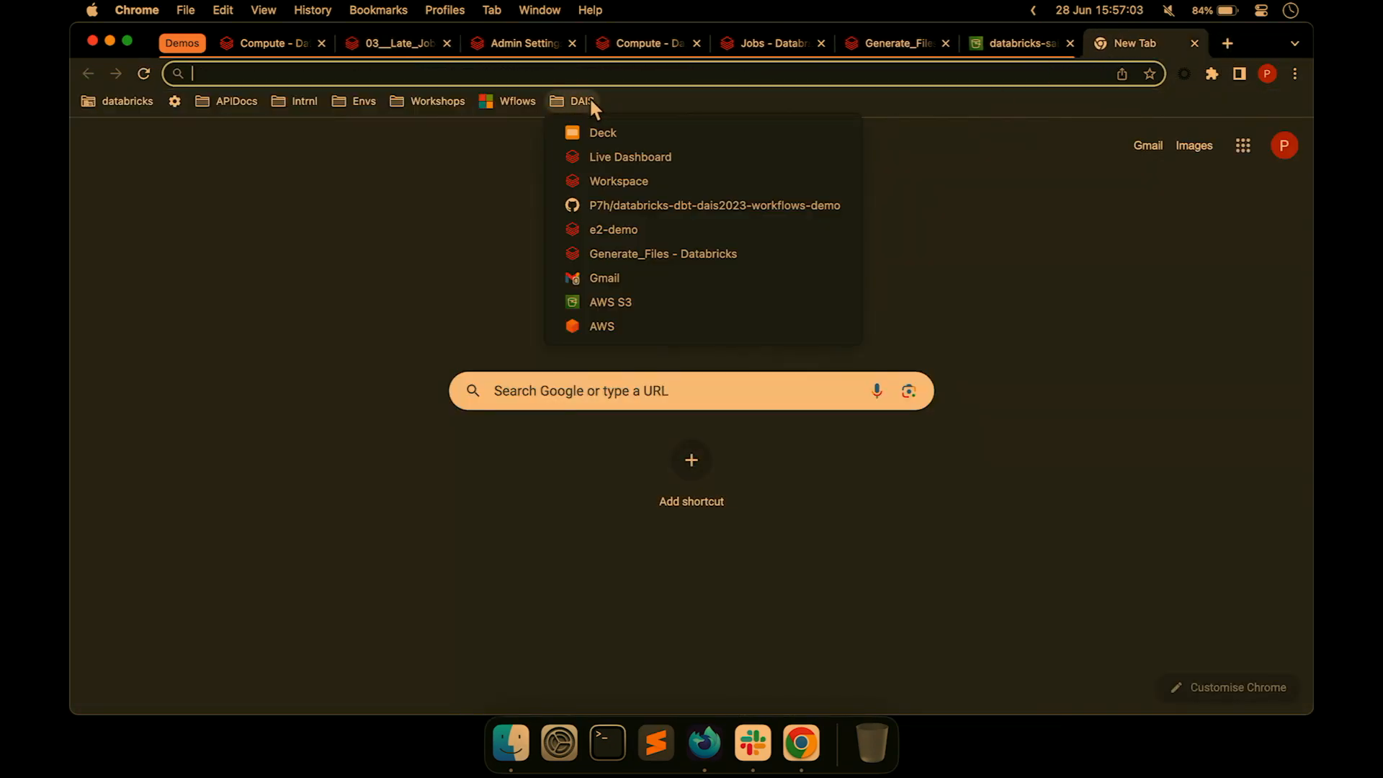
left_click(644, 277)
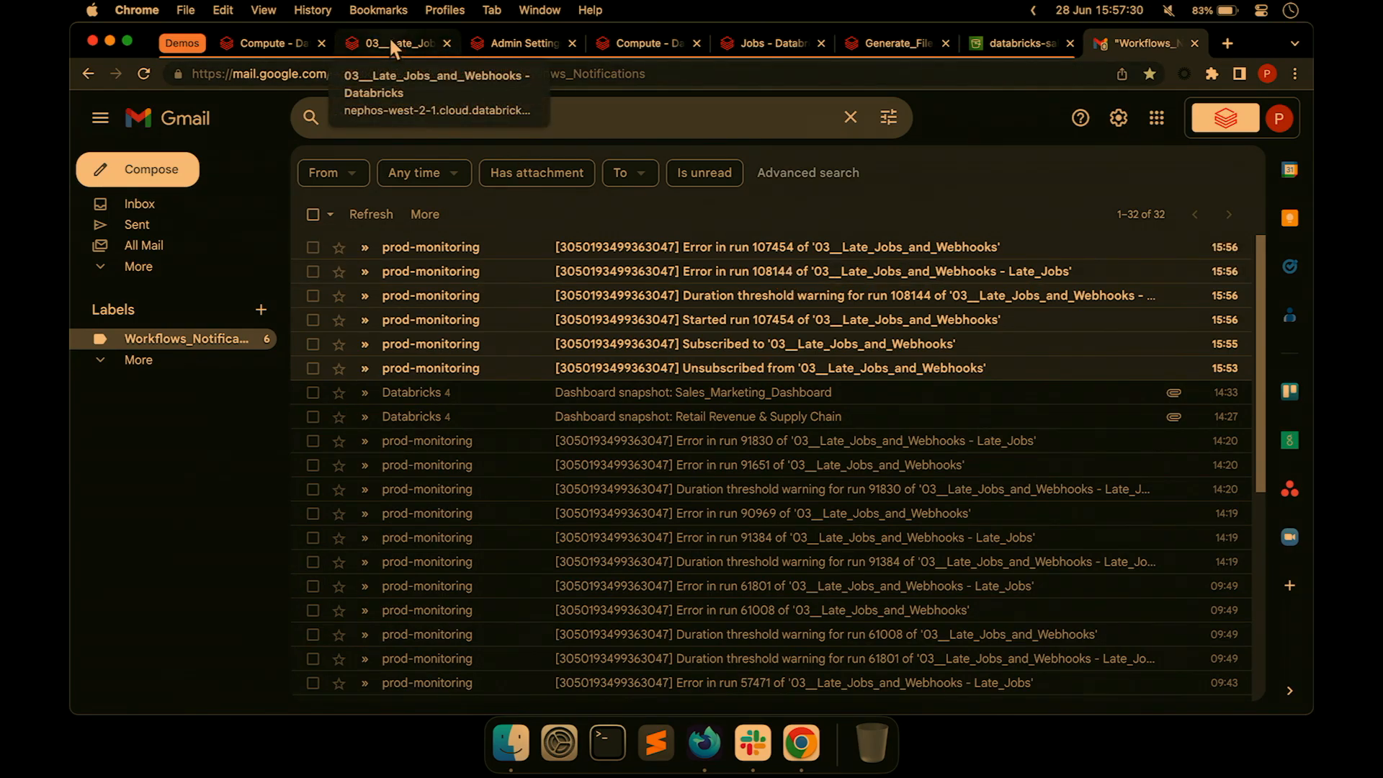
Return to the DAIS_2023 deck and present from slide 24, 'How to create and manage large, reusable Jobs?'.
left_click(530, 12)
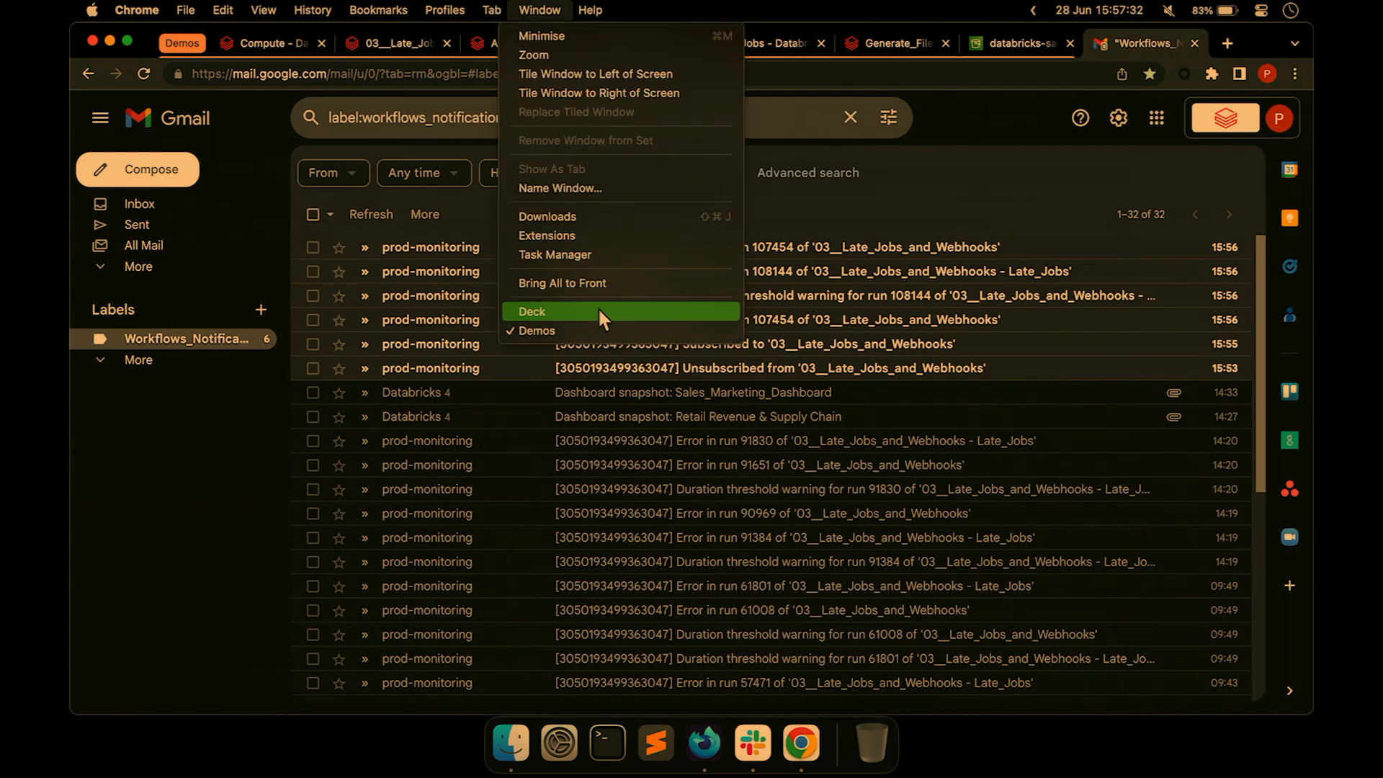
left_click(598, 307)
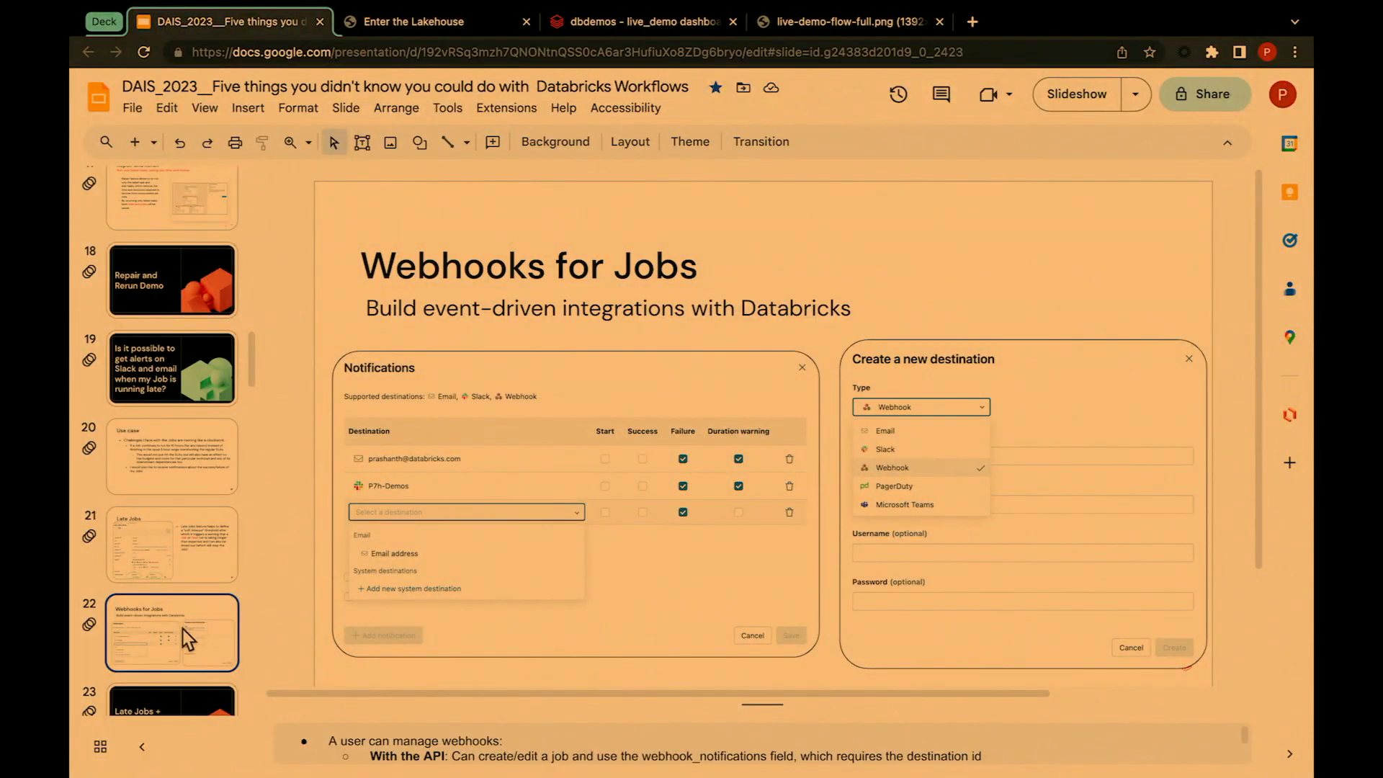
scroll(176, 605, "down", 3)
left_click(148, 547)
left_click(156, 601)
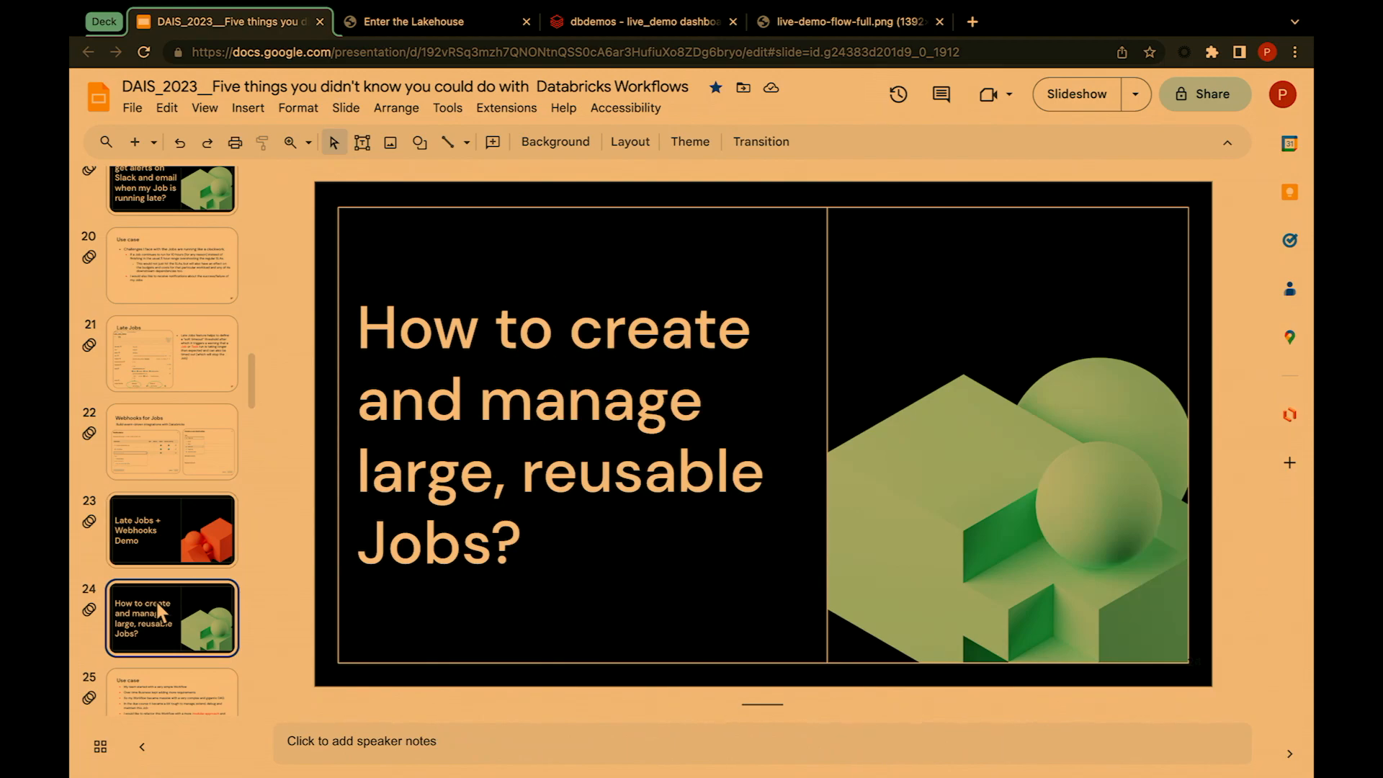
left_click(1054, 103)
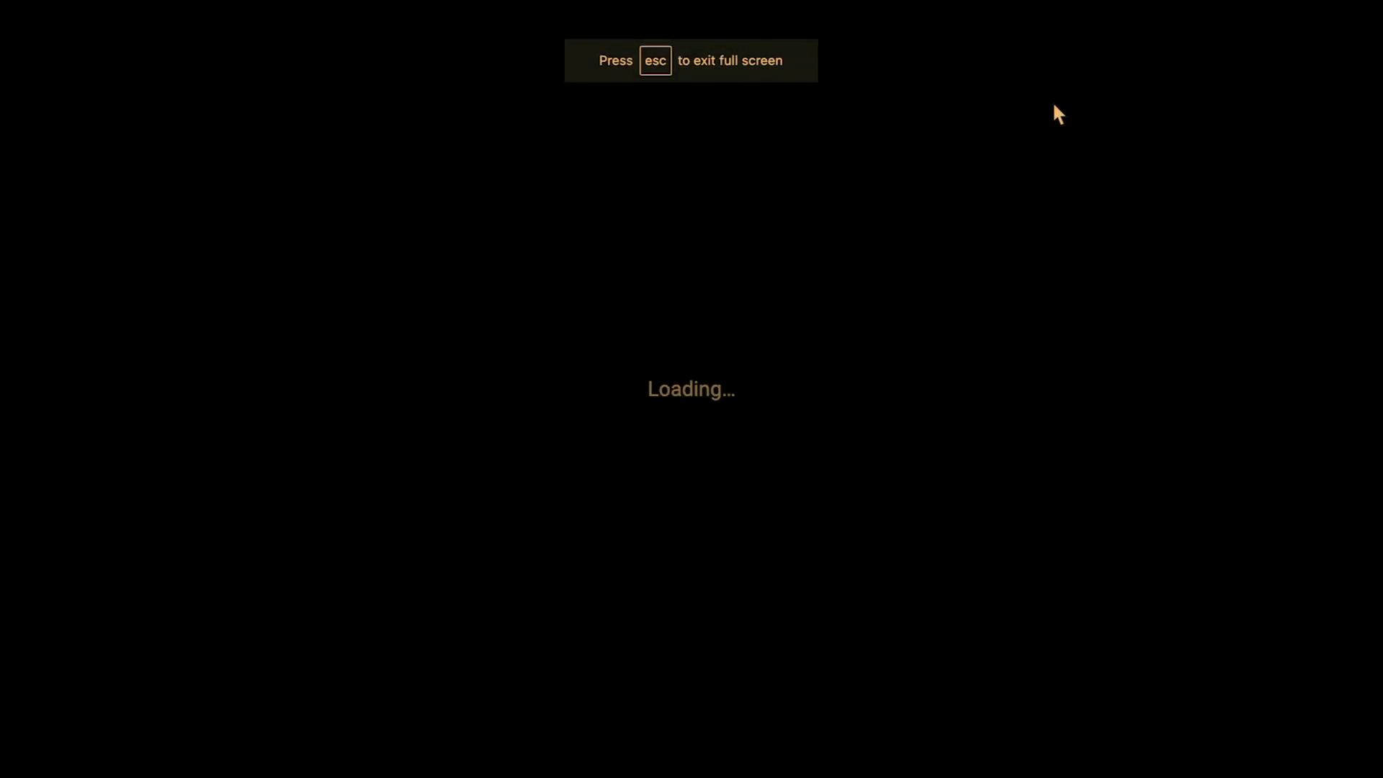
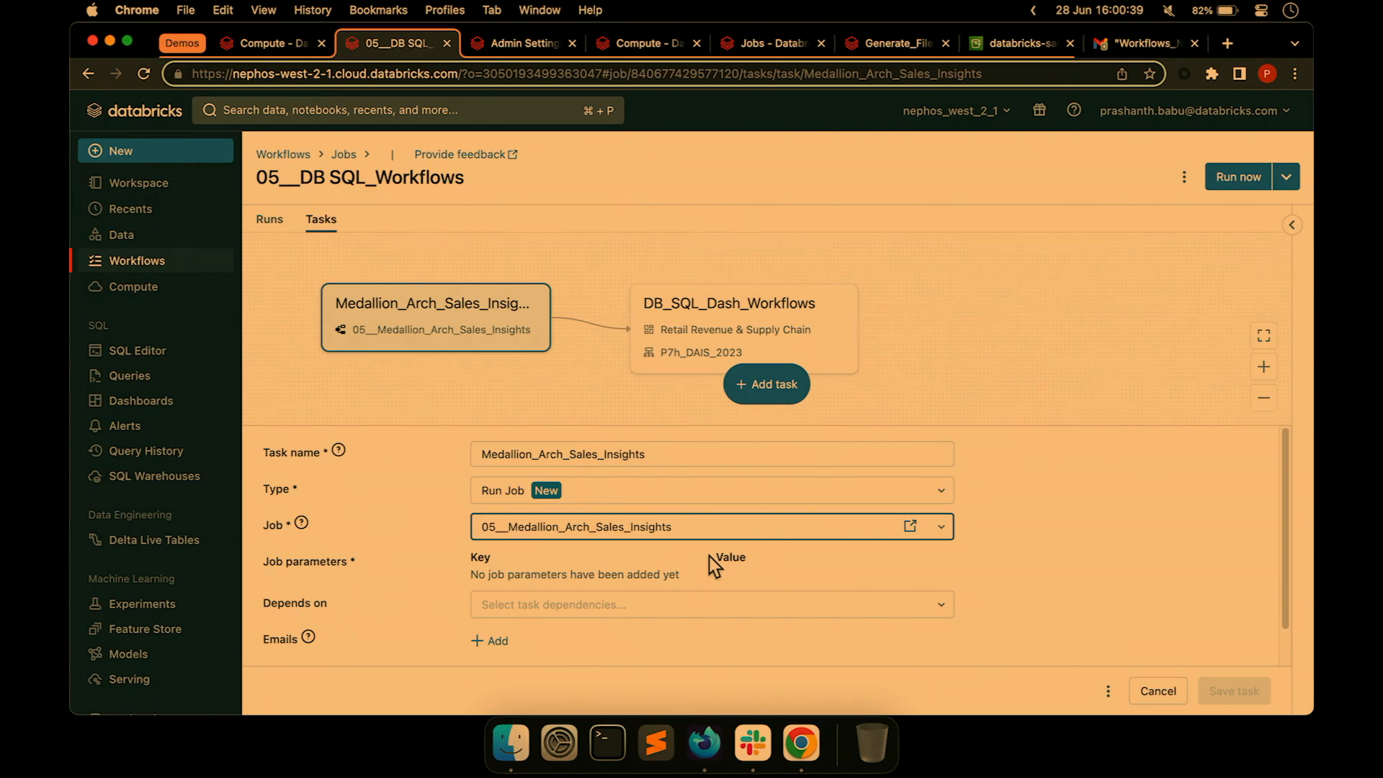
Open the 05__Medallion_Arch_Sales_Insights job in a new tab and fit its bronze-silver-gold task graph to view.
left_click(910, 526)
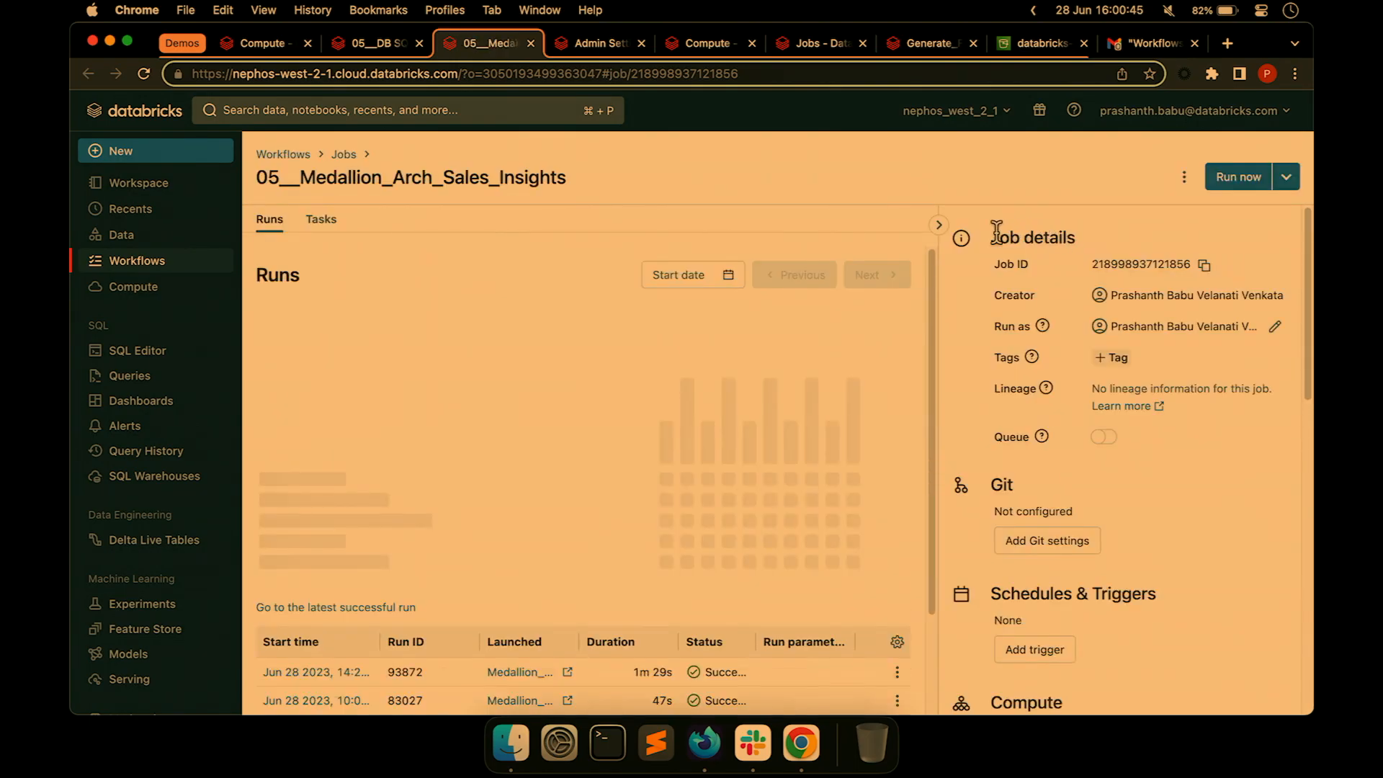
left_click(950, 223)
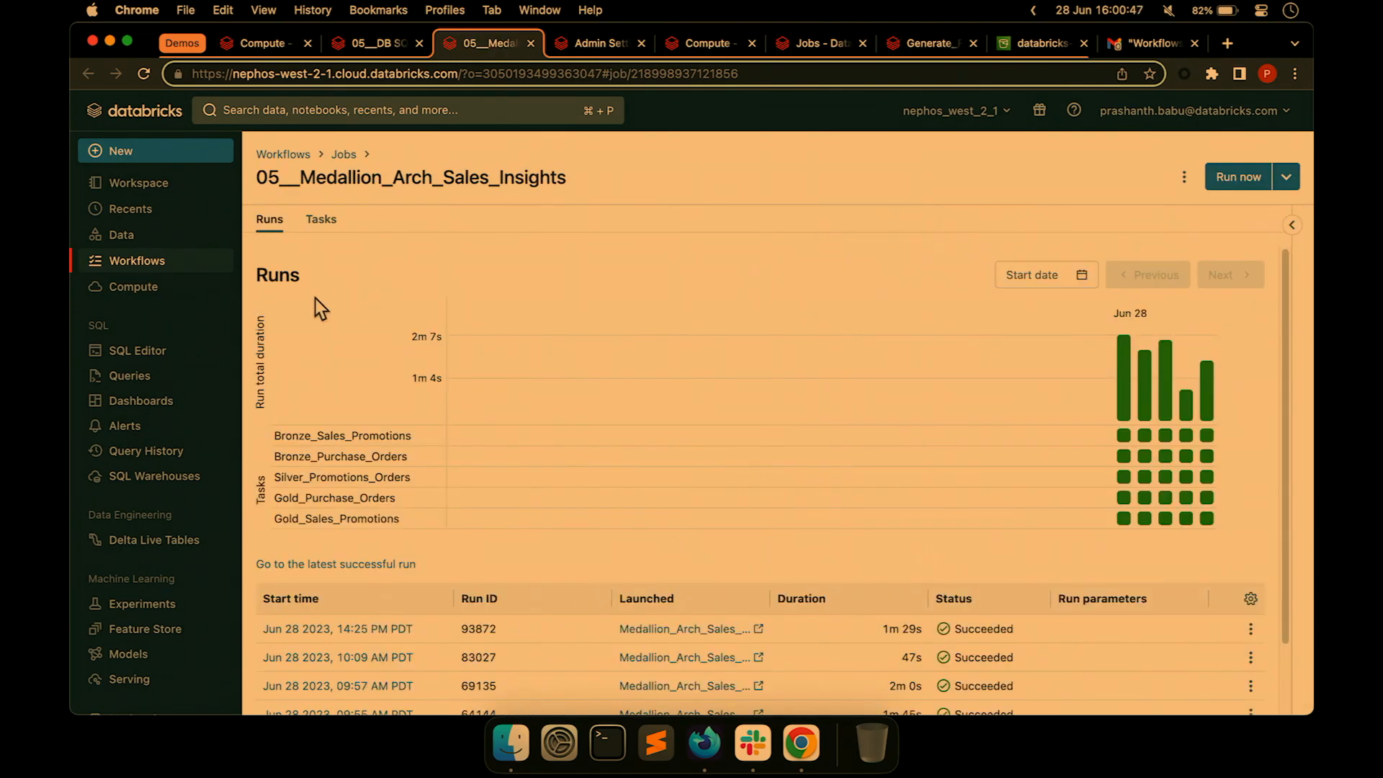
left_click(321, 219)
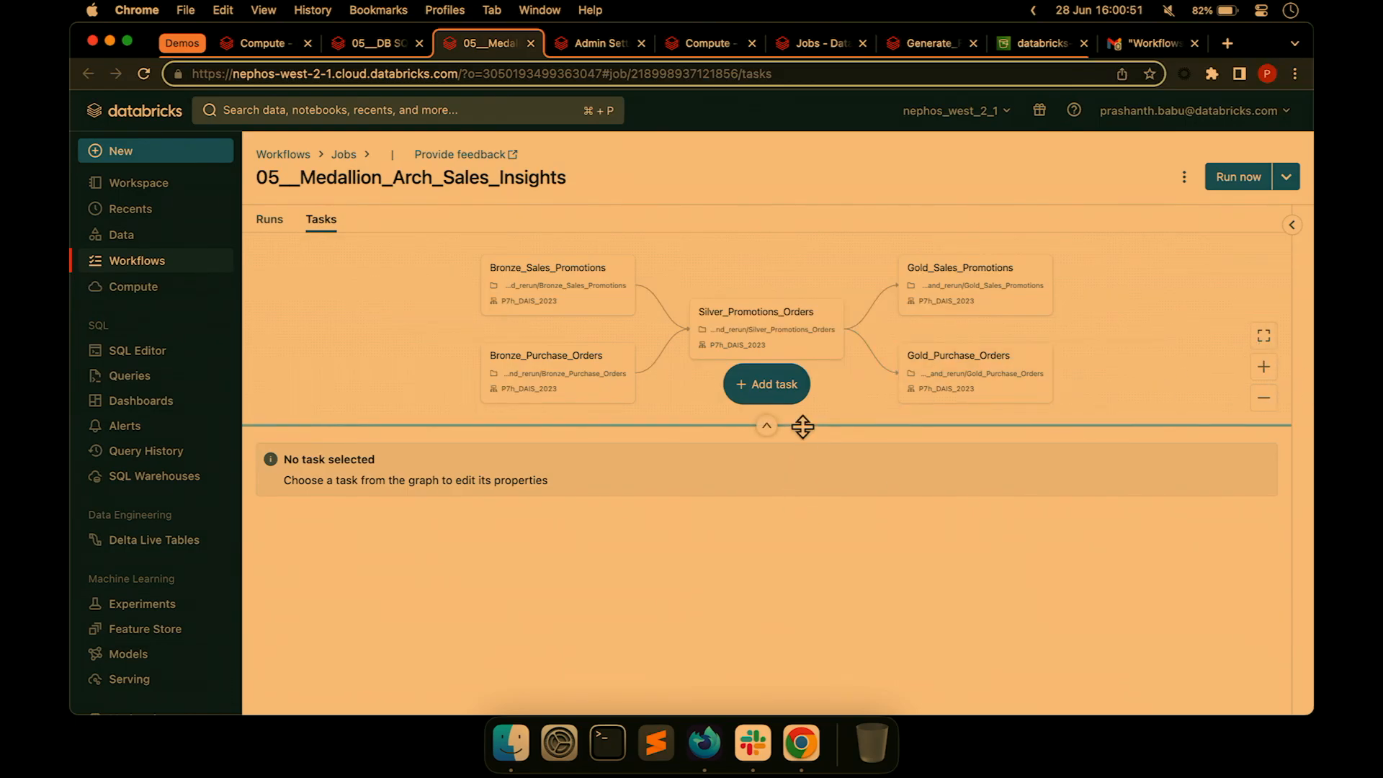
left_click_drag(803, 426, 829, 627)
left_click(1264, 538)
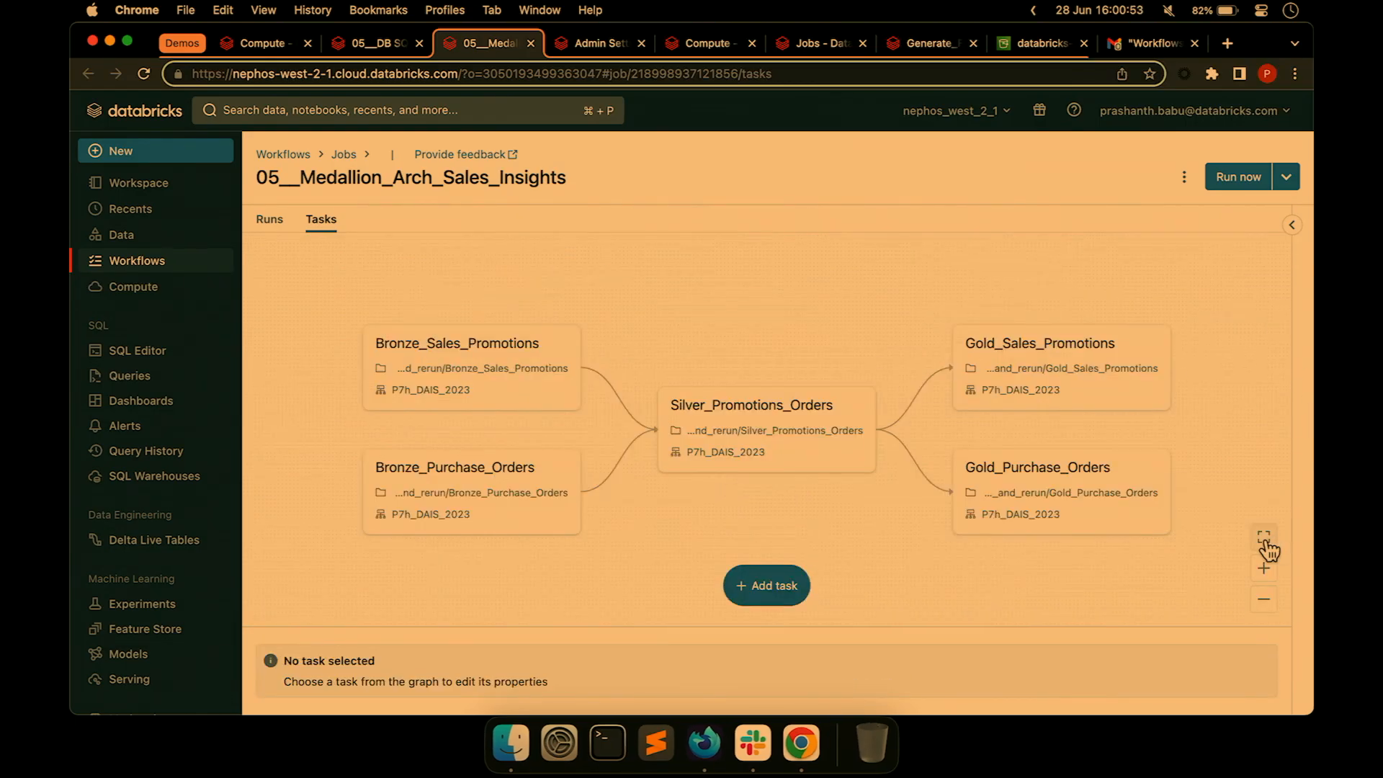
left_click(359, 45)
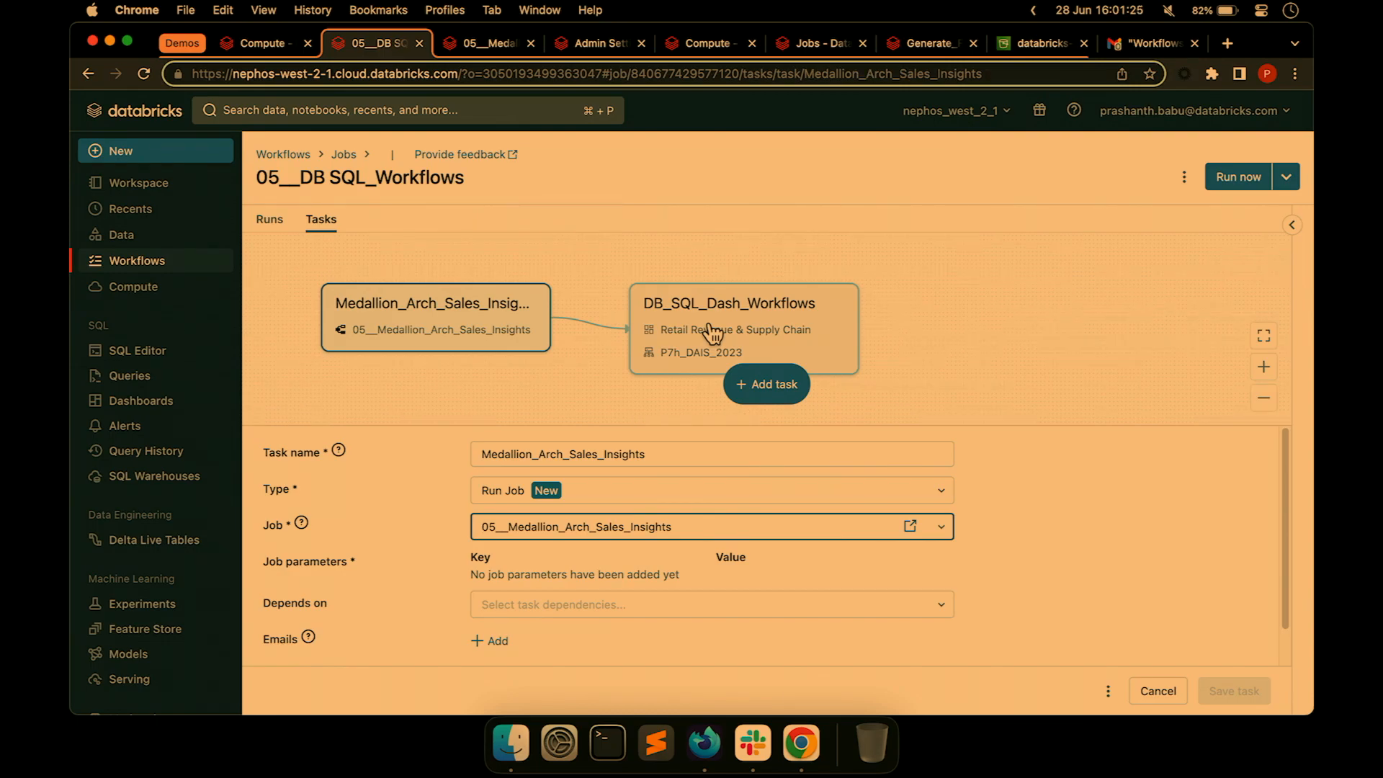
Run the 05__DB SQL_Workflows job now and see run 108249 running in its run history.
left_click(1237, 178)
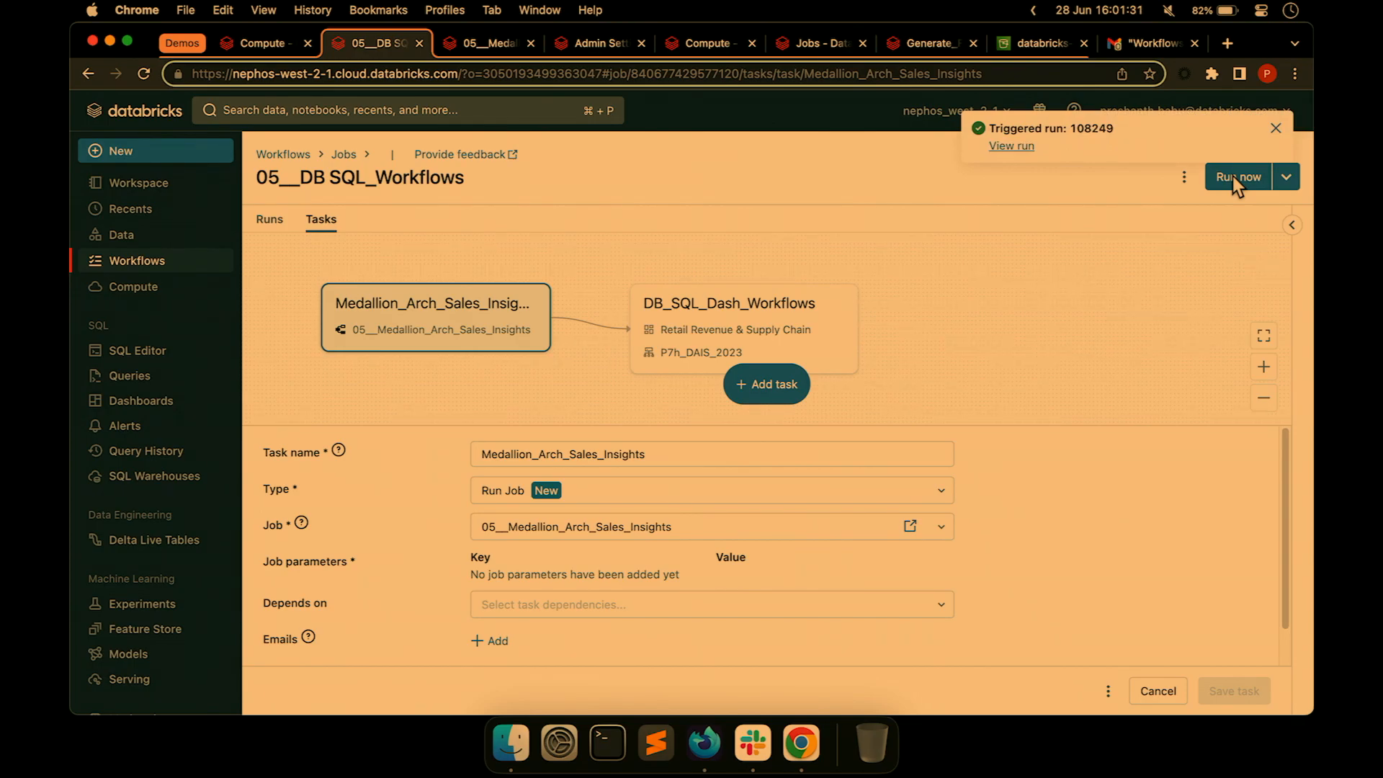
left_click(271, 220)
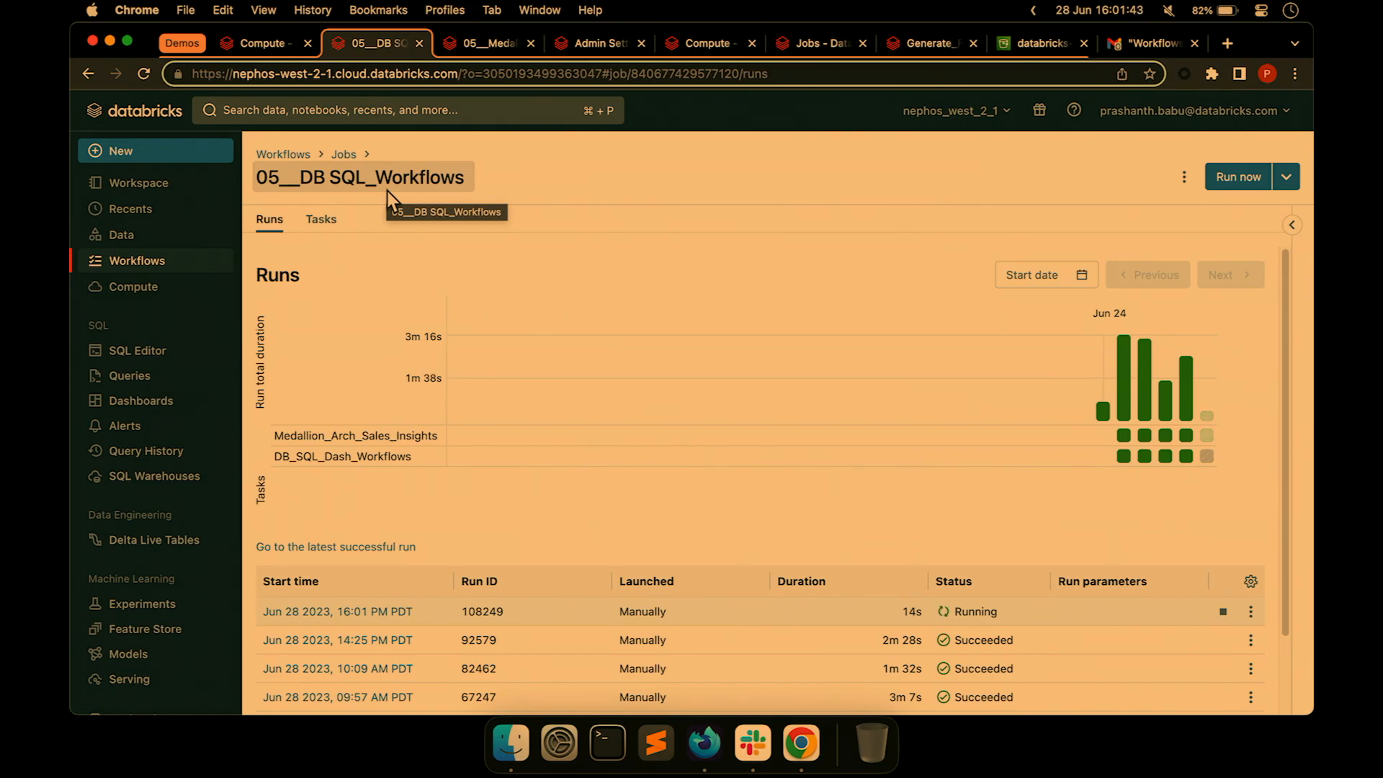
Inspect the Medallion_Arch_Sales_Insights task, leaving it as Run Job on 05__Medallion_Arch_Sales_Insights.
left_click(321, 220)
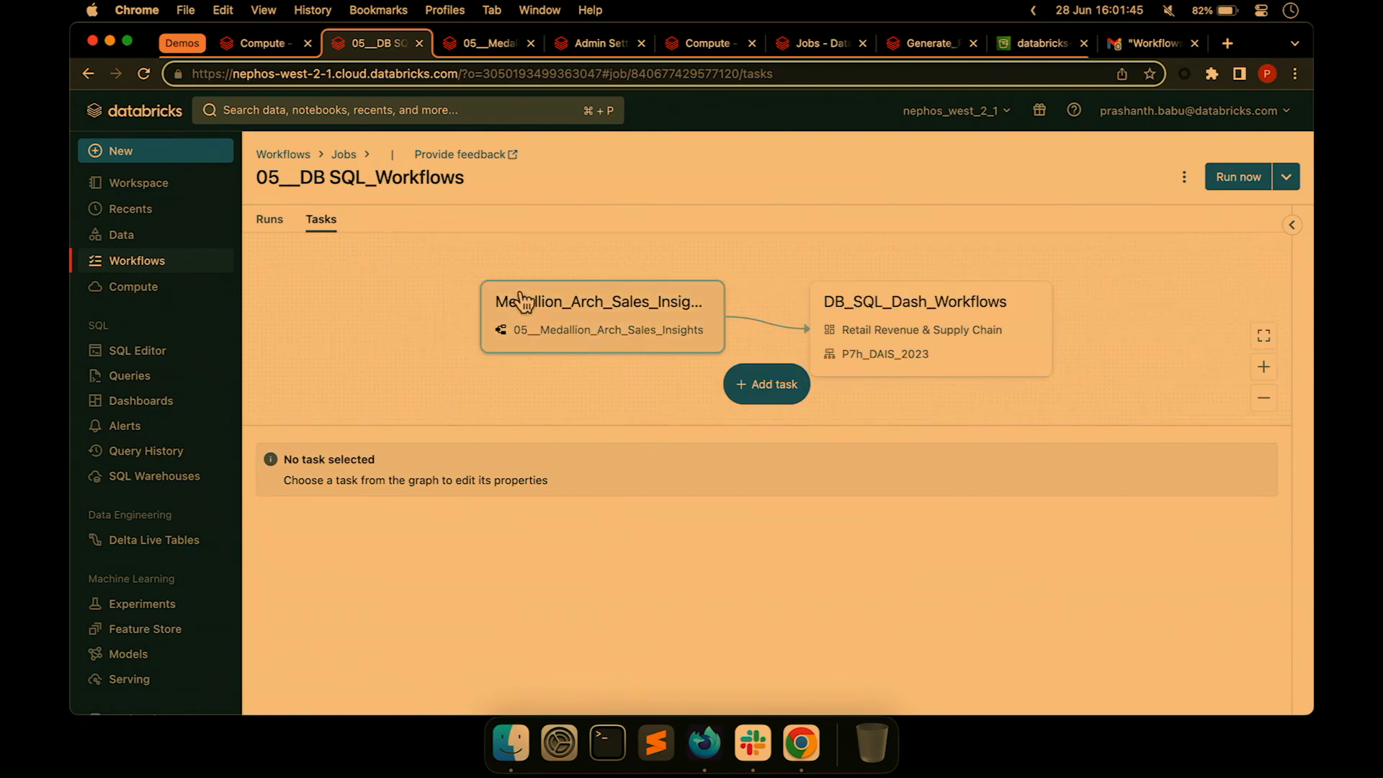
left_click(564, 322)
left_click(616, 489)
left_click(616, 492)
left_click(619, 521)
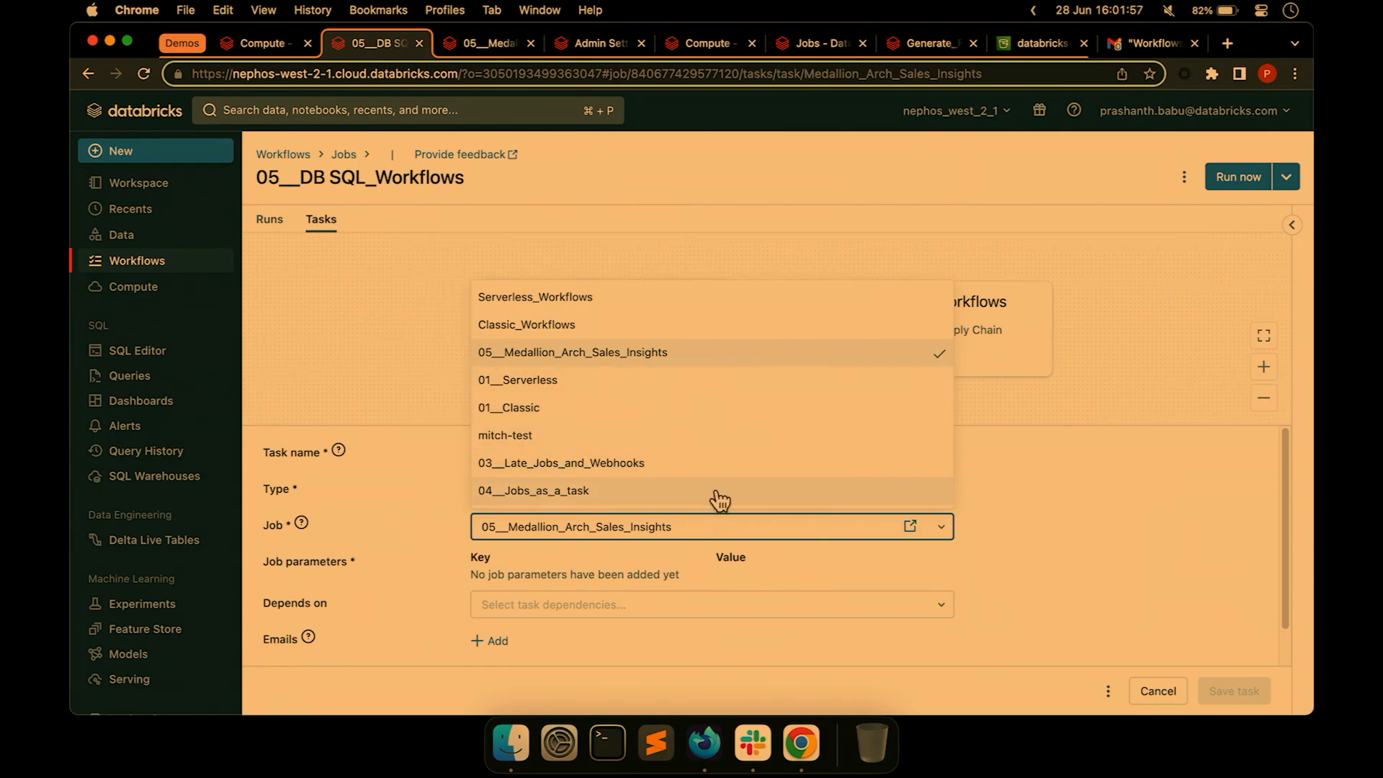
left_click(1043, 515)
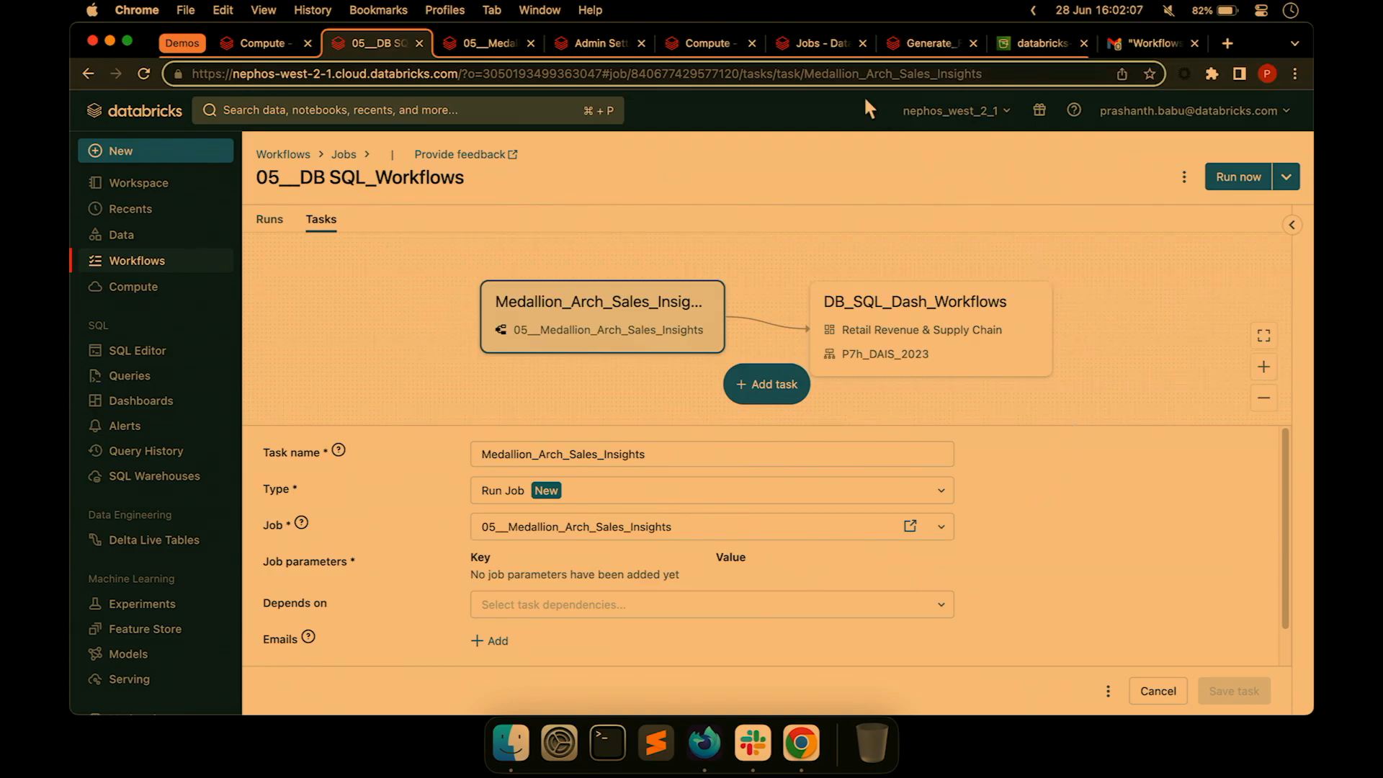
left_click(539, 10)
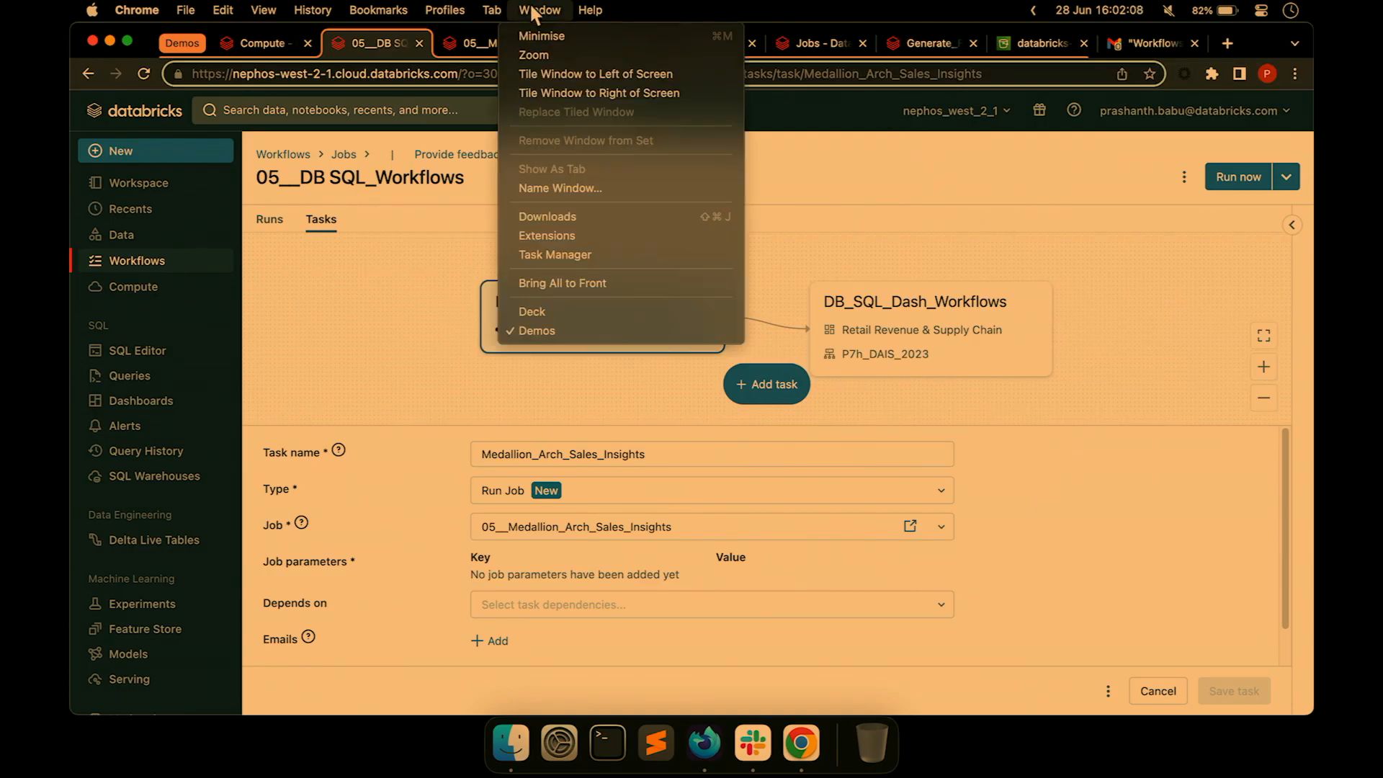
Present the DAIS_2023 deck through slide 35, 'Orchestrate dbt projects with Databricks Workflows', then exit the slideshow.
left_click(599, 314)
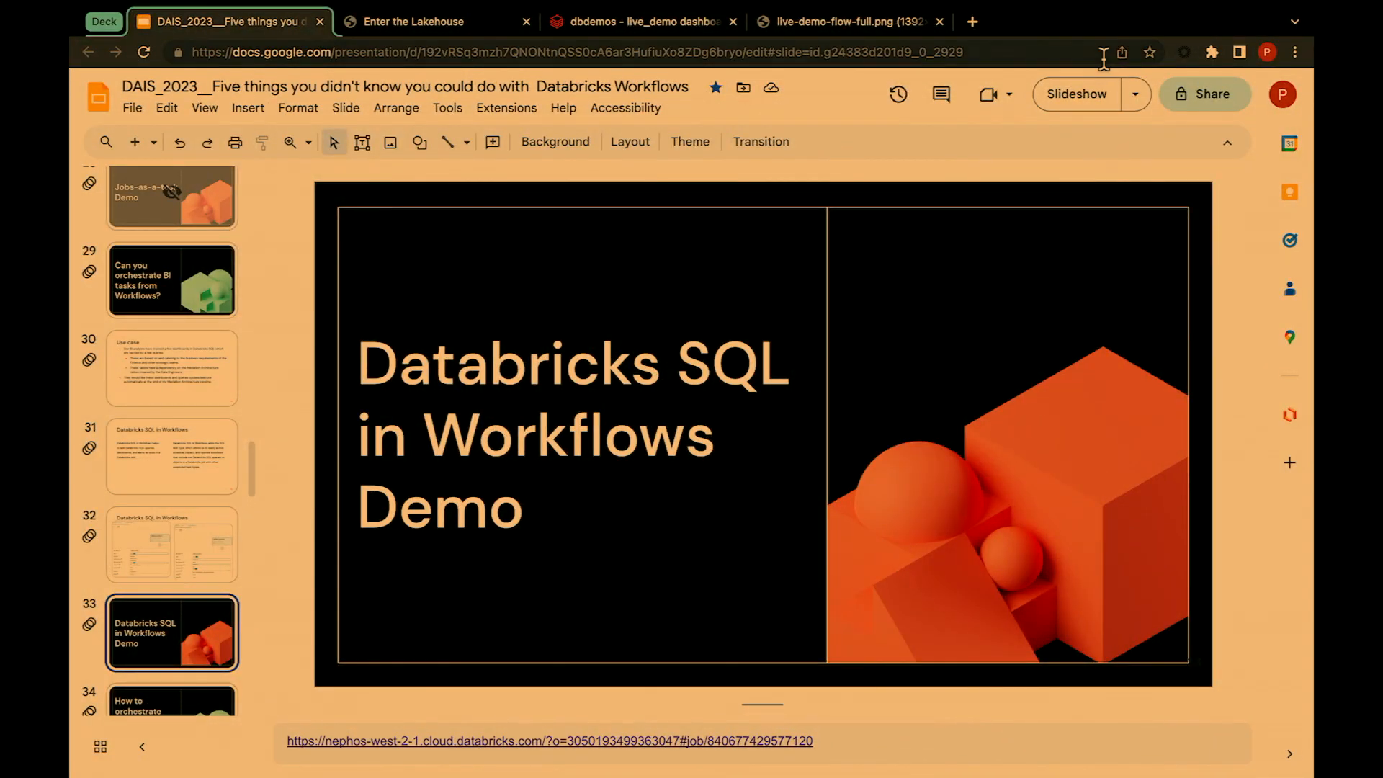
left_click(1070, 109)
key("Right")
key("Right")
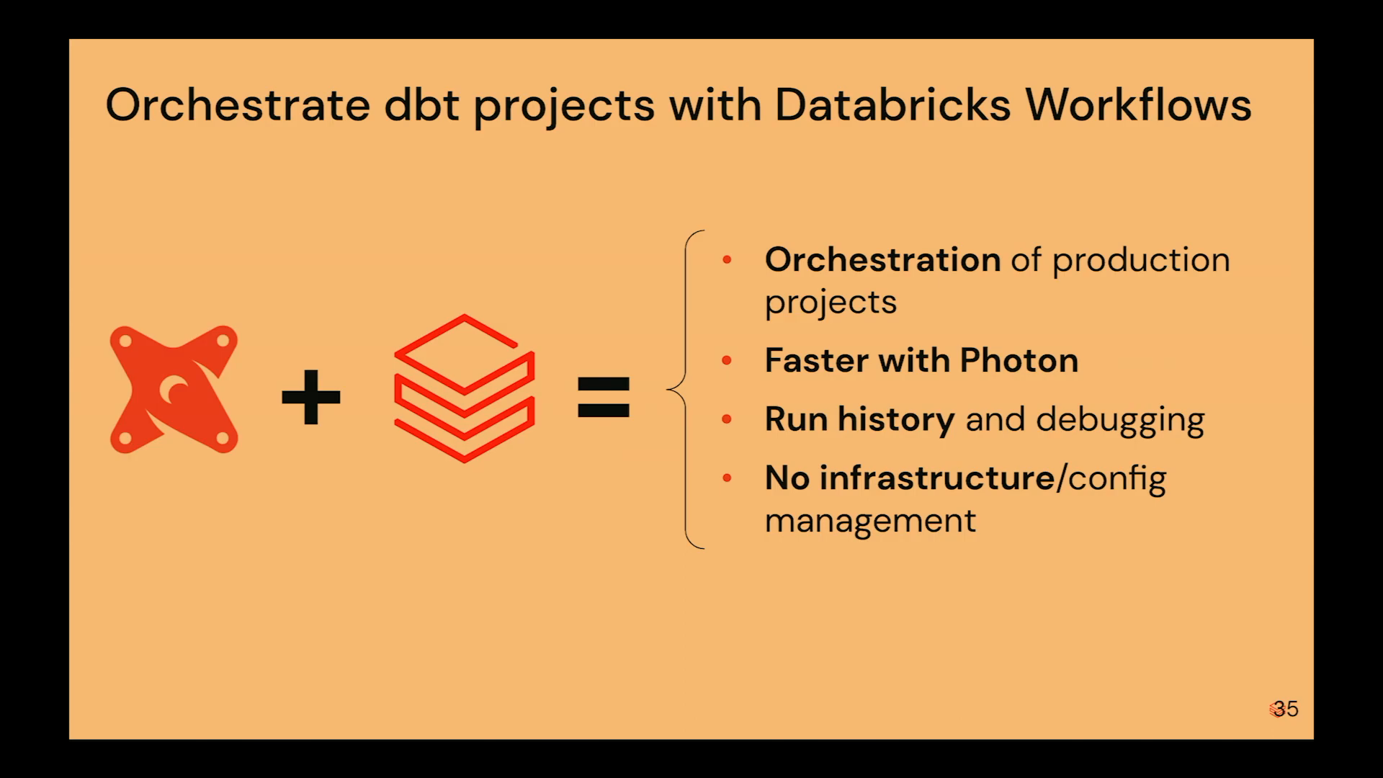
key("Escape")
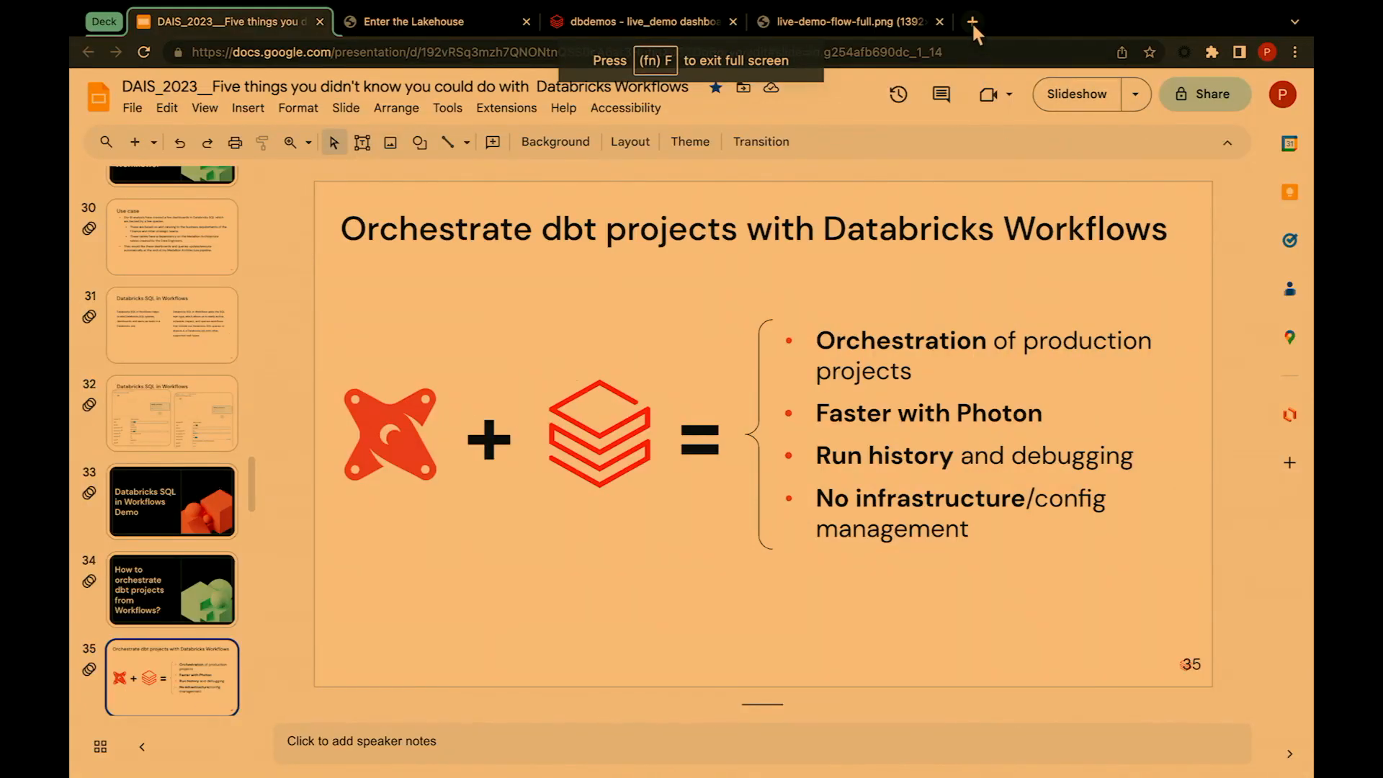
Replace the live-demo-flow-full.png tab with the databricks-dbt-dais2023-workflows-demo GitHub repository page.
left_click(939, 21)
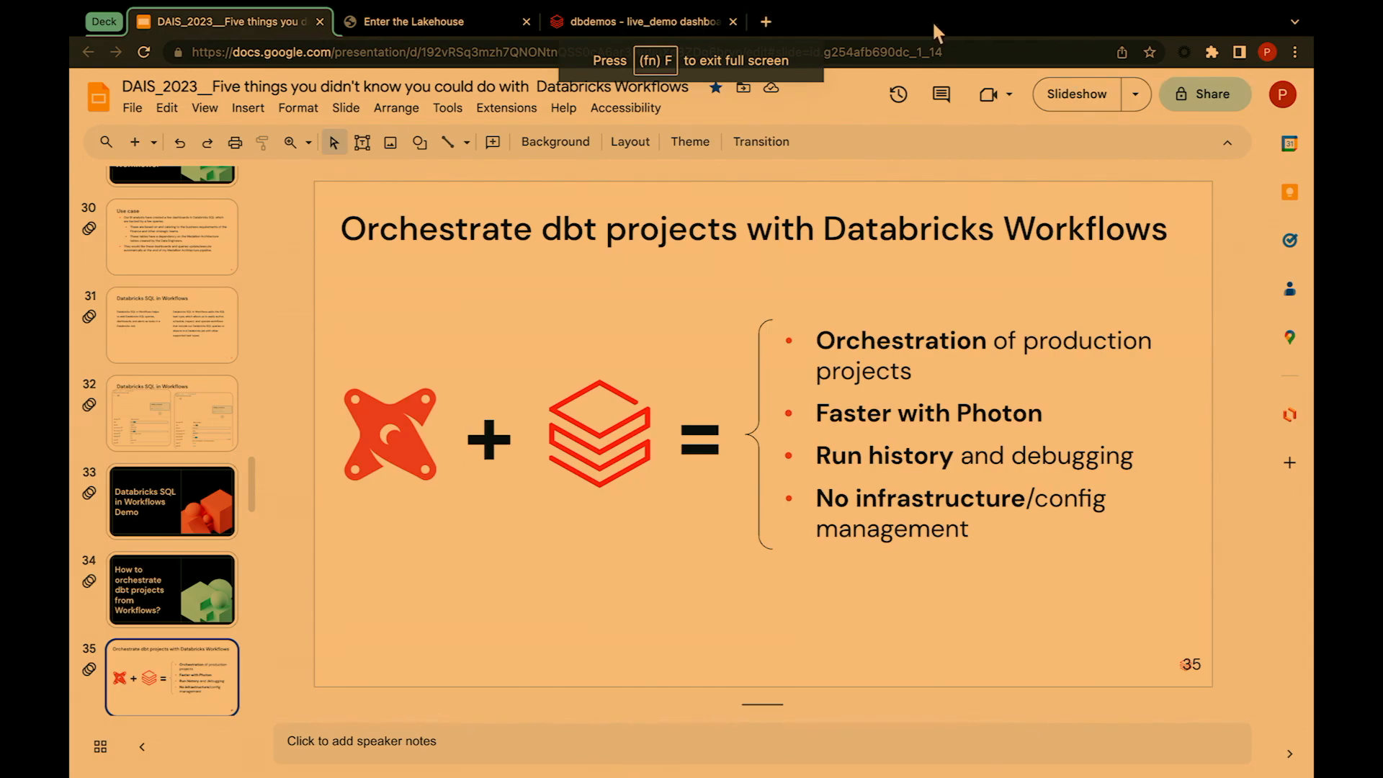
left_click(765, 22)
left_click(577, 81)
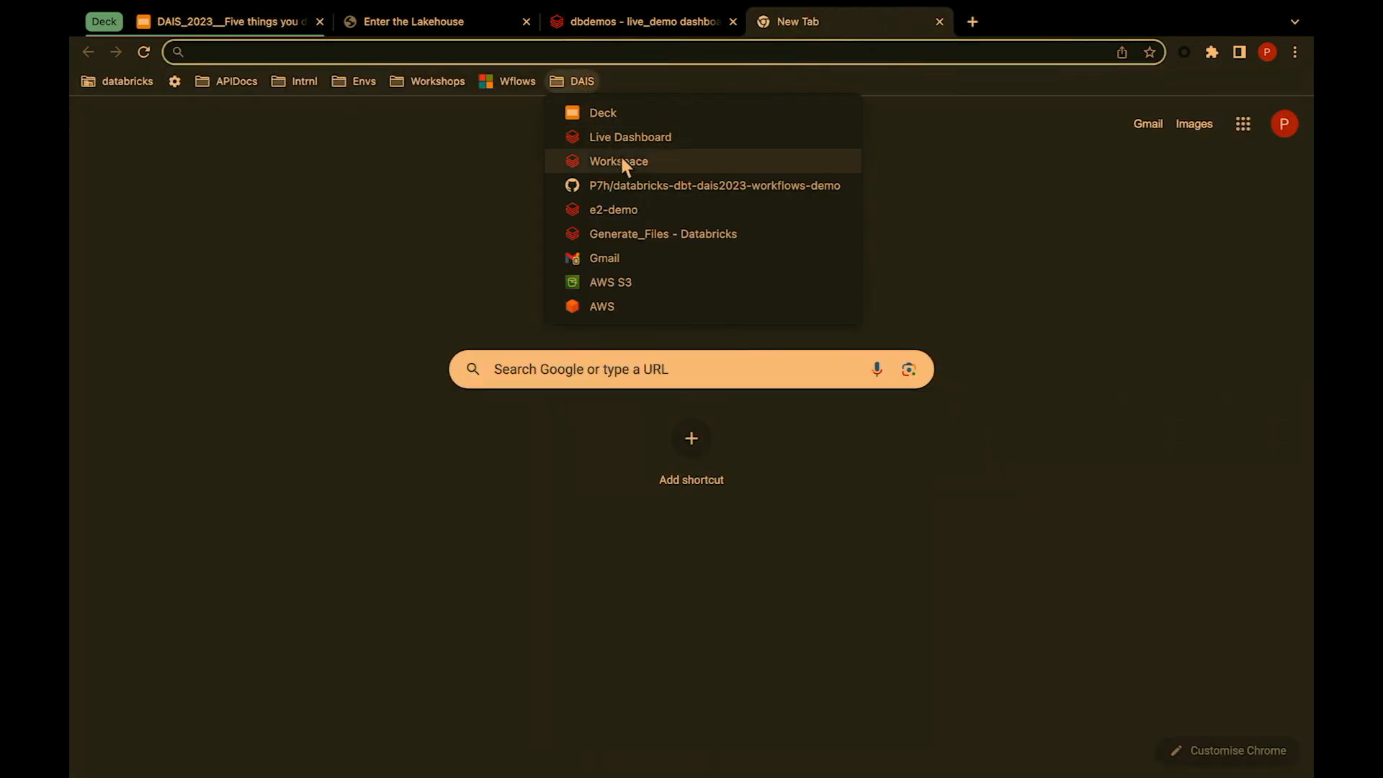
left_click(629, 193)
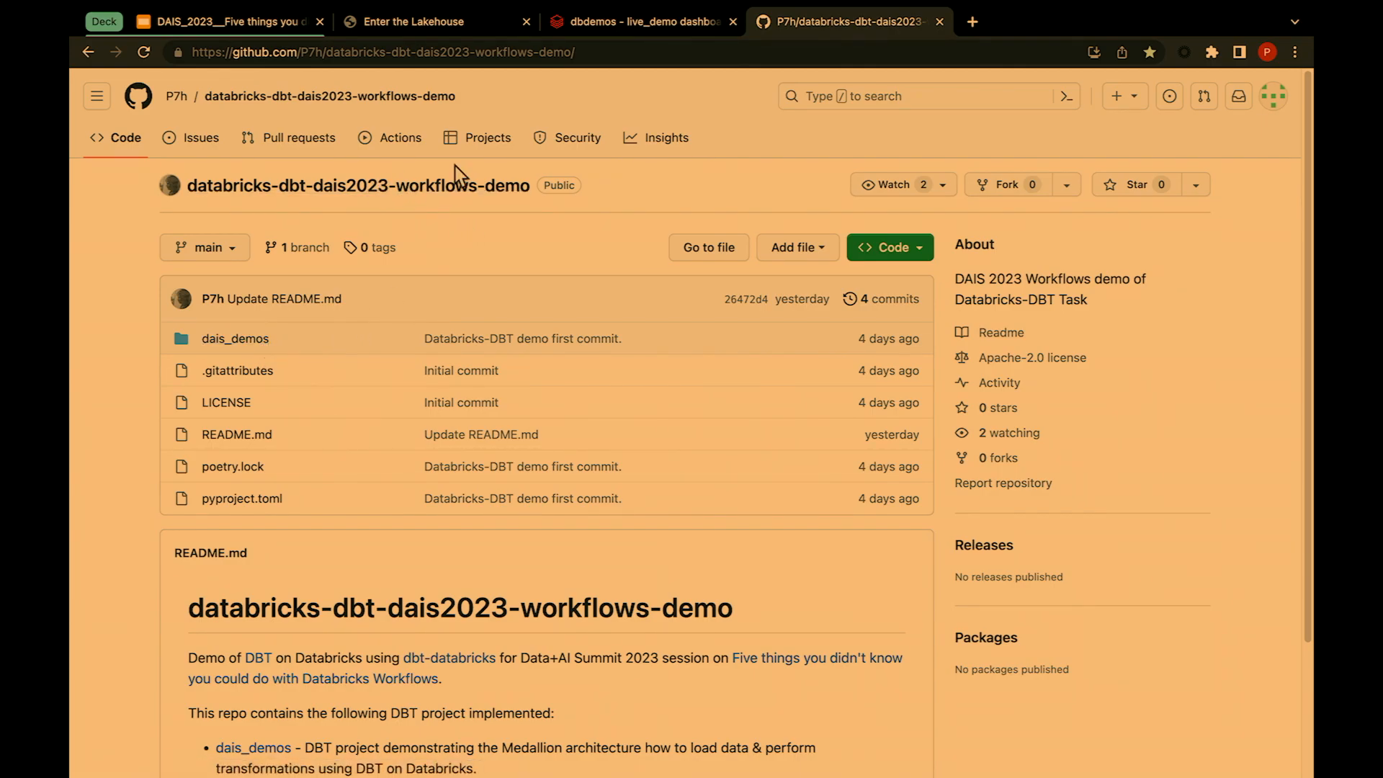
left_click(587, 51)
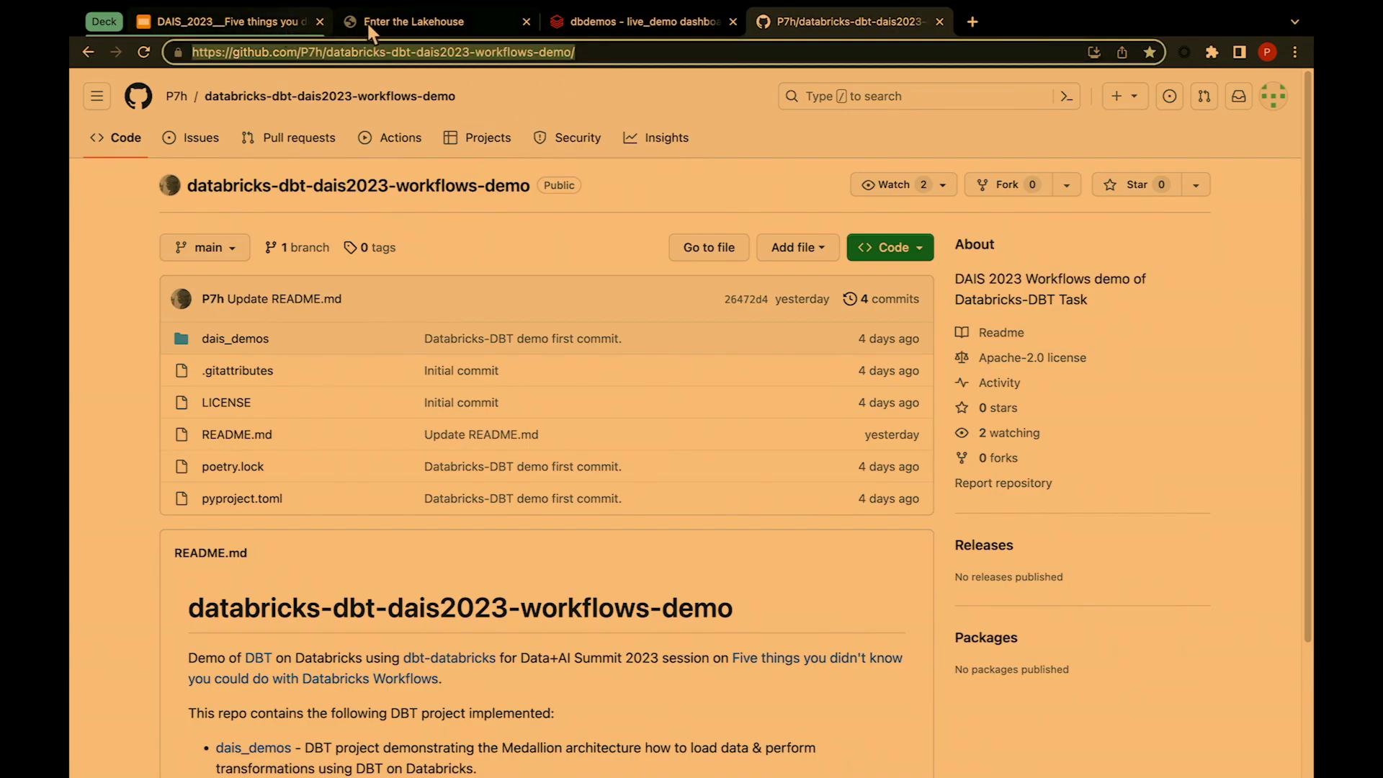
mouse_move(1211, 13)
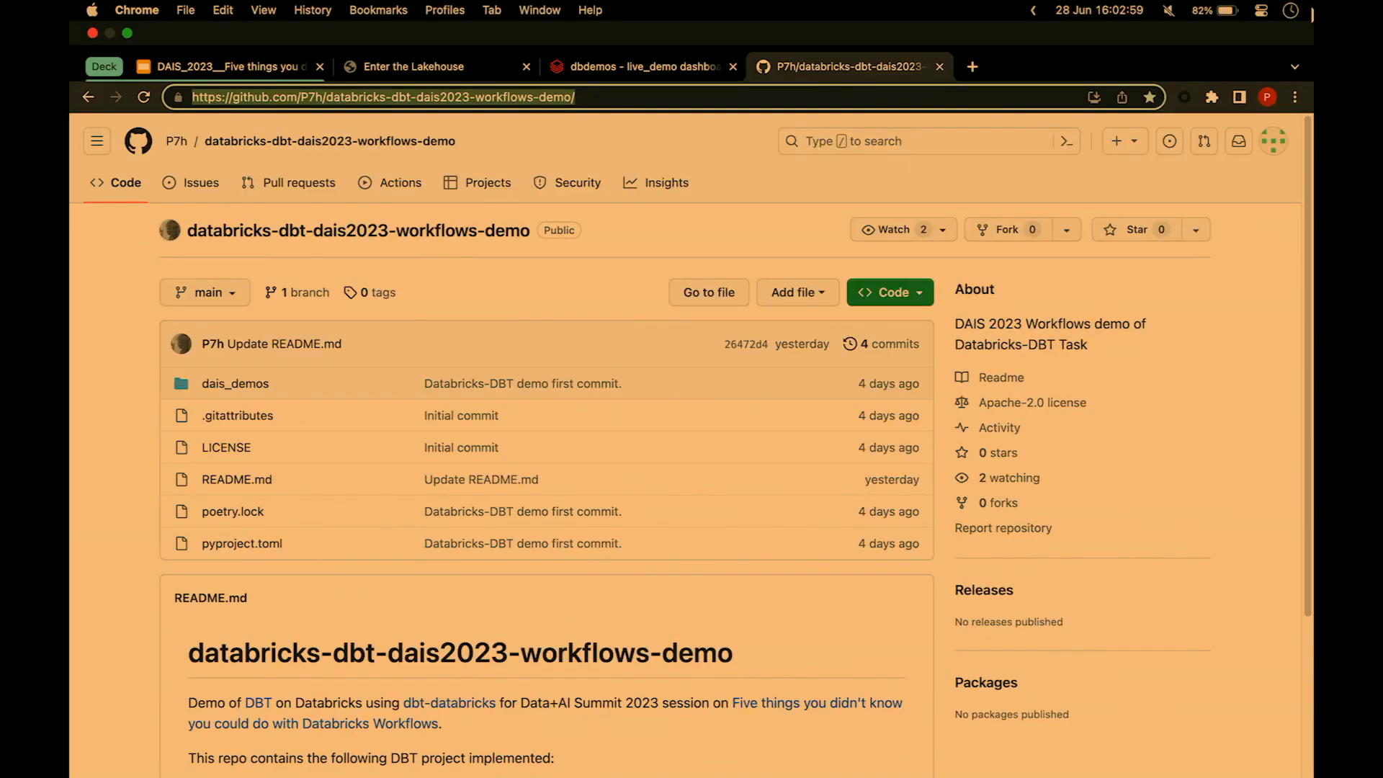
In the Demos window, open the 06__DBT_Orchestration job's DBT_Orchestration task settings.
left_click(551, 10)
left_click(562, 330)
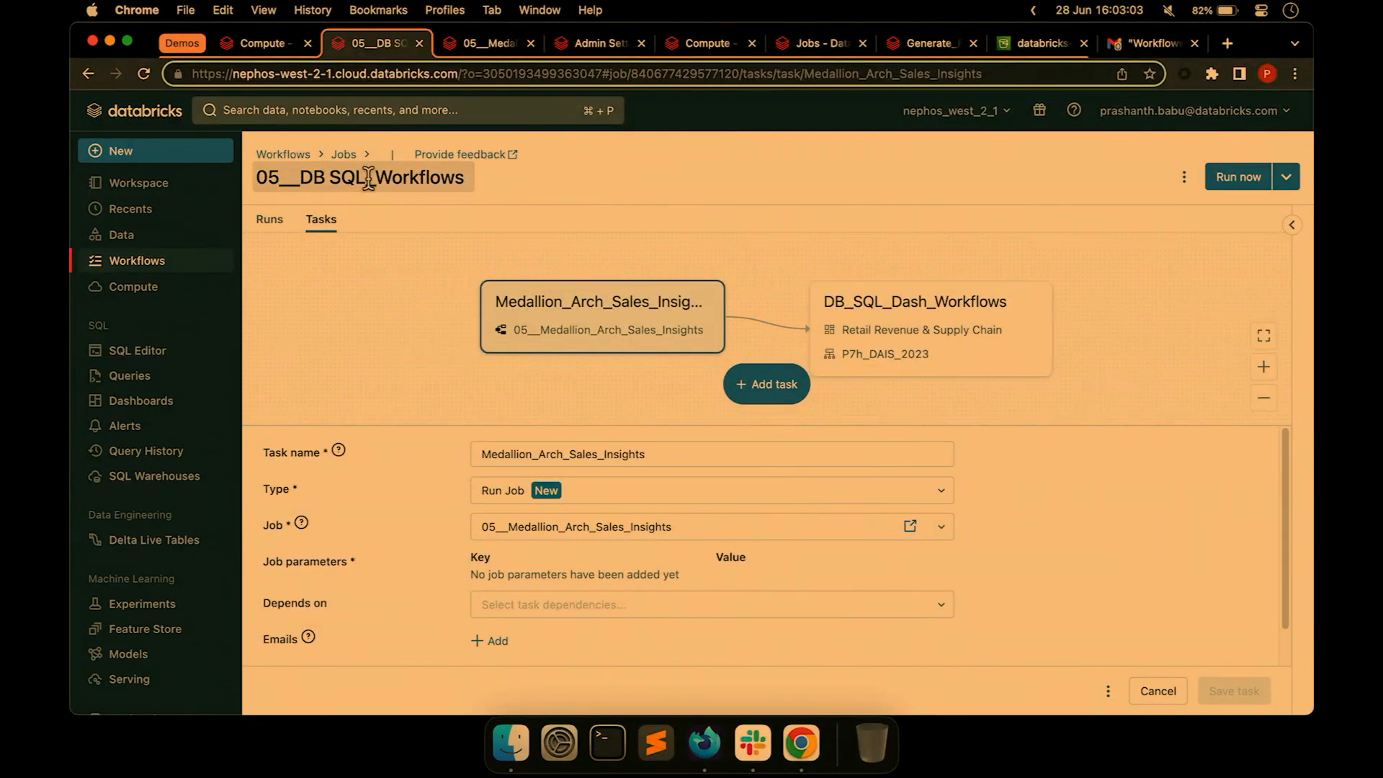
left_click(299, 154)
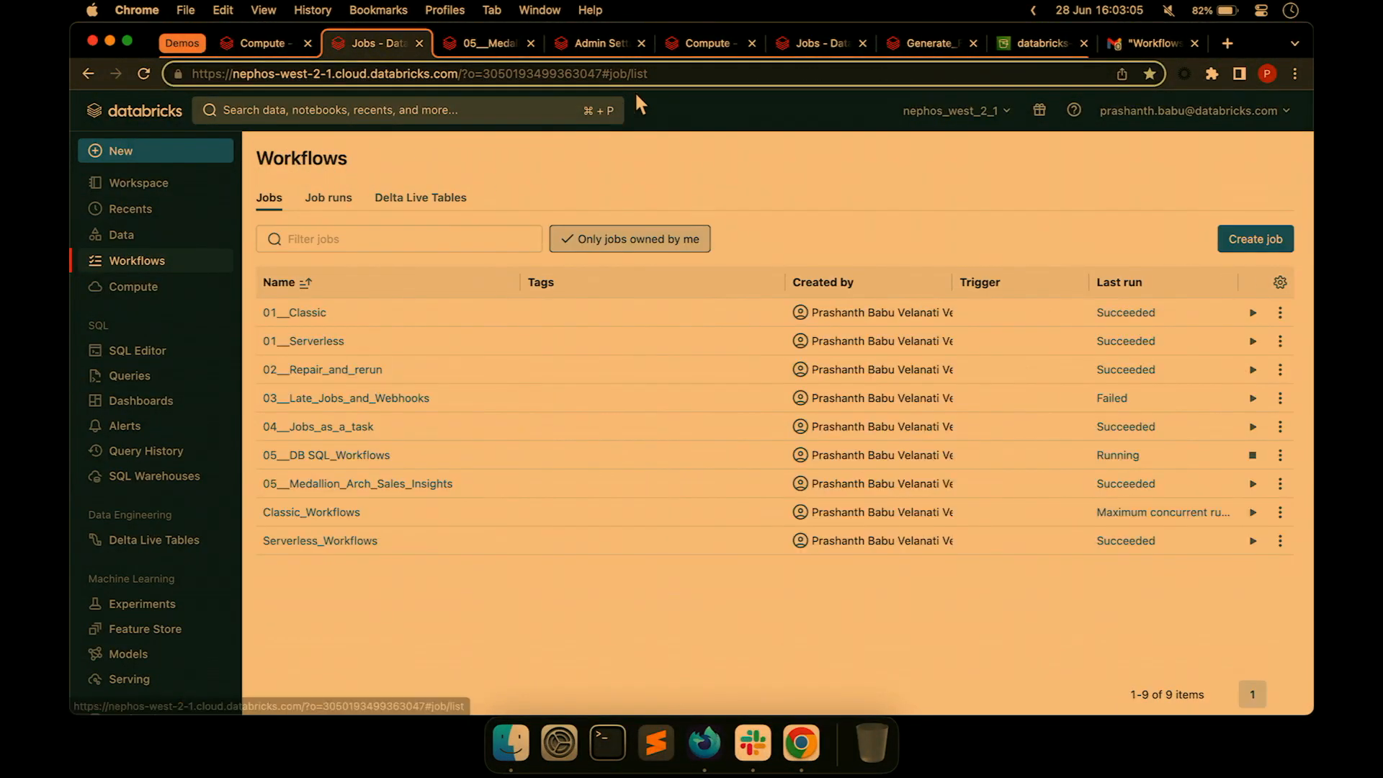
left_click(818, 34)
left_click(337, 314)
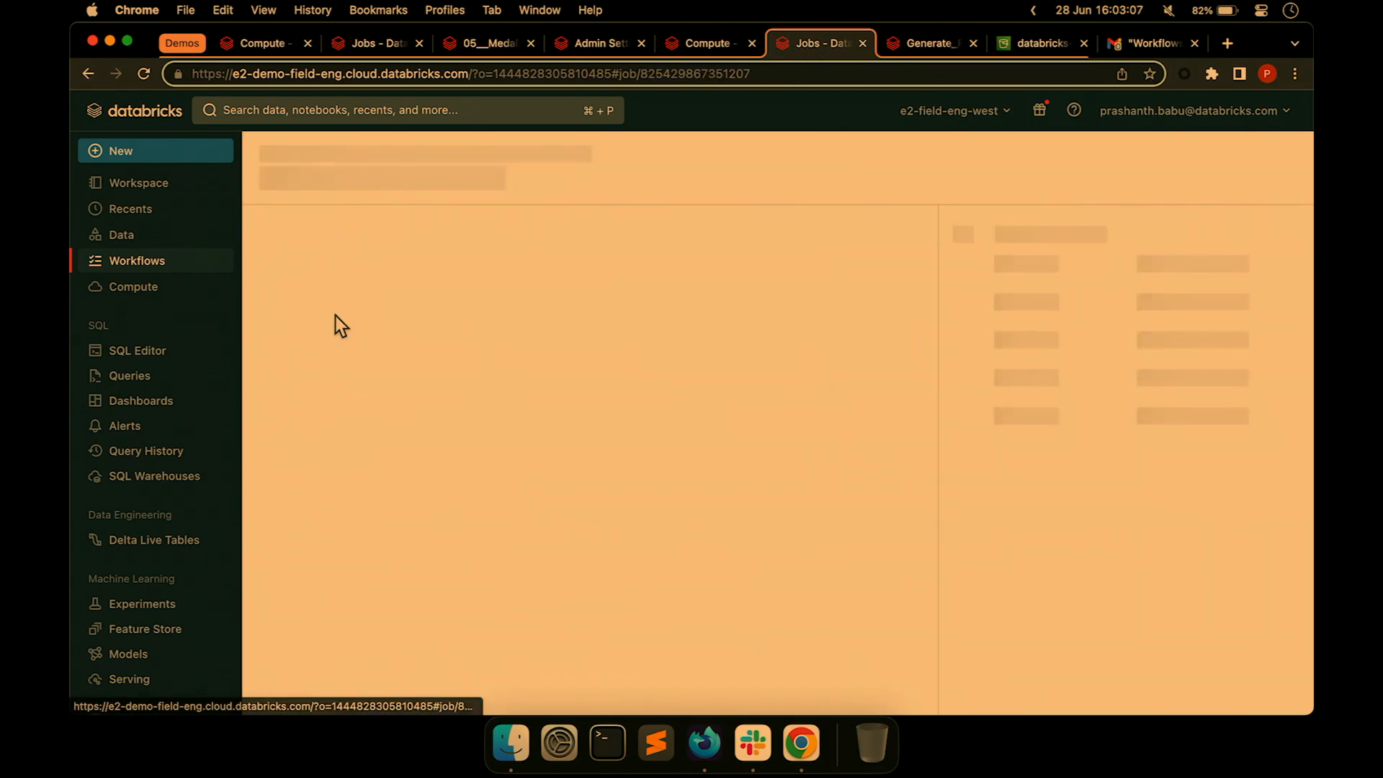
left_click(330, 216)
left_click(581, 454)
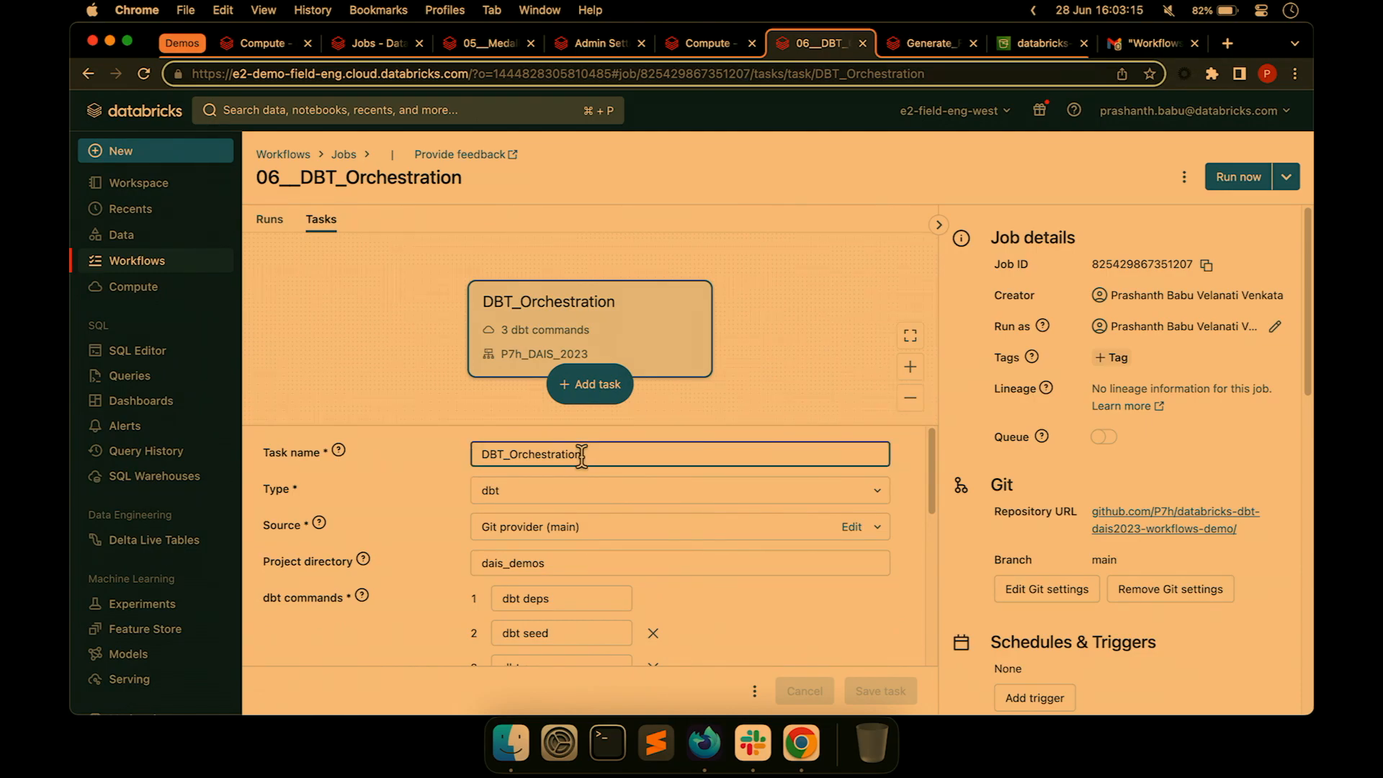
Keep the task type as dbt and confirm the GitHub repository source on branch main.
left_click(548, 492)
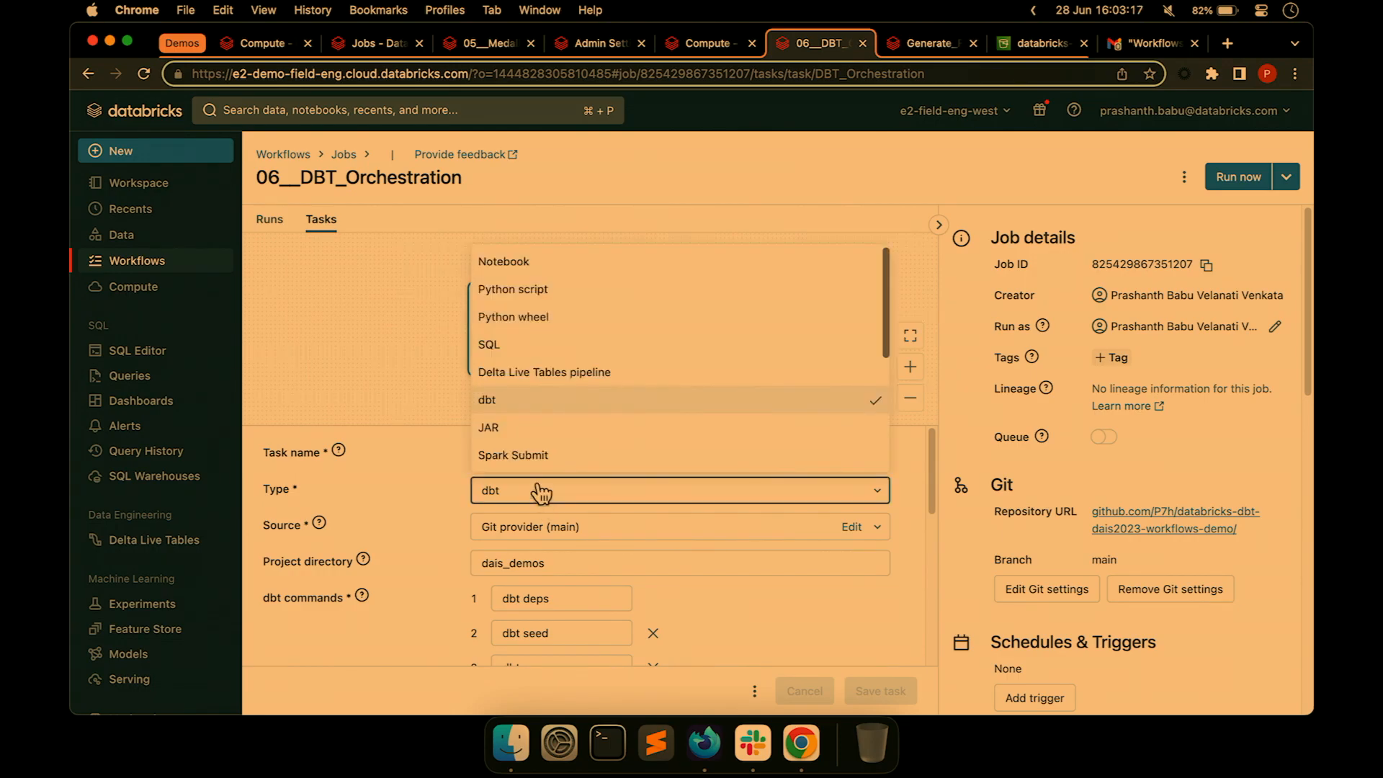
left_click(533, 408)
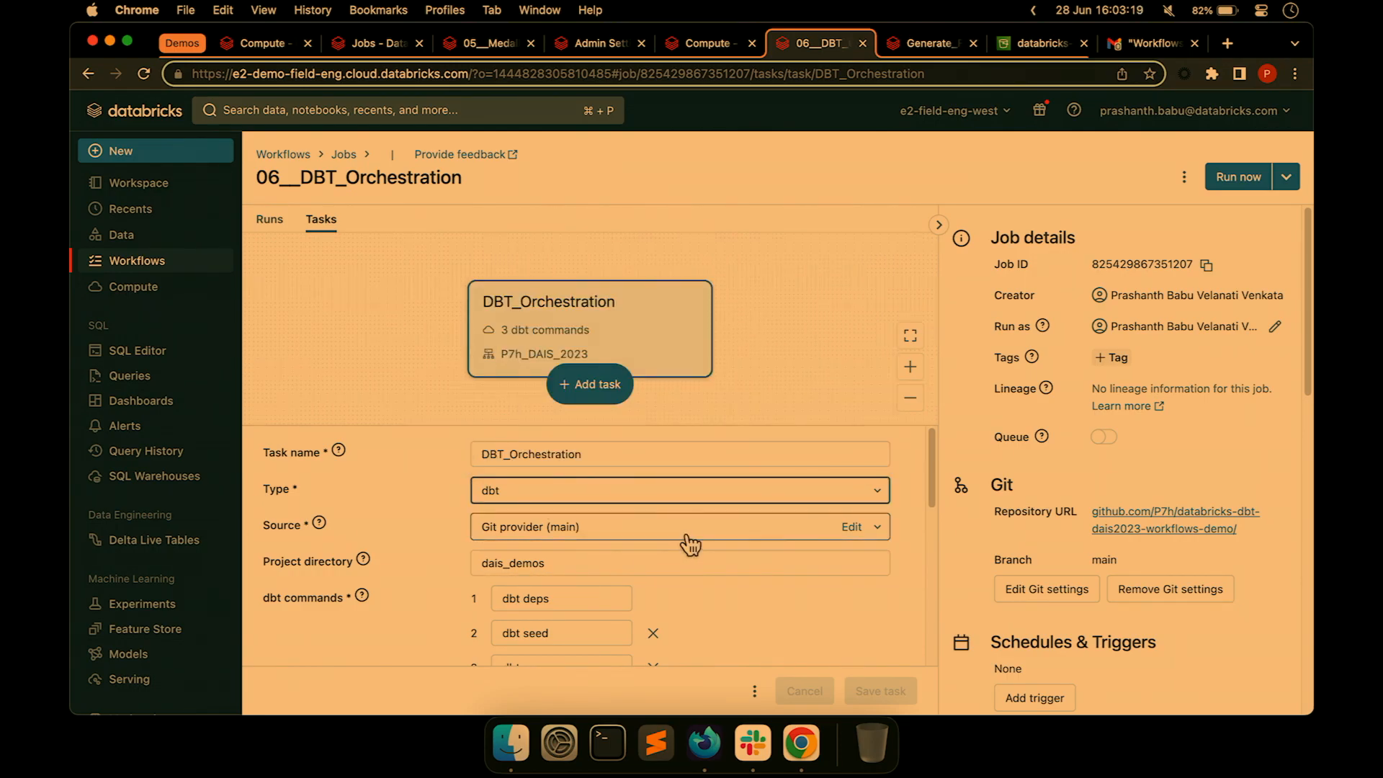
left_click(852, 530)
triple_click(611, 350)
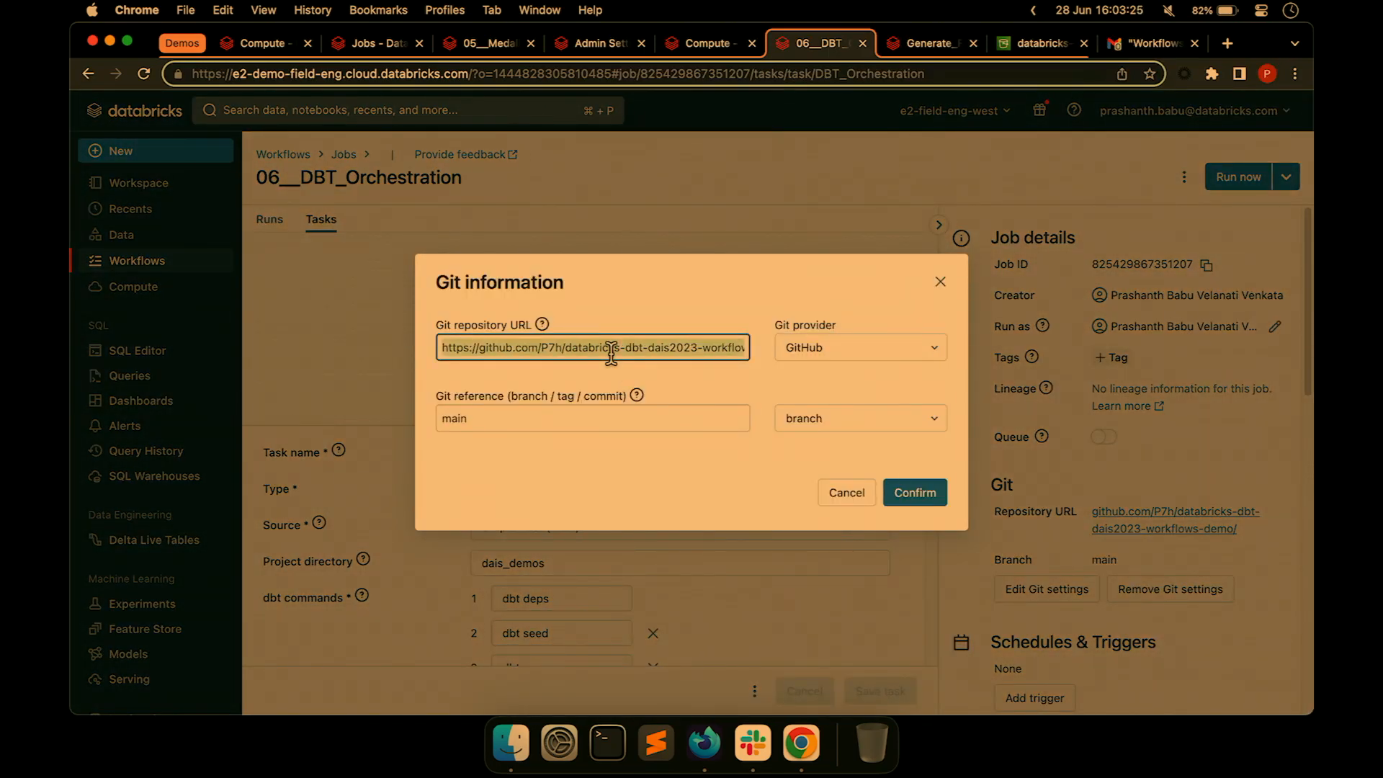
key("Right")
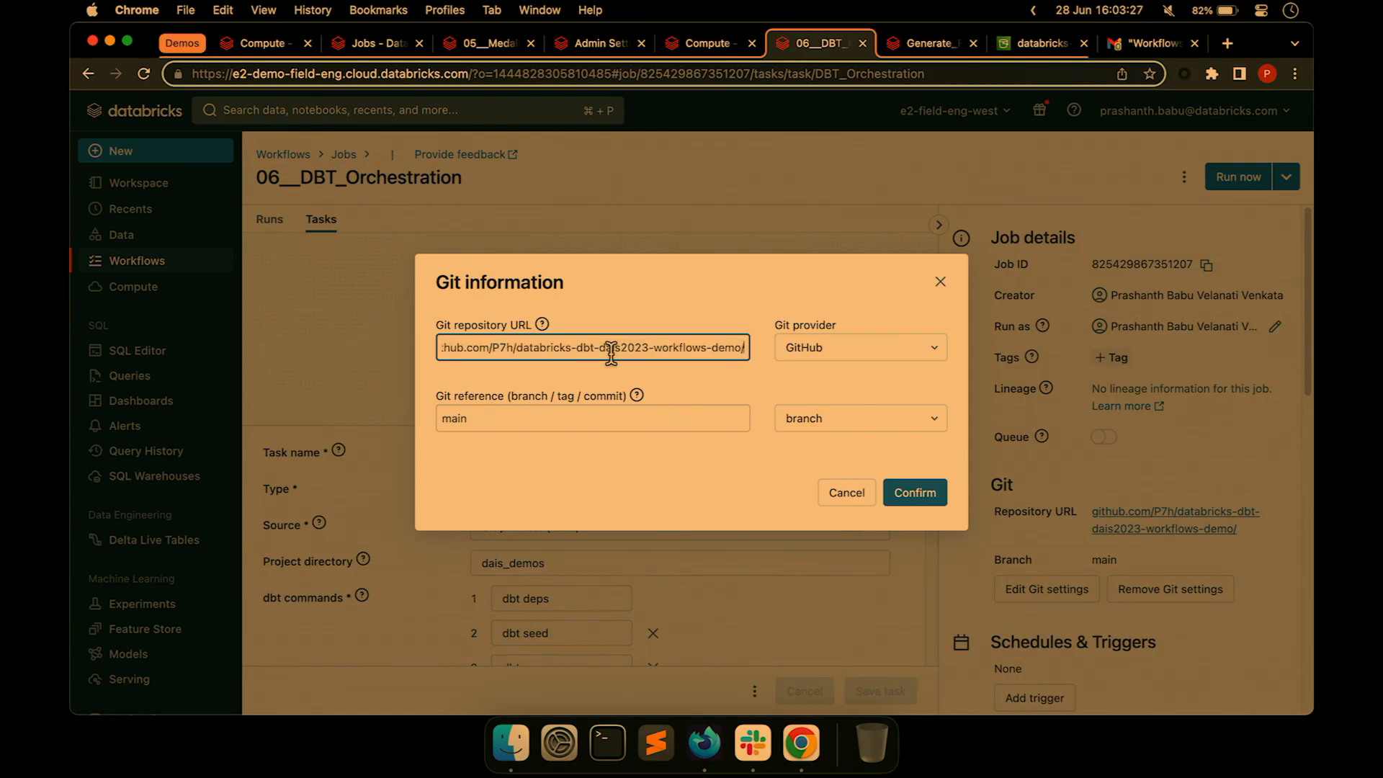
key("Tab")
key("Tab")
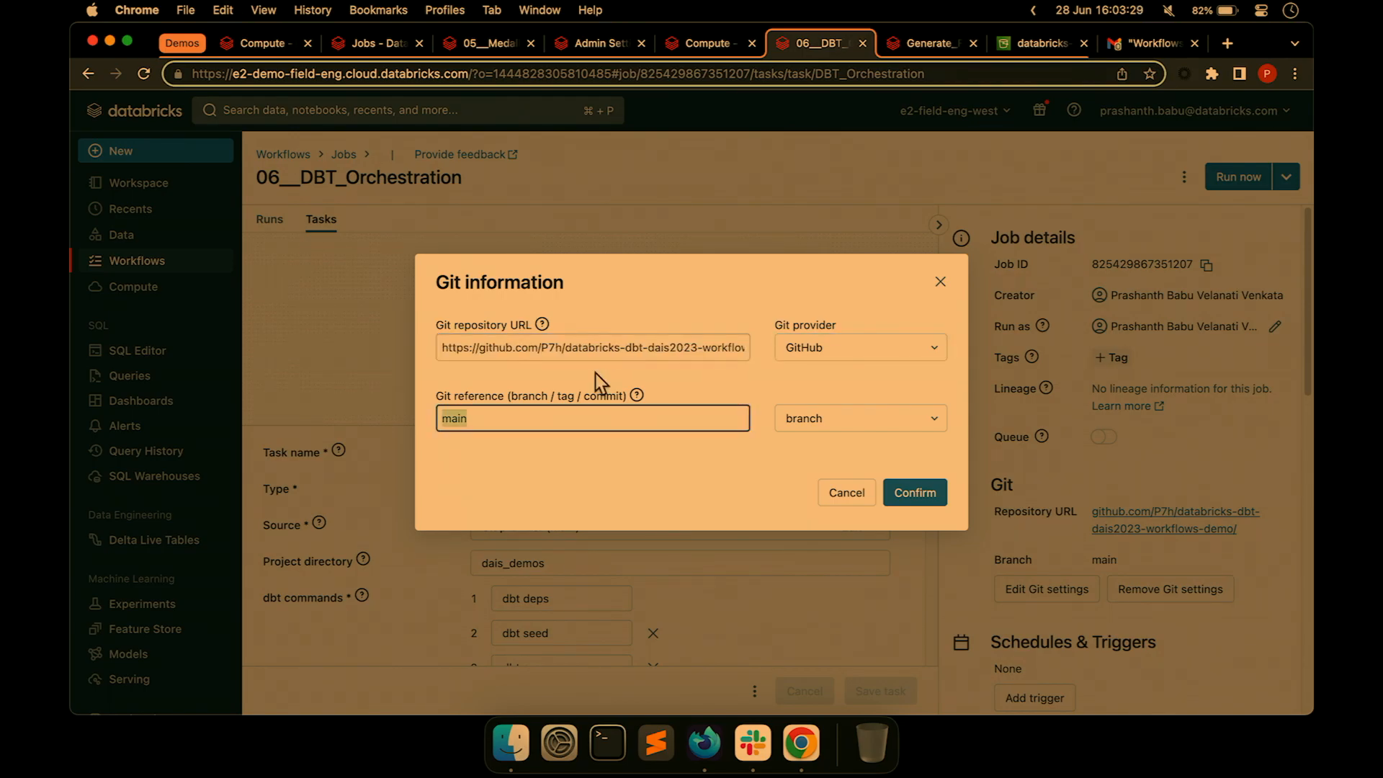
type("main")
left_click(909, 502)
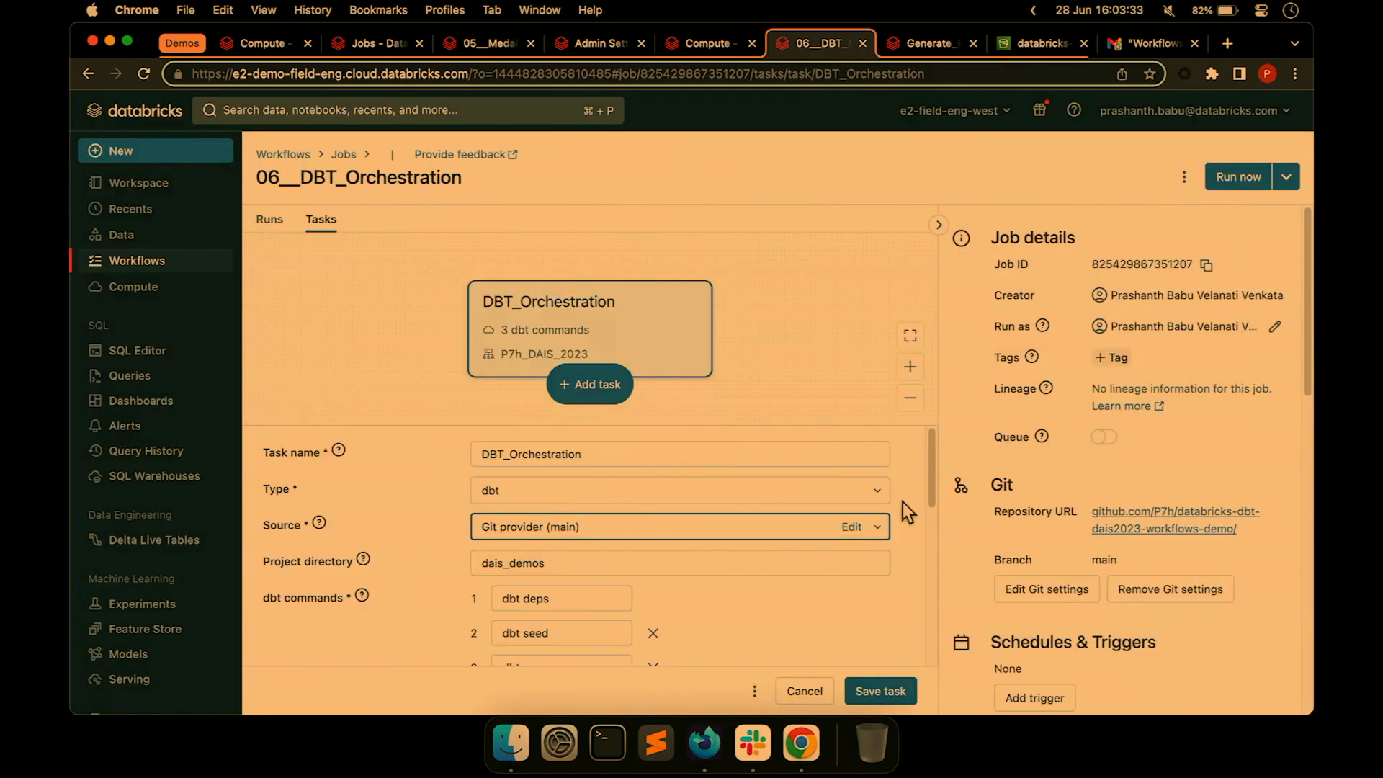
Review the dais_demos project directory and the Git source settings without changing them.
double_click(595, 562)
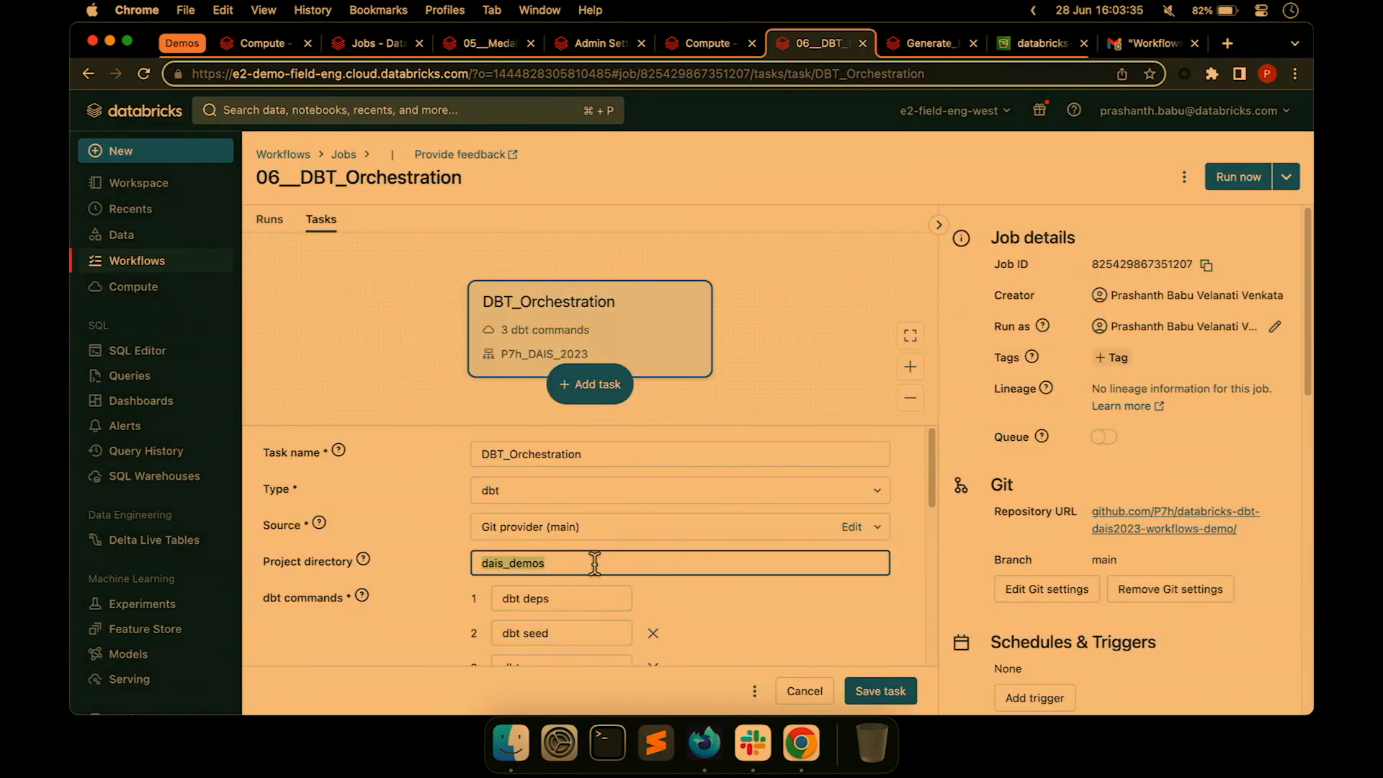
scroll(573, 557, "down", 1)
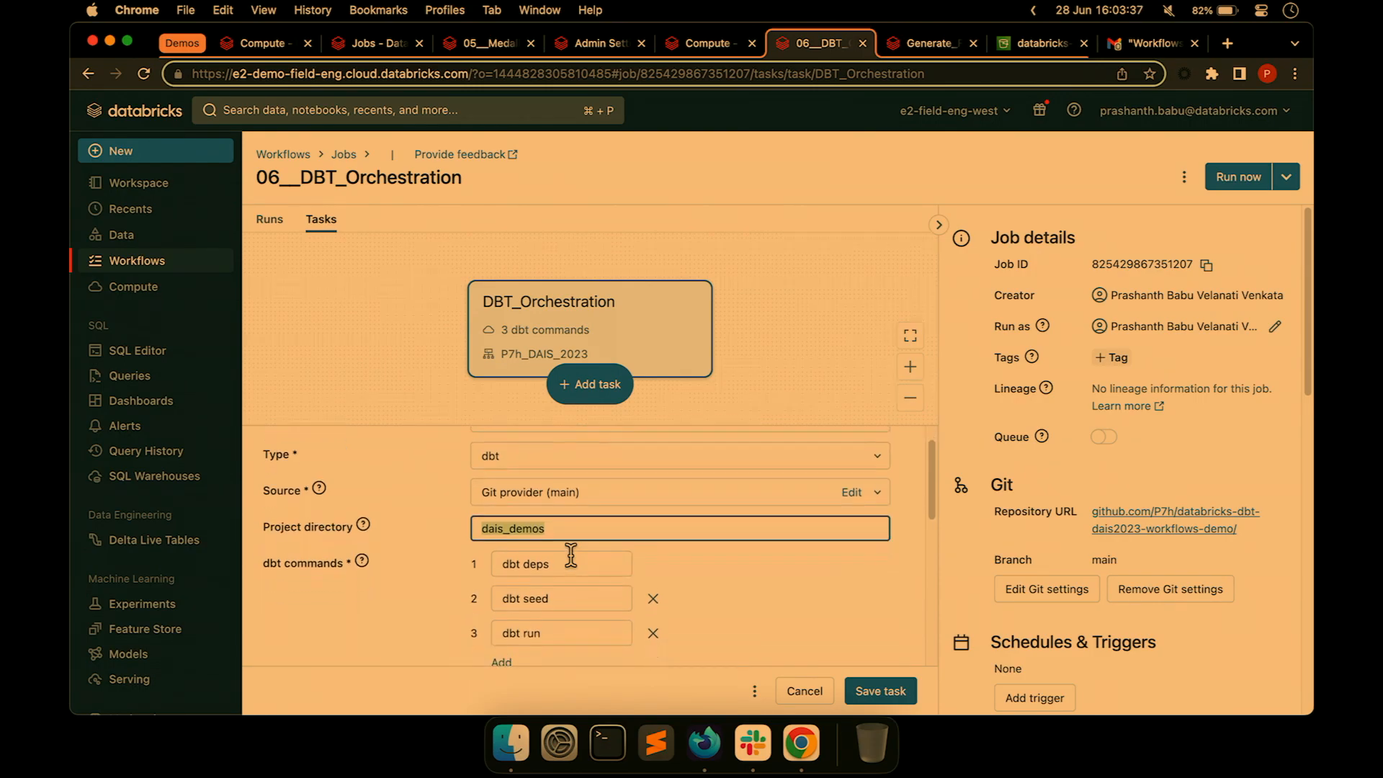
left_click(852, 482)
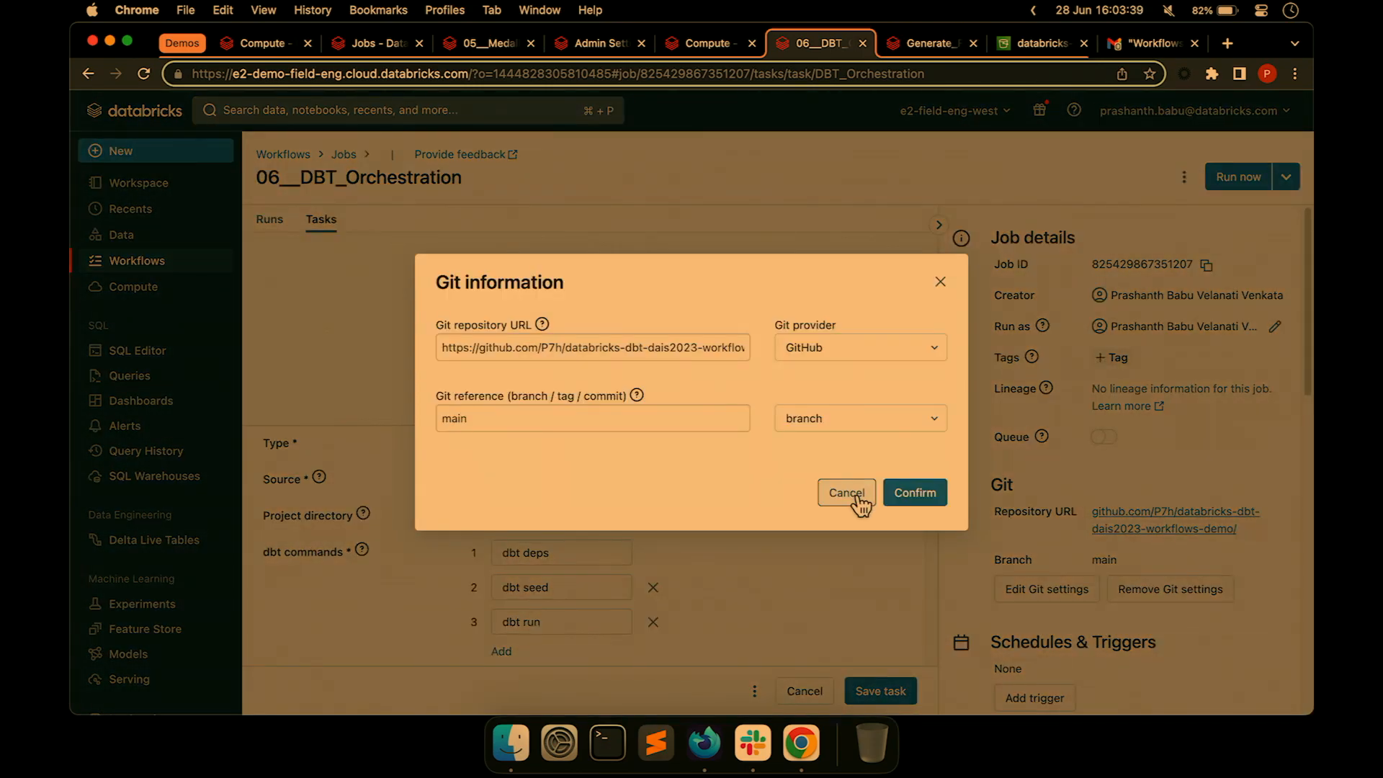
left_click(863, 494)
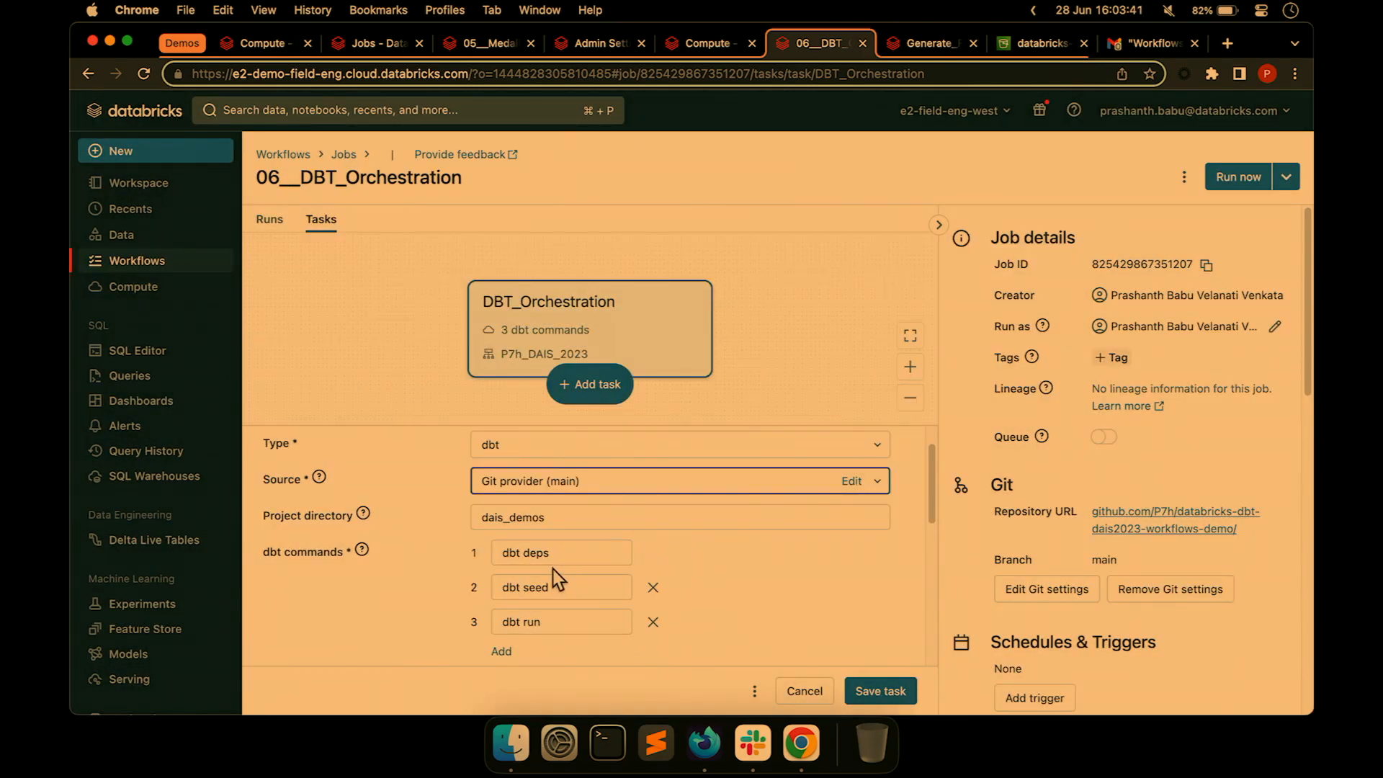
scroll(526, 552, "down", 5)
scroll(526, 556, "up", 6)
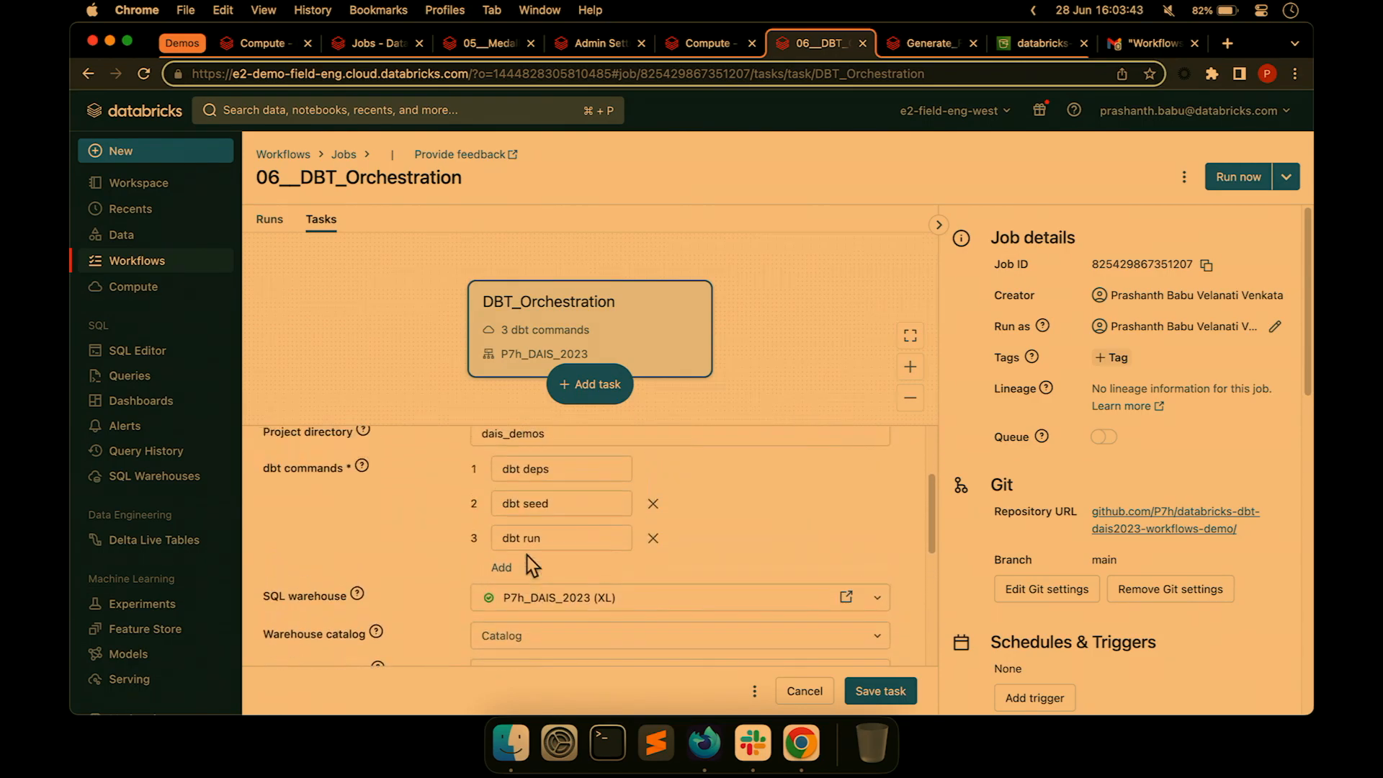
scroll(526, 555, "up", 1)
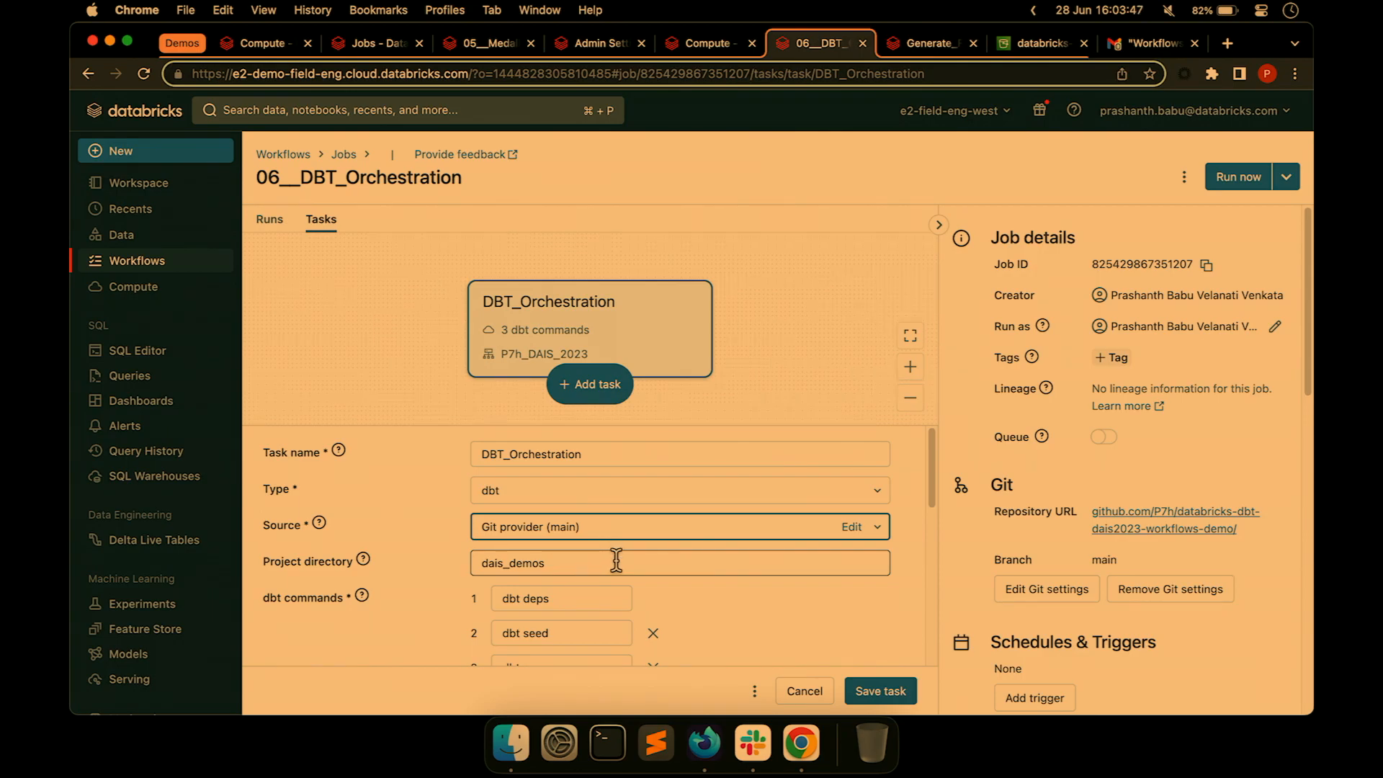
Review the warehouse schema value, then cancel the unsaved task edits.
scroll(616, 561, "down", 4)
scroll(617, 561, "down", 1)
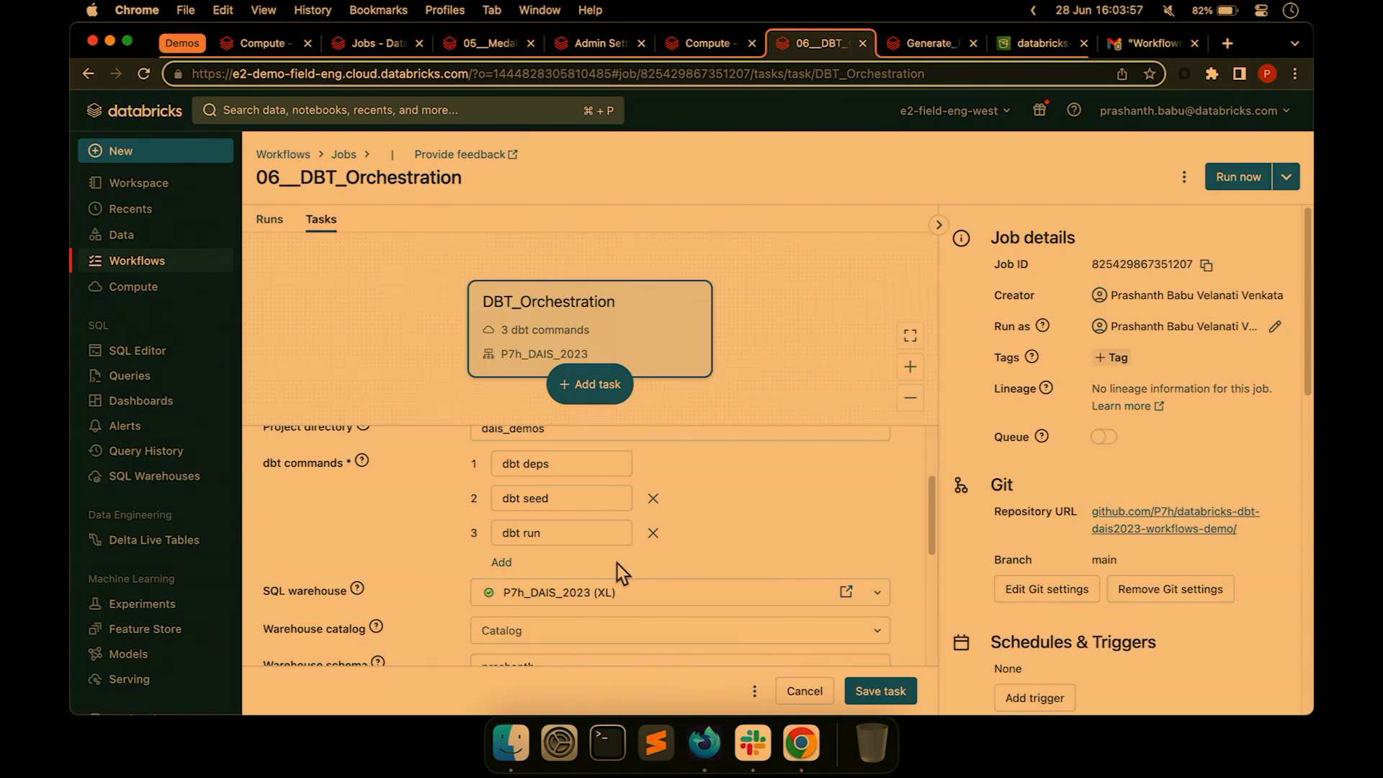
scroll(616, 569, "down", 3)
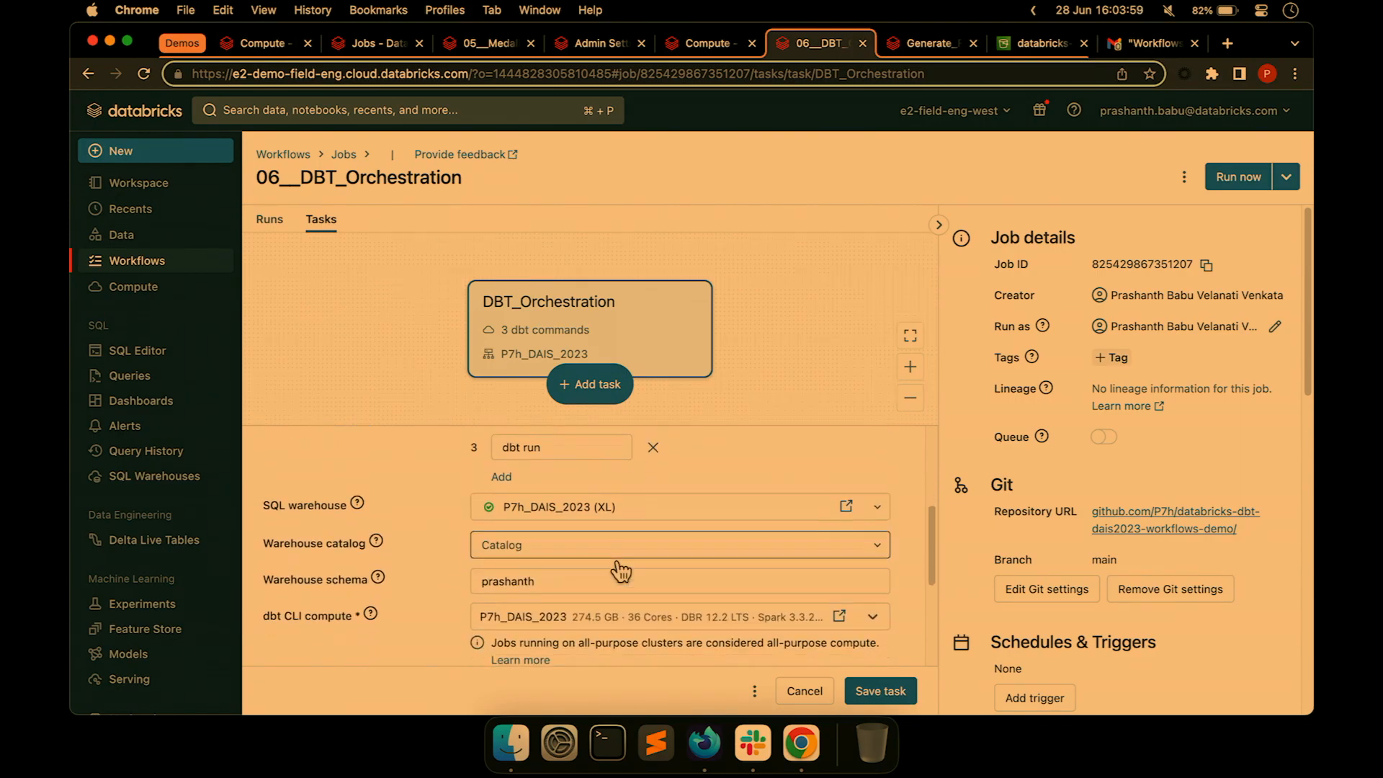
double_click(577, 504)
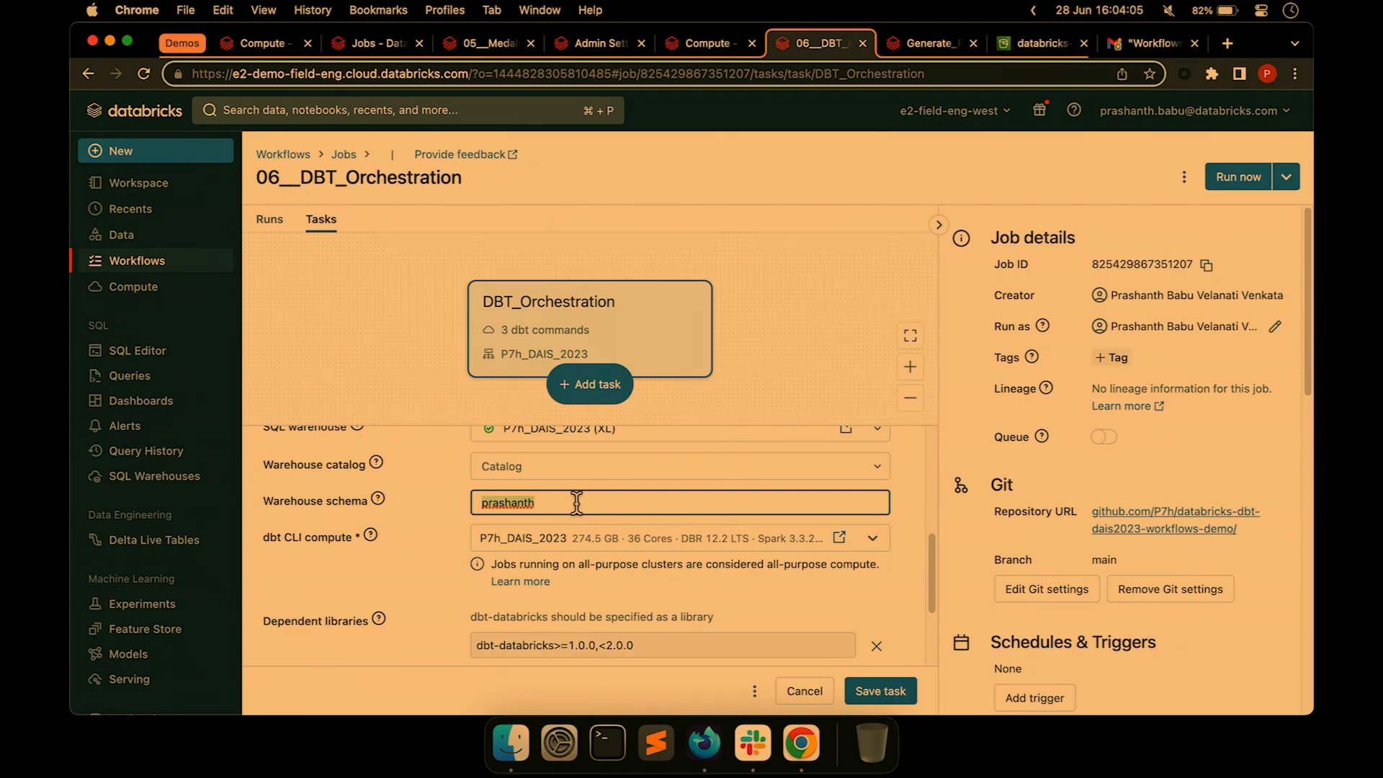
scroll(577, 505, "down", 2)
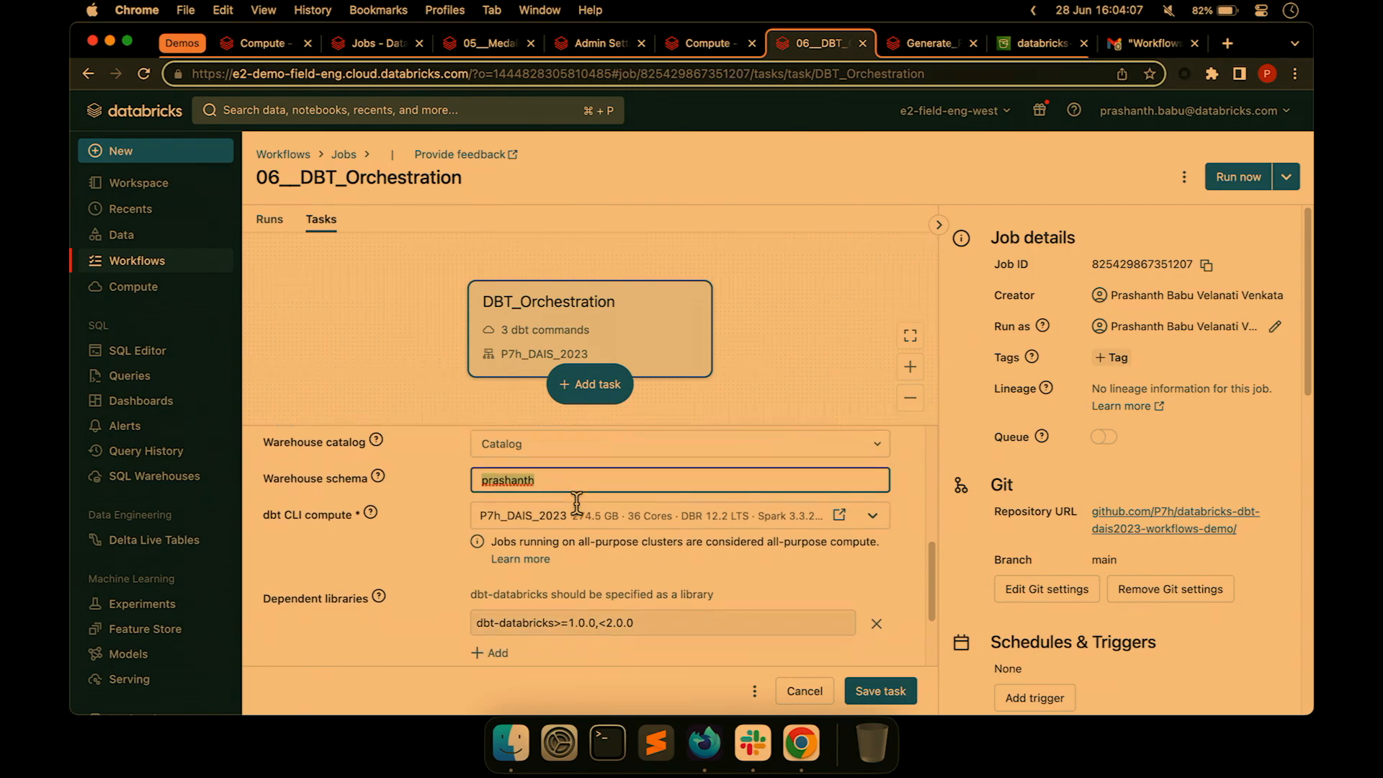
scroll(605, 571, "down", 2)
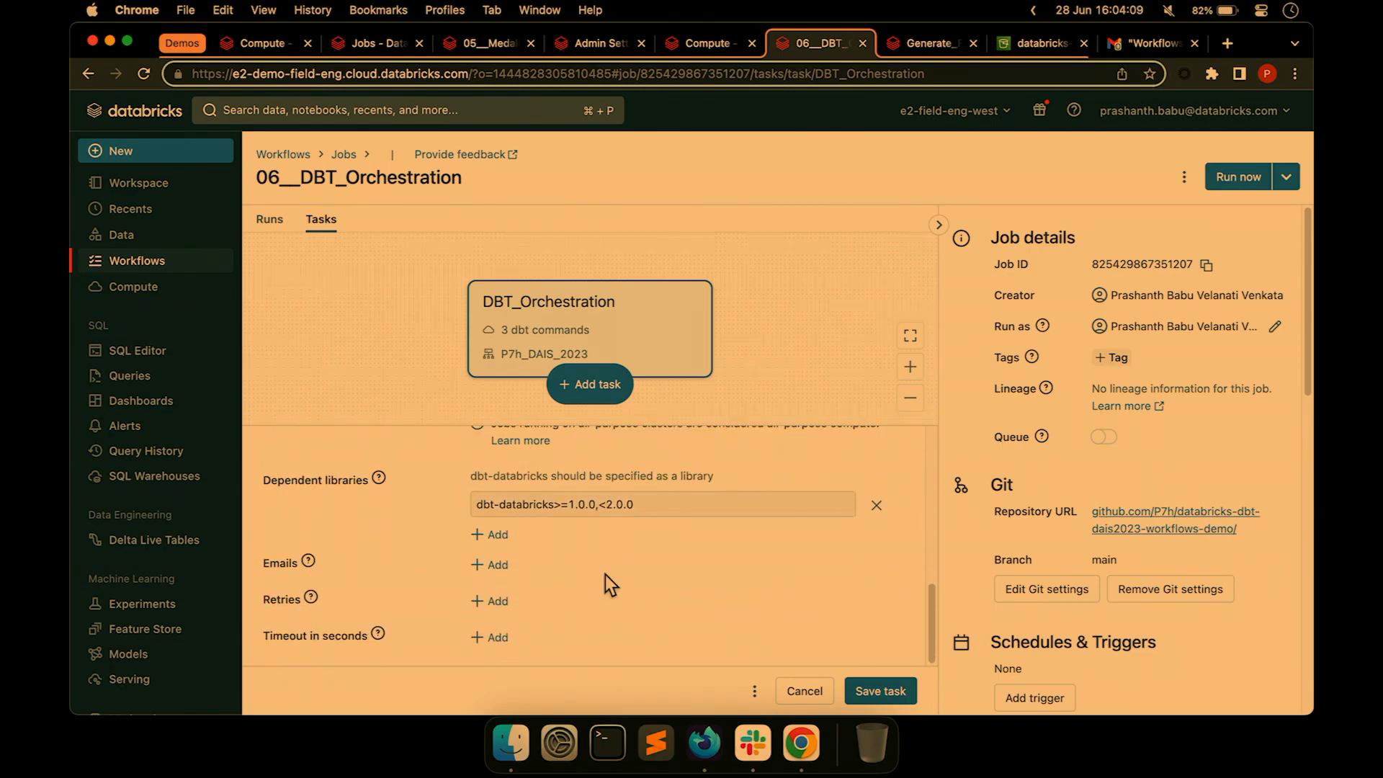
left_click(805, 691)
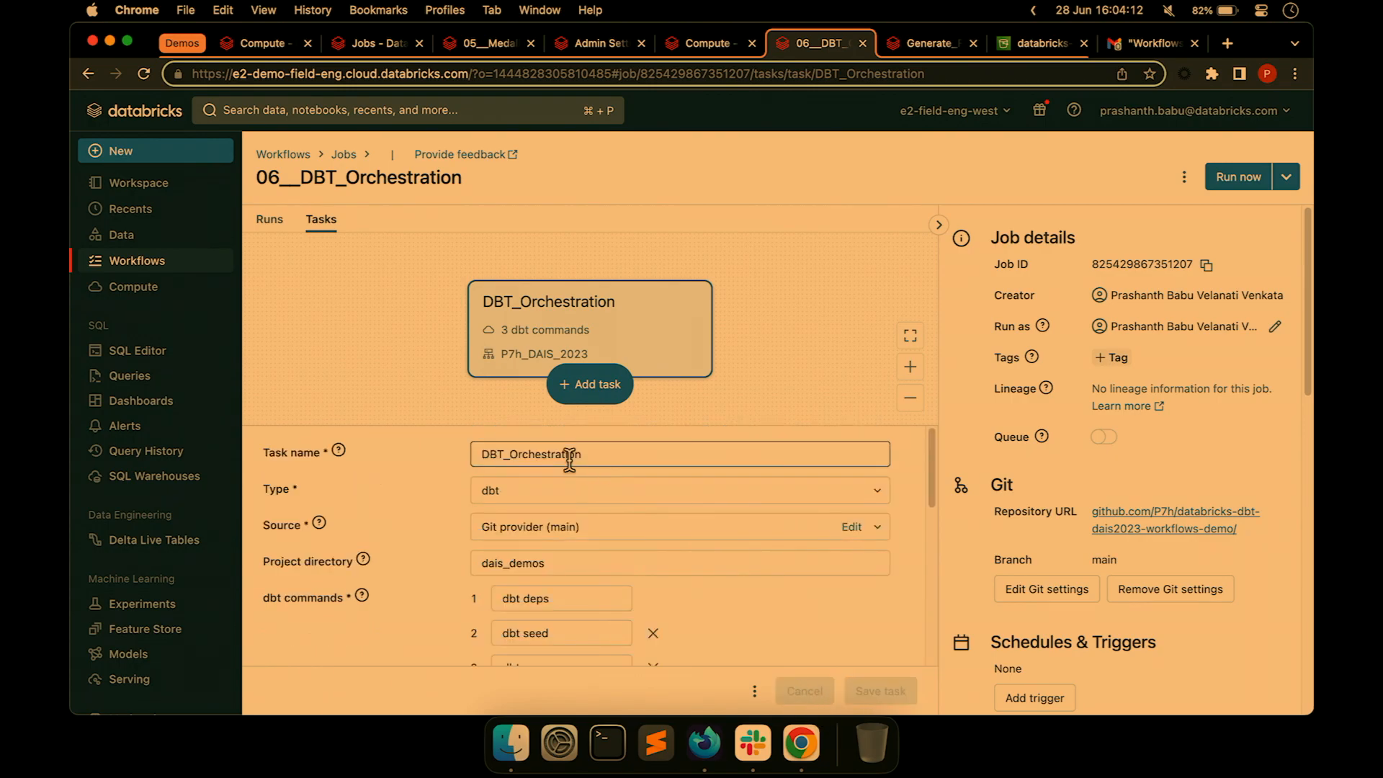
Trigger a manual run of 06__DBT_Orchestration and see run 180051314 listed as running.
left_click(271, 220)
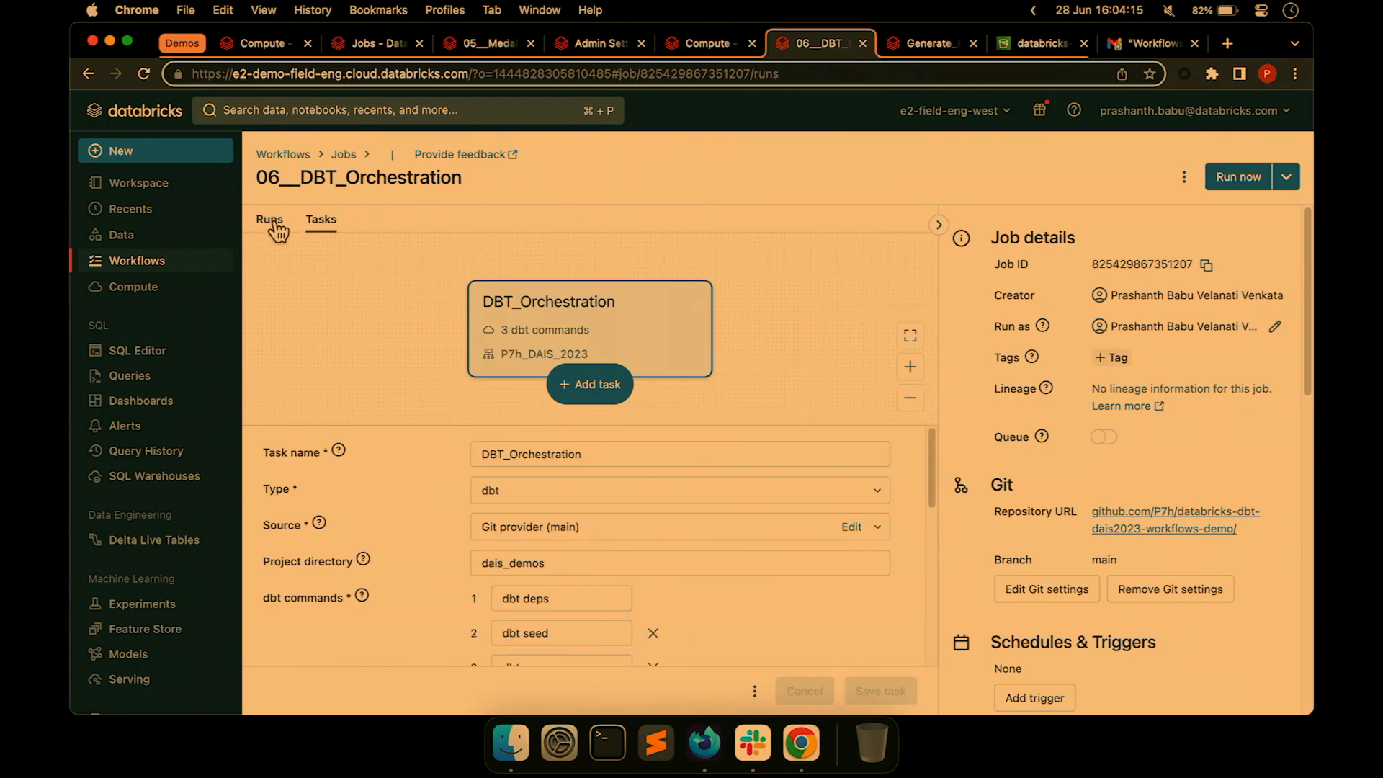
left_click(1238, 177)
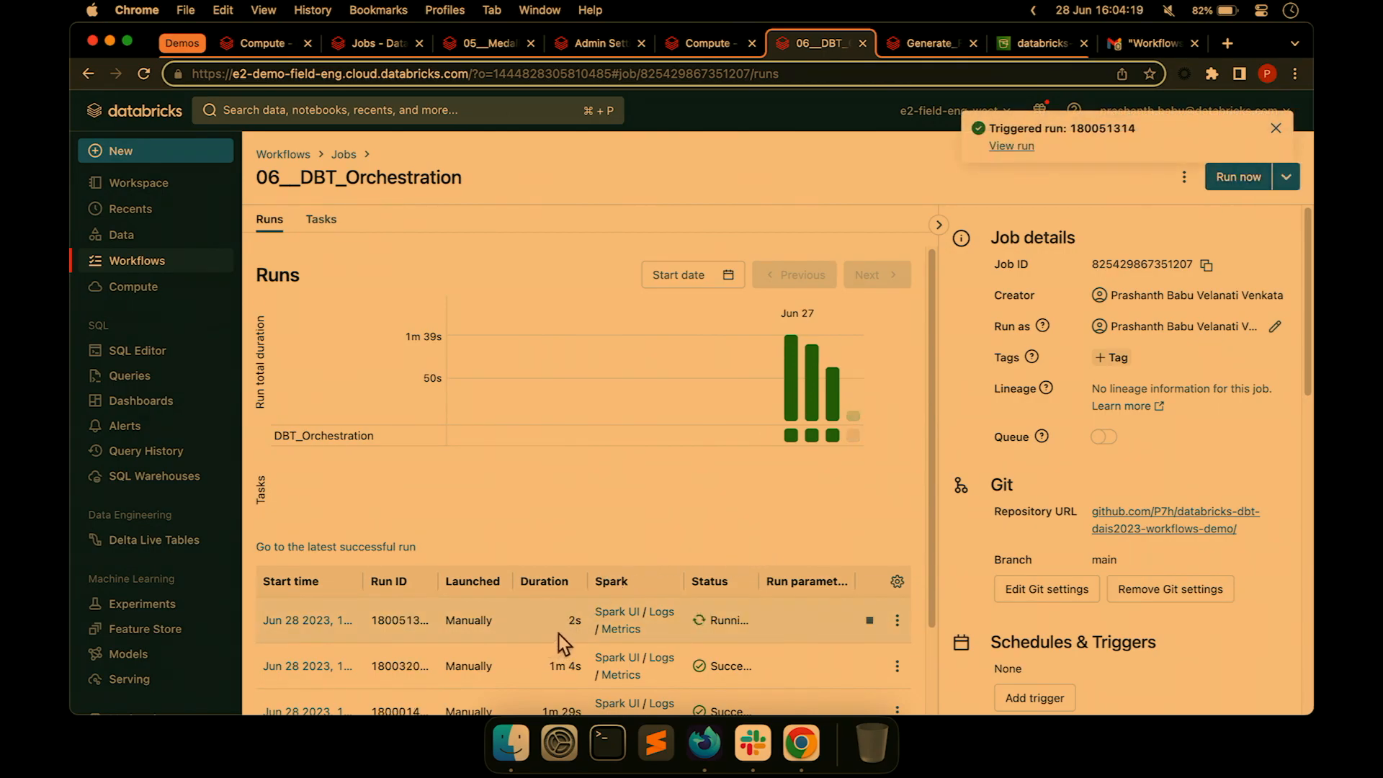
scroll(560, 658, "down", 2)
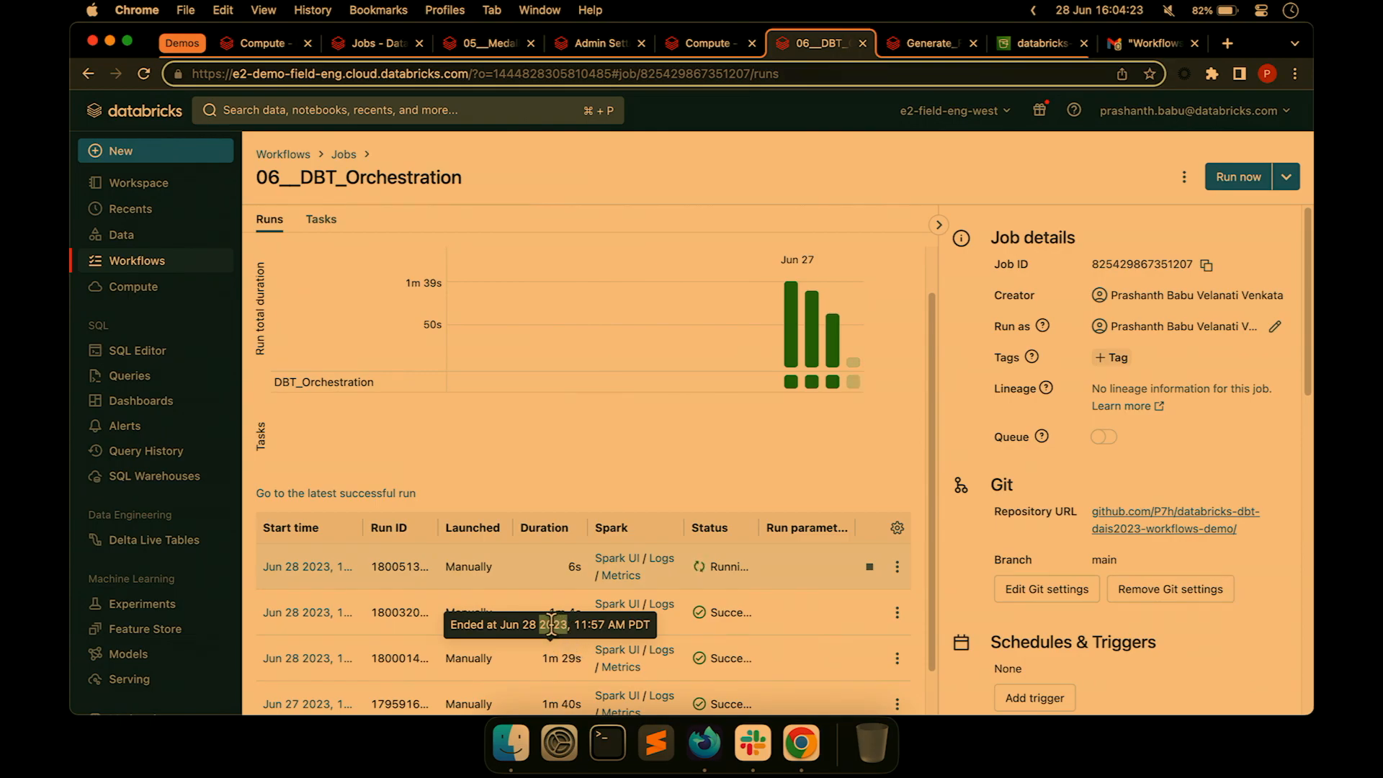
left_click(540, 9)
Present the deck full-screen from slide 40 on to 'How to orchestrate across teams and orgs??'.
left_click(559, 309)
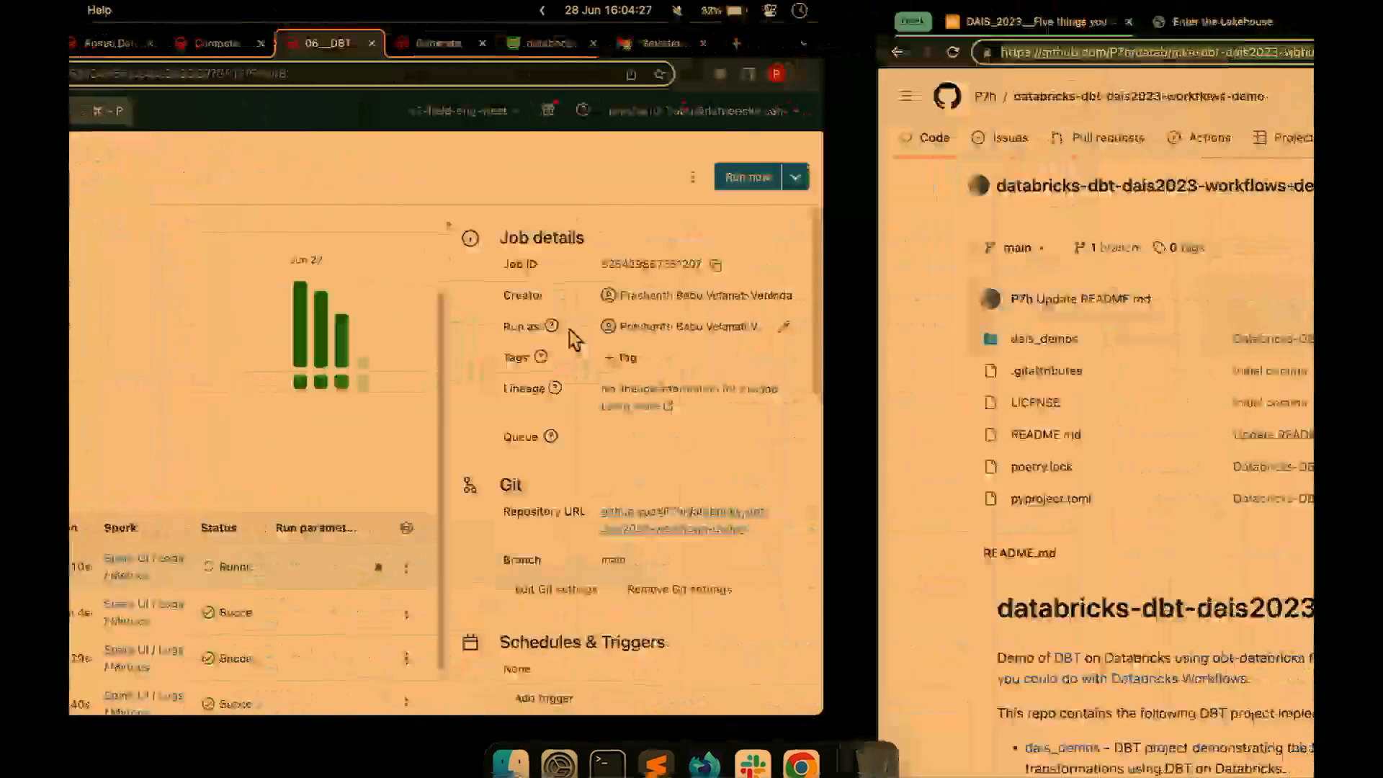
left_click(234, 67)
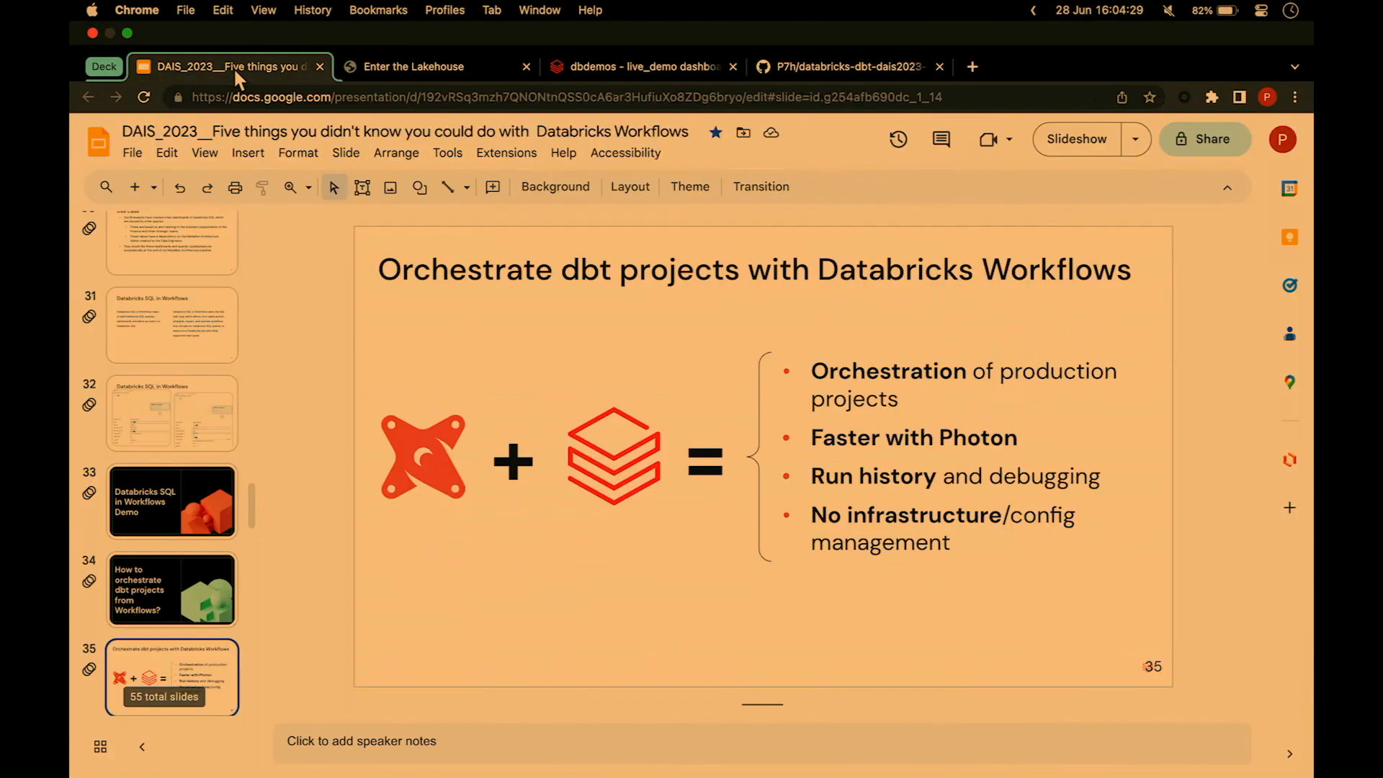
scroll(205, 537, "down", 6)
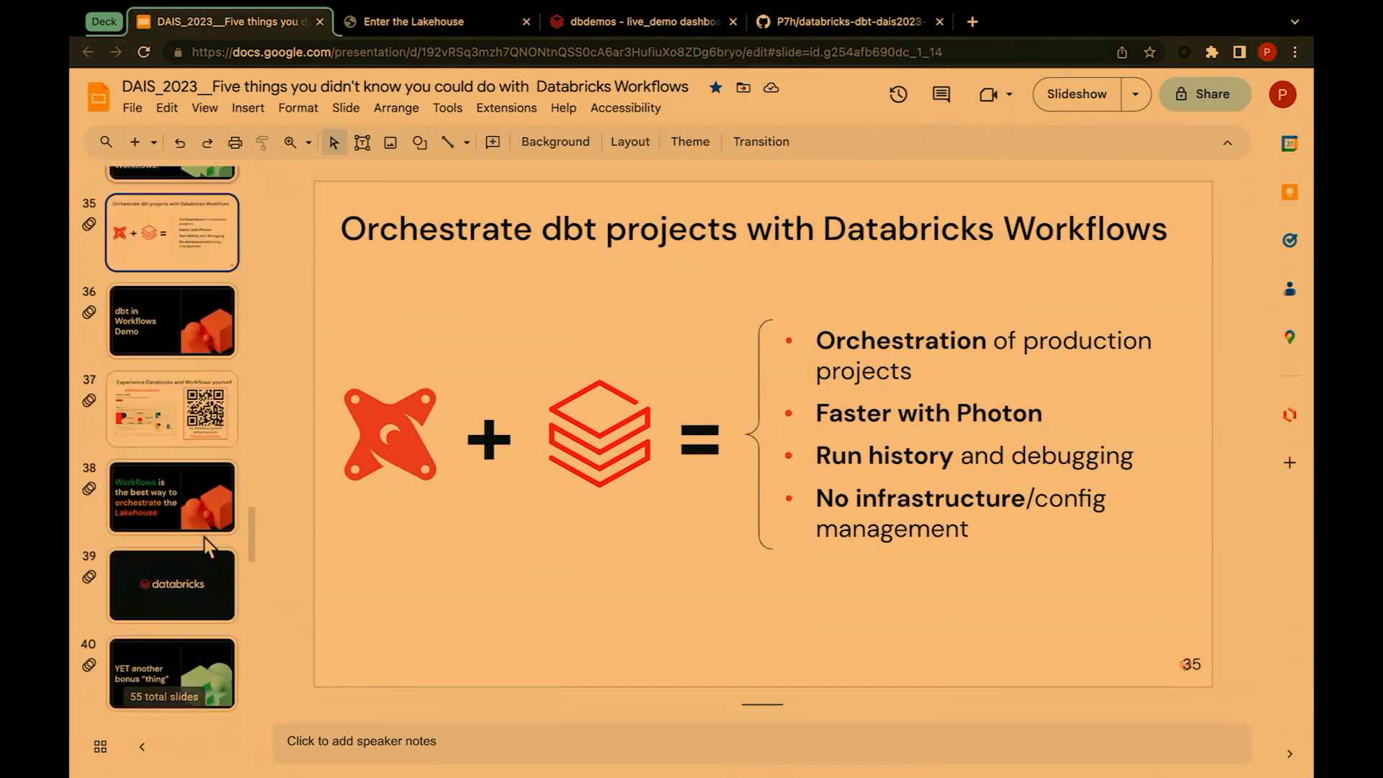
scroll(179, 521, "down", 3)
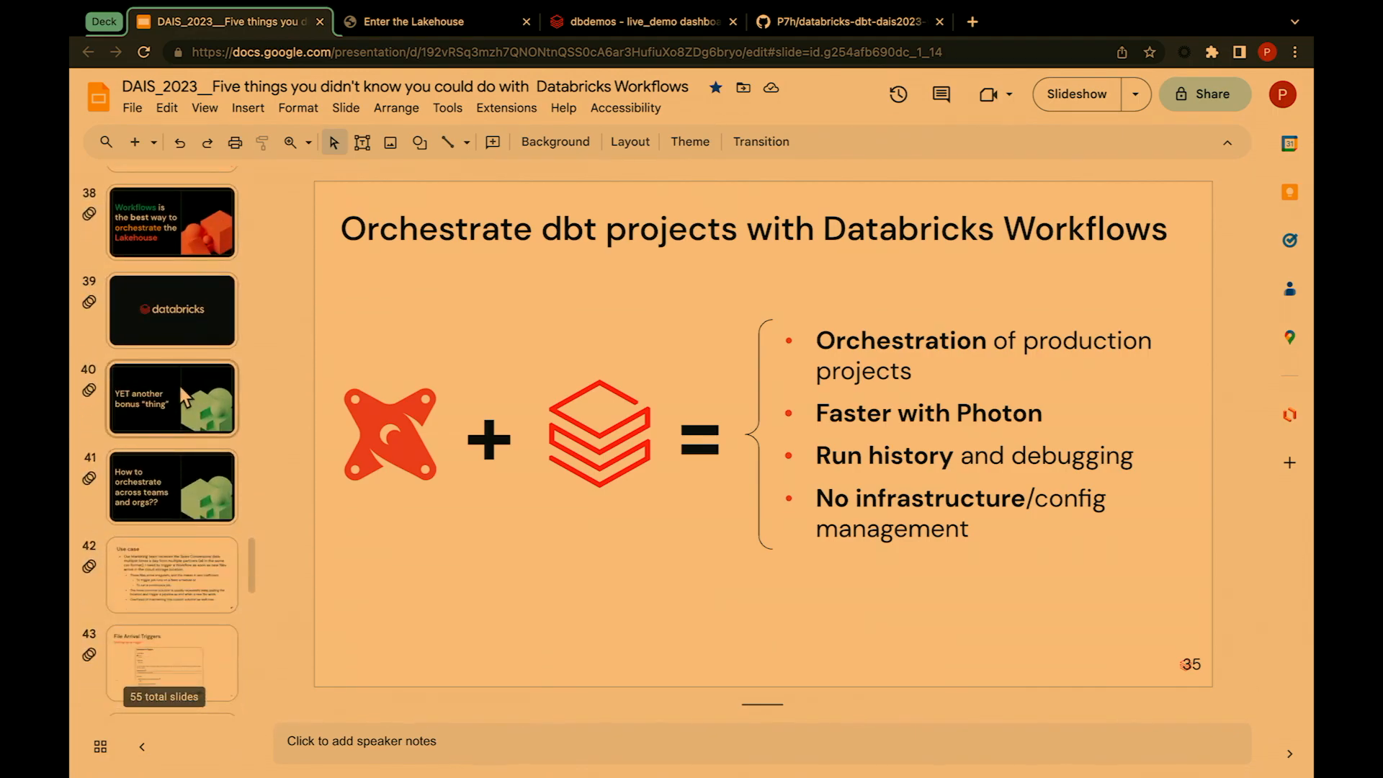
left_click(170, 428)
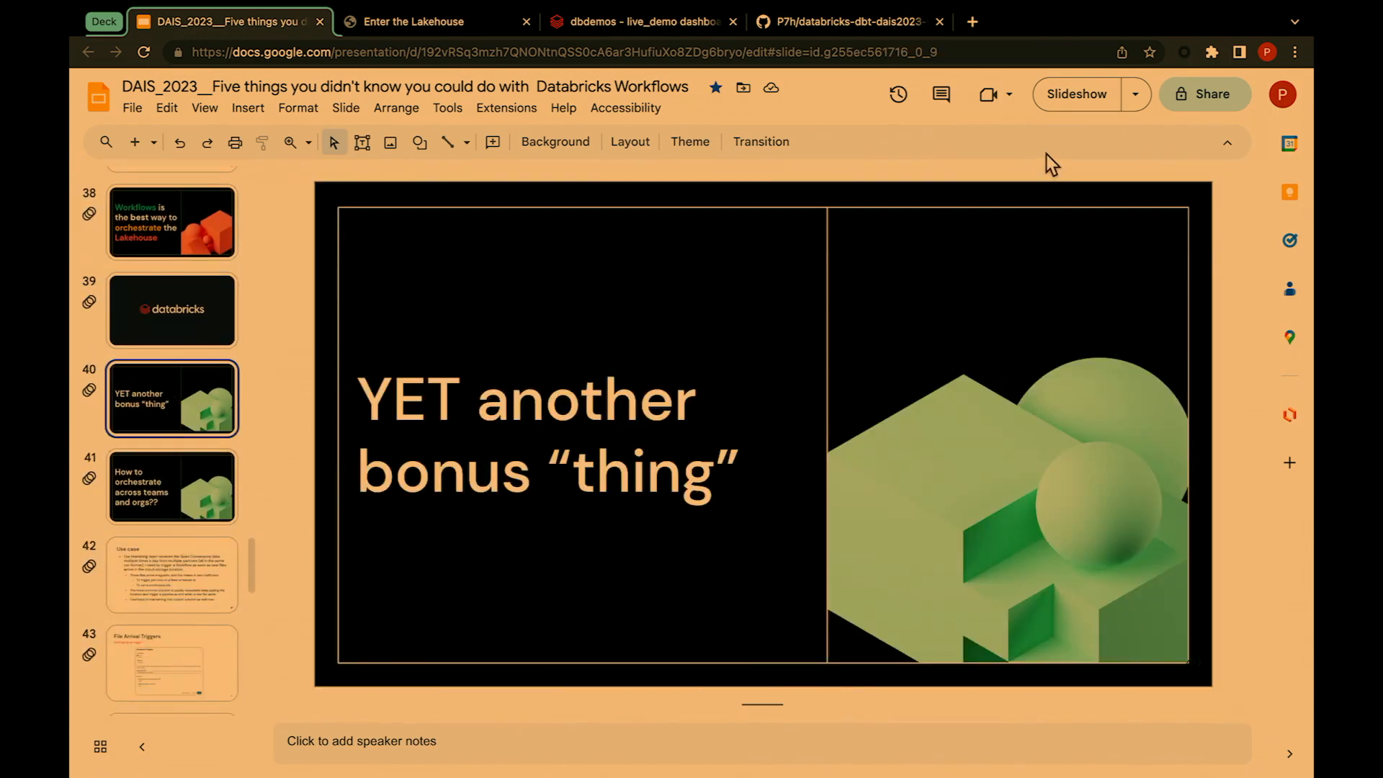
left_click(1093, 92)
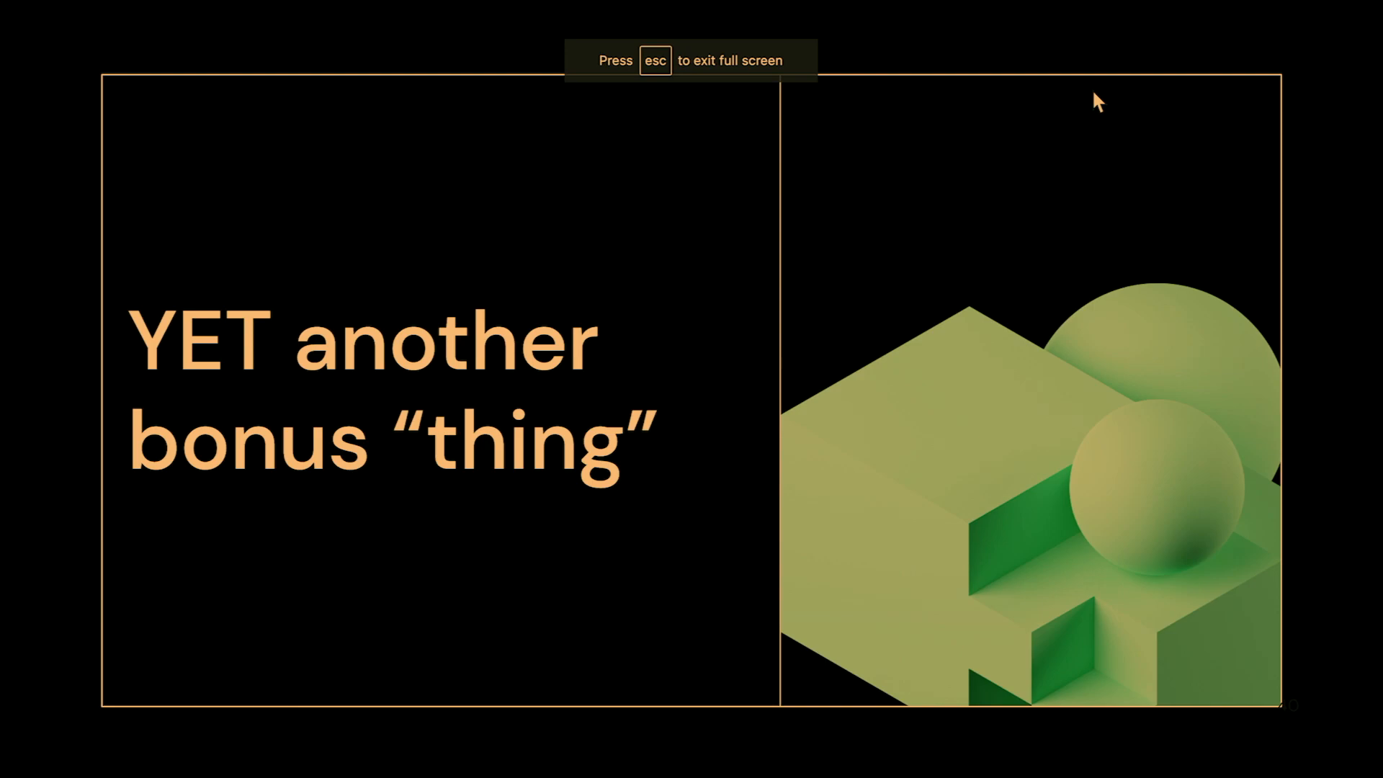
key("Right")
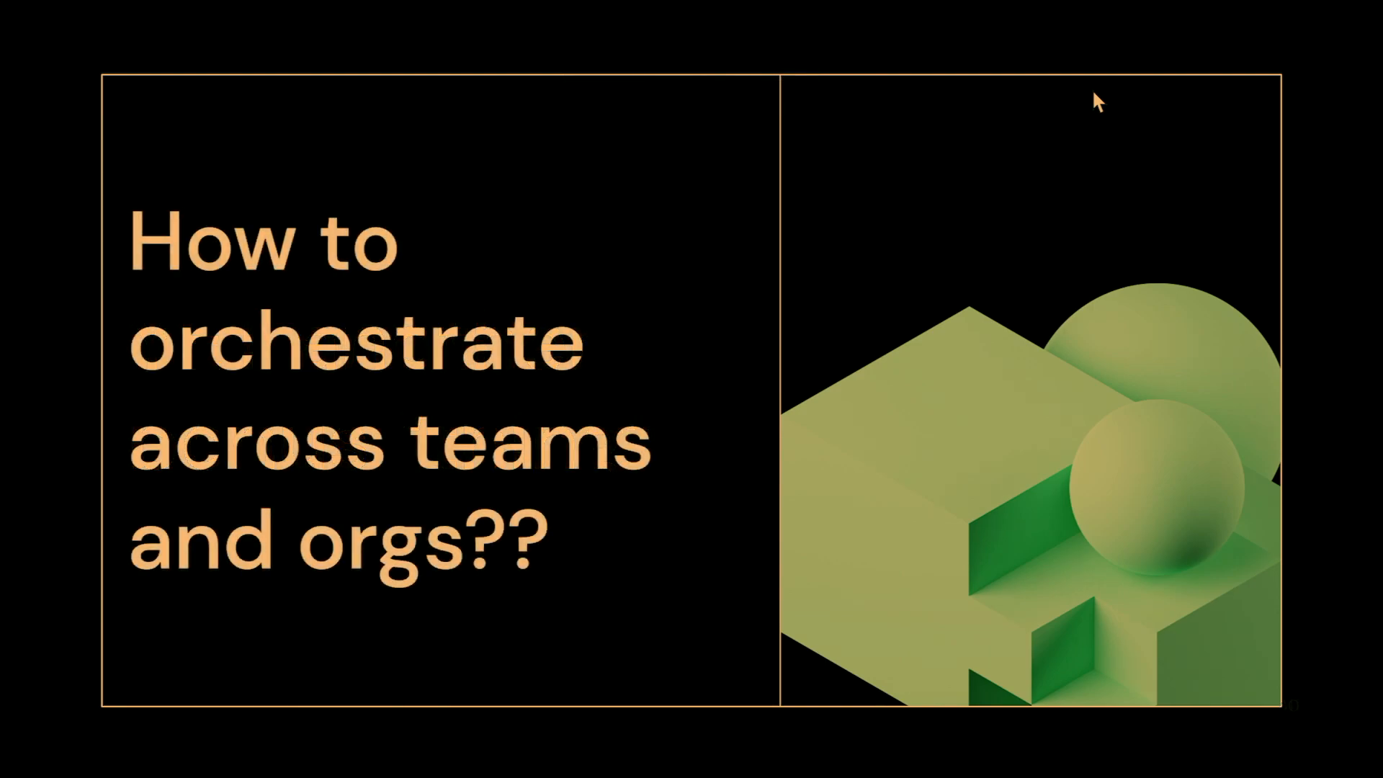
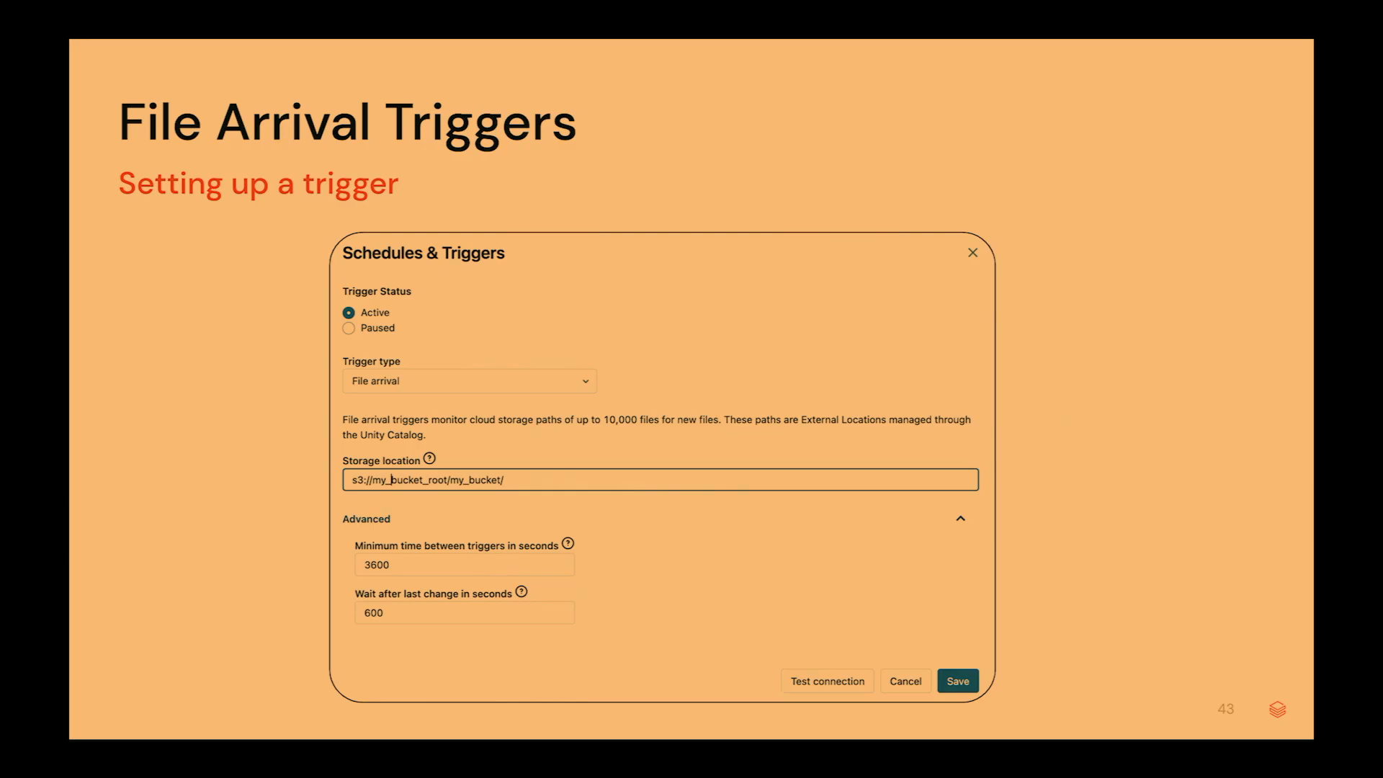
Exit the slideshow to edit slide 43, 'File Arrival Triggers', and bring up Chrome's window list.
key("Escape")
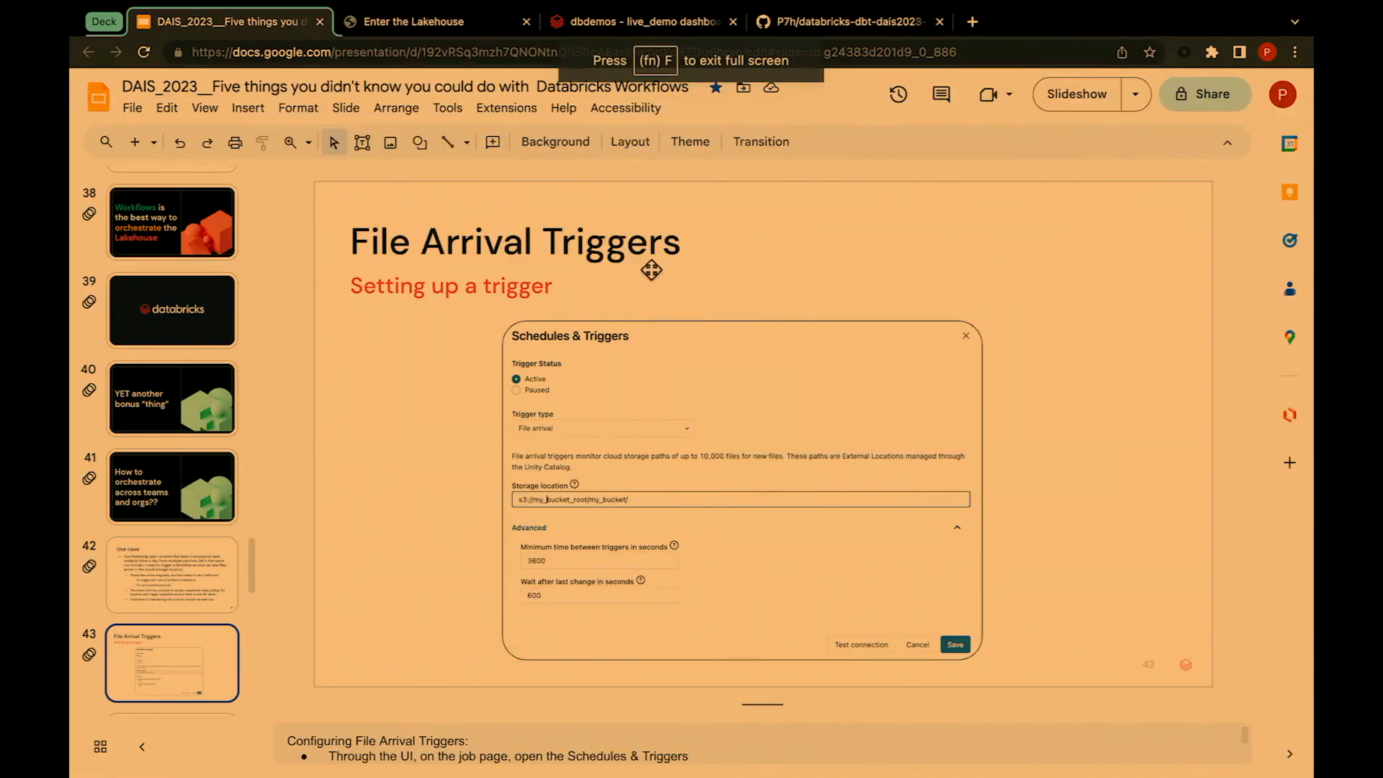
left_click(539, 10)
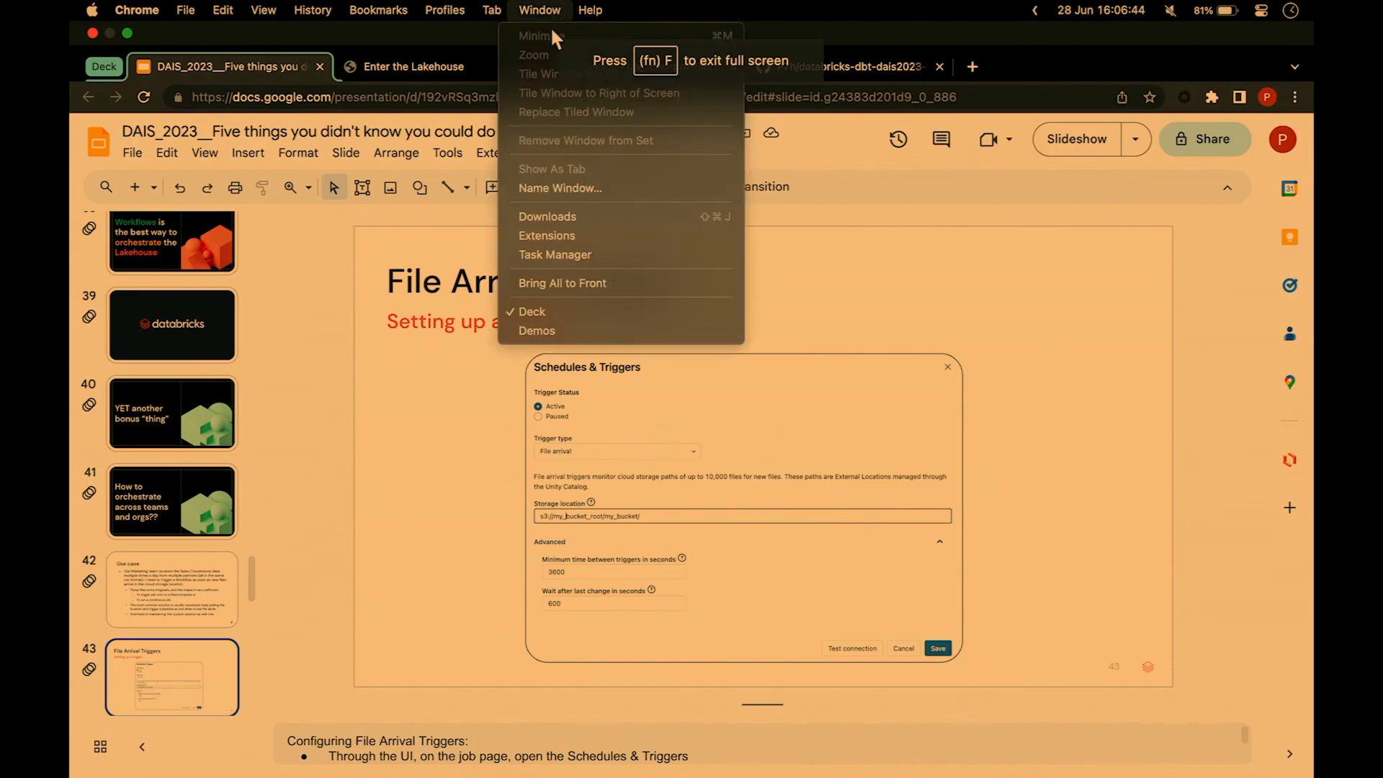
In the Demos window, open job 07__File_Arrival_Triggers from Workflows, then its Generate_Files notebook tab.
left_click(572, 331)
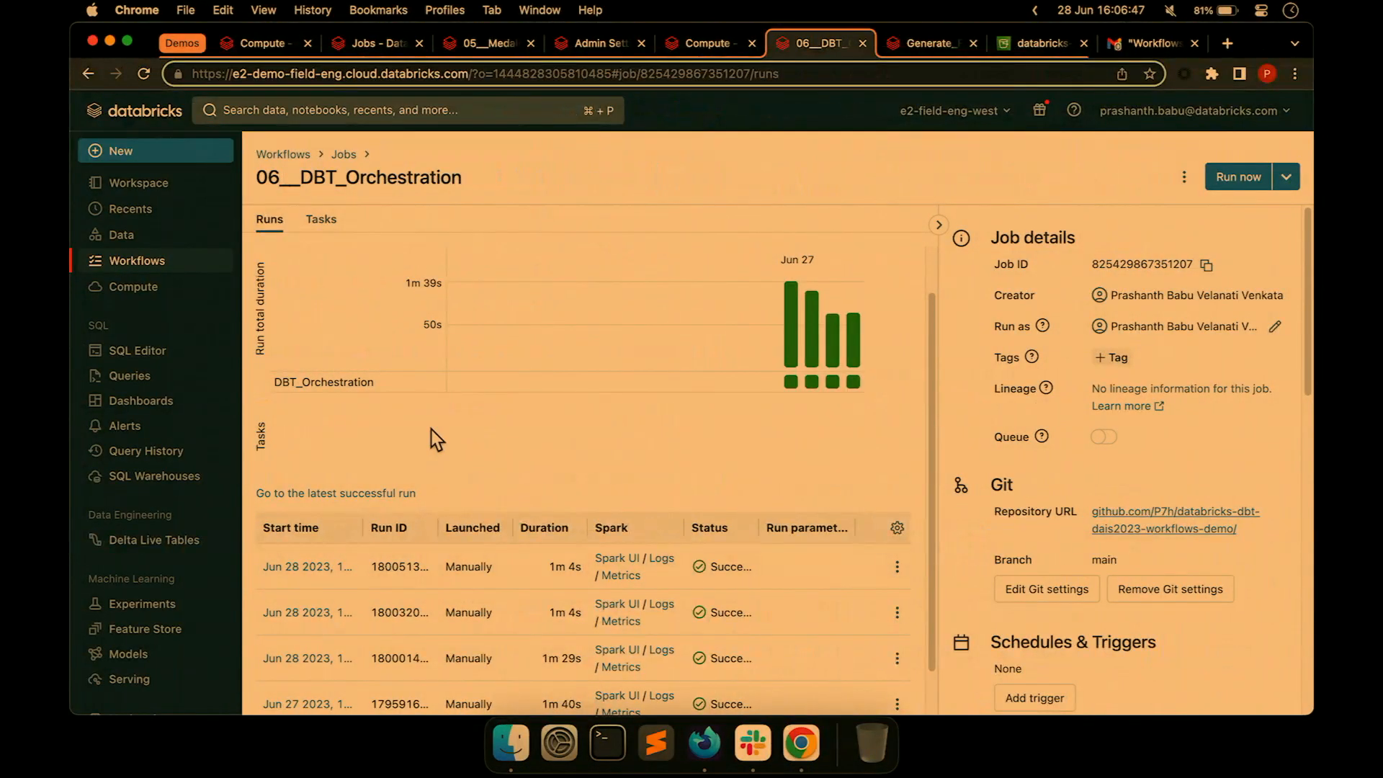
left_click(284, 156)
left_click(338, 346)
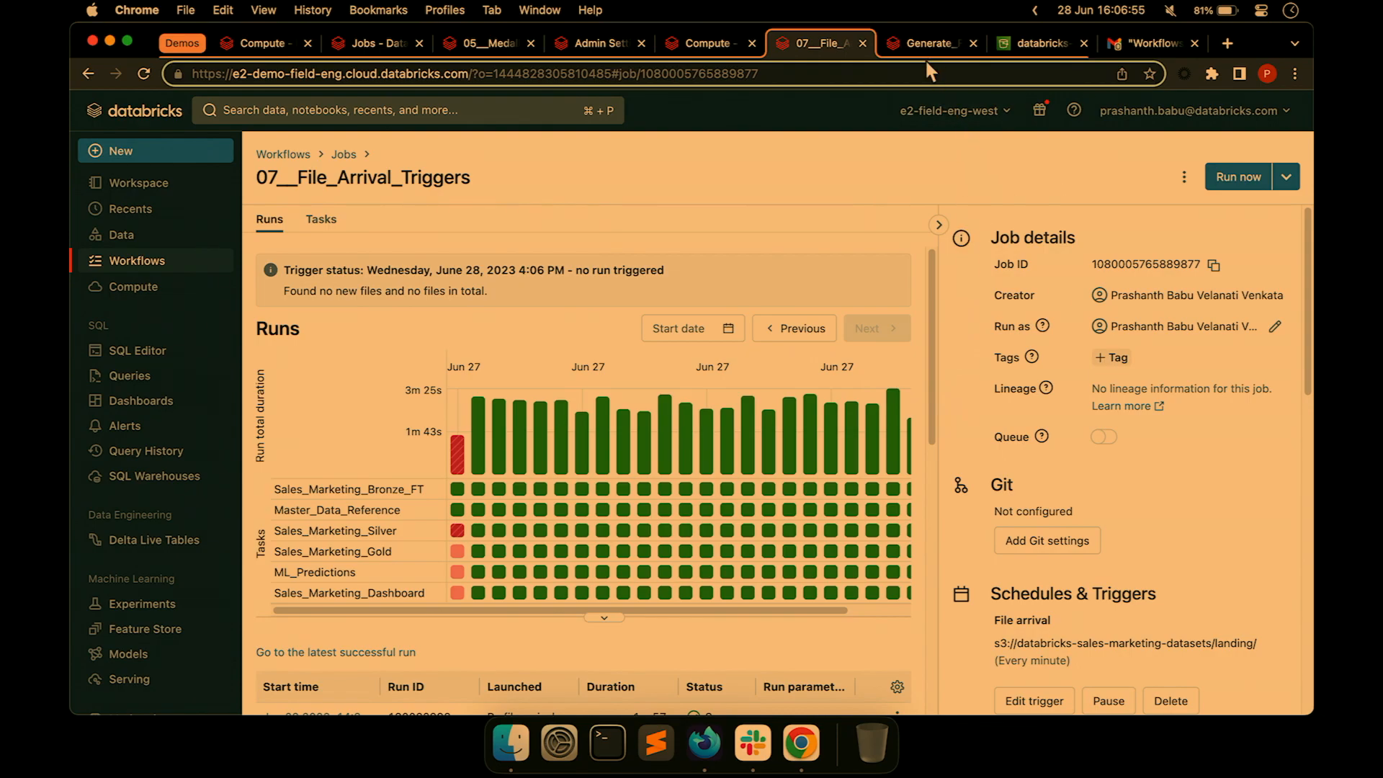
left_click(922, 39)
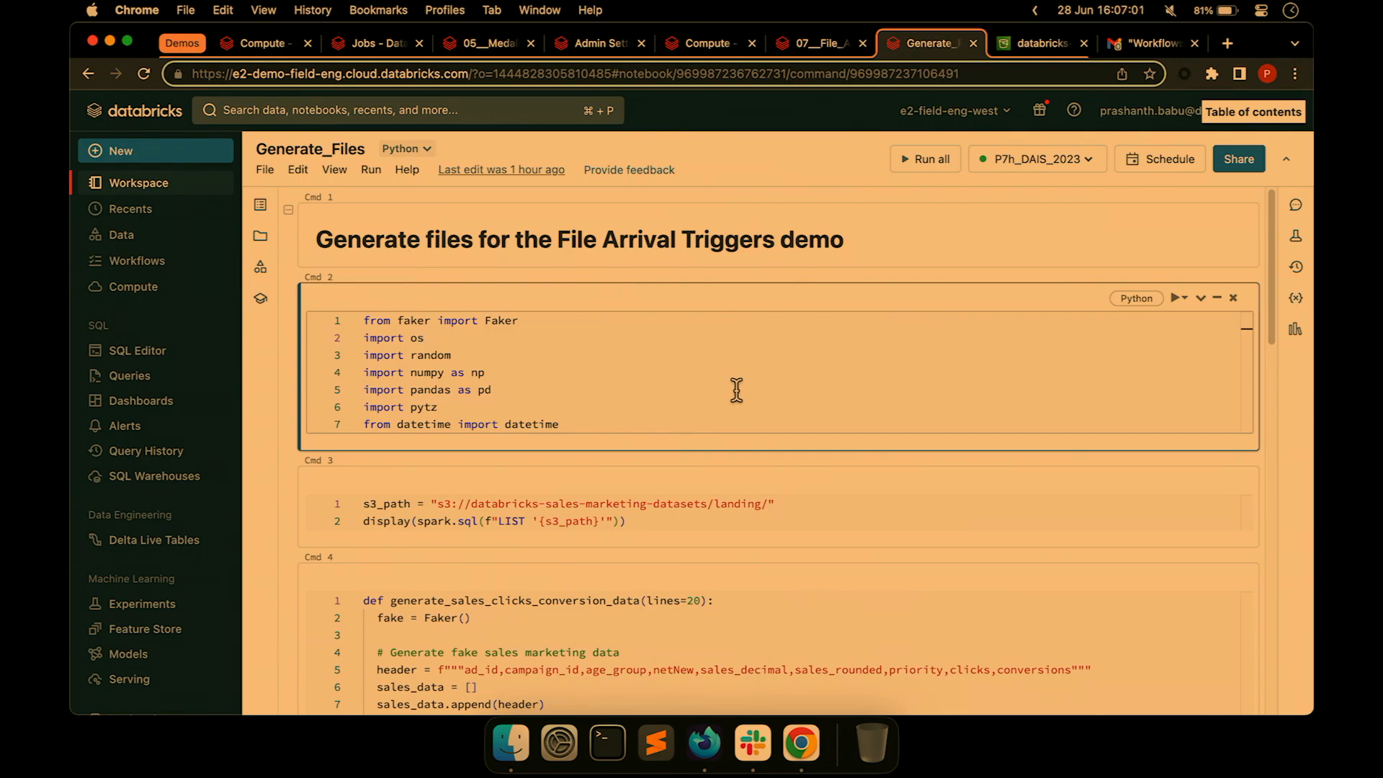
Run the imports, landing-folder listing and file-generation cells, noting the S3 landing path.
left_click(692, 384)
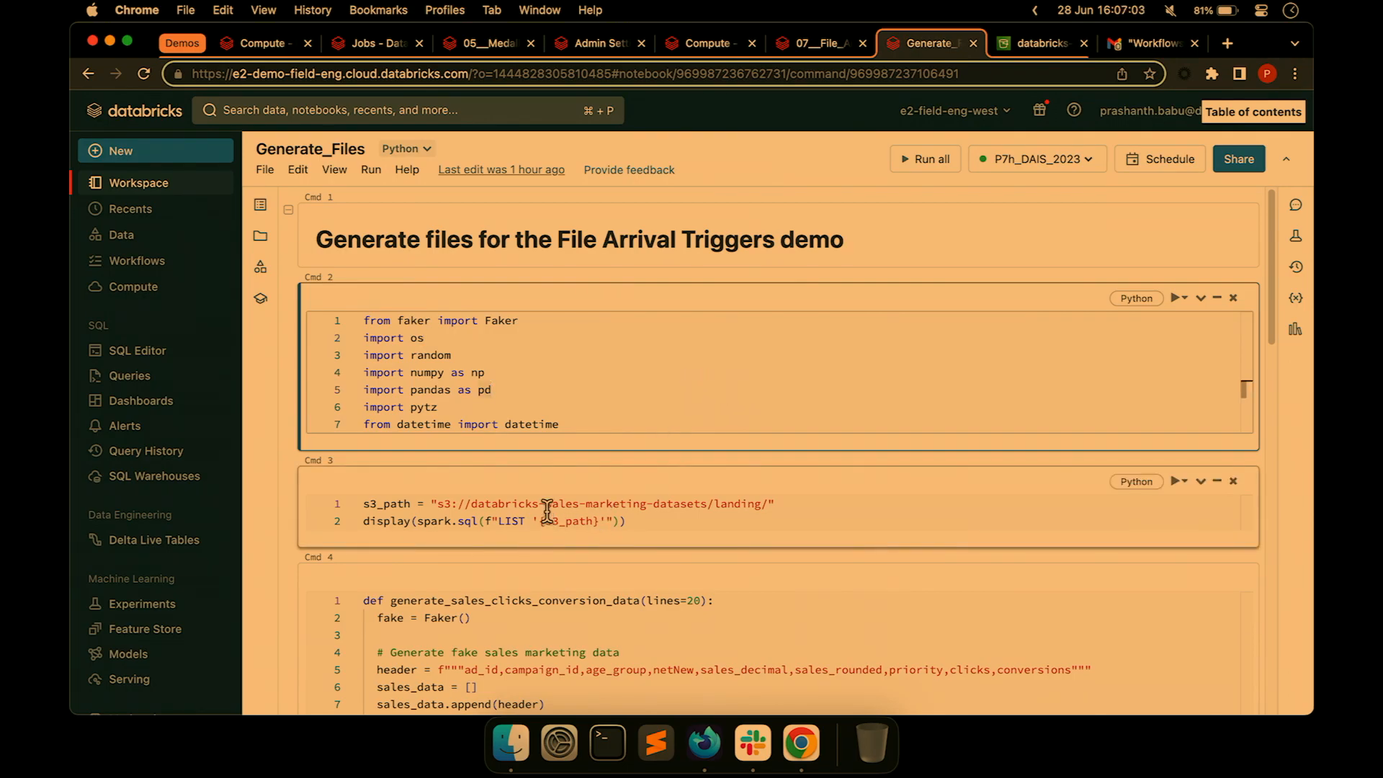
left_click_drag(505, 502, 785, 502)
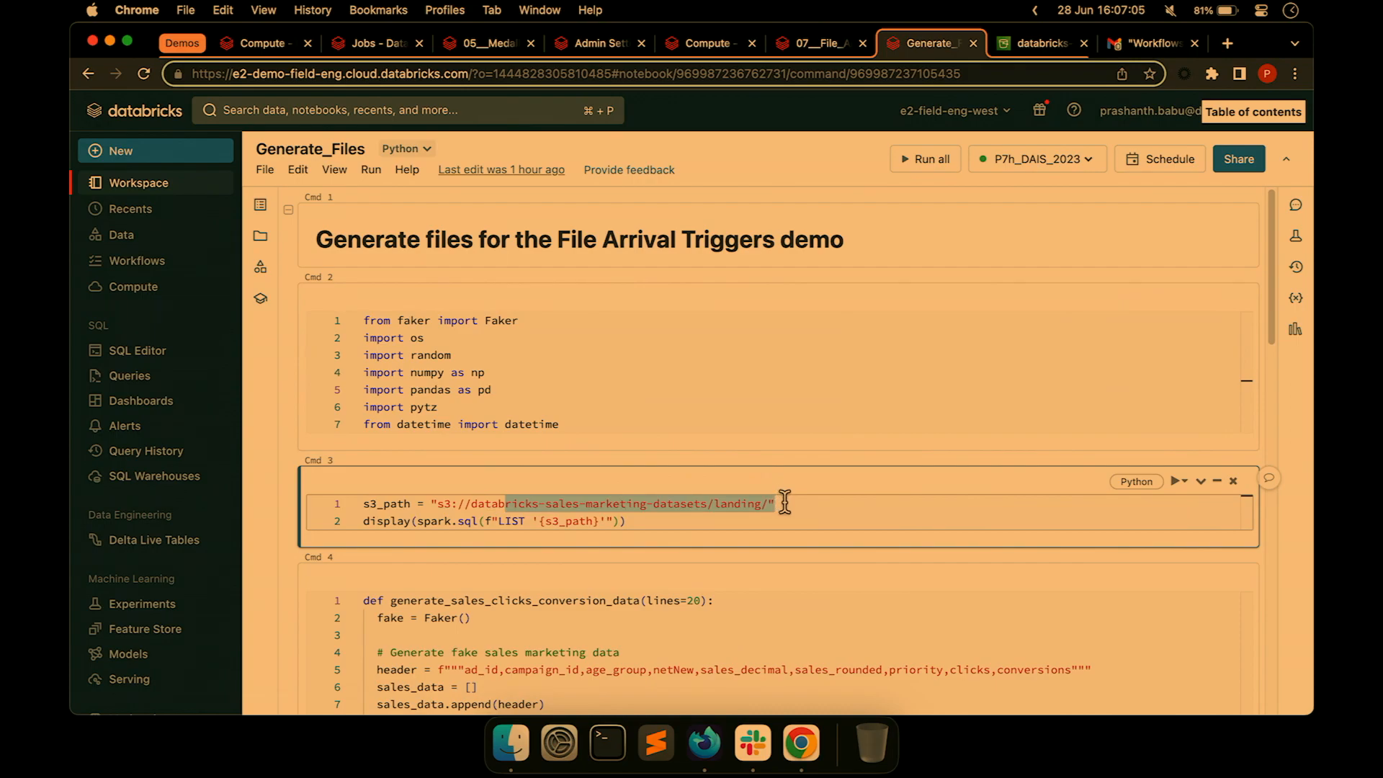
left_click(684, 401)
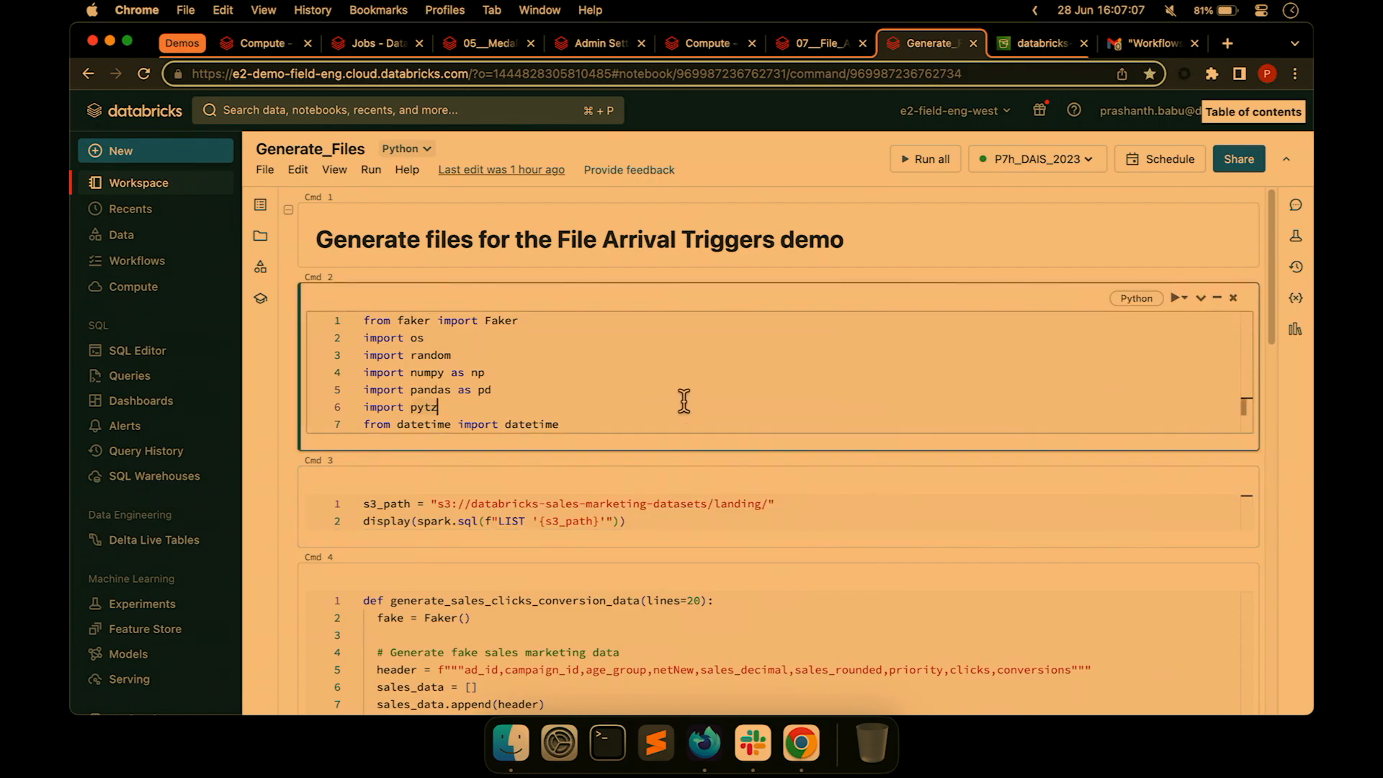
key("shift+Return")
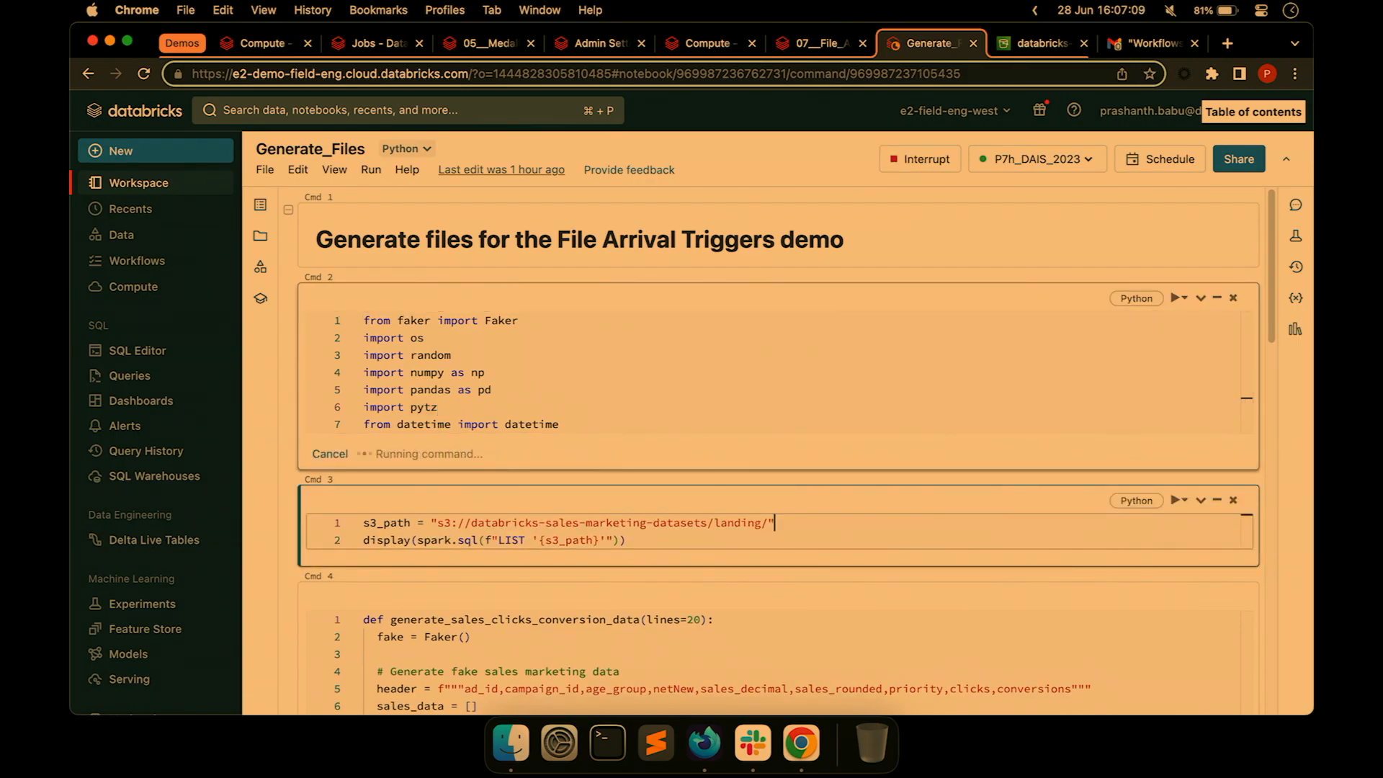
key("shift+Return")
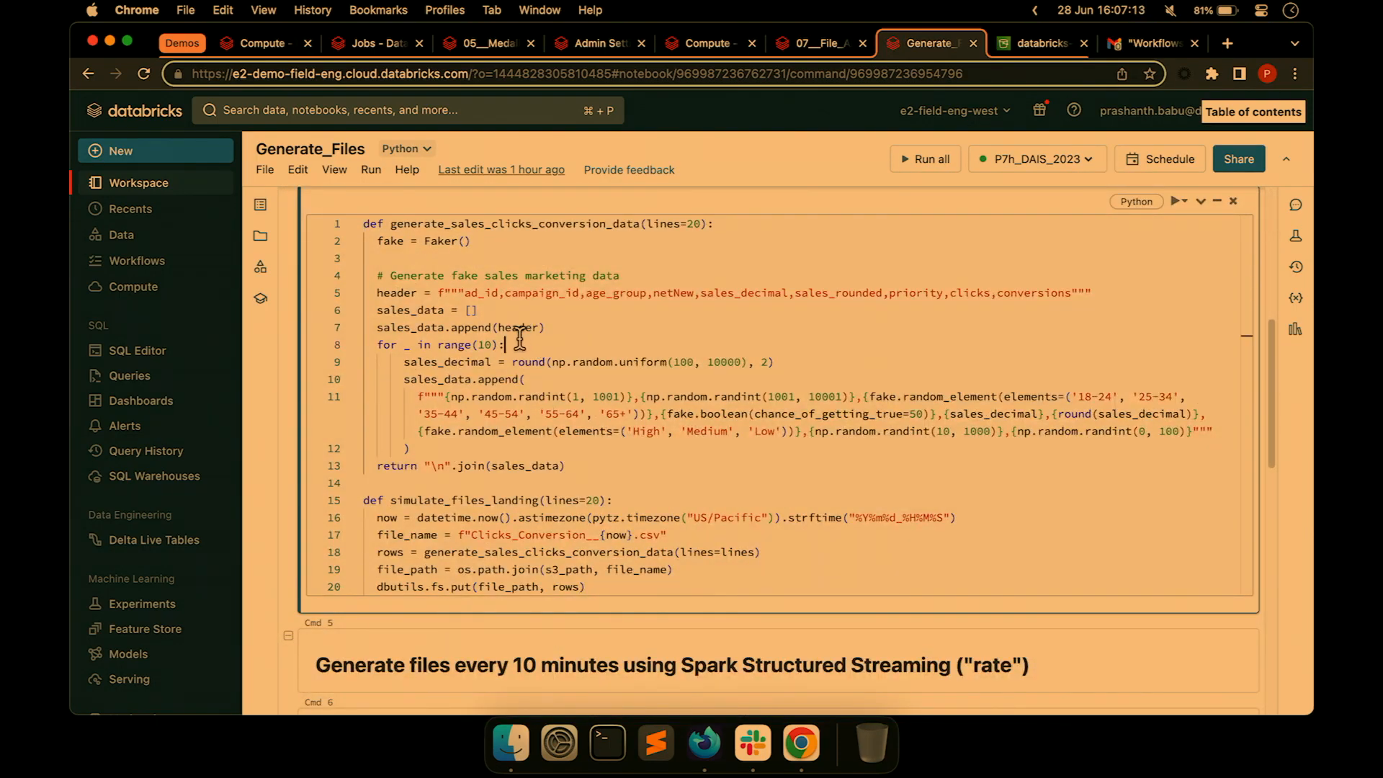
key("shift+Return")
Review where file_path and s3_path are used, then start the stream generating a CSV every 10 minutes.
scroll(573, 429, "down", 2)
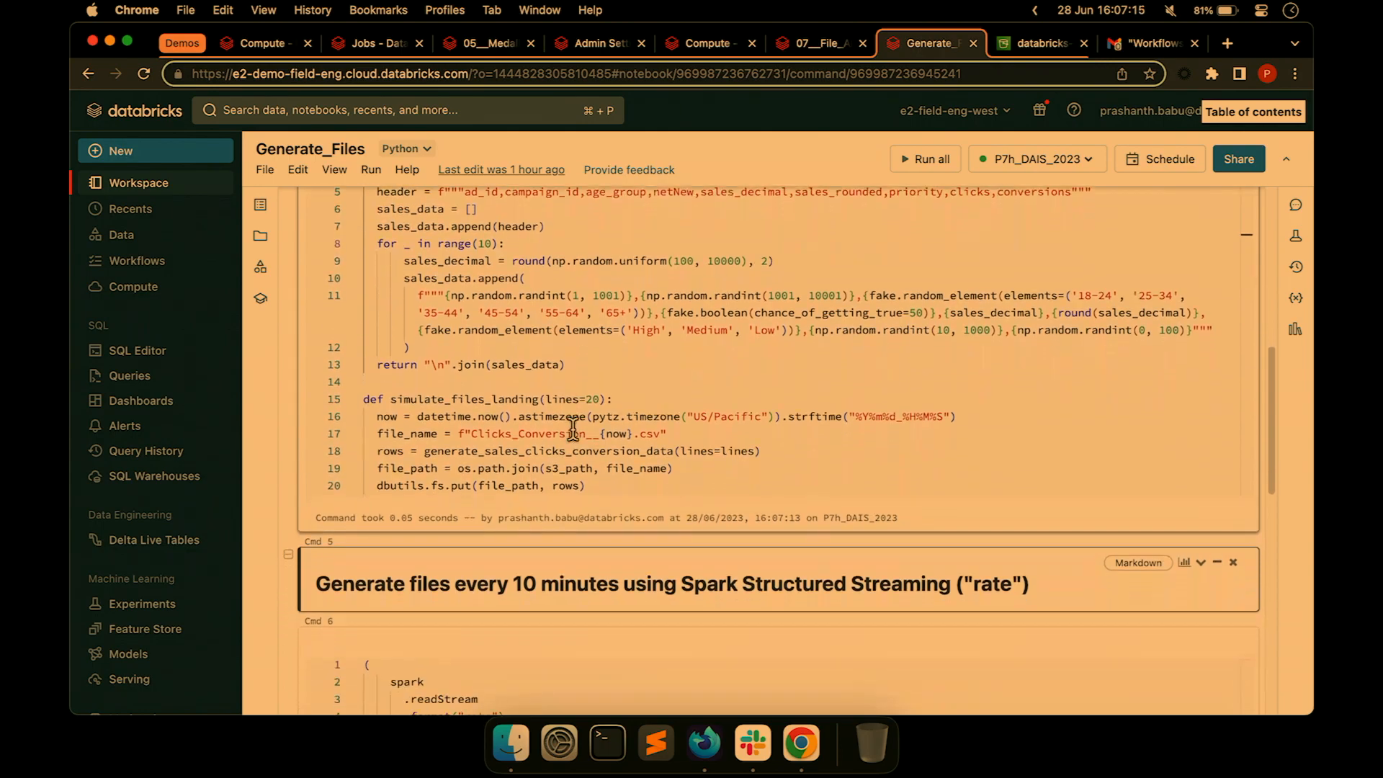
left_click(504, 422)
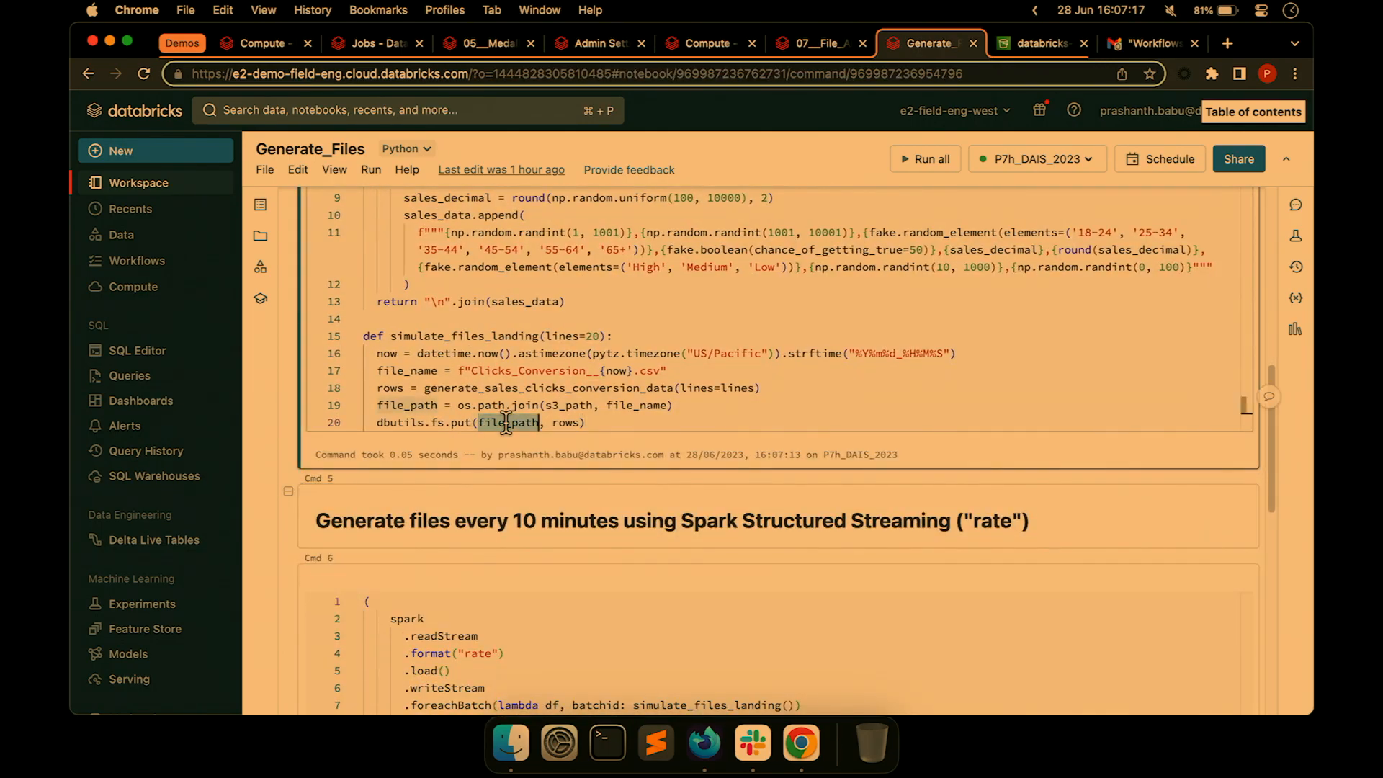
scroll(539, 381, "up", 6)
left_click(389, 354)
scroll(586, 472, "down", 3)
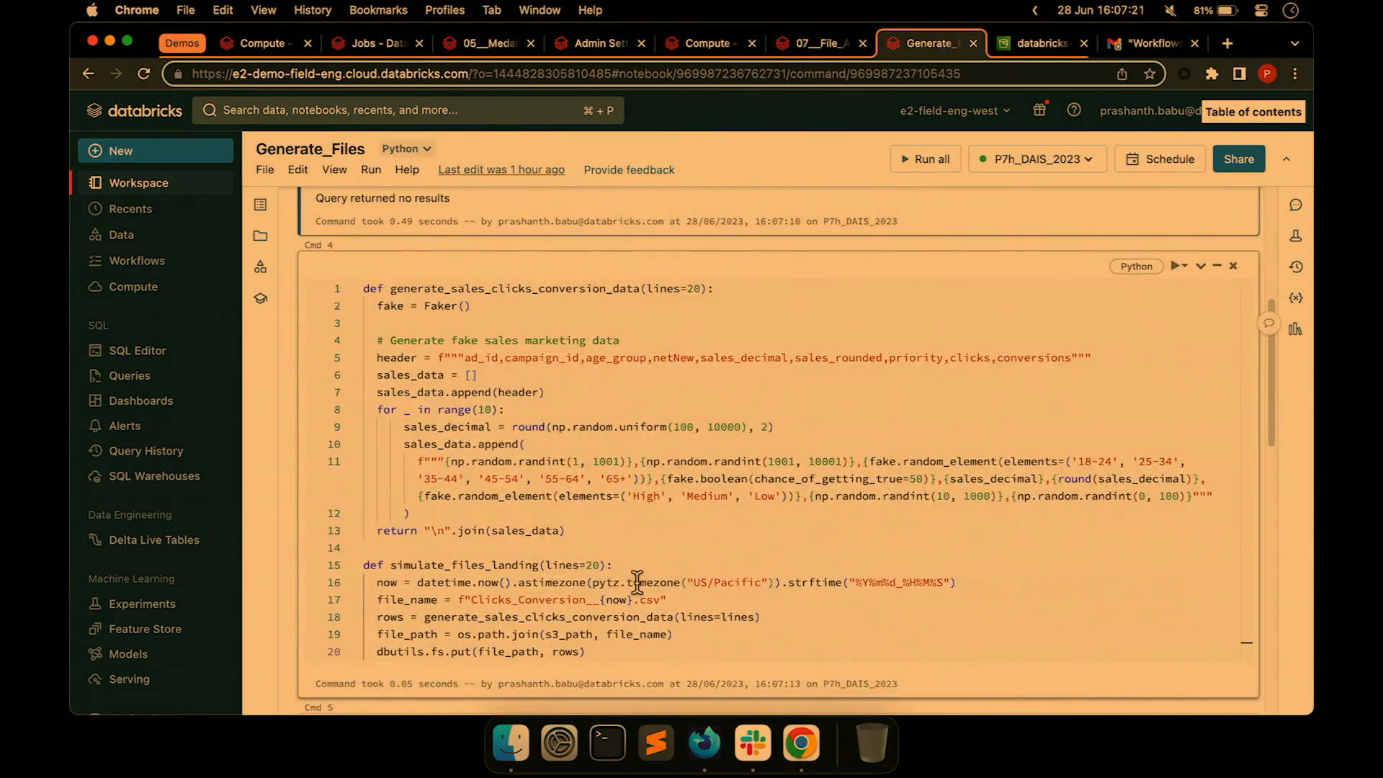
left_click(564, 603)
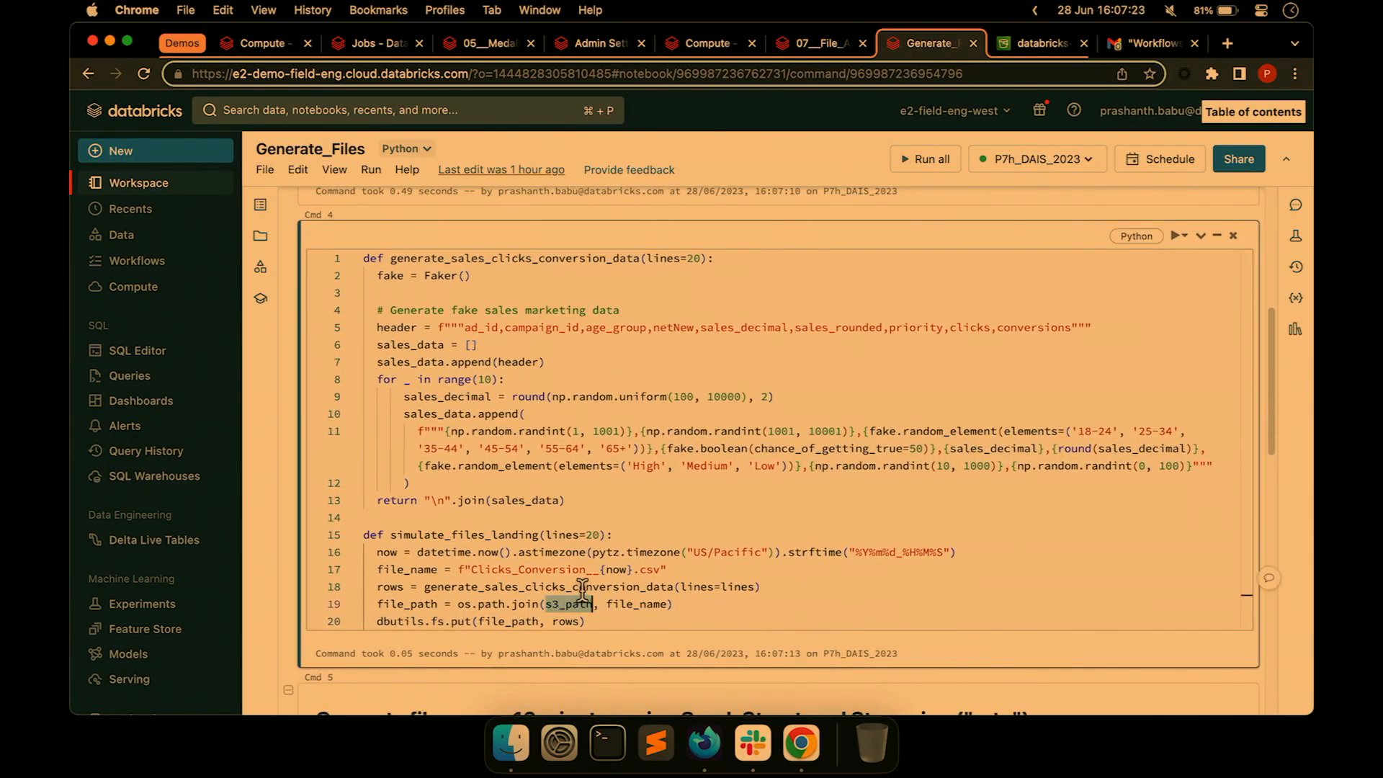
mouse_move(583, 587)
scroll(582, 587, "down", 7)
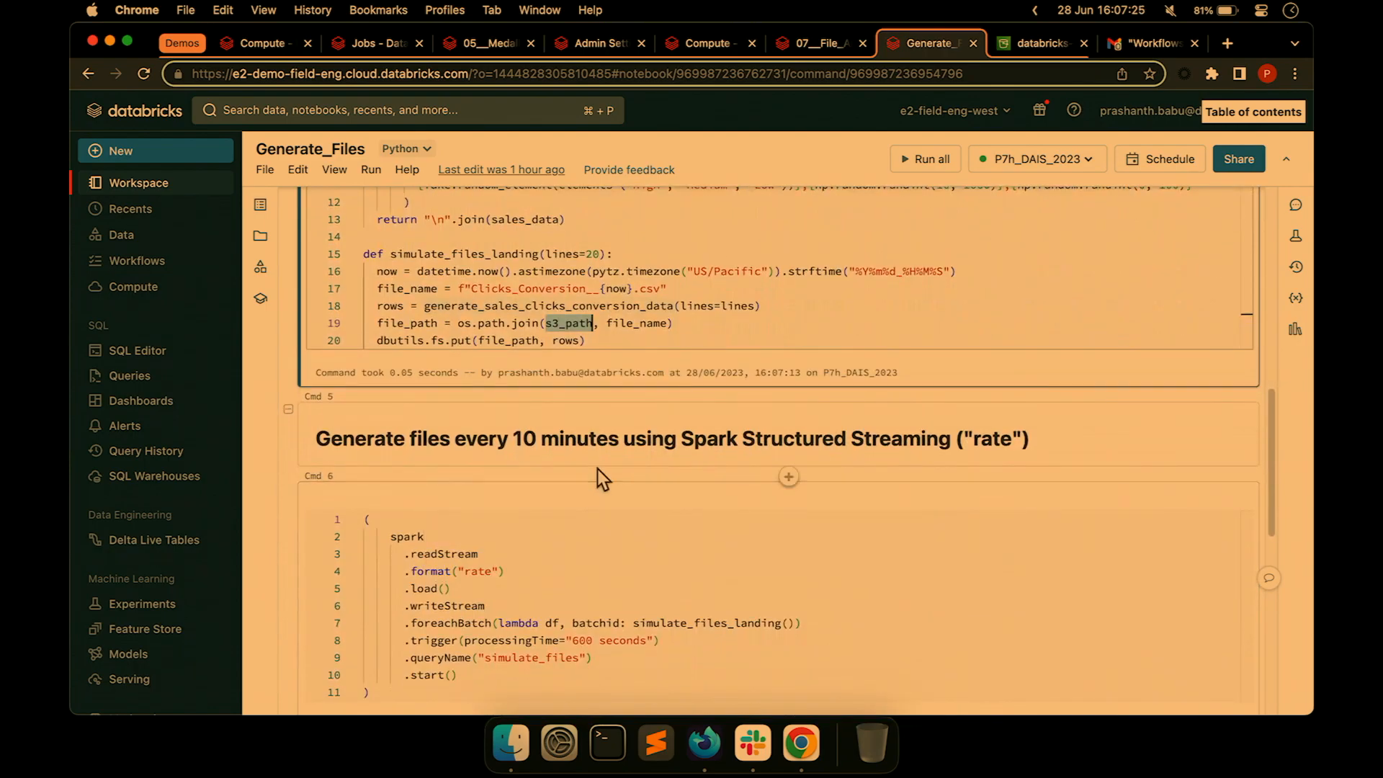
scroll(534, 365, "up", 2)
left_click(537, 365)
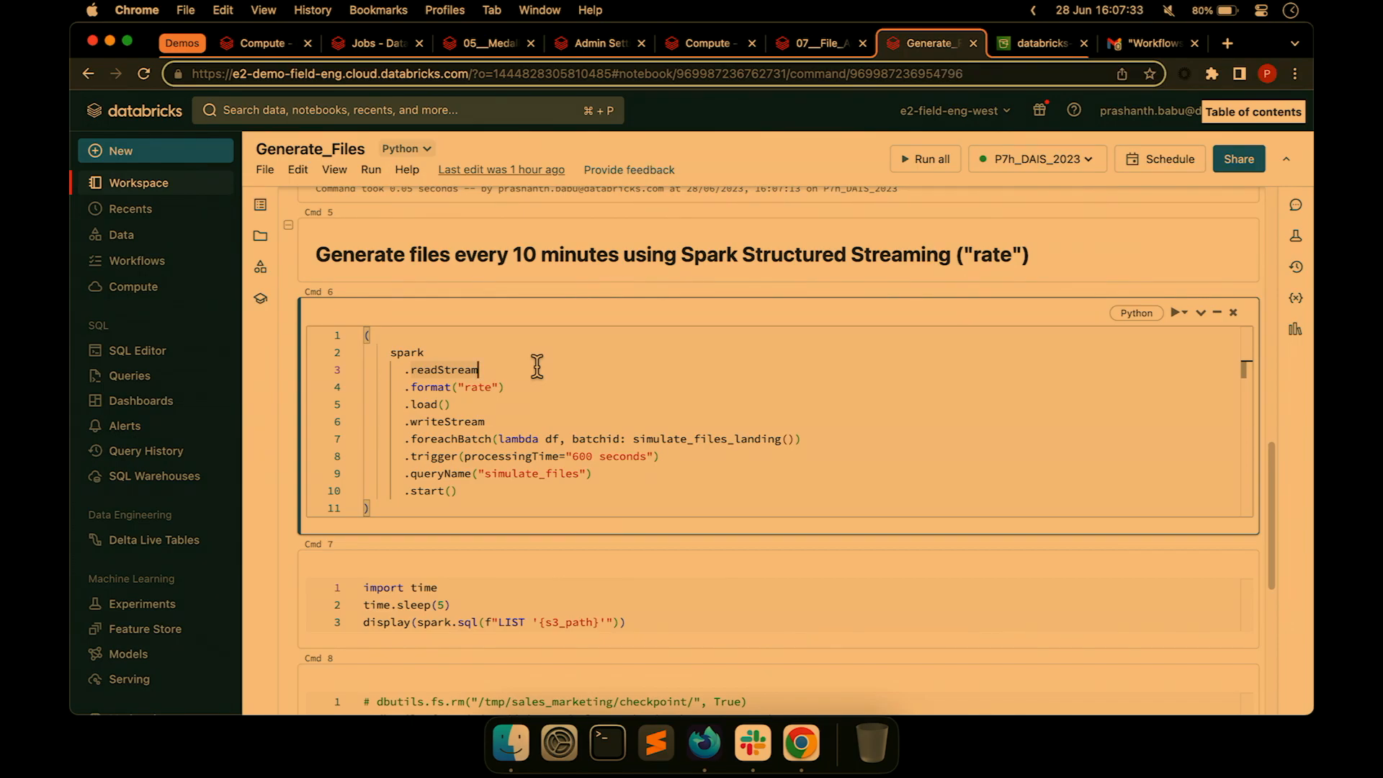
key("shift+Return")
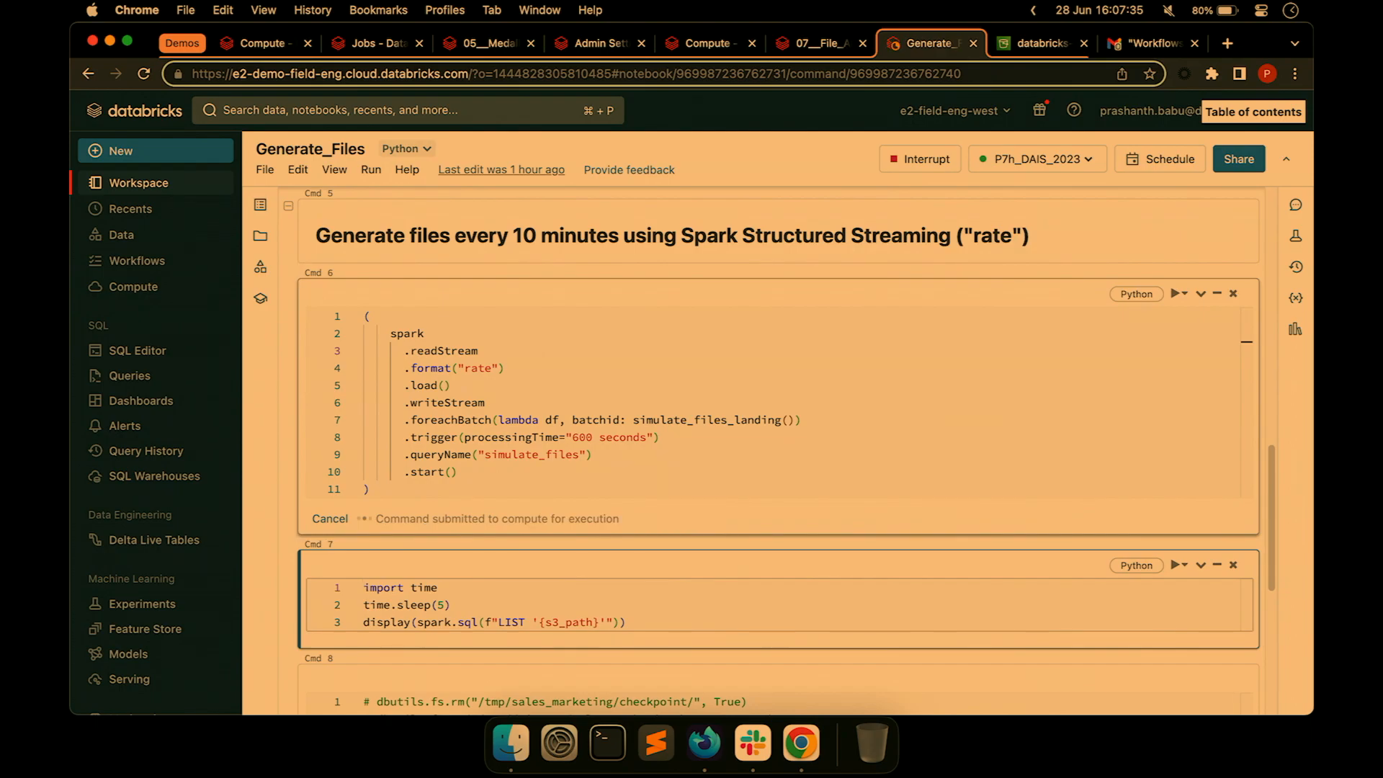
Refresh the S3 landing folder to confirm a new Clicks_Conversion CSV arrived, then return to the notebook.
left_click(1034, 40)
left_click(178, 384)
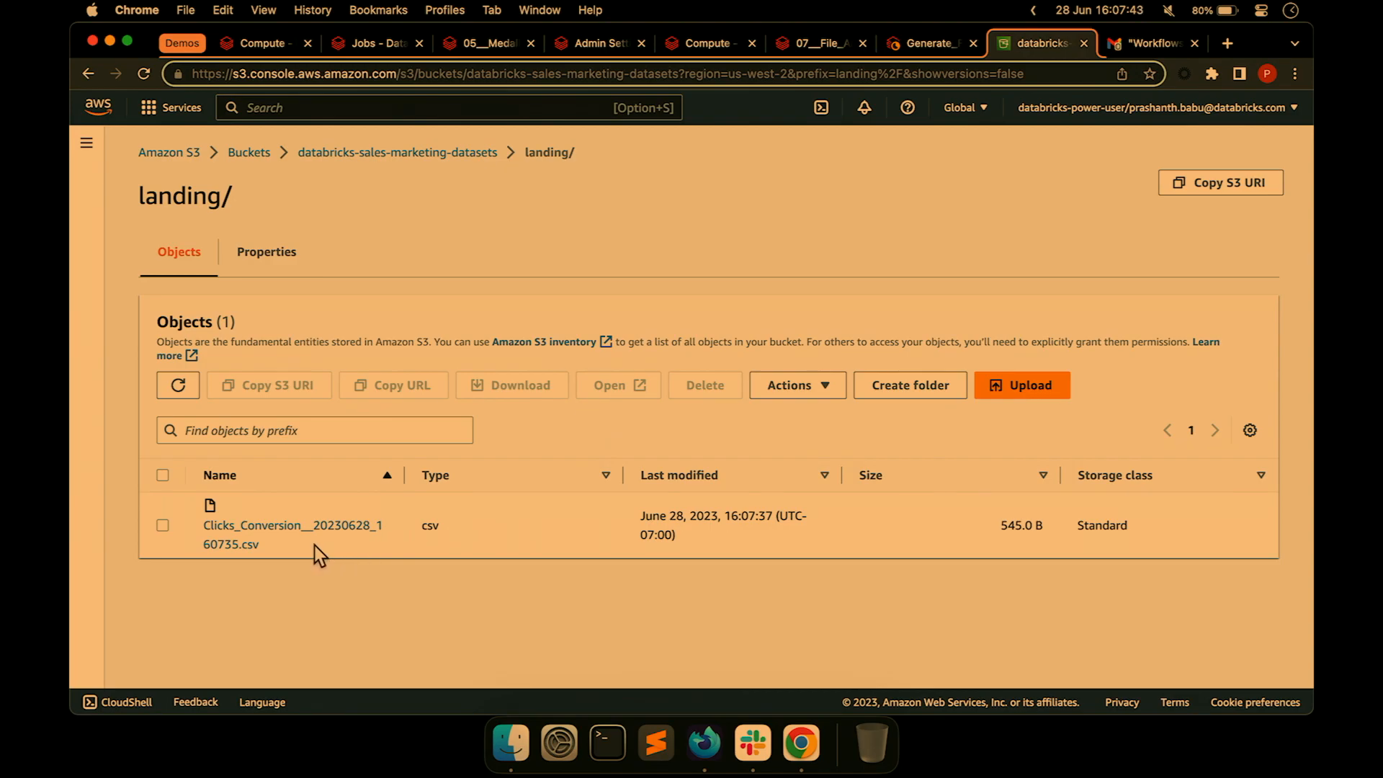
left_click(1121, 12)
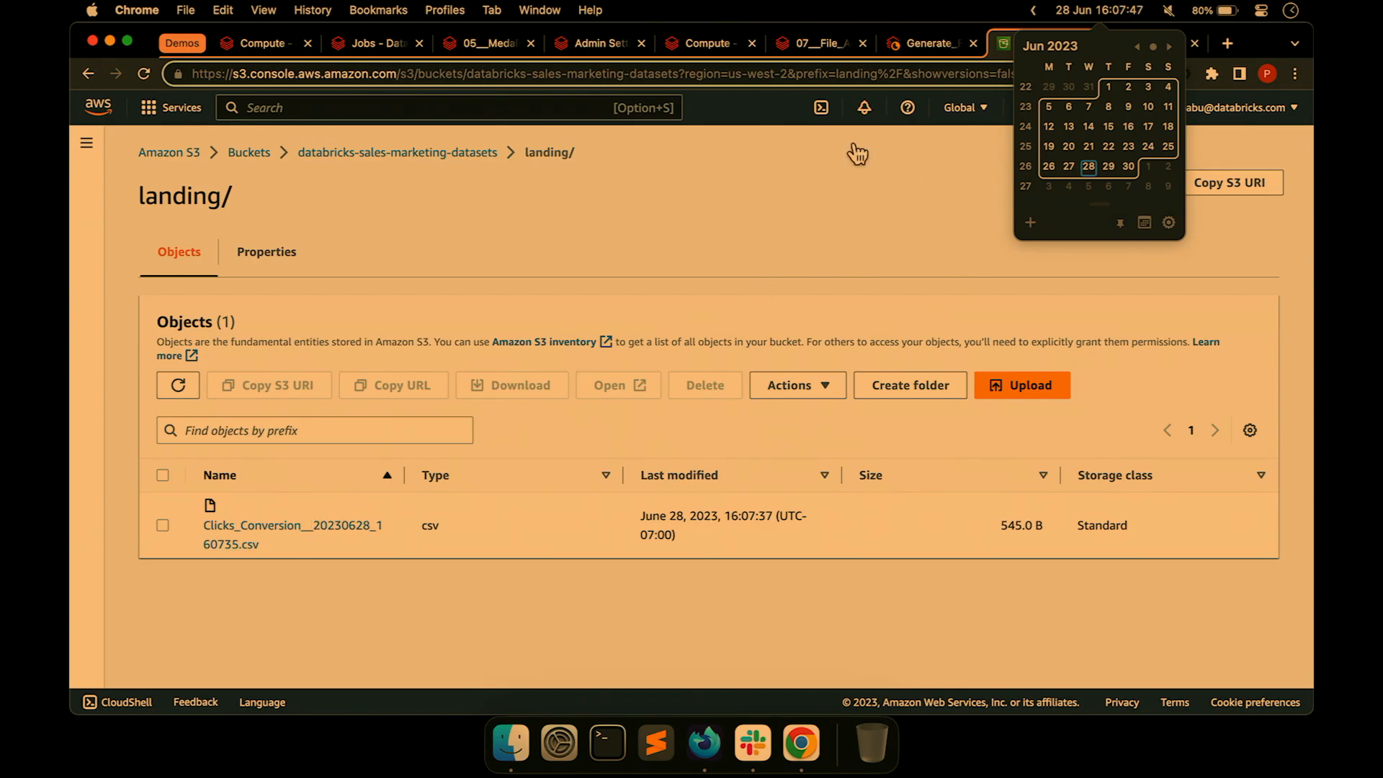
left_click(925, 43)
left_click(1084, 6)
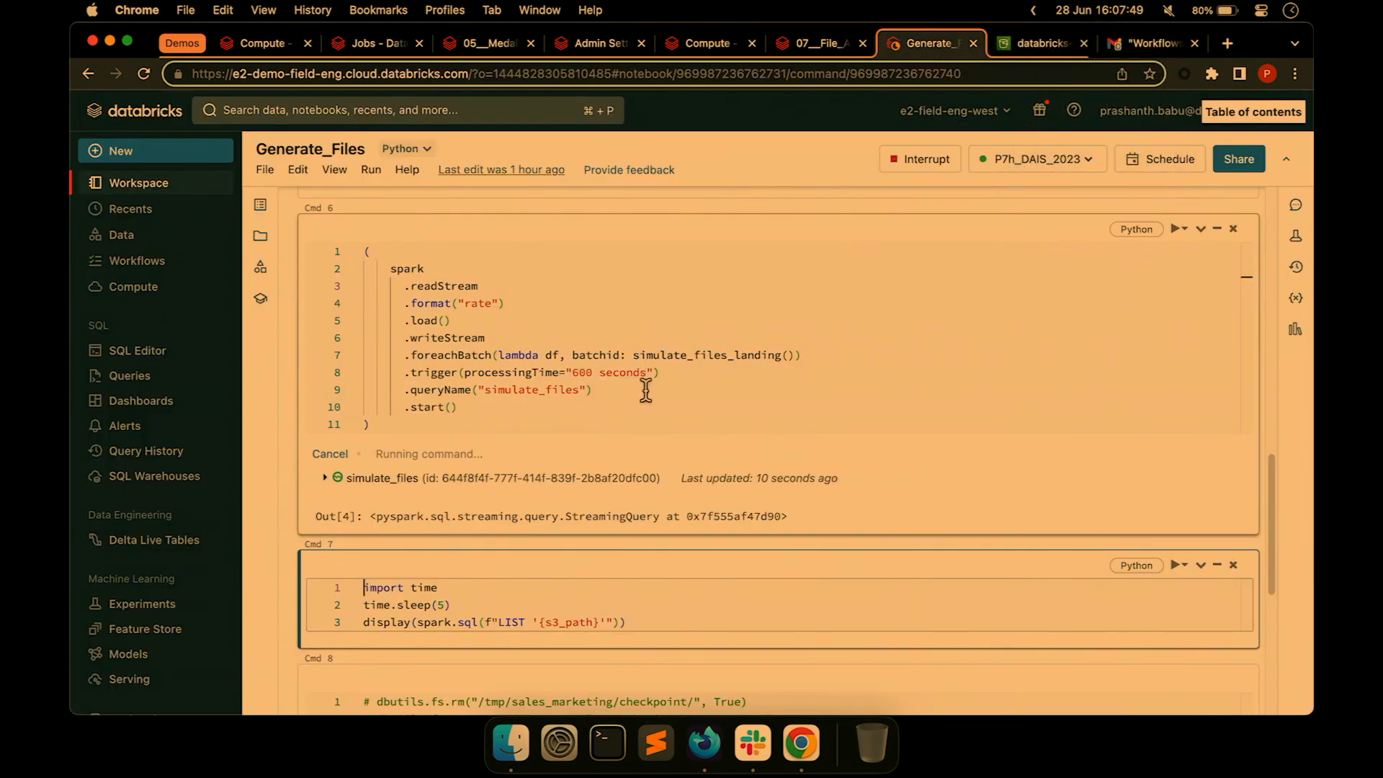
Rerun the Cmd 7 landing-folder listing, then view the 07__File_Arrival_Triggers runs with details hidden.
scroll(651, 456, "down", 2)
left_click(547, 507)
key("shift+Return")
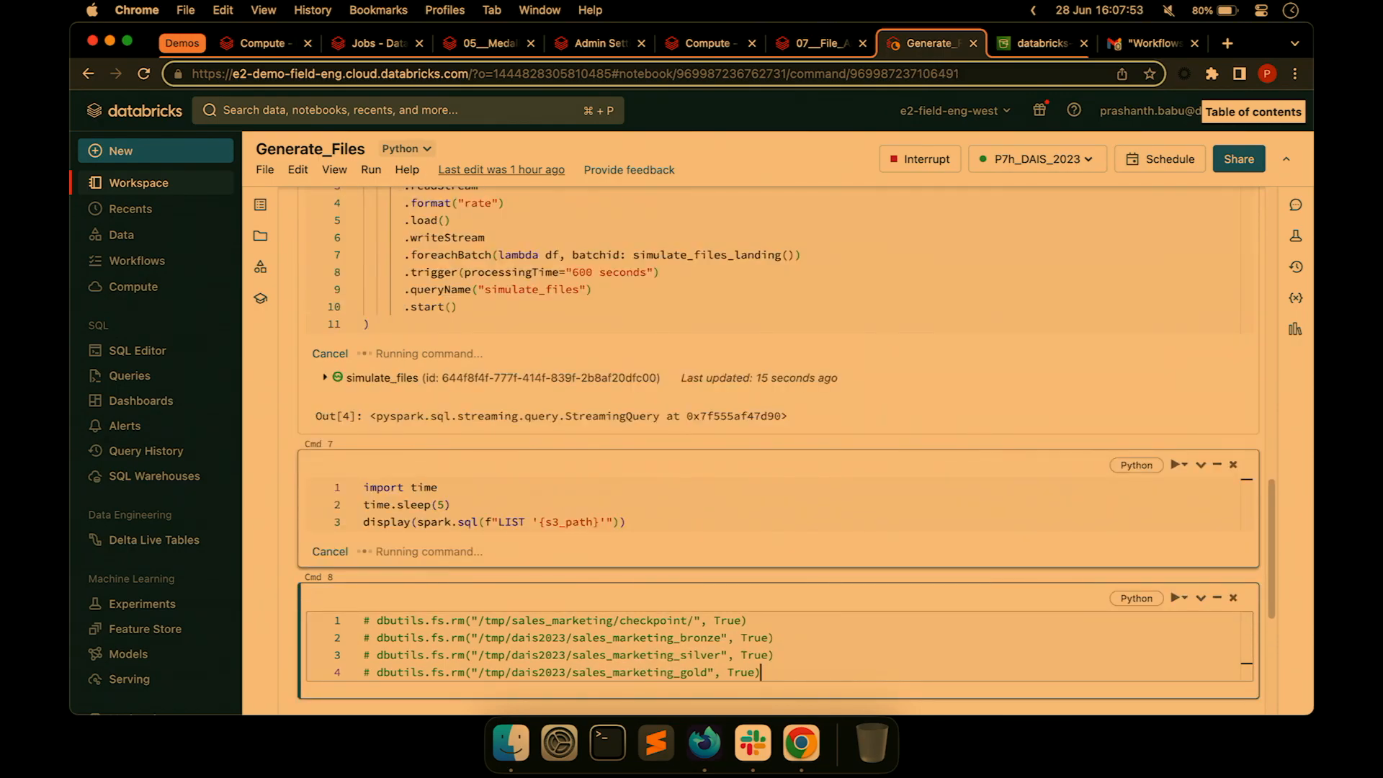
left_click(818, 37)
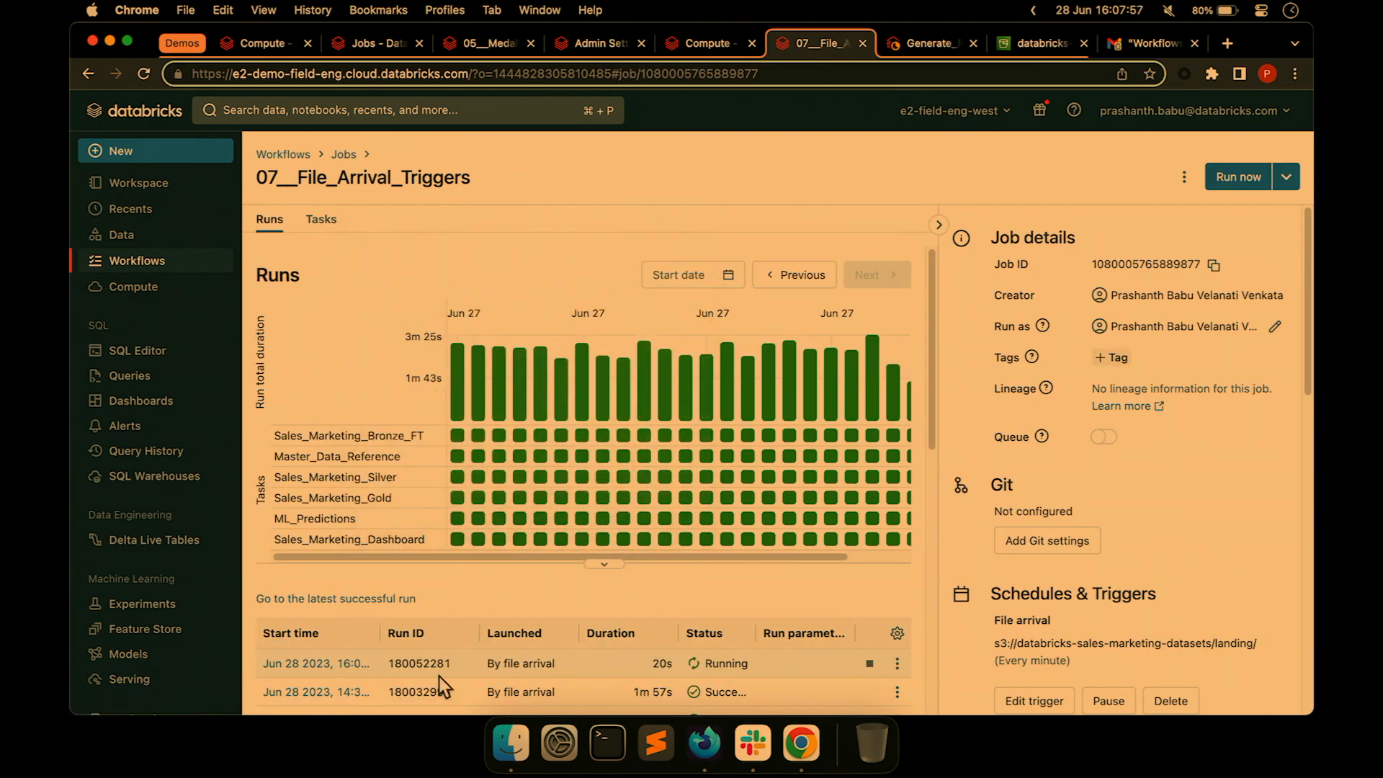
left_click(941, 227)
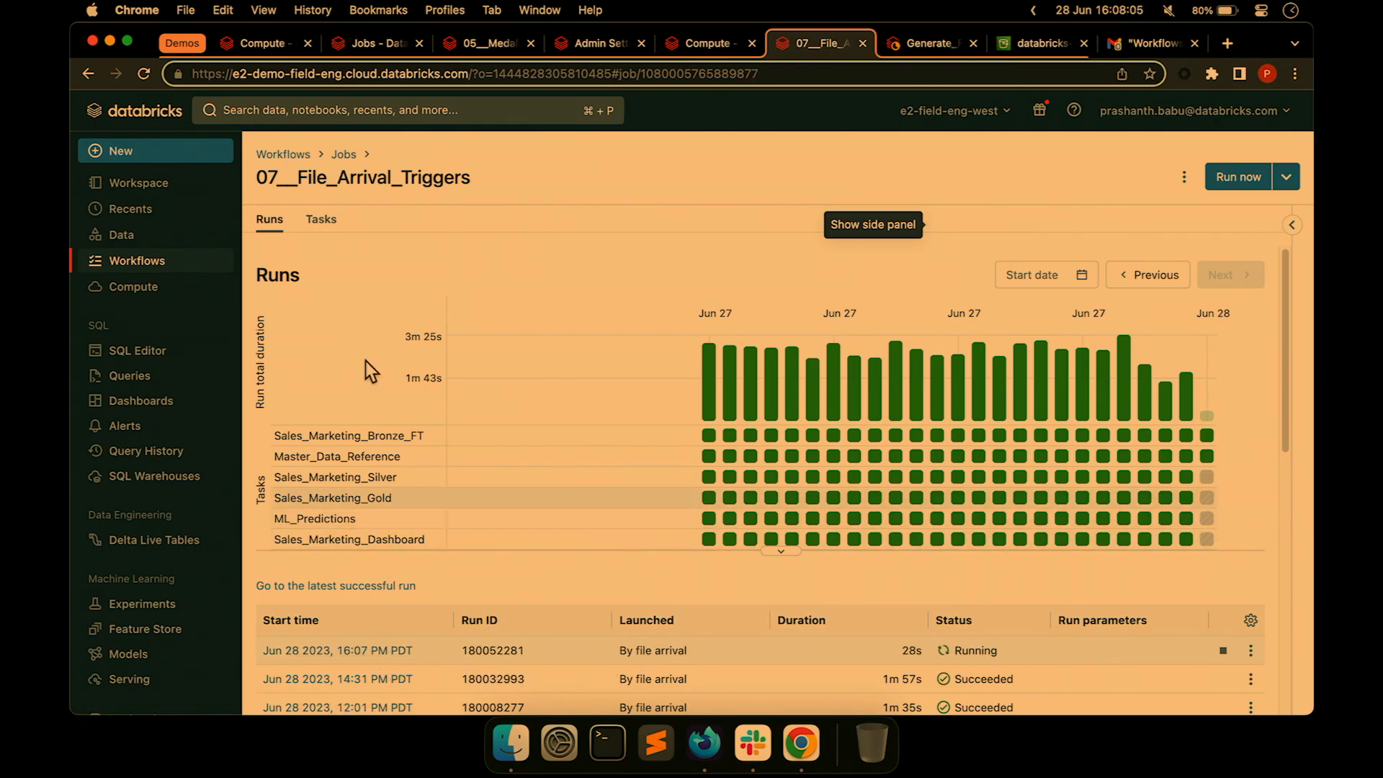
Open the running file-arrival run 180052281 and fit its task graph to the view.
left_click(320, 219)
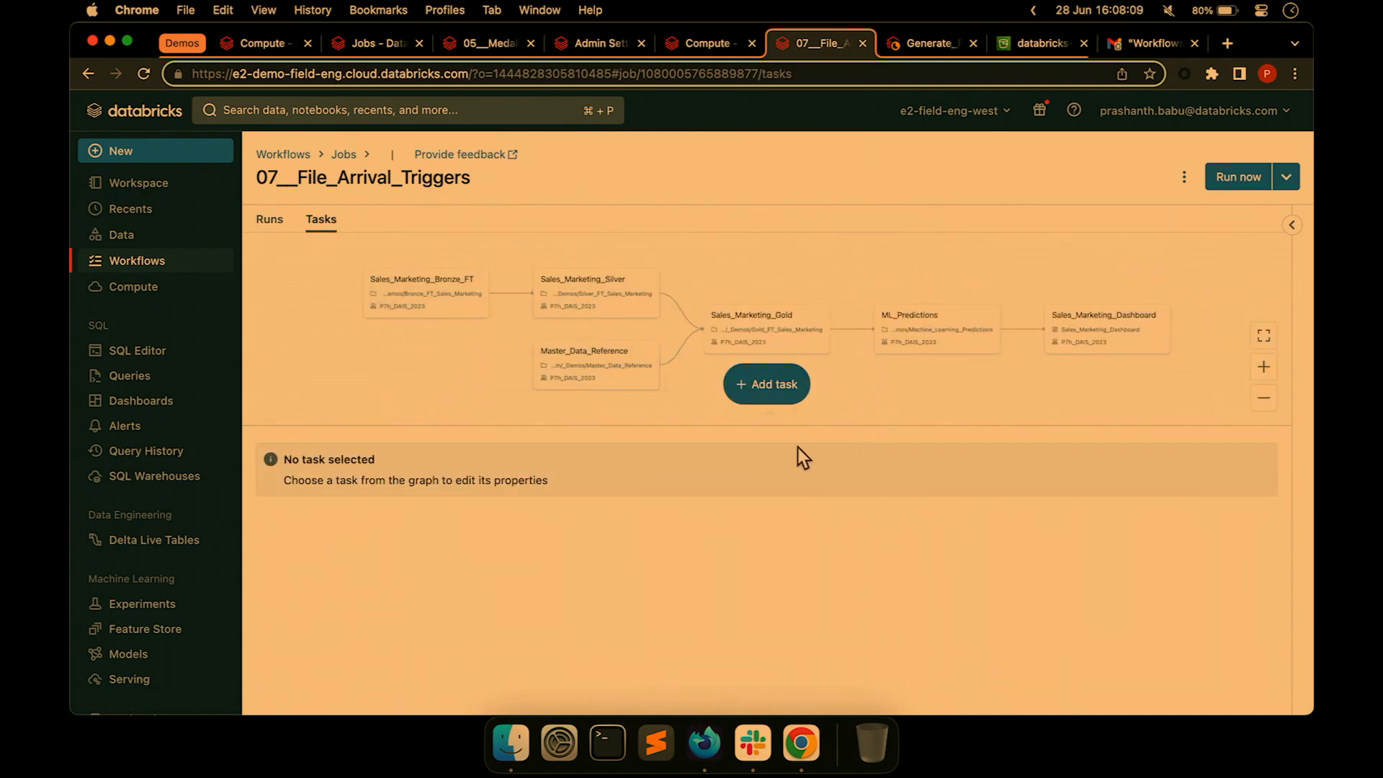
left_click(281, 221)
left_click(331, 678)
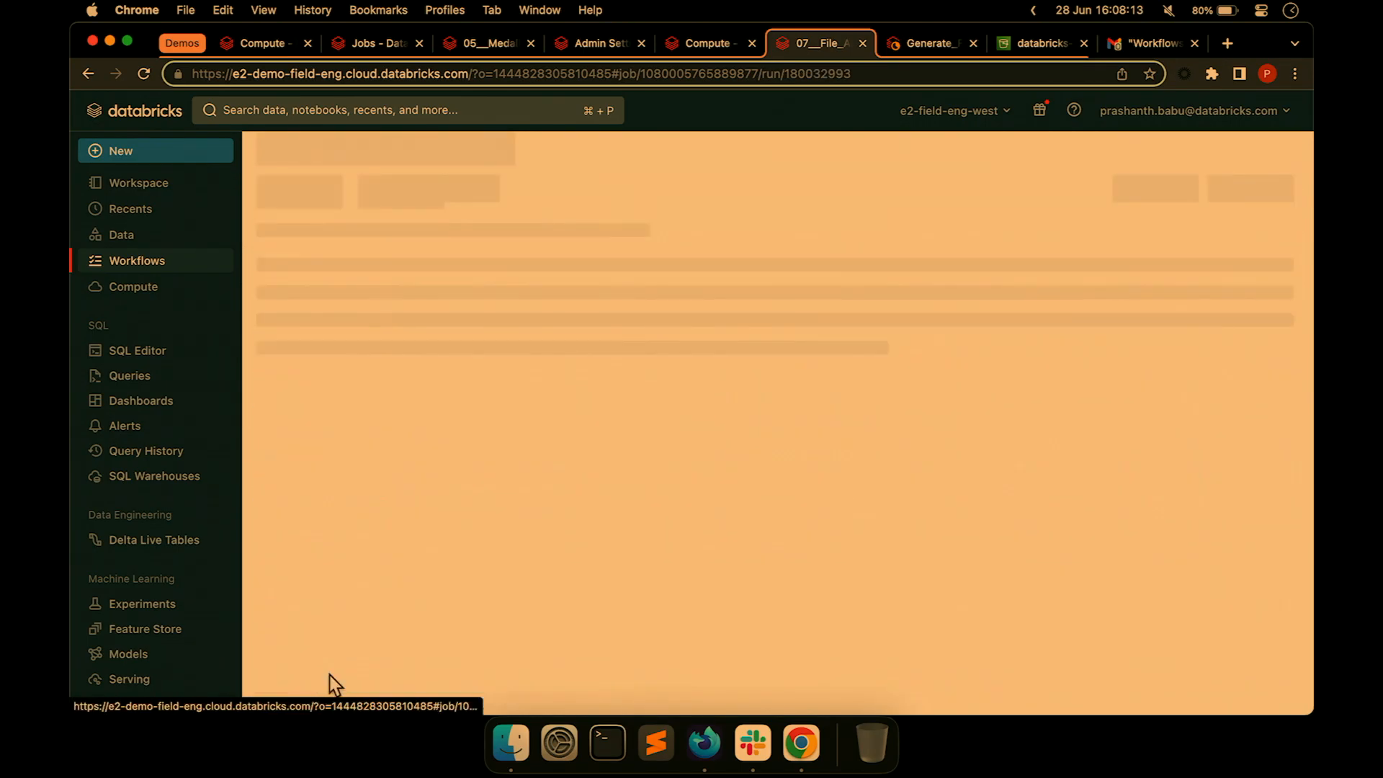
key("super+bracketleft")
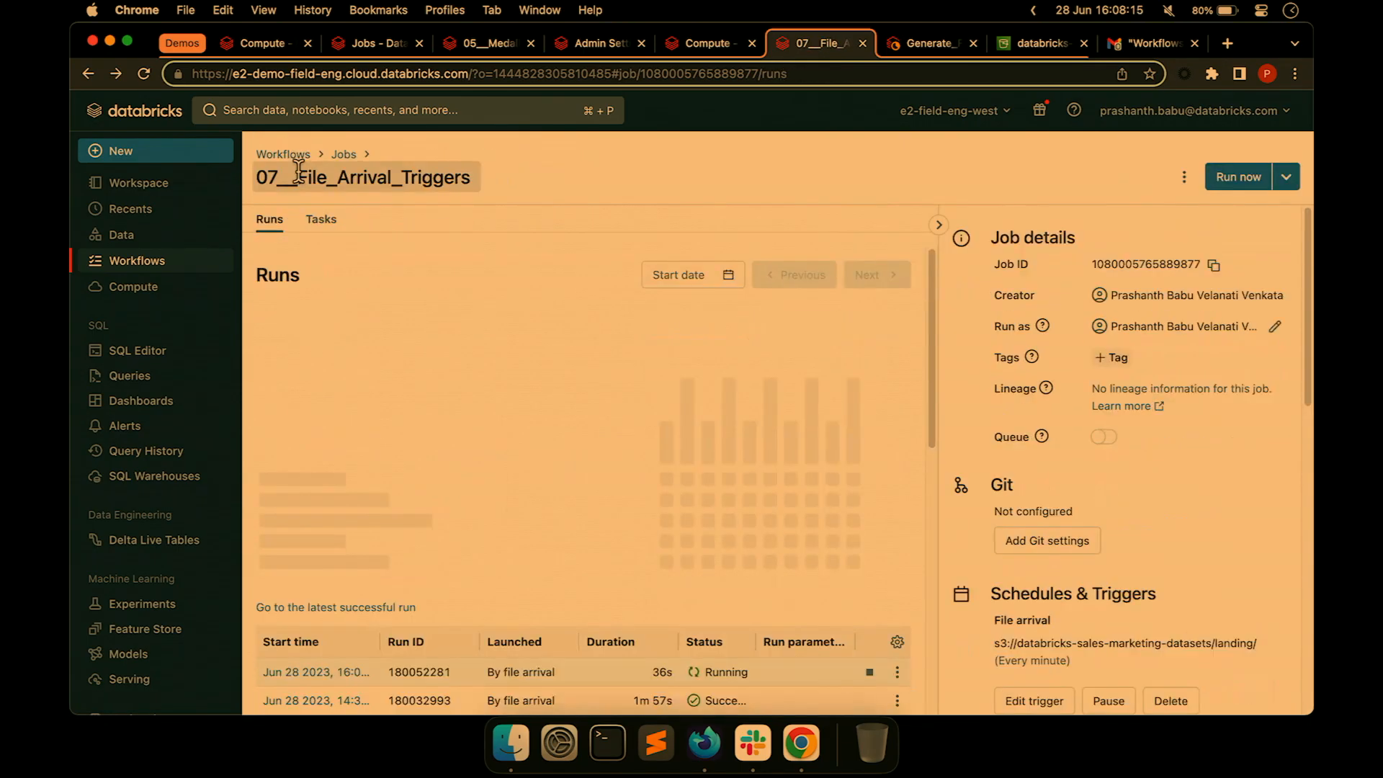
left_click(310, 663)
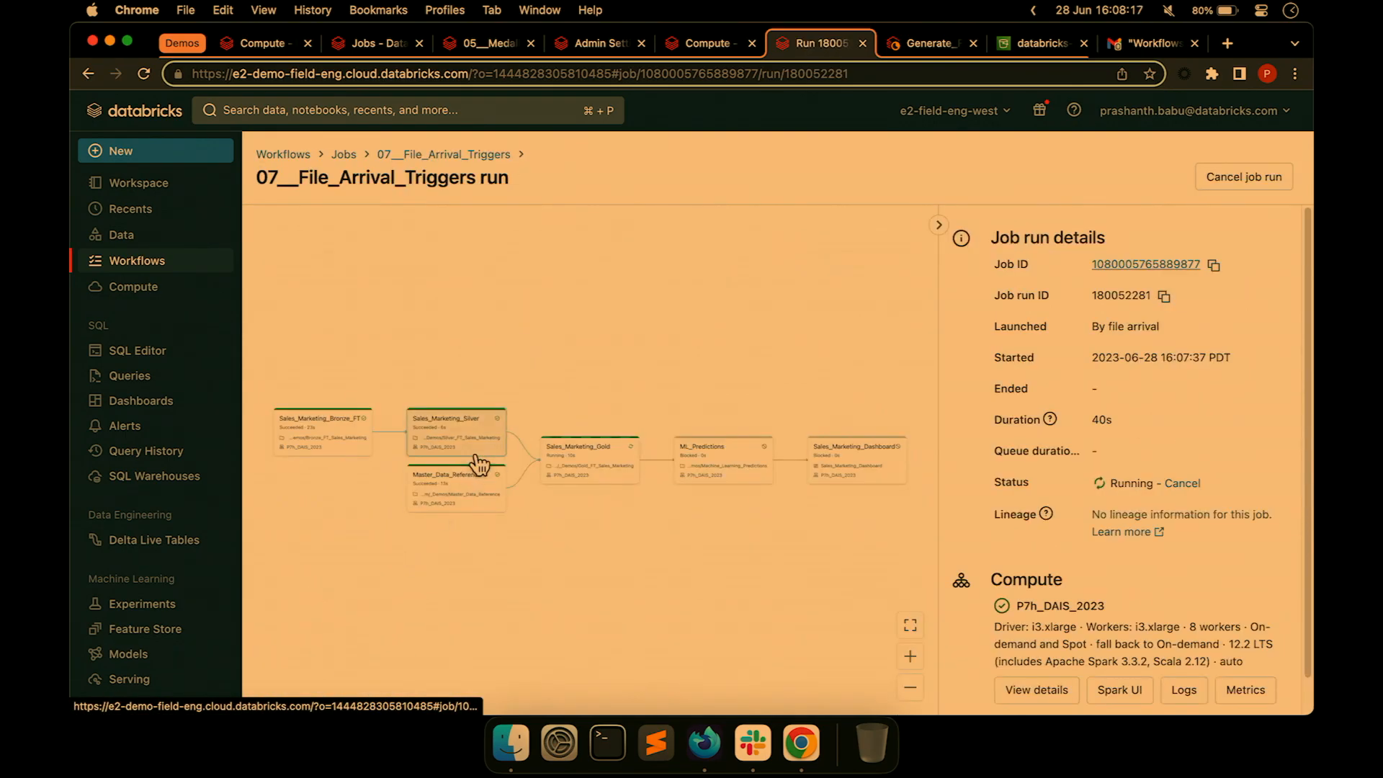
left_click(939, 226)
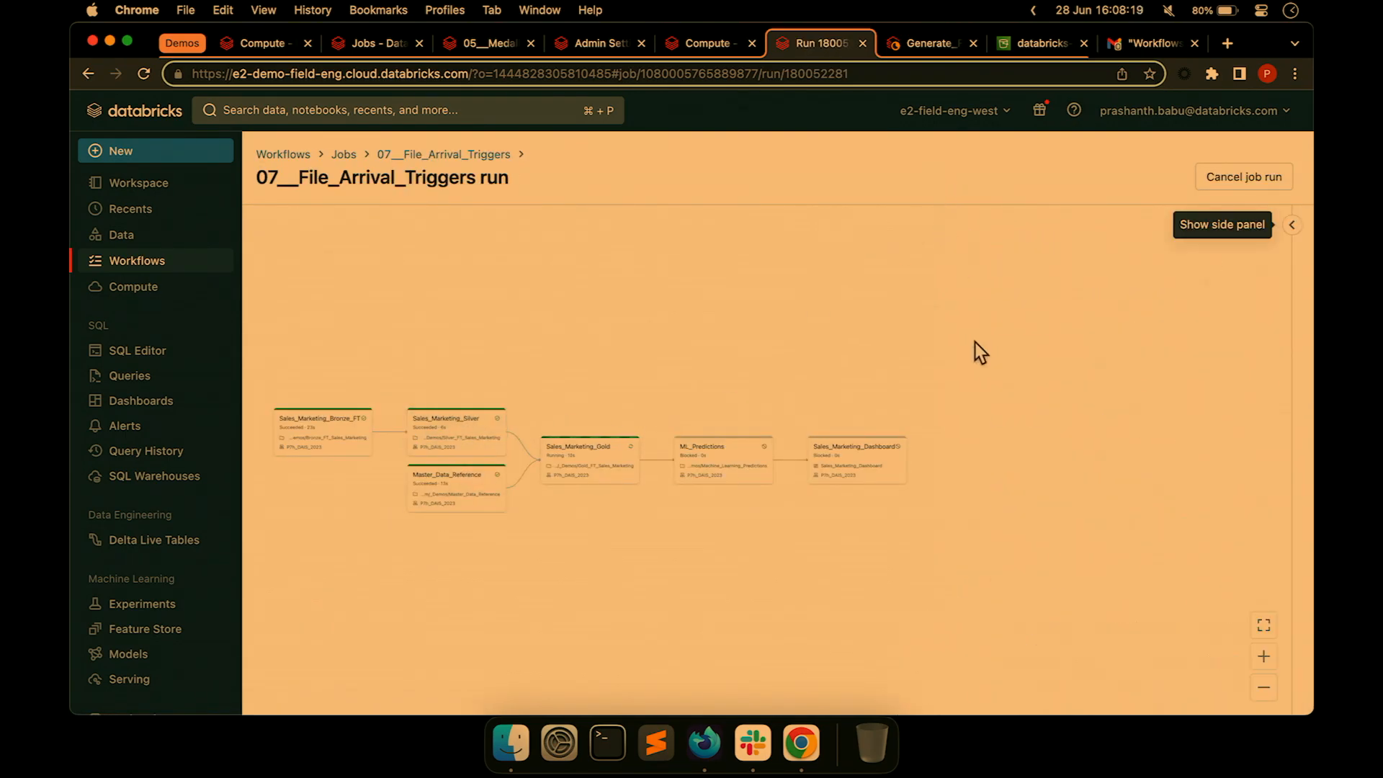
left_click(1265, 629)
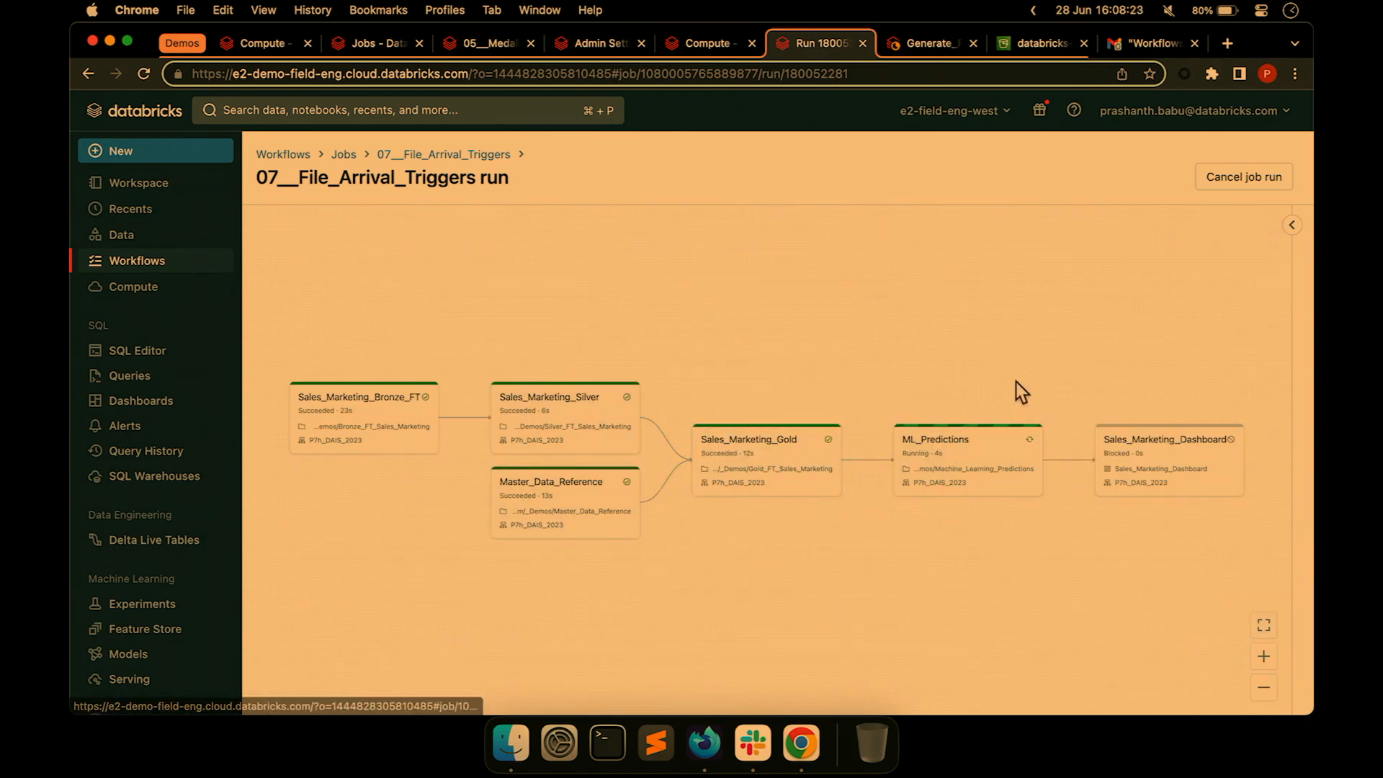
Back on the job page, show the six-task graph and scroll to Schedules & Triggers.
left_click(411, 156)
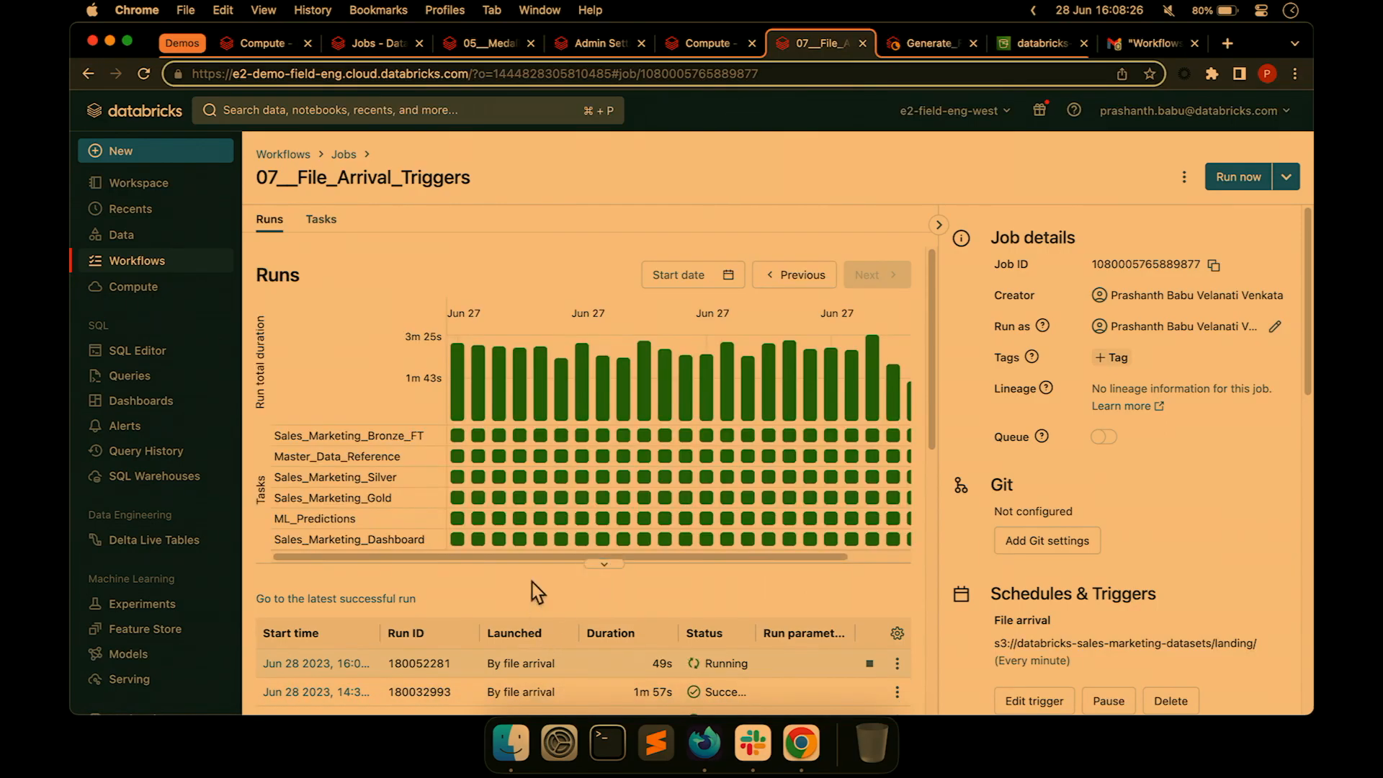
left_click(311, 222)
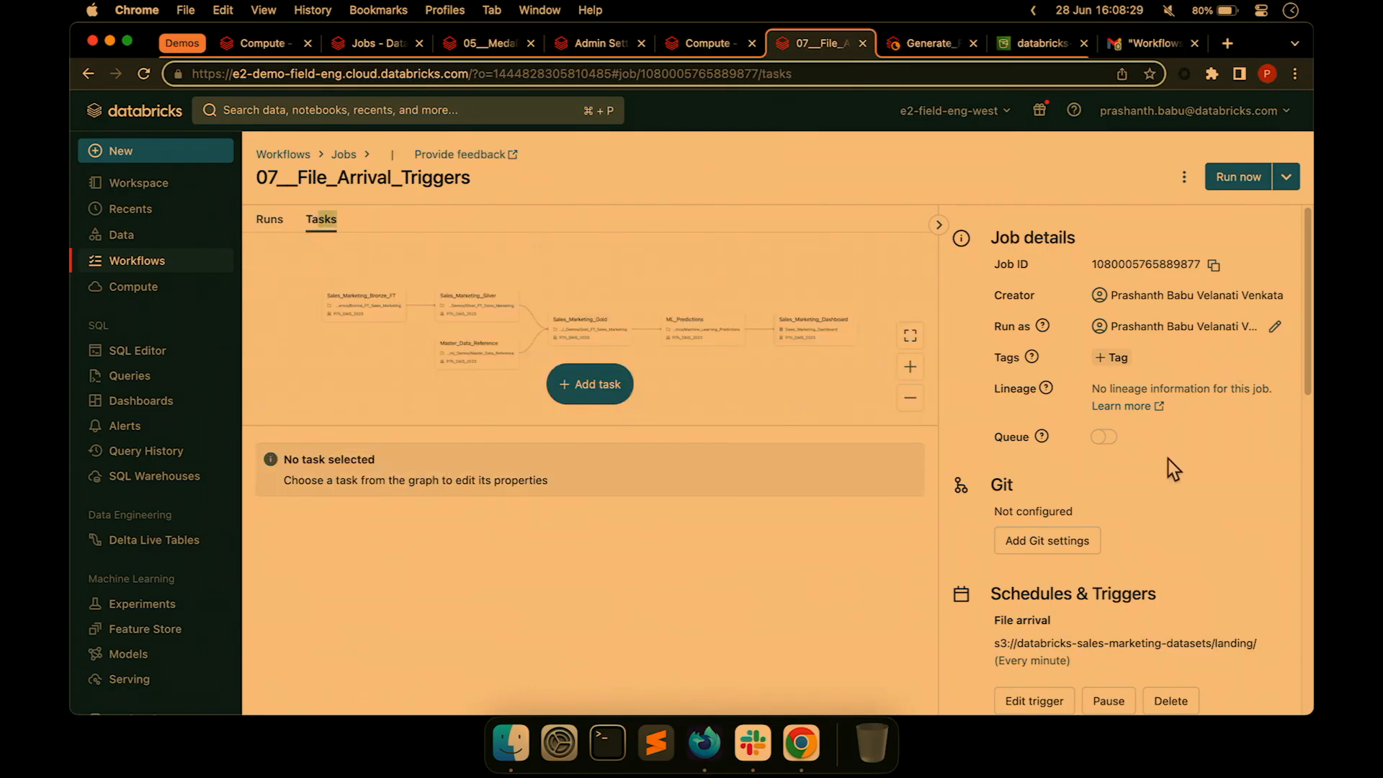
scroll(1168, 464, "down", 4)
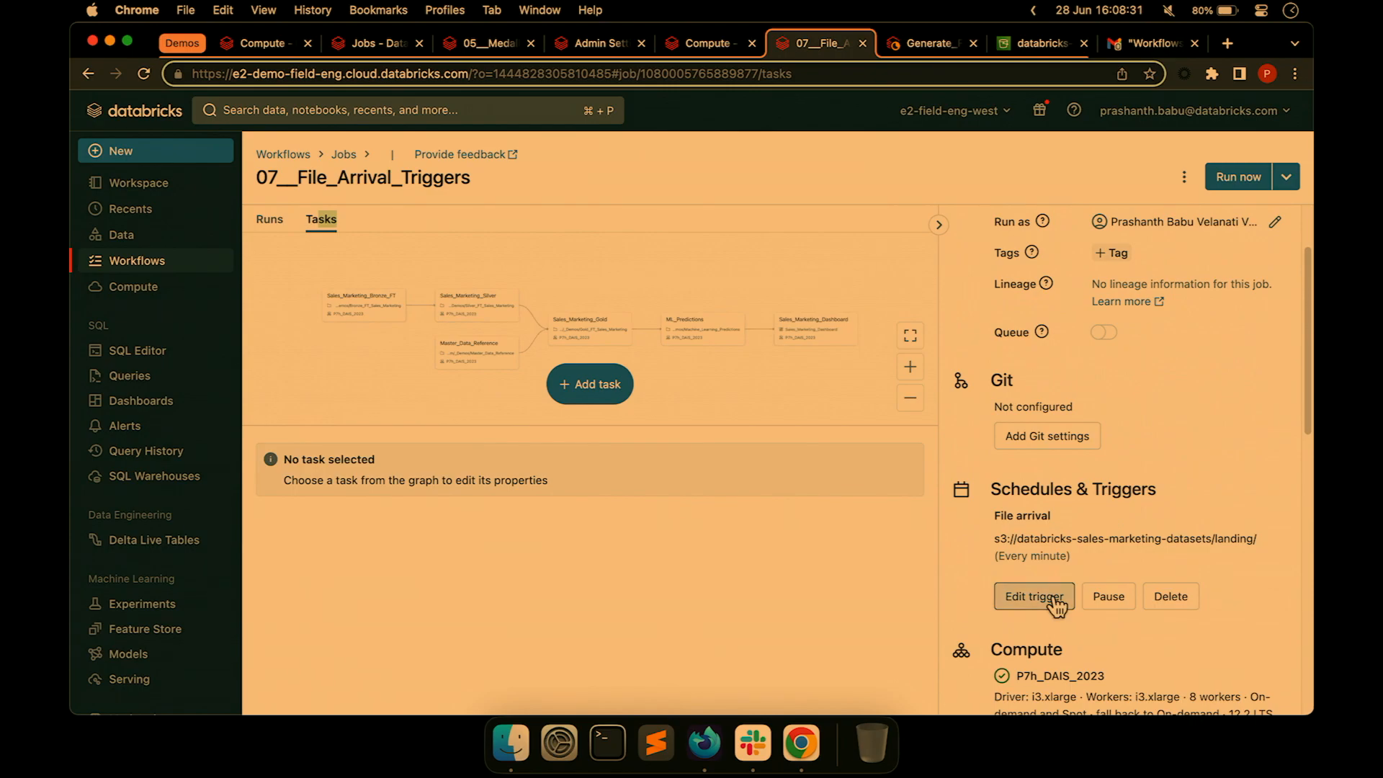
Inspect the File arrival trigger: its S3 landing storage location and 120-second minimum between triggers.
left_click(1053, 598)
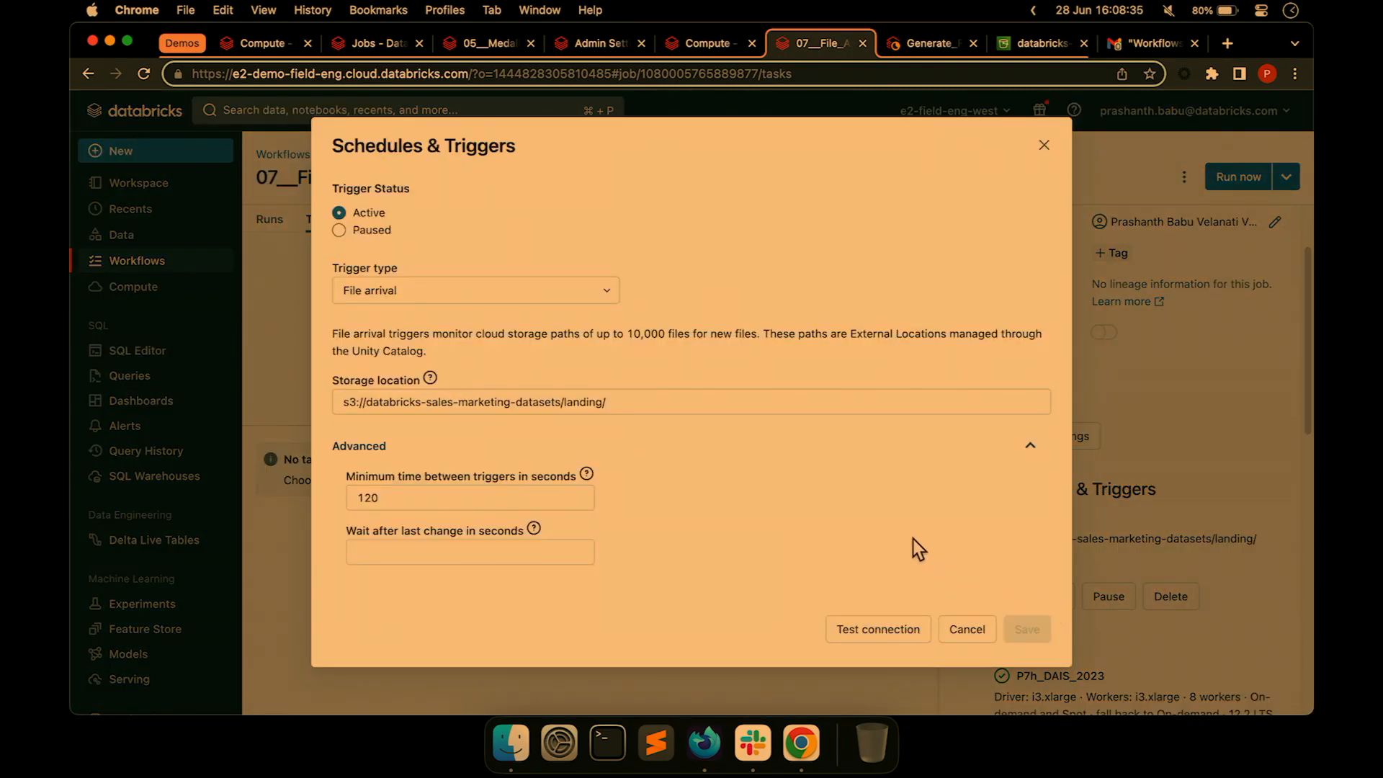
left_click(1045, 149)
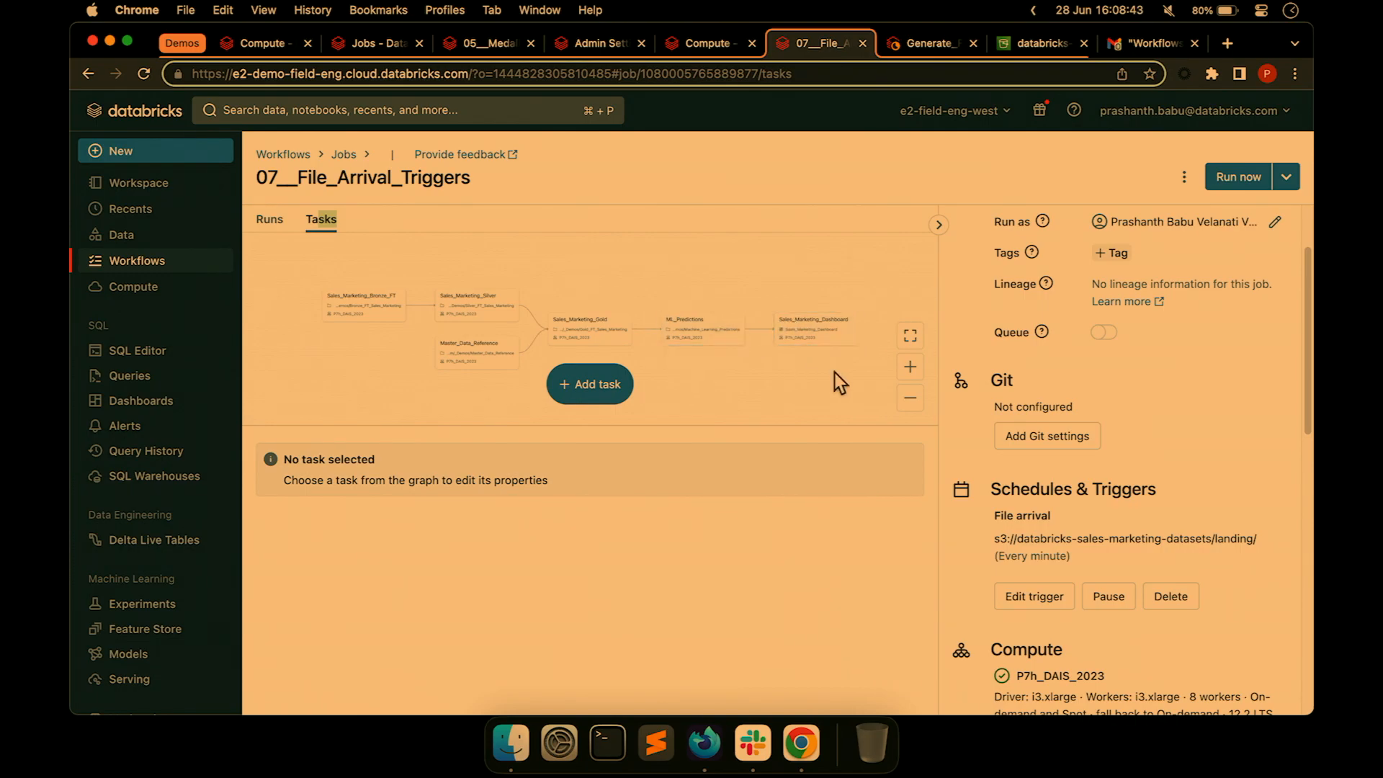
left_click(1044, 598)
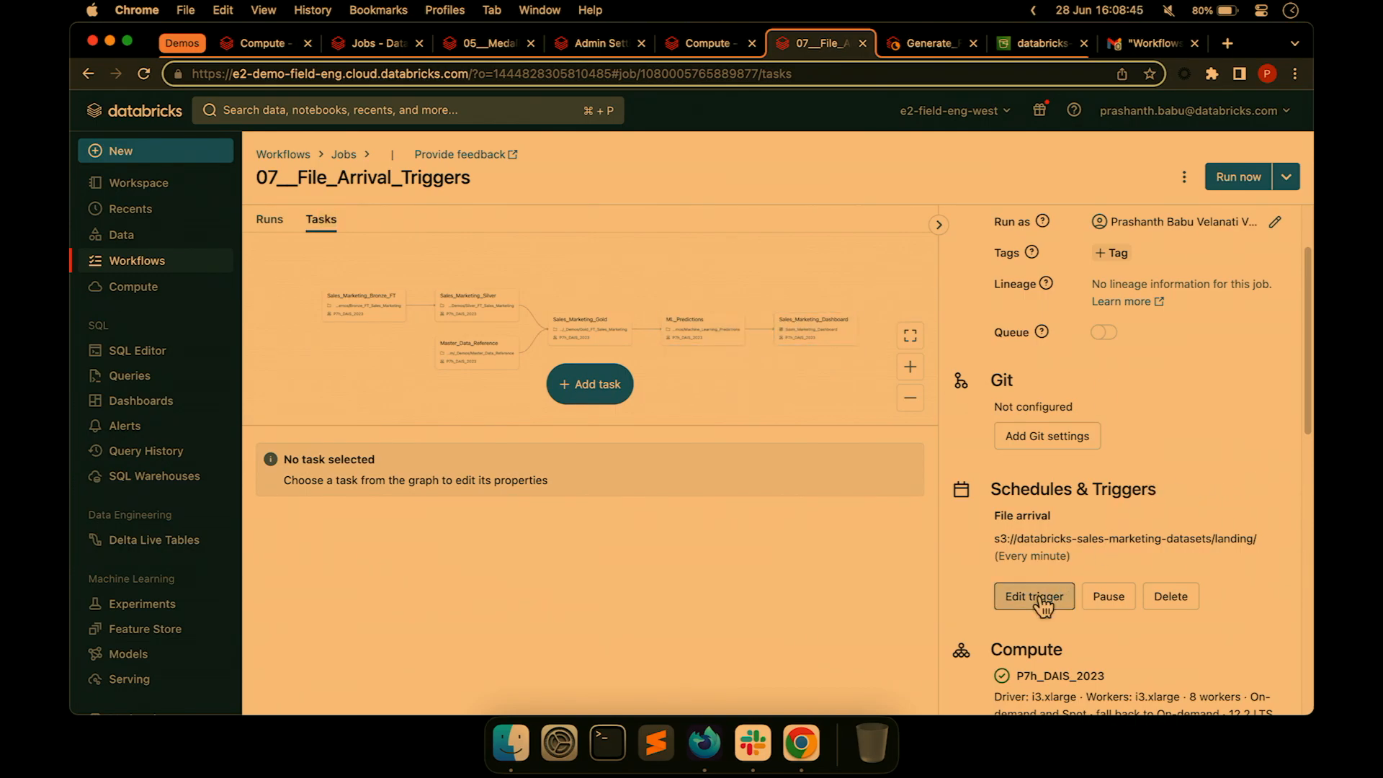
left_click(473, 293)
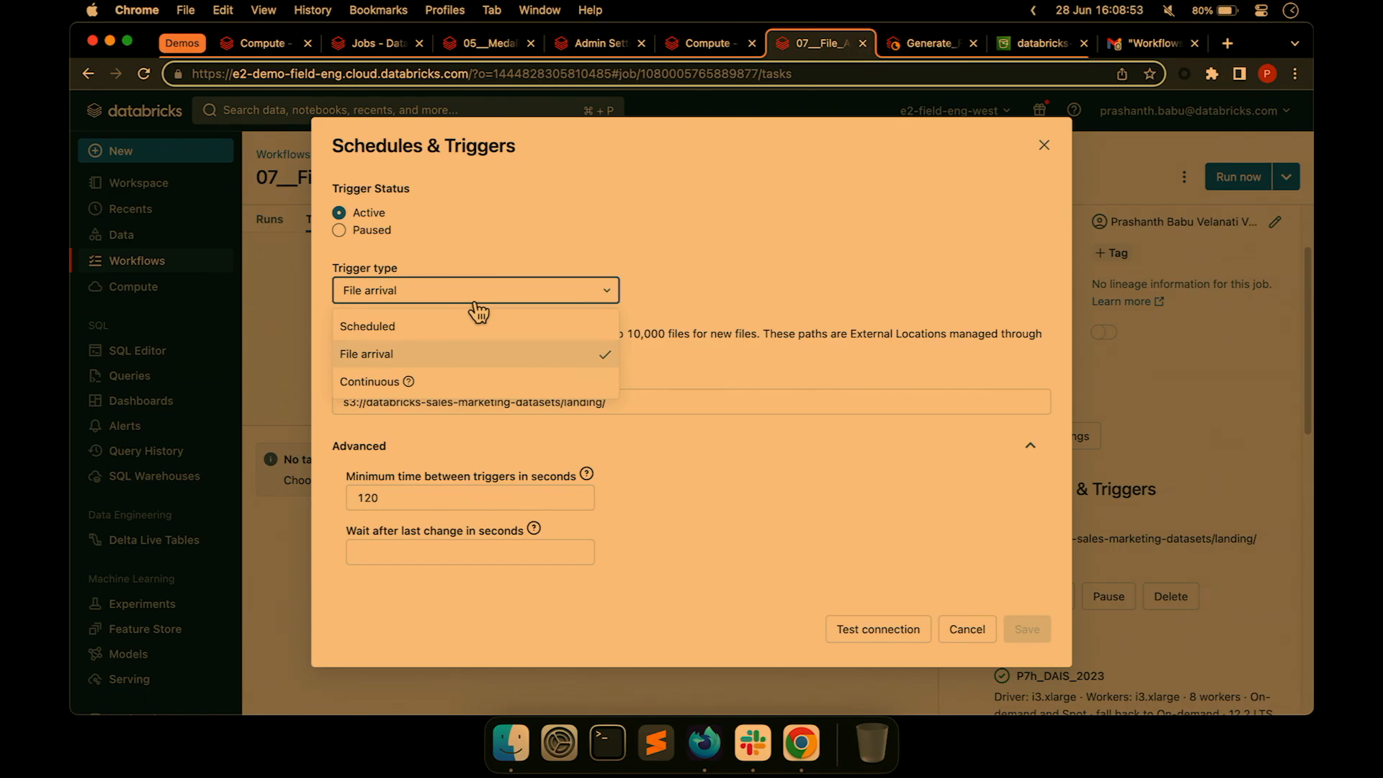
left_click(412, 361)
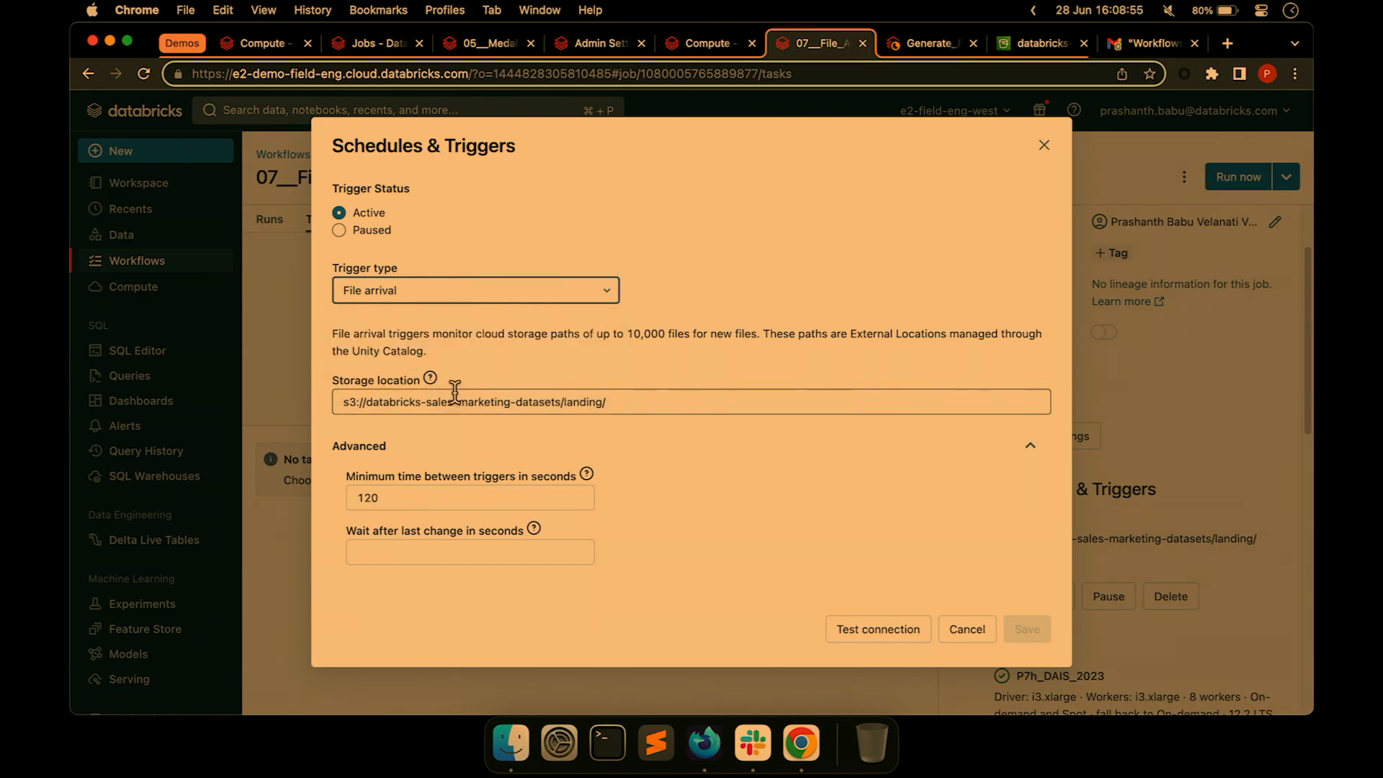
left_click(365, 398)
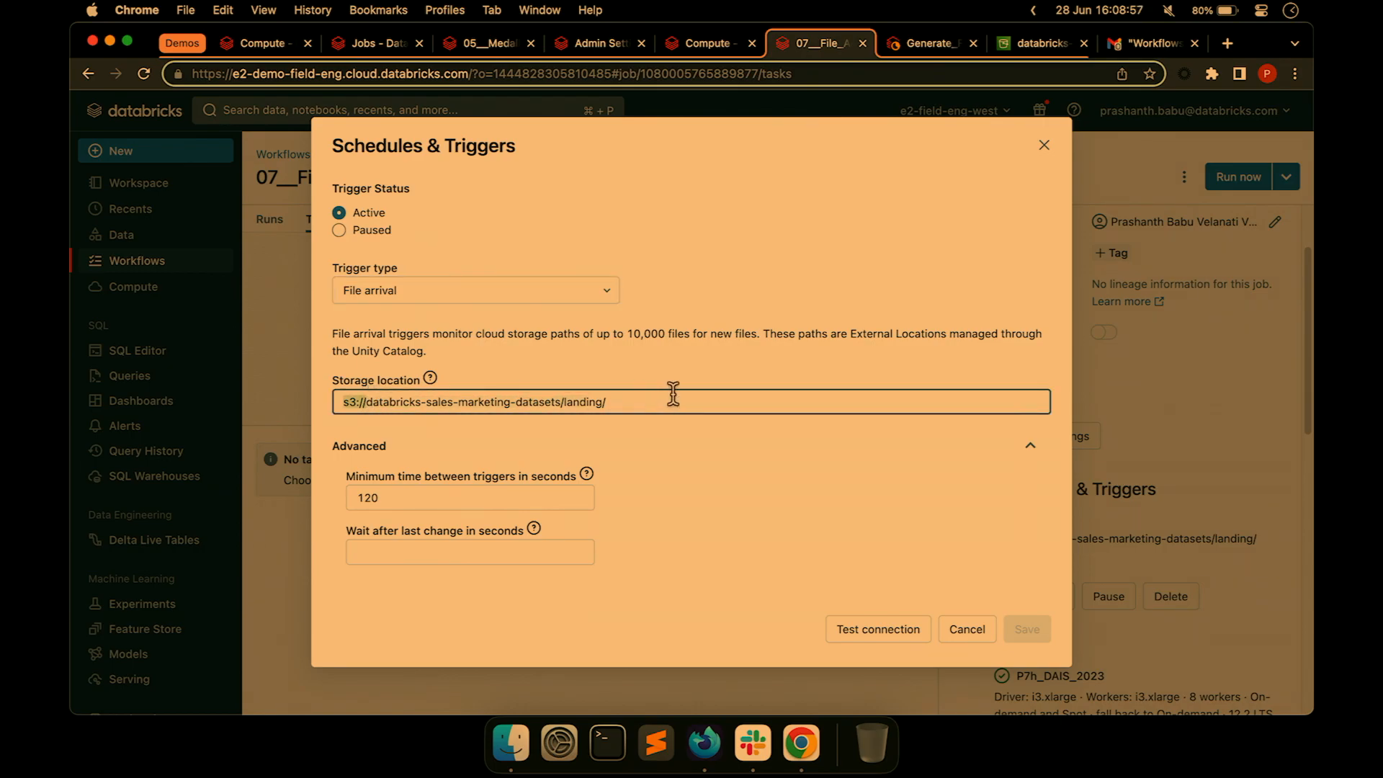
left_click_drag(672, 394, 672, 395)
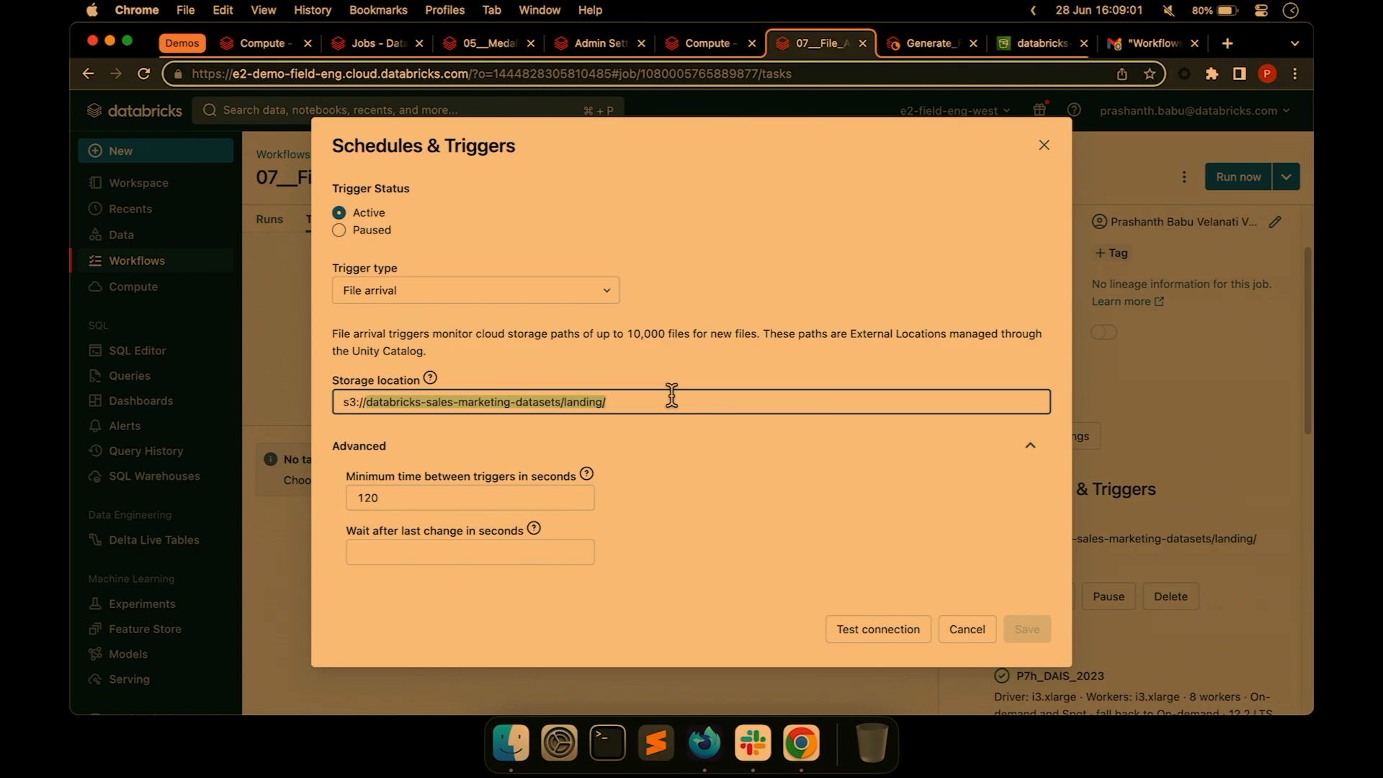
left_click(459, 501)
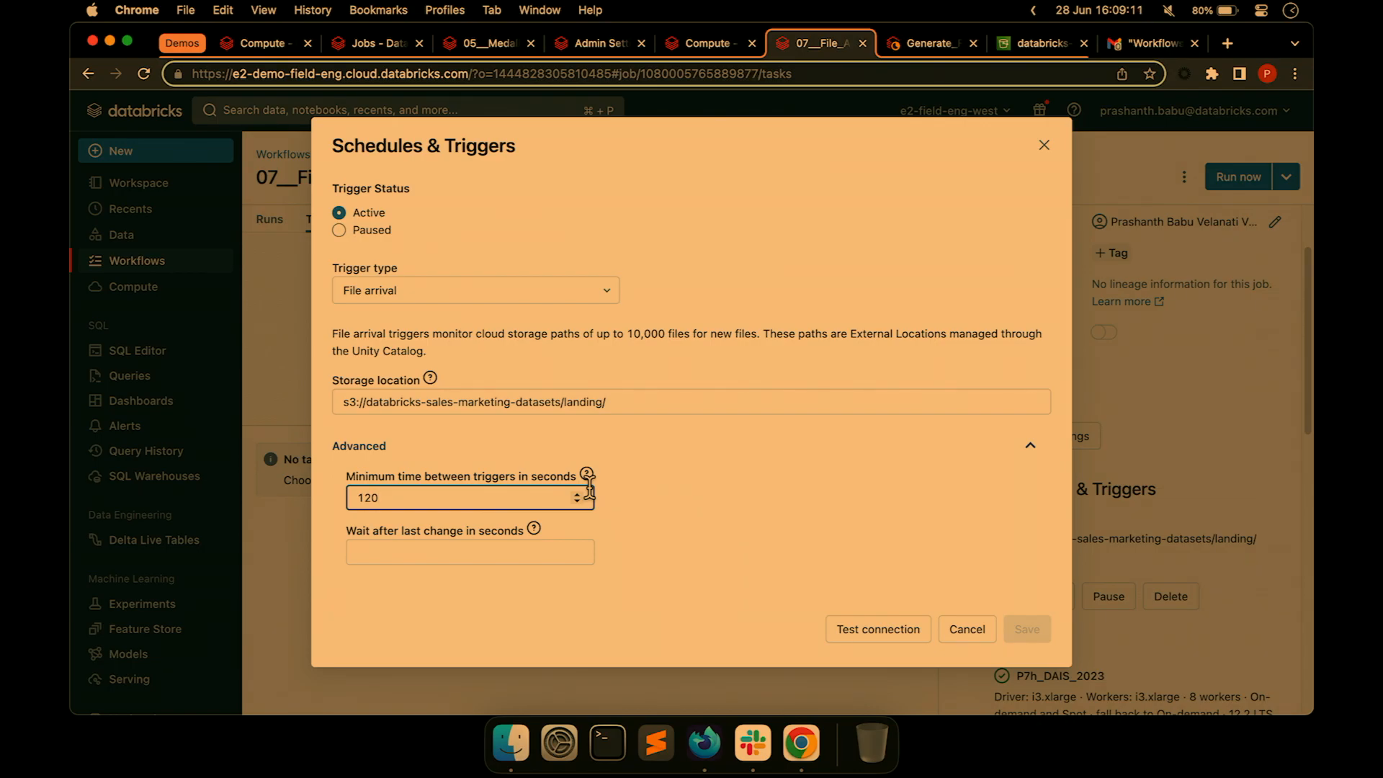
Cancel and rerun the simulate_files streaming cell, then rerun the landing-folder listing cell.
left_click(910, 45)
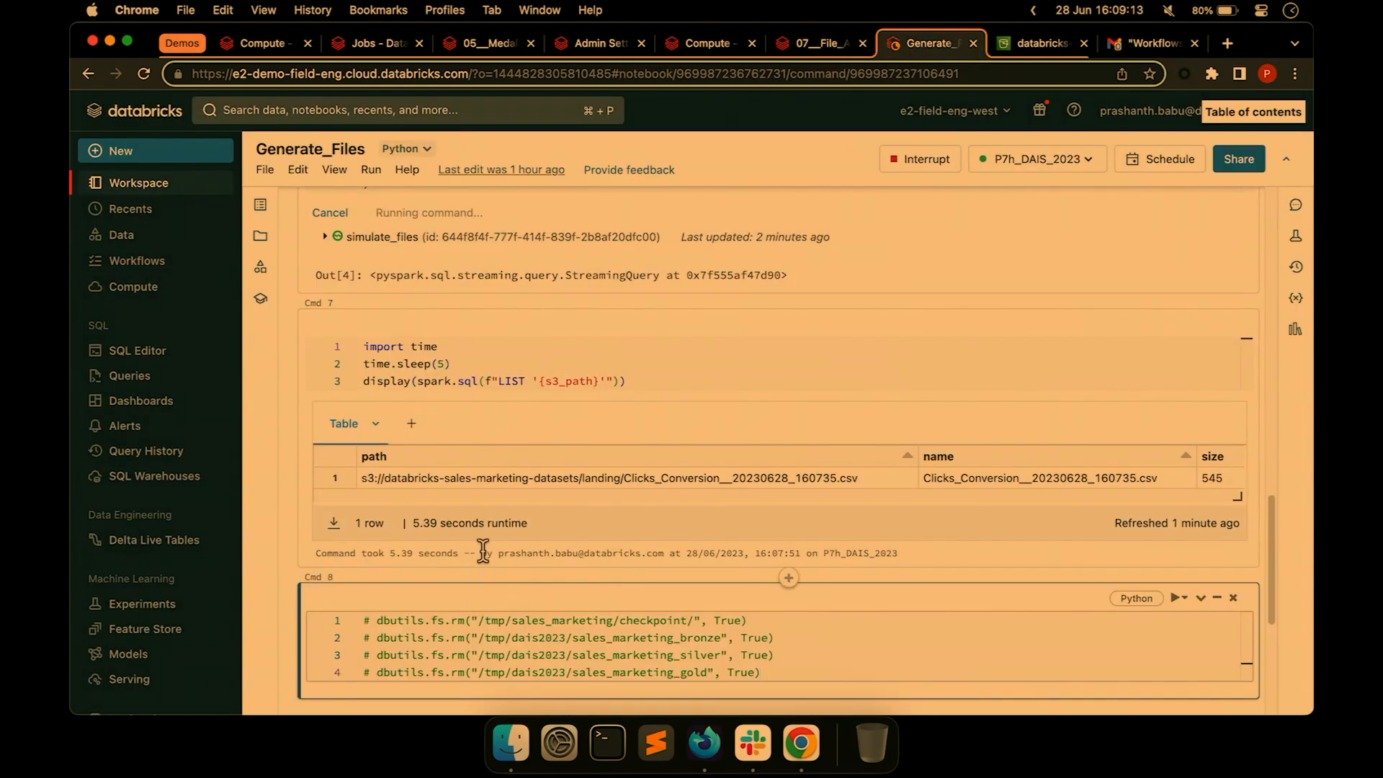
scroll(339, 384, "up", 3)
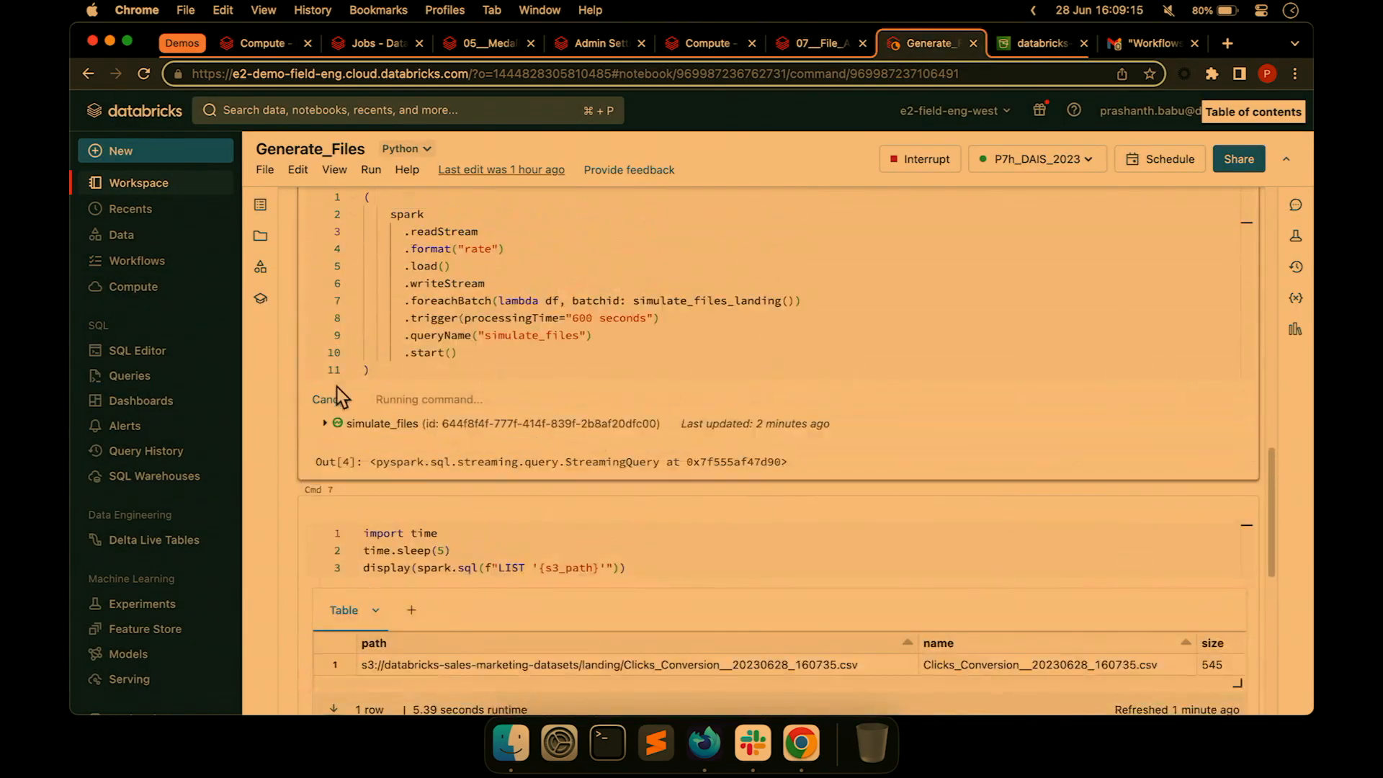
left_click(331, 401)
left_click(507, 356)
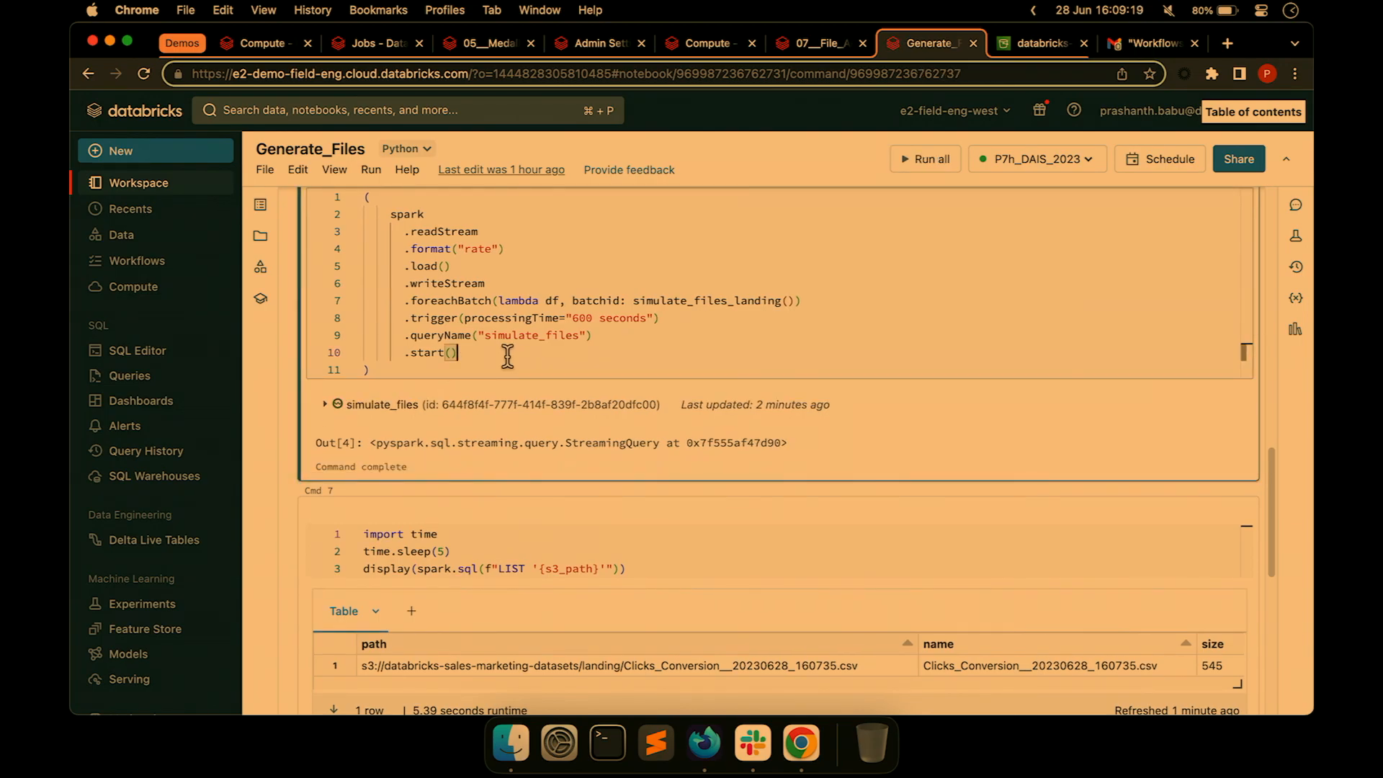
key("shift+Return")
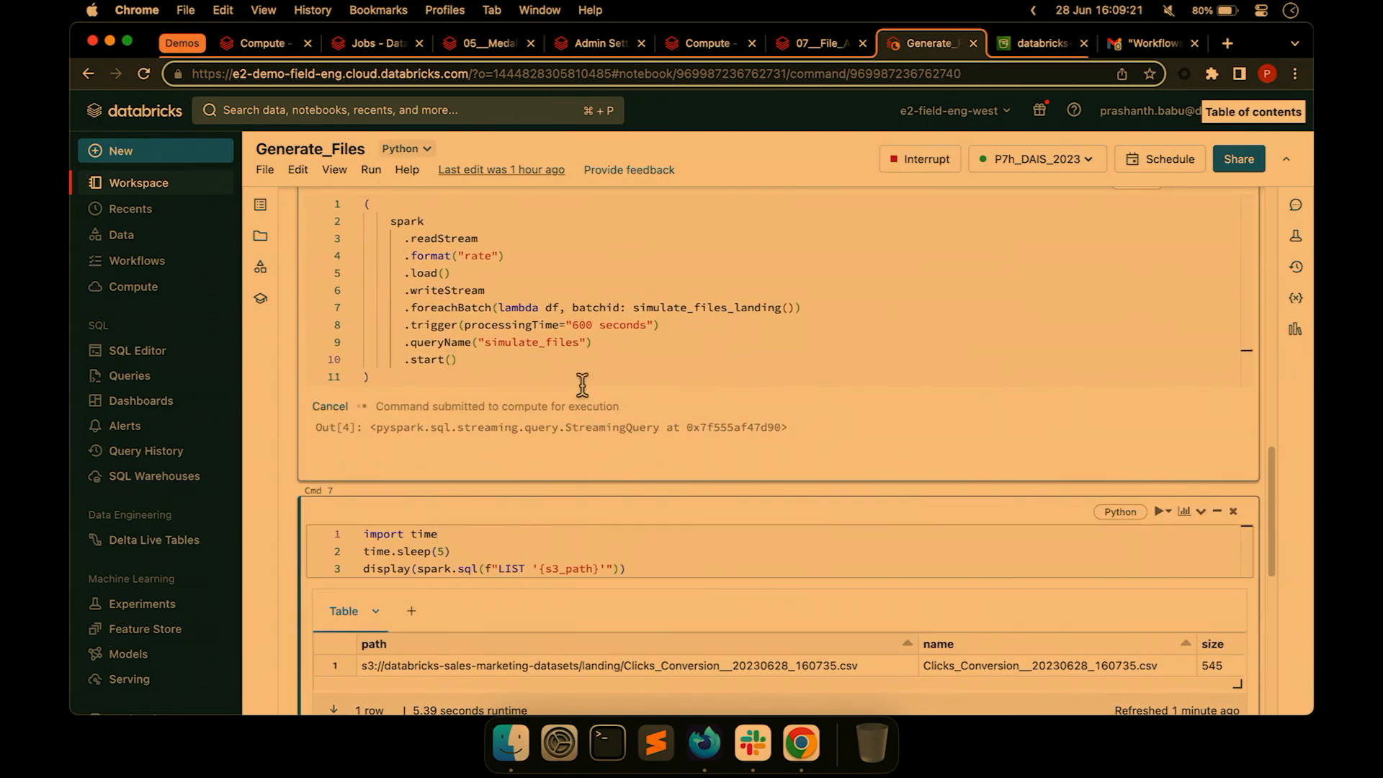
key("shift+Return")
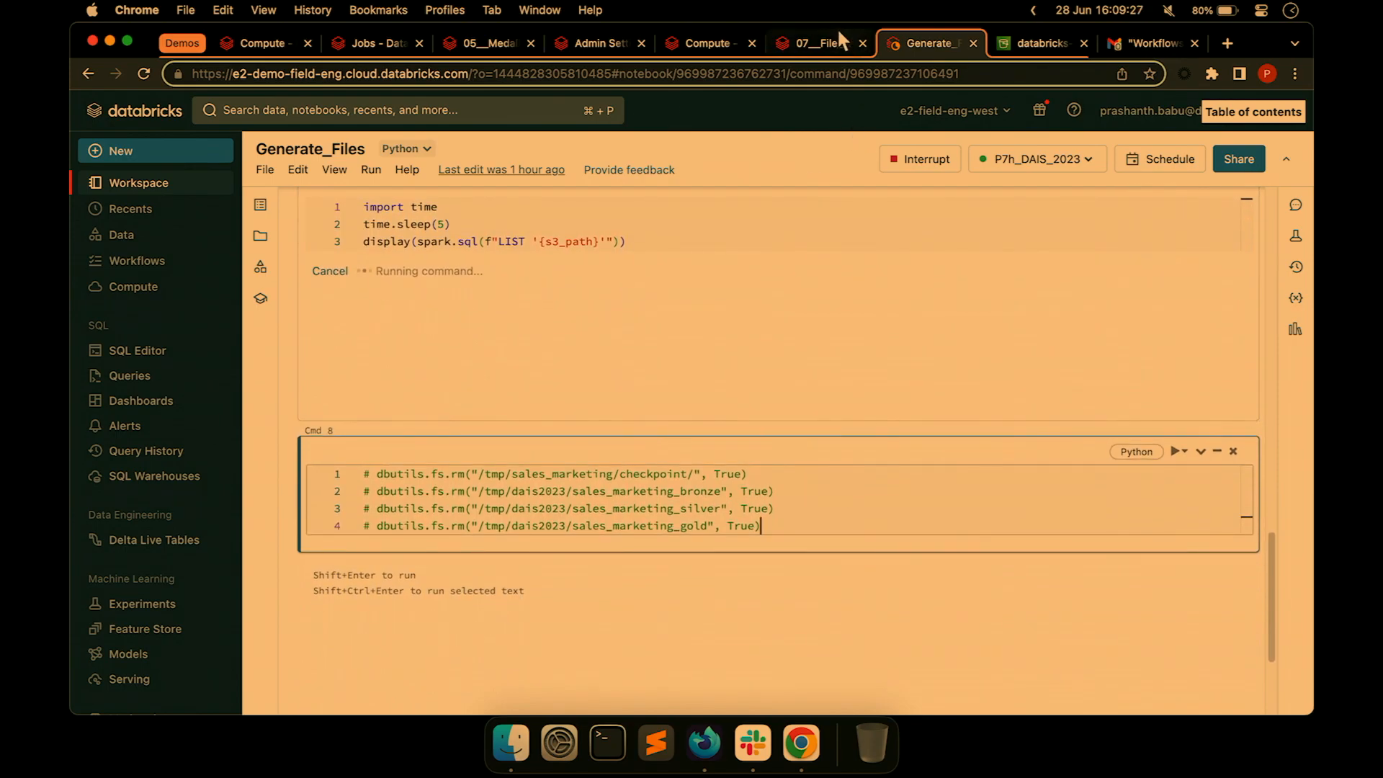
left_click(816, 43)
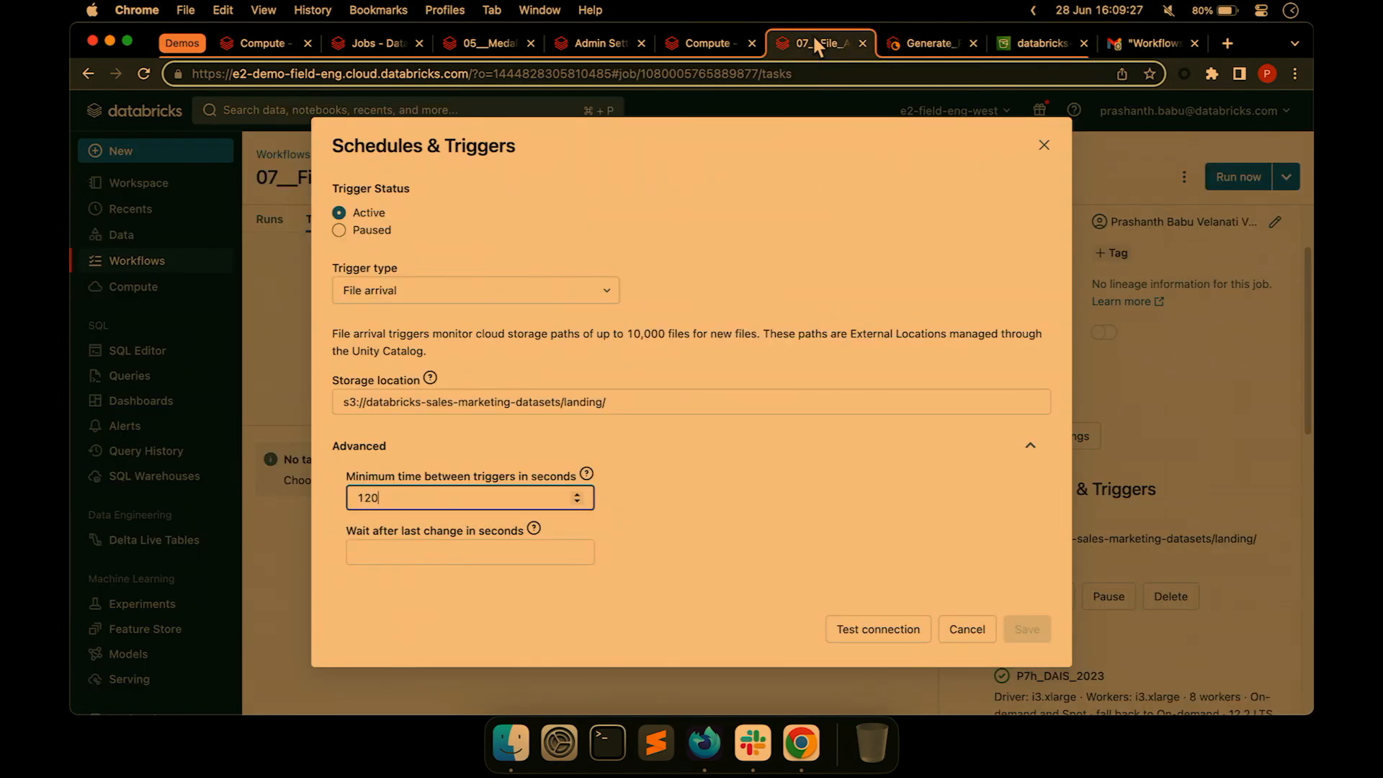
Cancel the trigger dialog and confirm run 180054719 was launched by file arrival, then show the task graph.
left_click(959, 631)
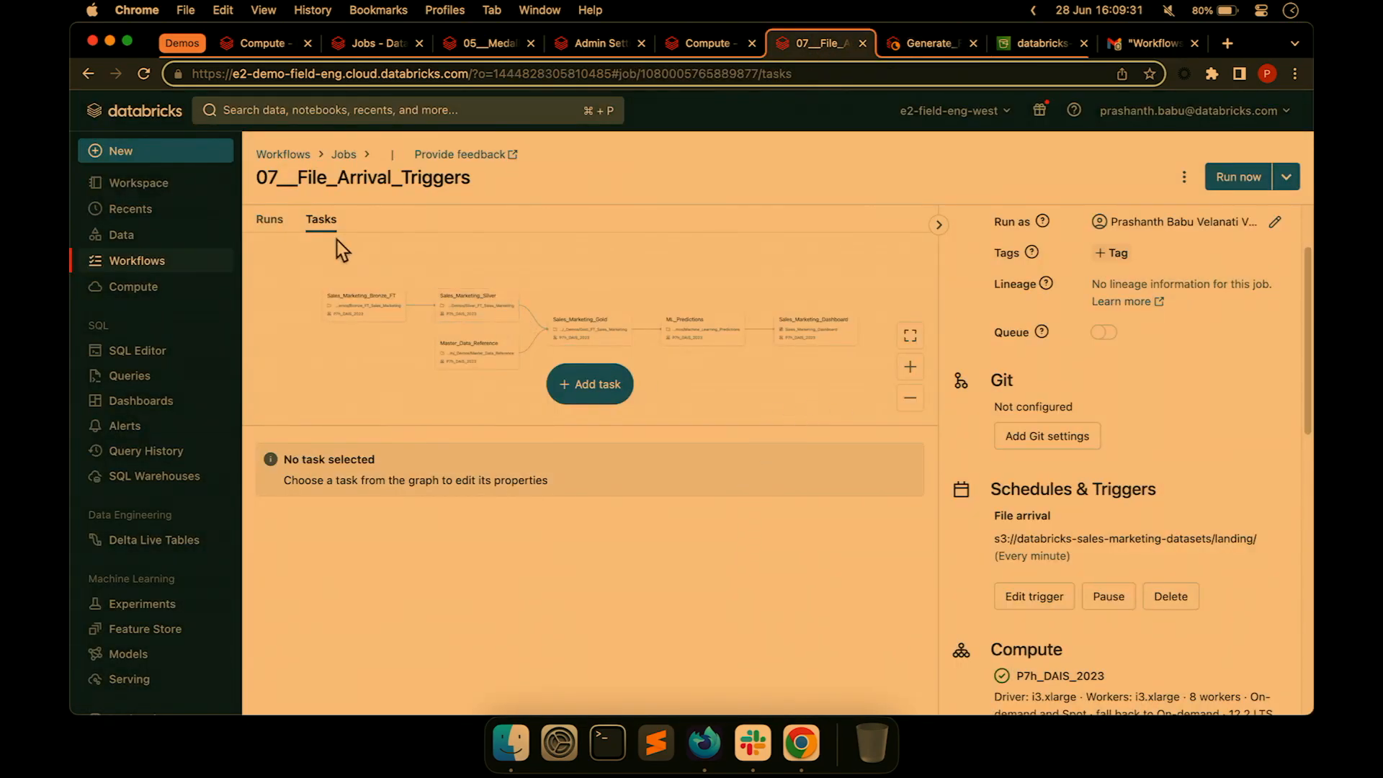
left_click(265, 220)
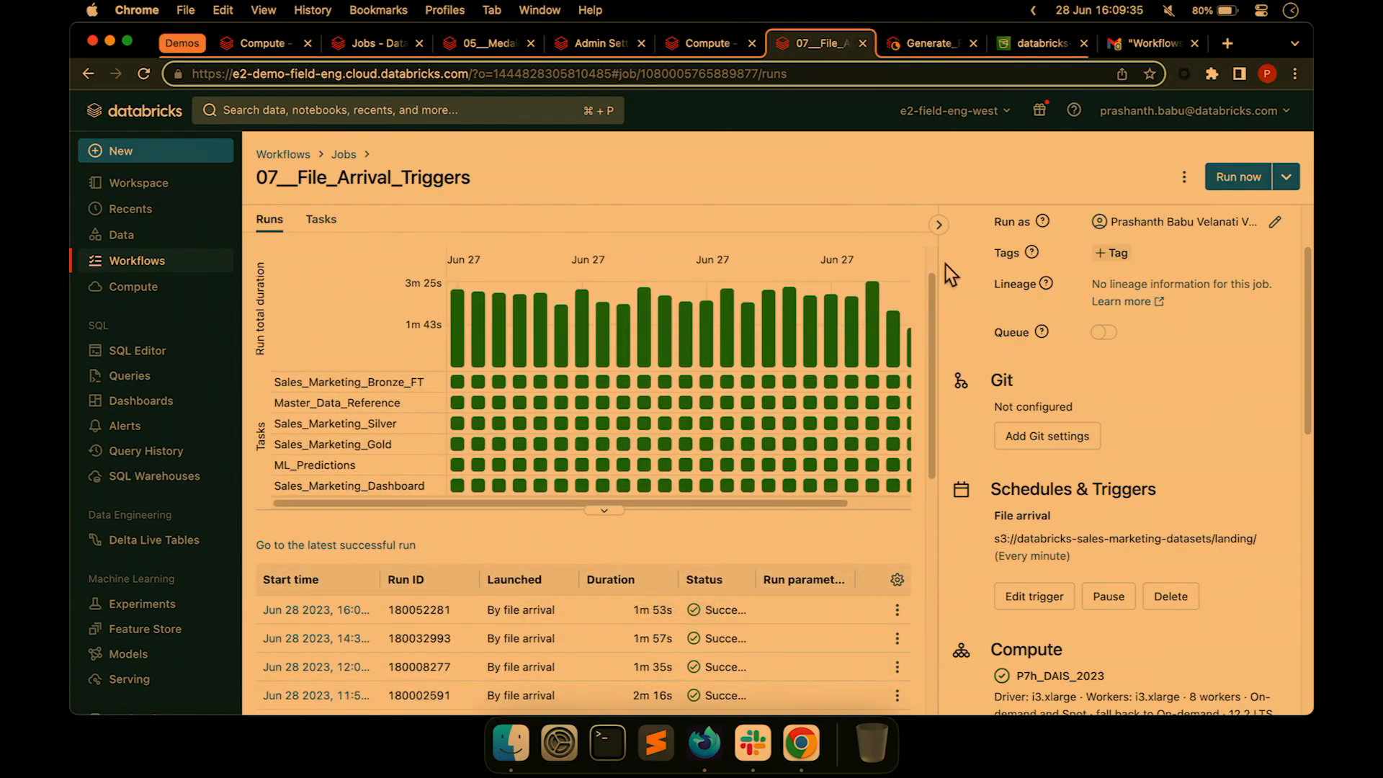
left_click(938, 225)
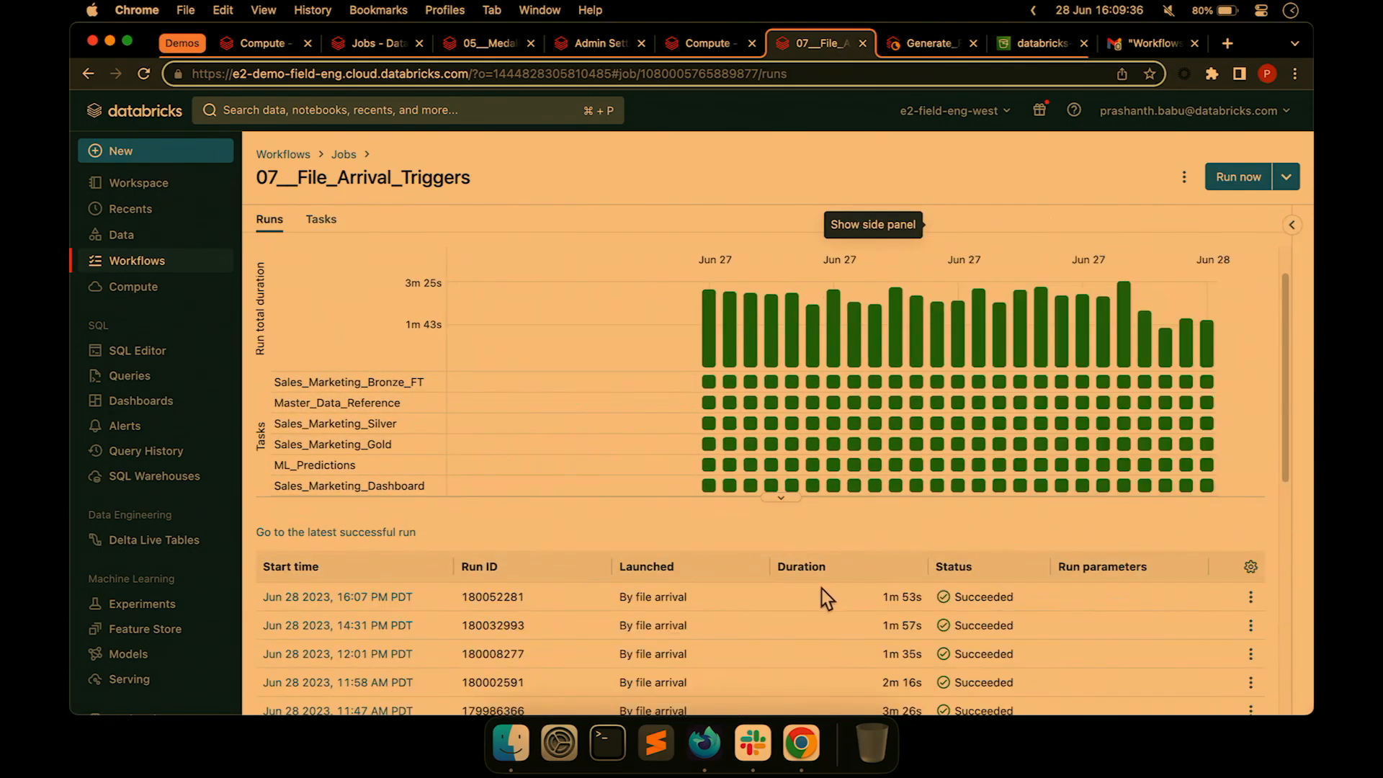
triple_click(642, 598)
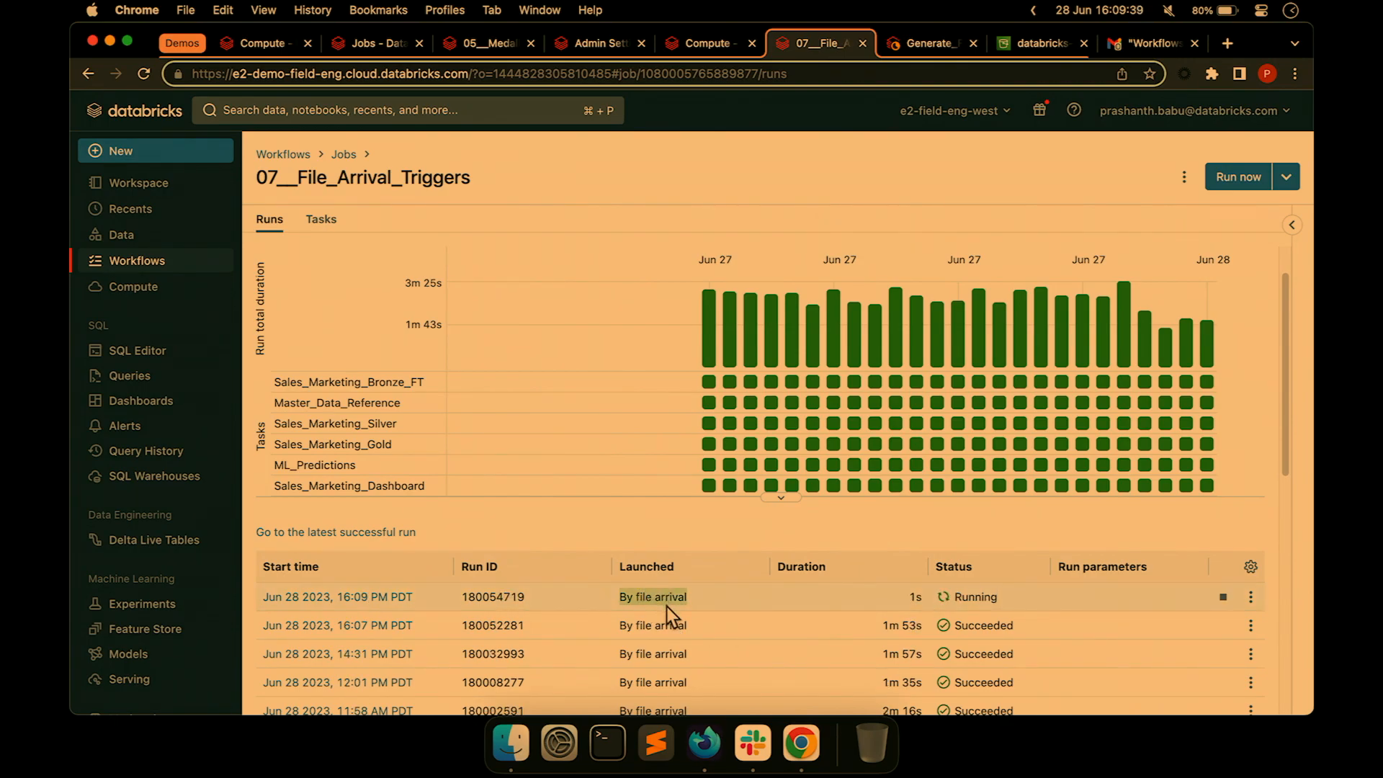
triple_click(668, 600)
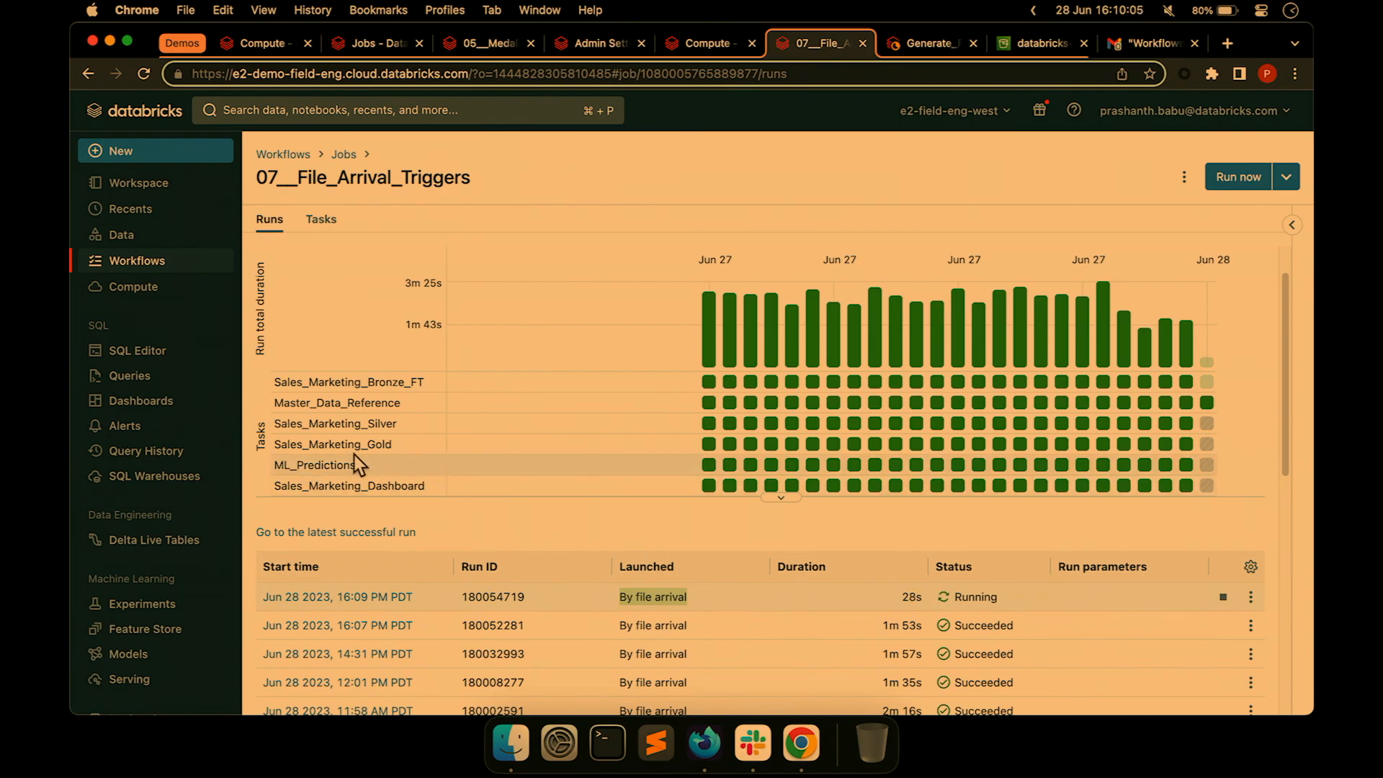
left_click(321, 219)
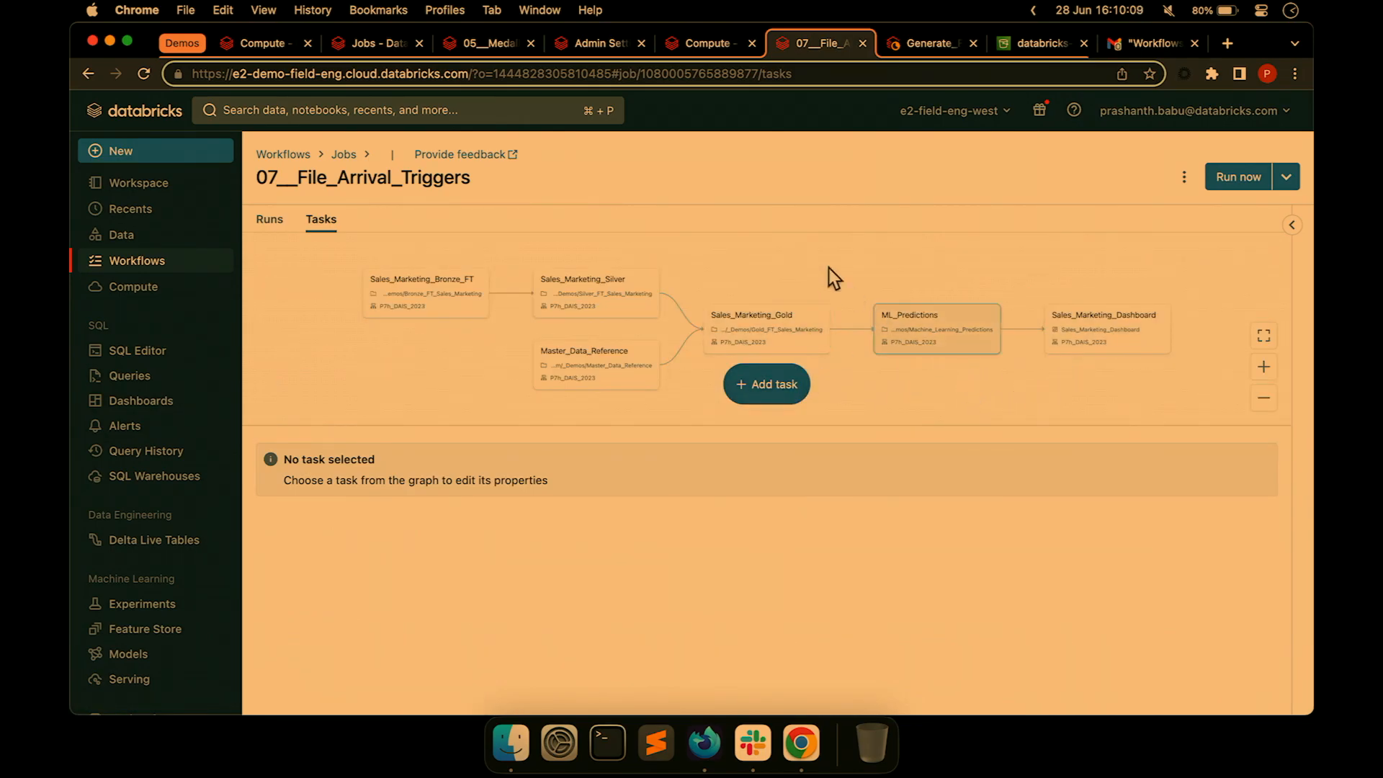
left_click(540, 10)
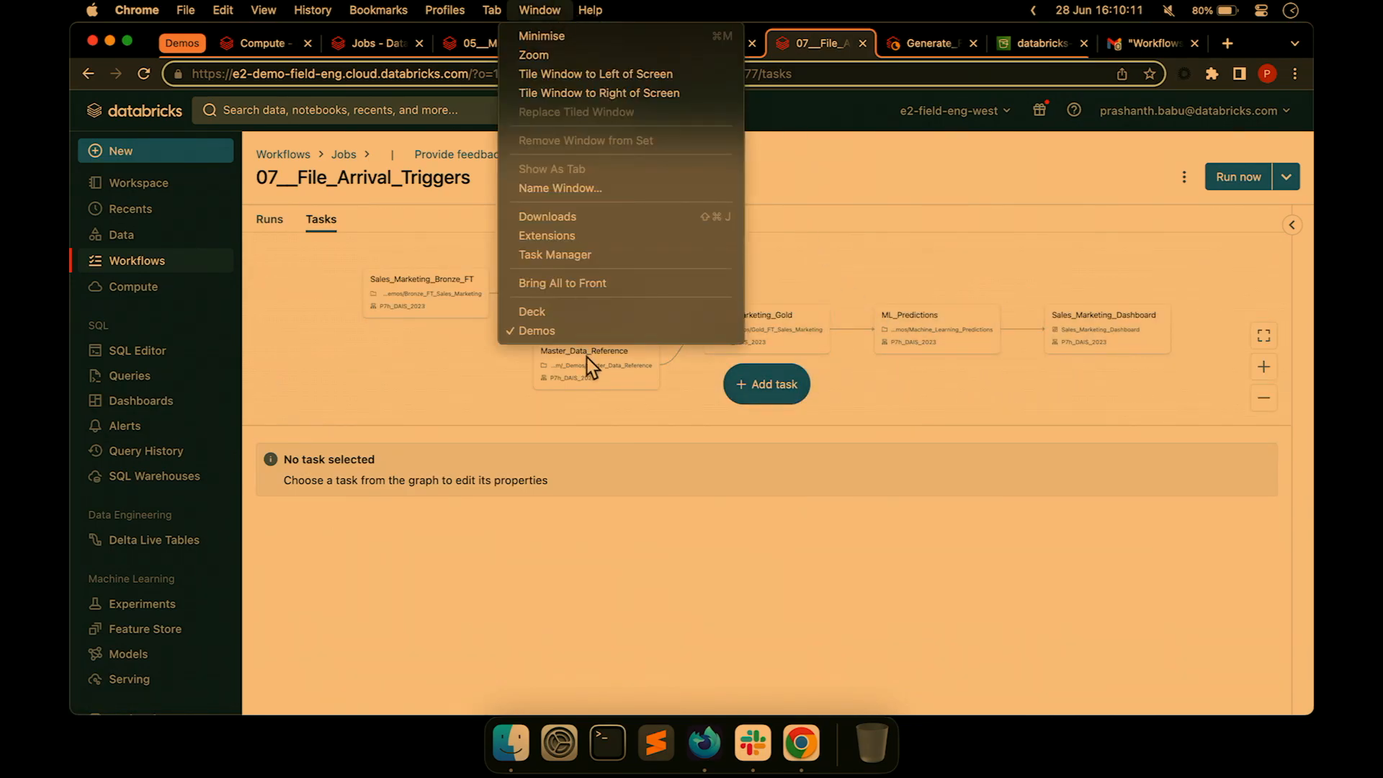
Present the deck from slide 43 and advance to slide 44, 'File Arrival Triggers – Using API'.
left_click(573, 313)
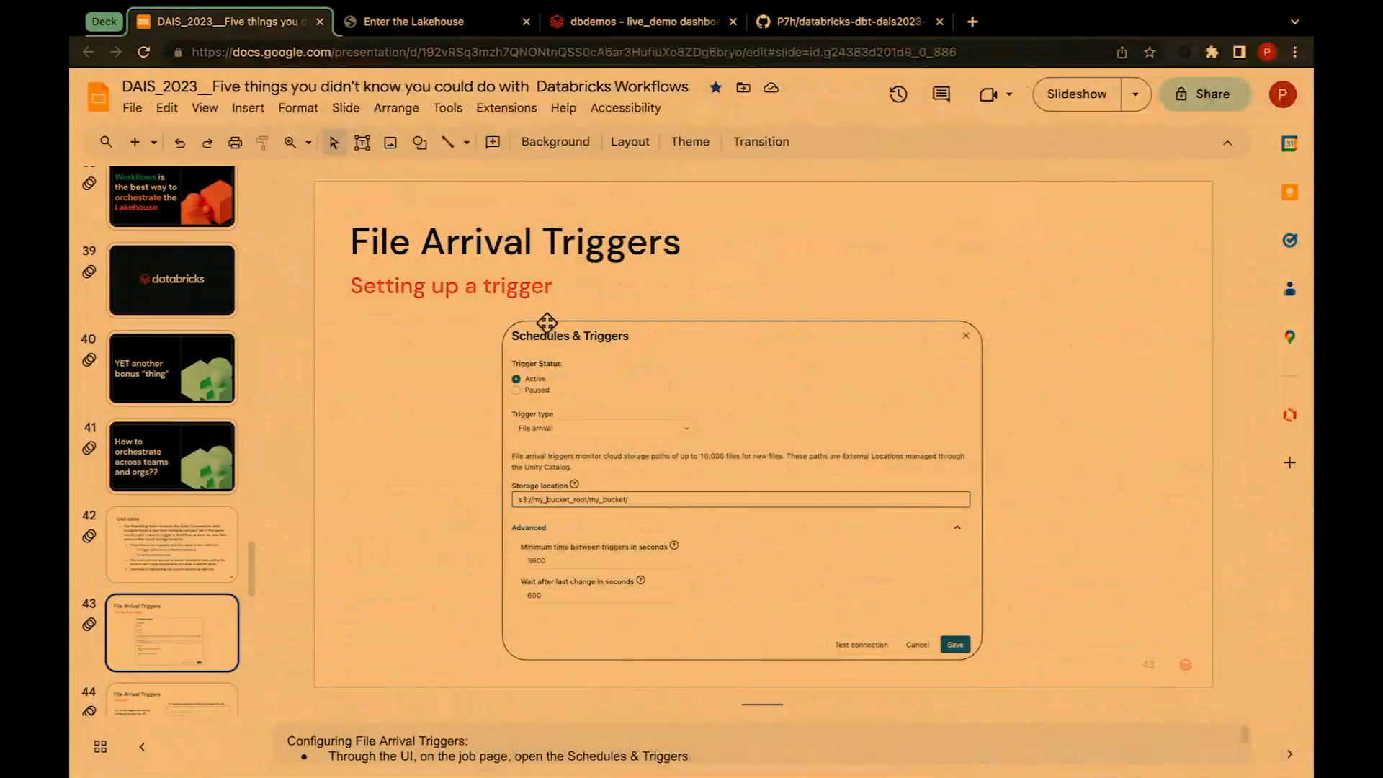
scroll(169, 606, "down", 3)
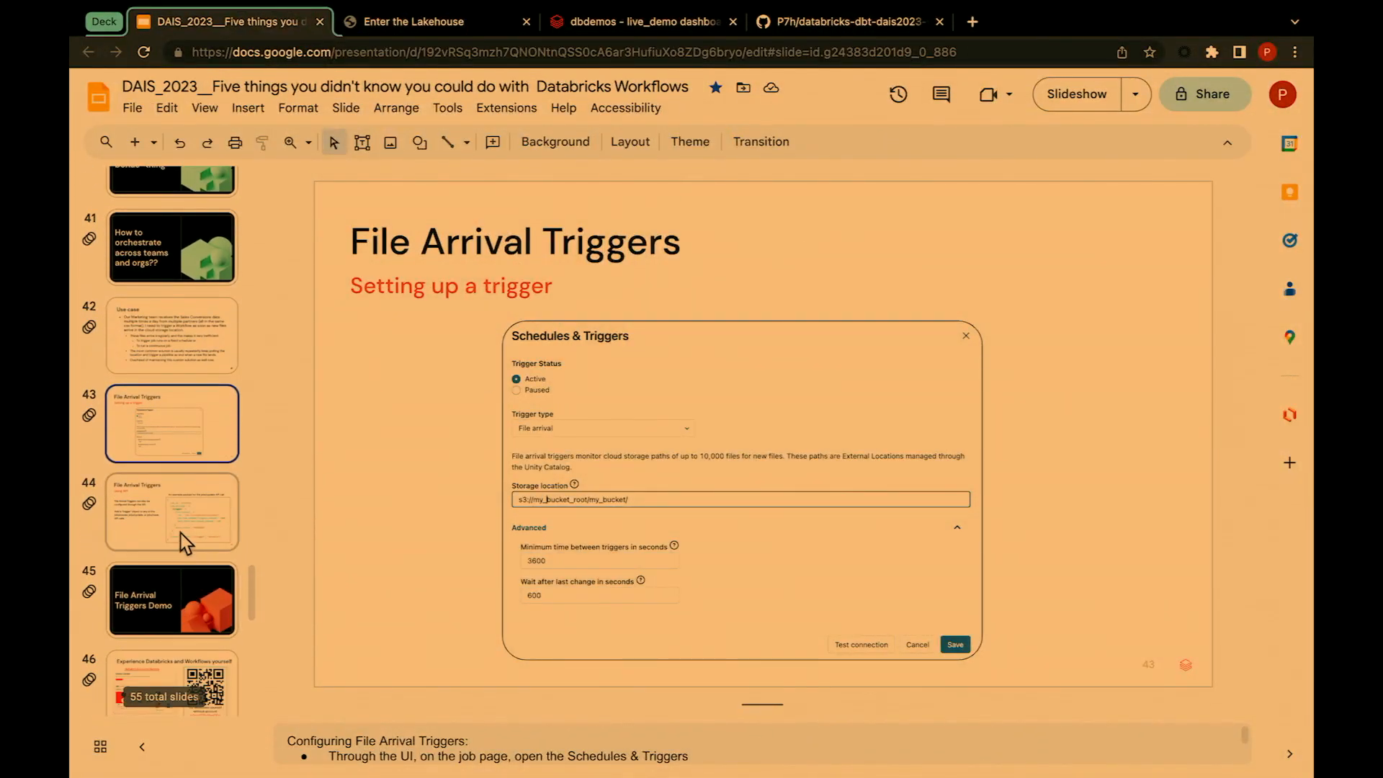
left_click(176, 525)
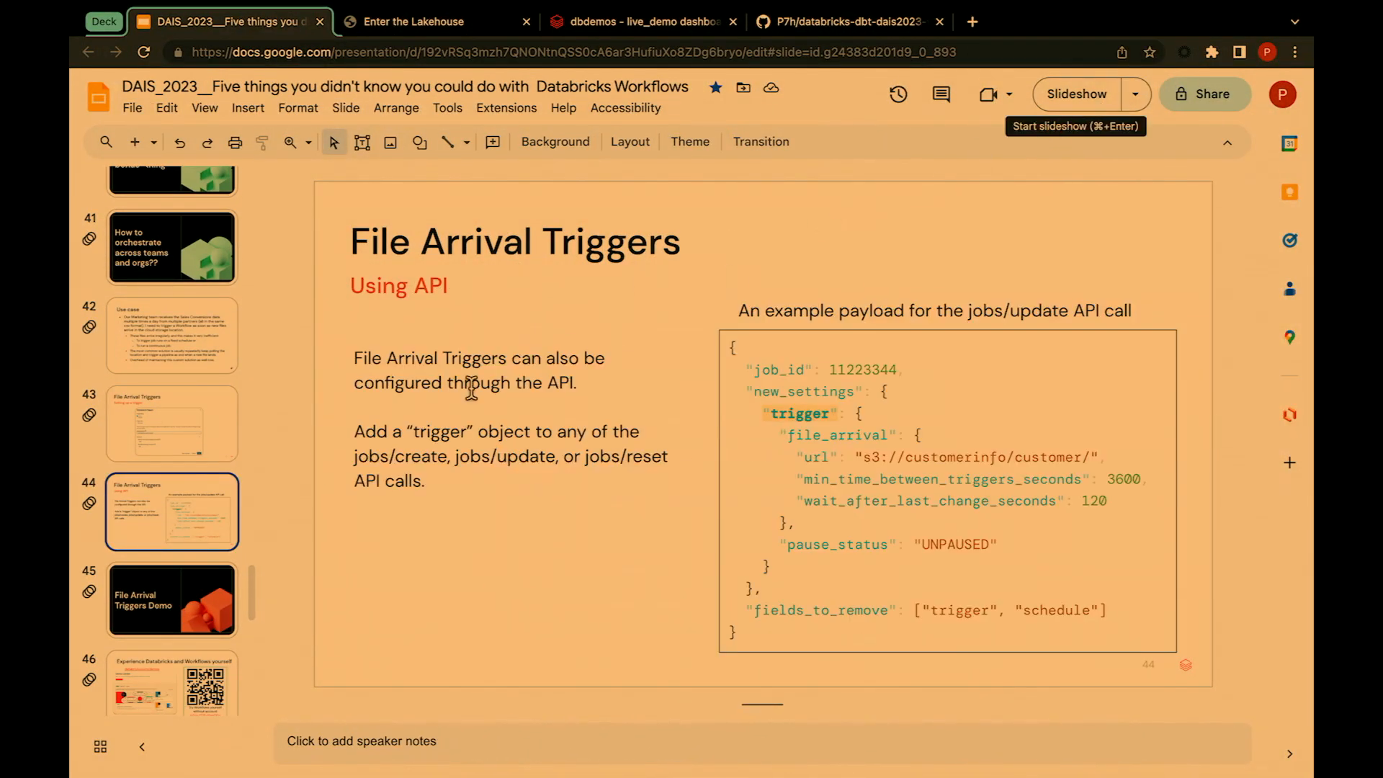
left_click(189, 441)
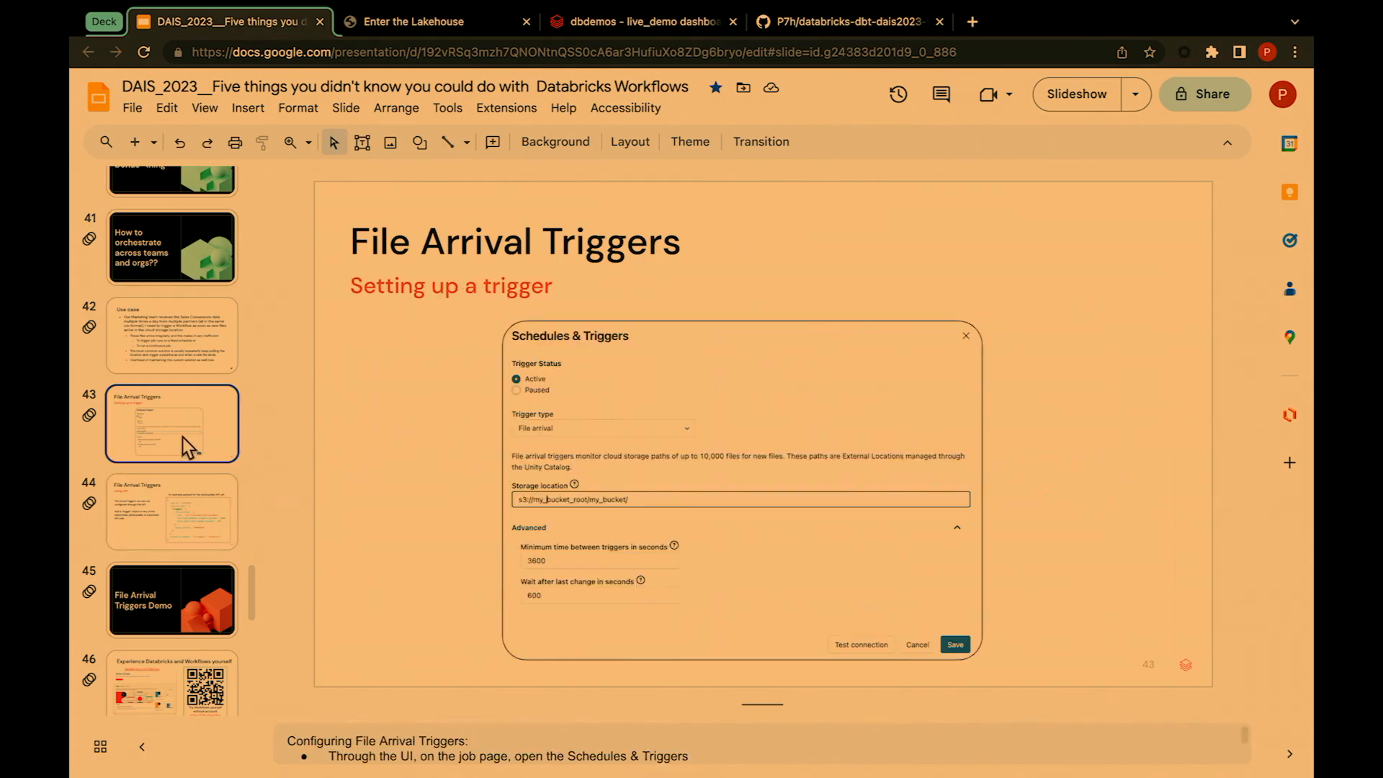
left_click(1084, 92)
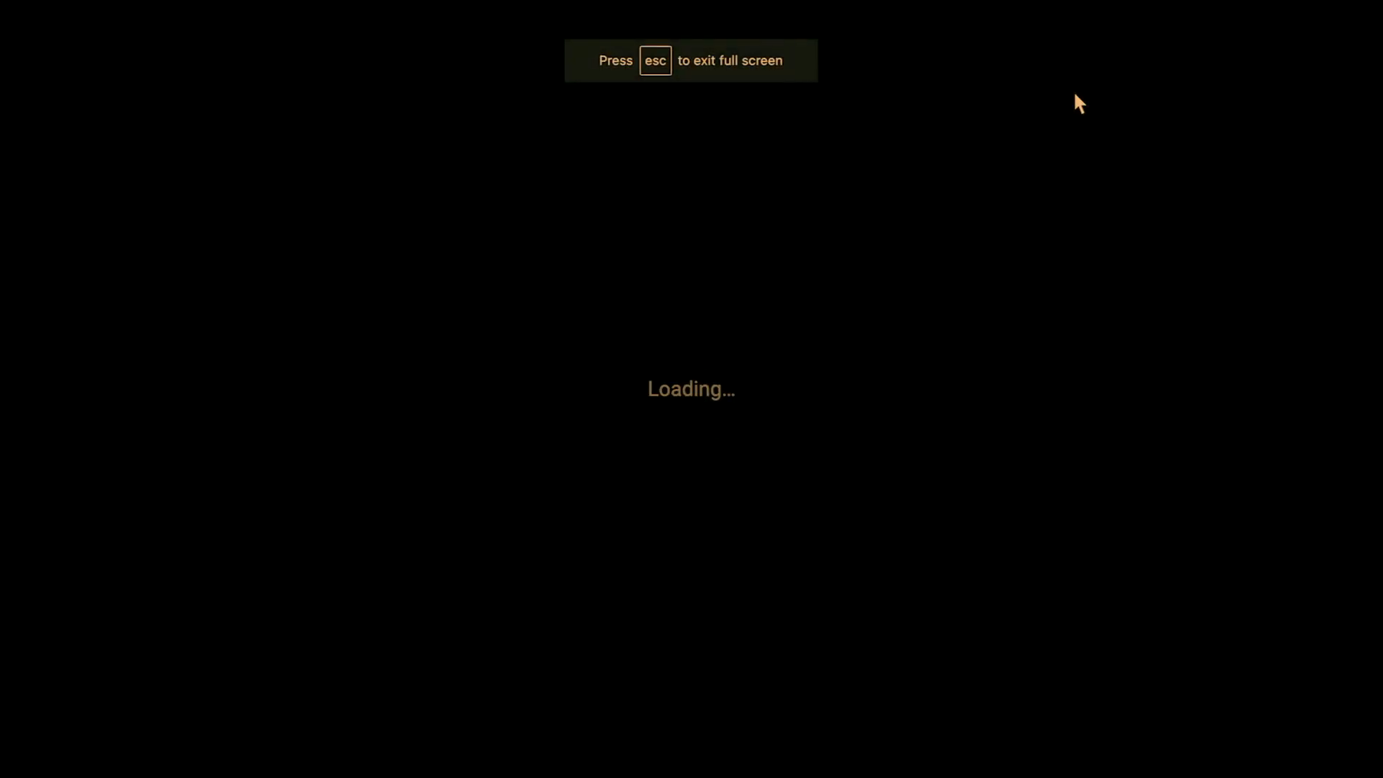
key("Right")
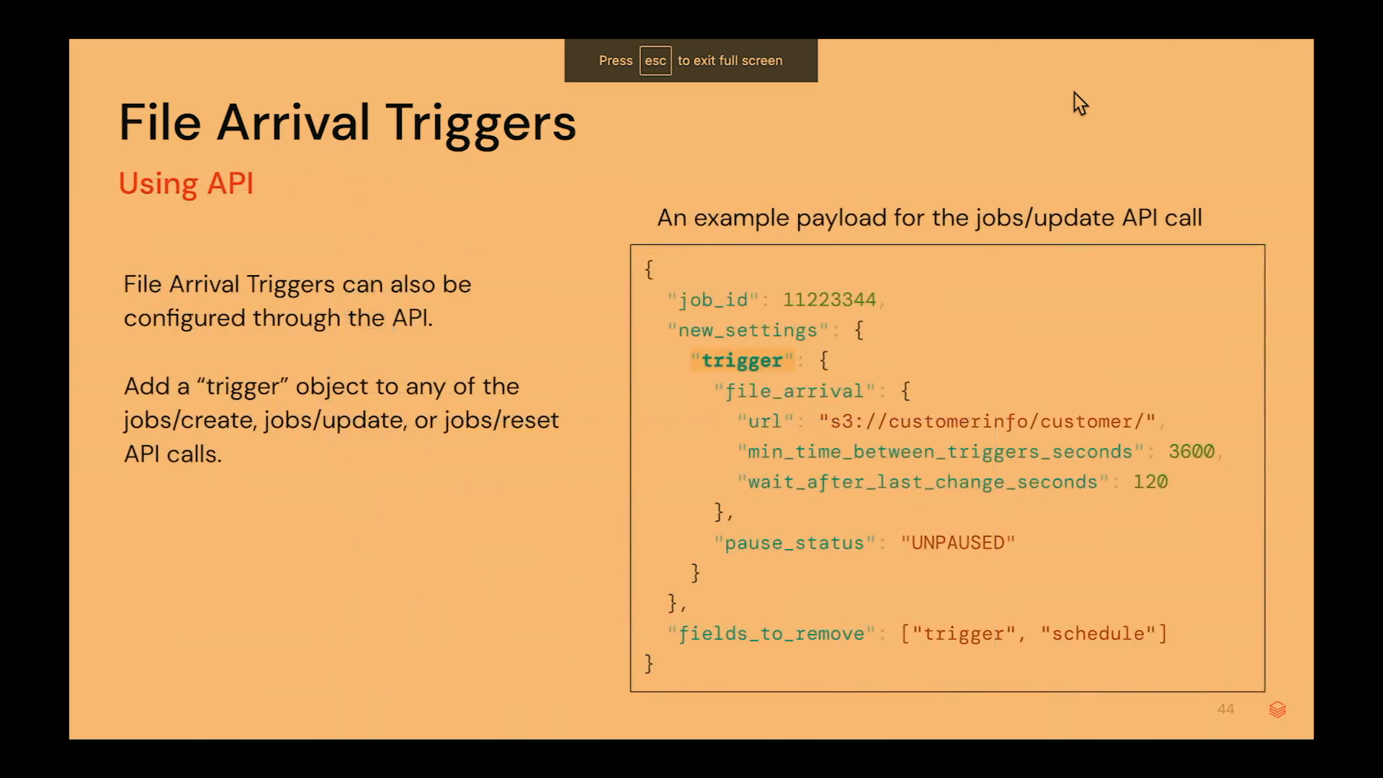